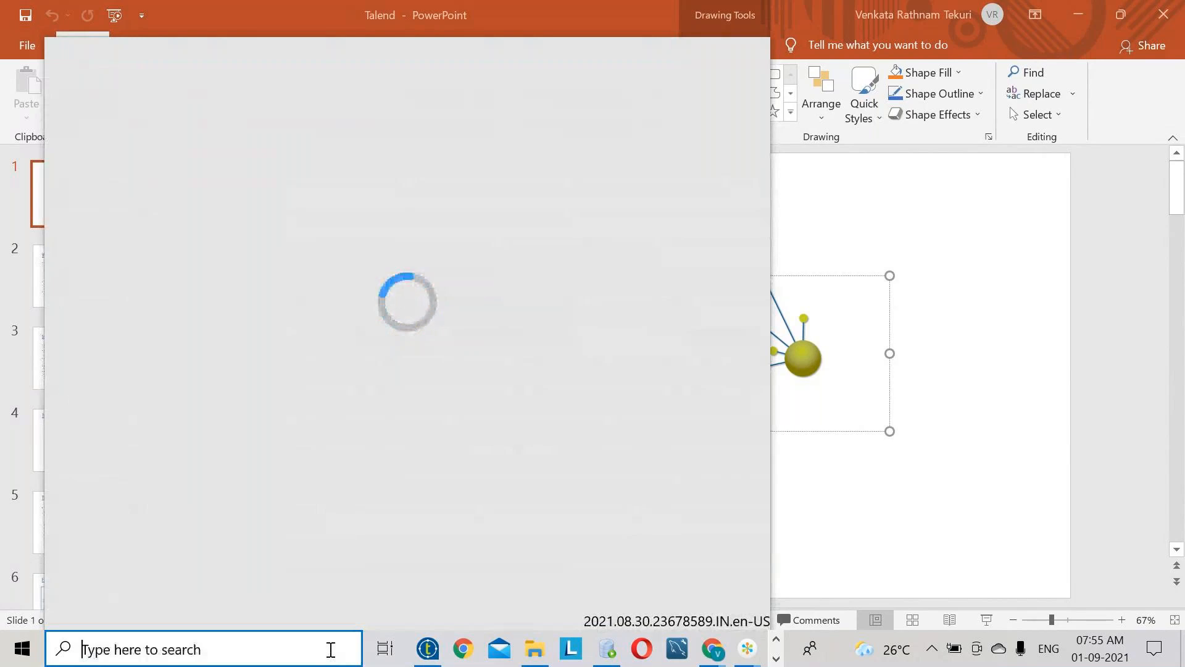
# - Search Windows for 'Note' and launch Notepad++ from the results
pyautogui.write('Note')
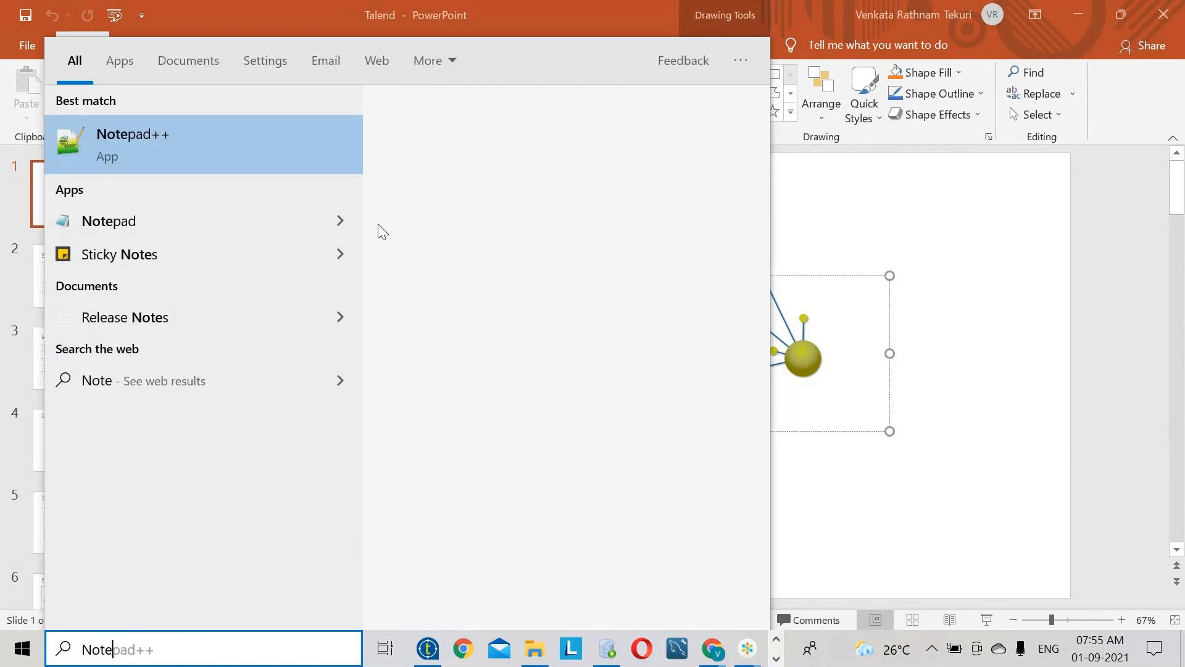
pyautogui.click(291, 160)
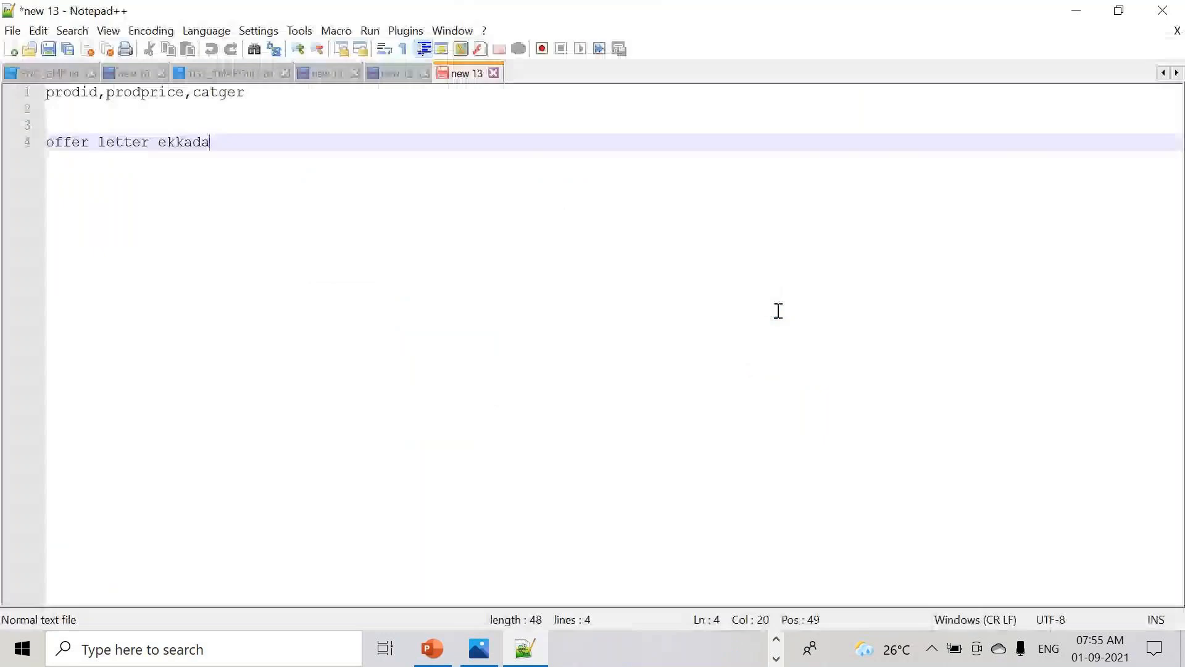
# - In a new tab, write an ETL heading with Extract the data, Transfarmation and Load
pyautogui.hotkey('ctrl', 'n')
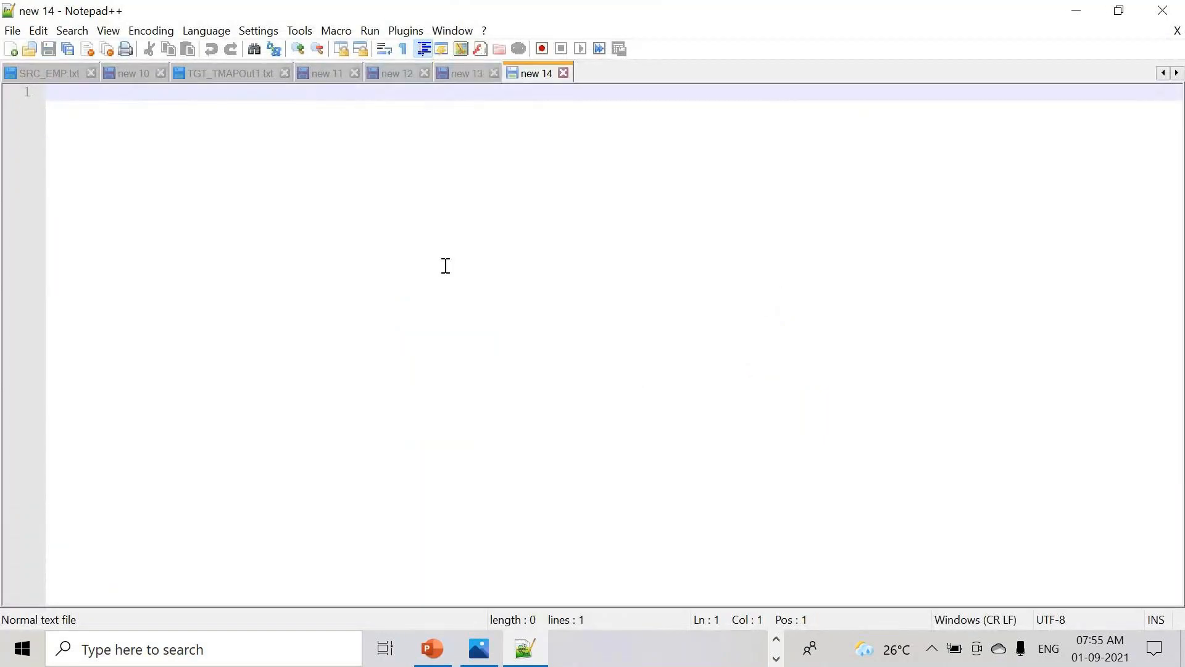
pyautogui.press('Return')
pyautogui.press('Return')
pyautogui.write('ETL')
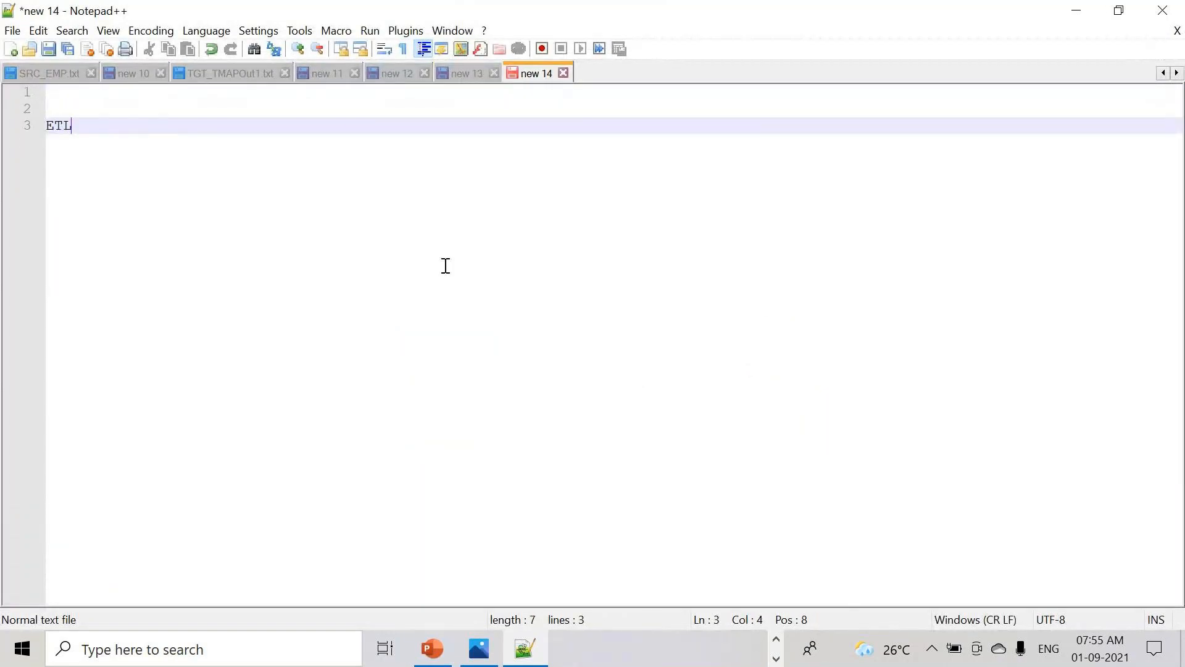
pyautogui.press('Return')
pyautogui.press('Return')
pyautogui.press('Return')
pyautogui.write('Ex')
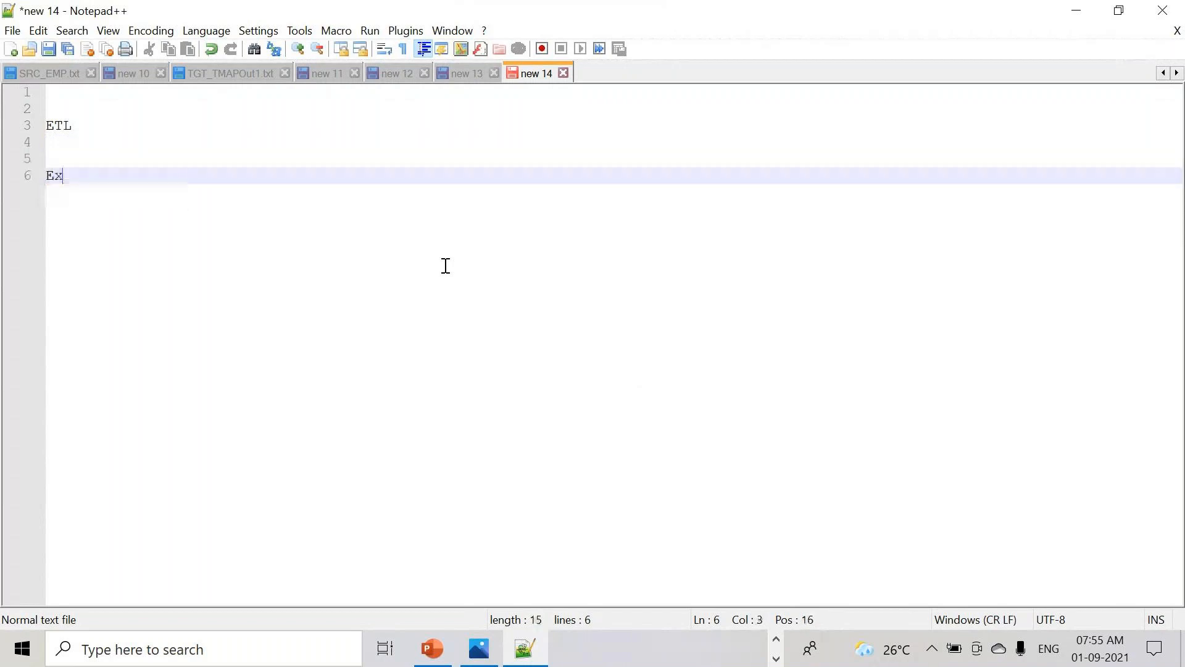
pyautogui.write('tract the')
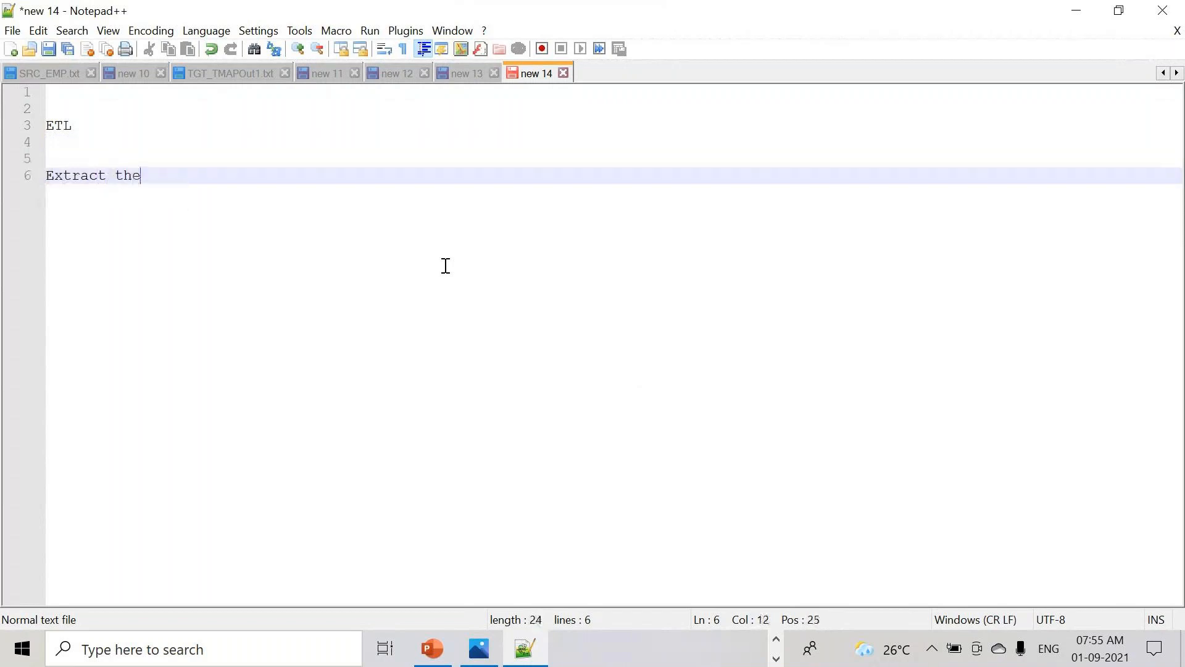
pyautogui.write(' data')
pyautogui.press('Return')
pyautogui.press('Return')
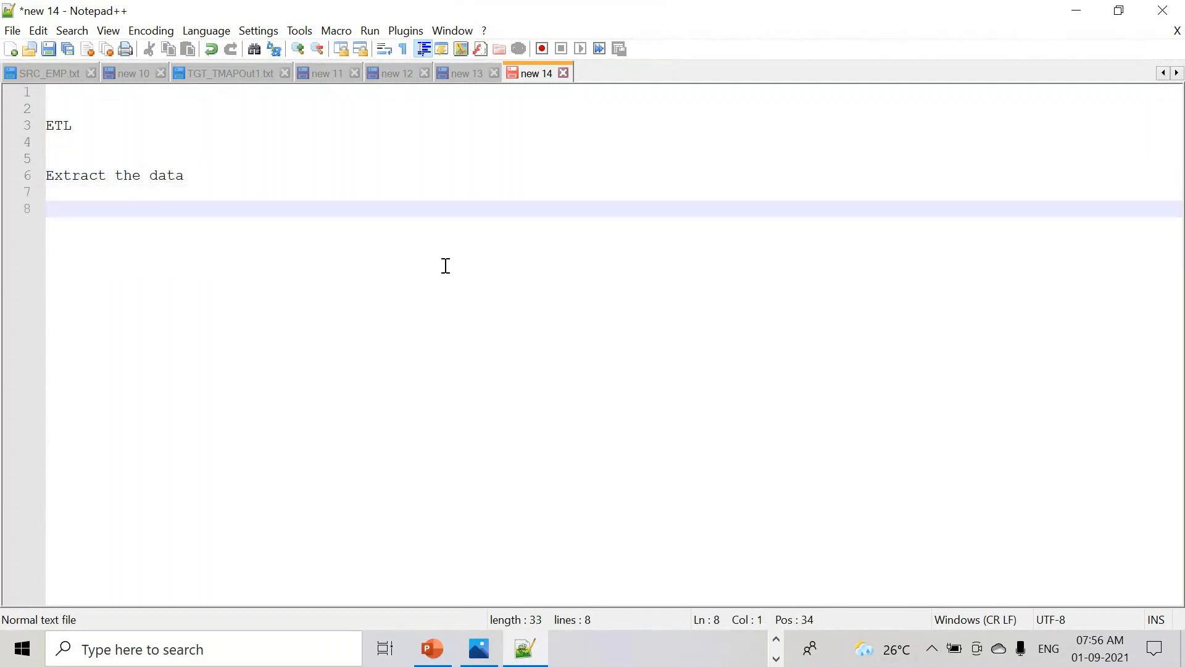
pyautogui.write('Transfermatio')
pyautogui.press('BackSpace')
pyautogui.press('BackSpace')
pyautogui.press('BackSpace')
pyautogui.press('BackSpace')
pyautogui.press('BackSpace')
pyautogui.press('BackSpace')
pyautogui.press('BackSpace')
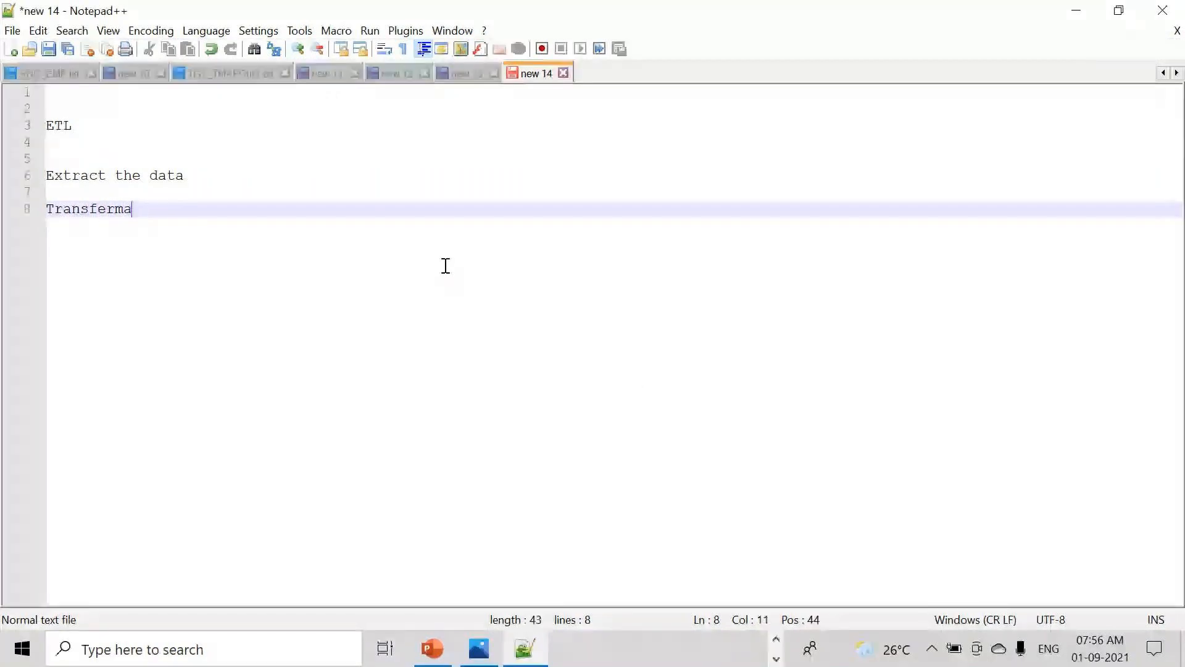
pyautogui.write('a')
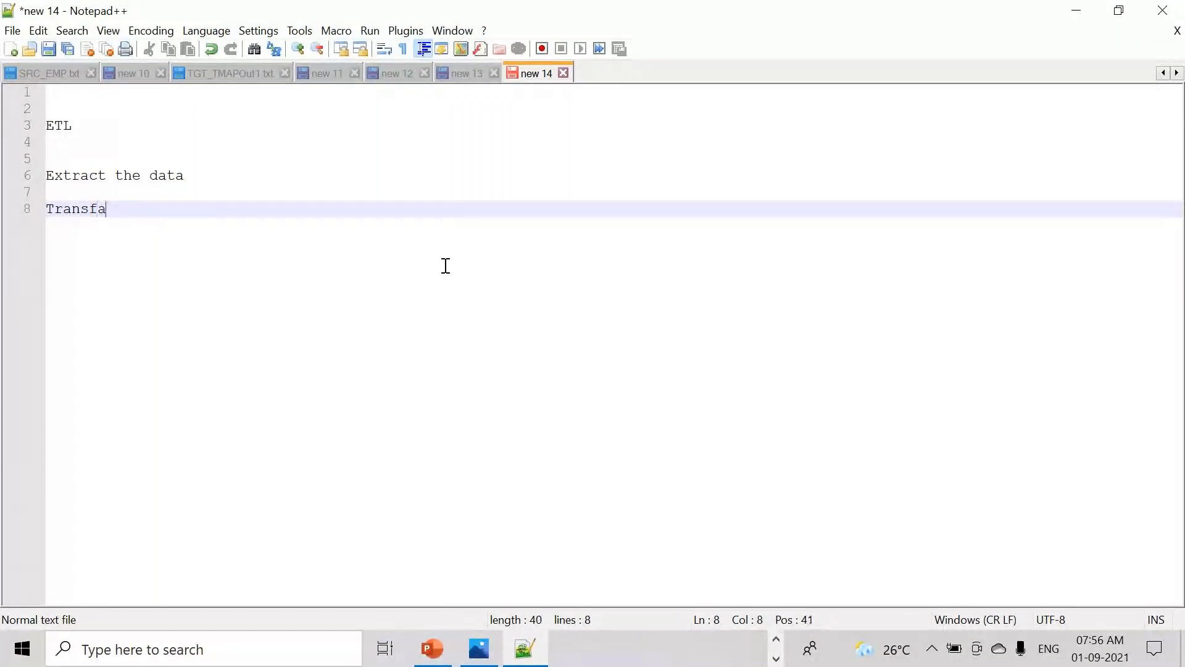
pyautogui.write('rmation')
pyautogui.press('Return')
pyautogui.press('Return')
pyautogui.press('Return')
pyautogui.write('Load')
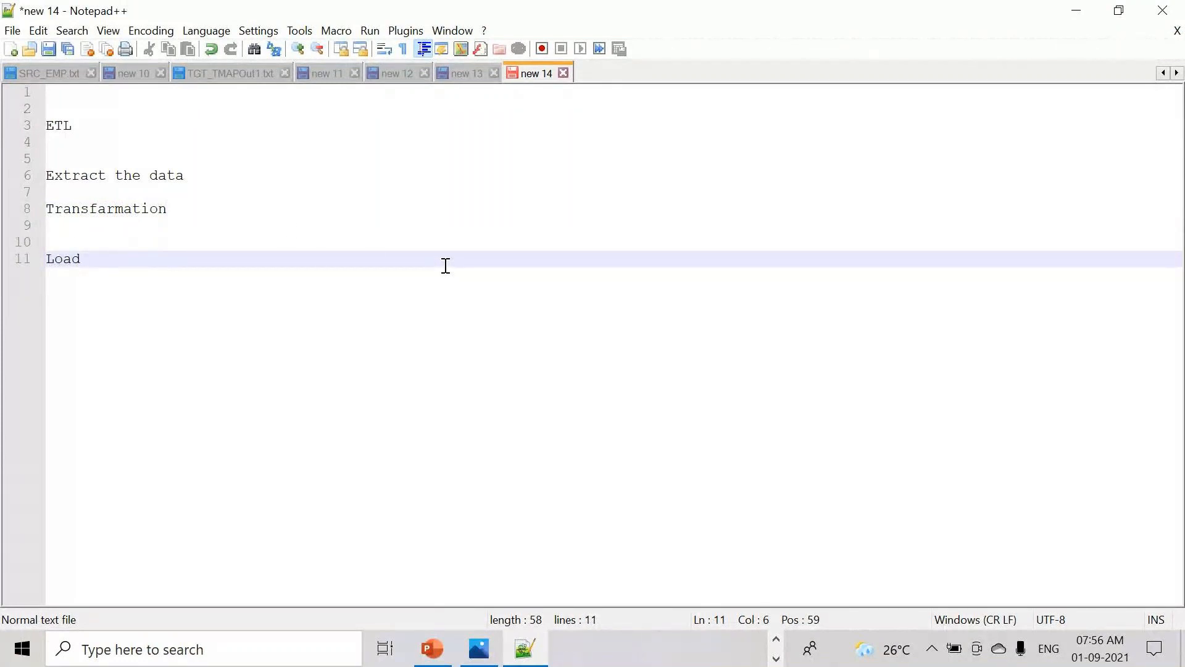
# - Below Load, list Talend, IBM Datastage, Informatica, SAP BODS and MSBI on separate lines
pyautogui.moveTo(77, 127); pyautogui.dragTo(47, 127)
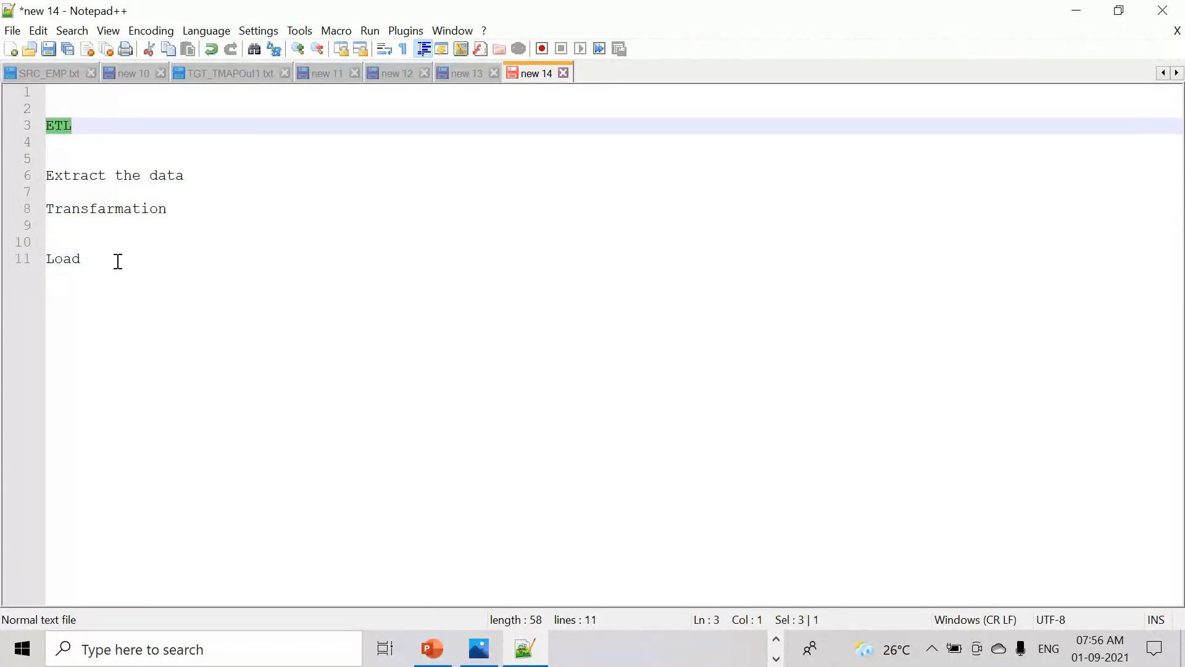
pyautogui.click(117, 261)
pyautogui.press('Return')
pyautogui.press('Return')
pyautogui.write('T')
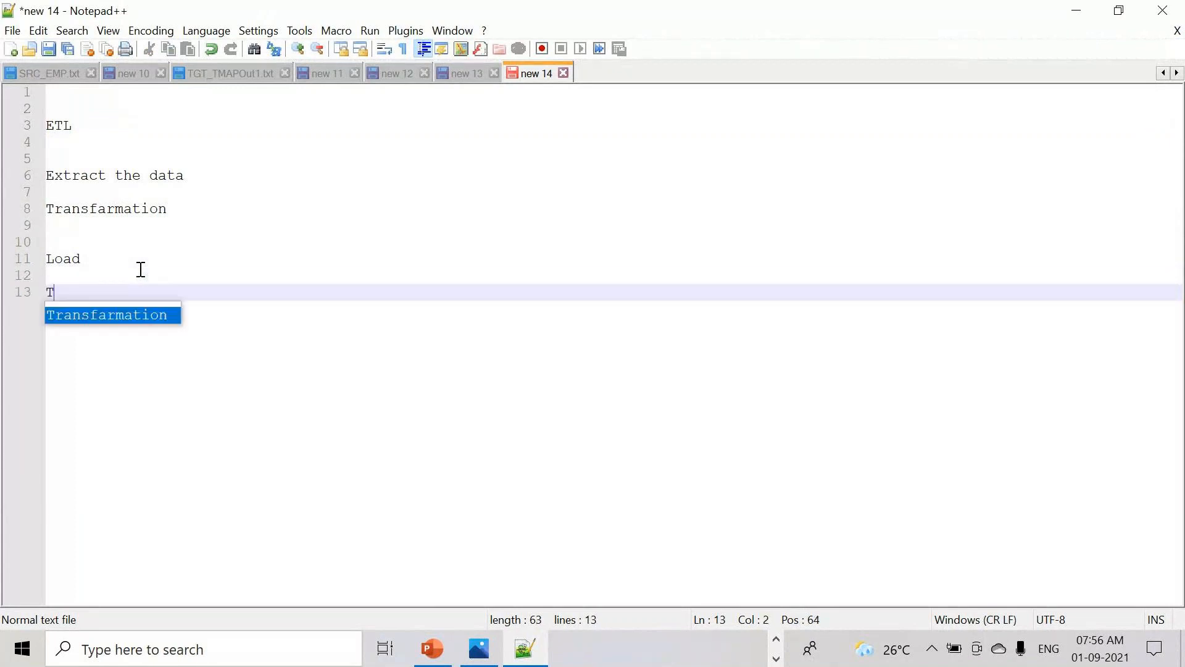
pyautogui.write('alend')
pyautogui.press('Return')
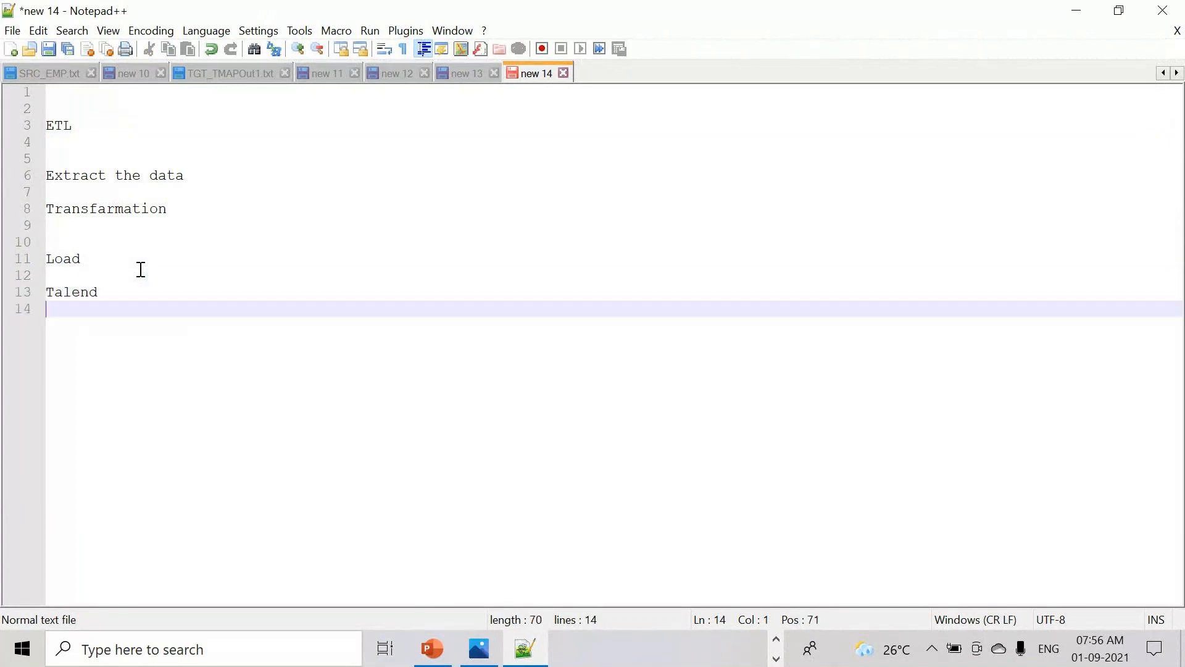
pyautogui.write('IBM Datastage')
pyautogui.press('Return')
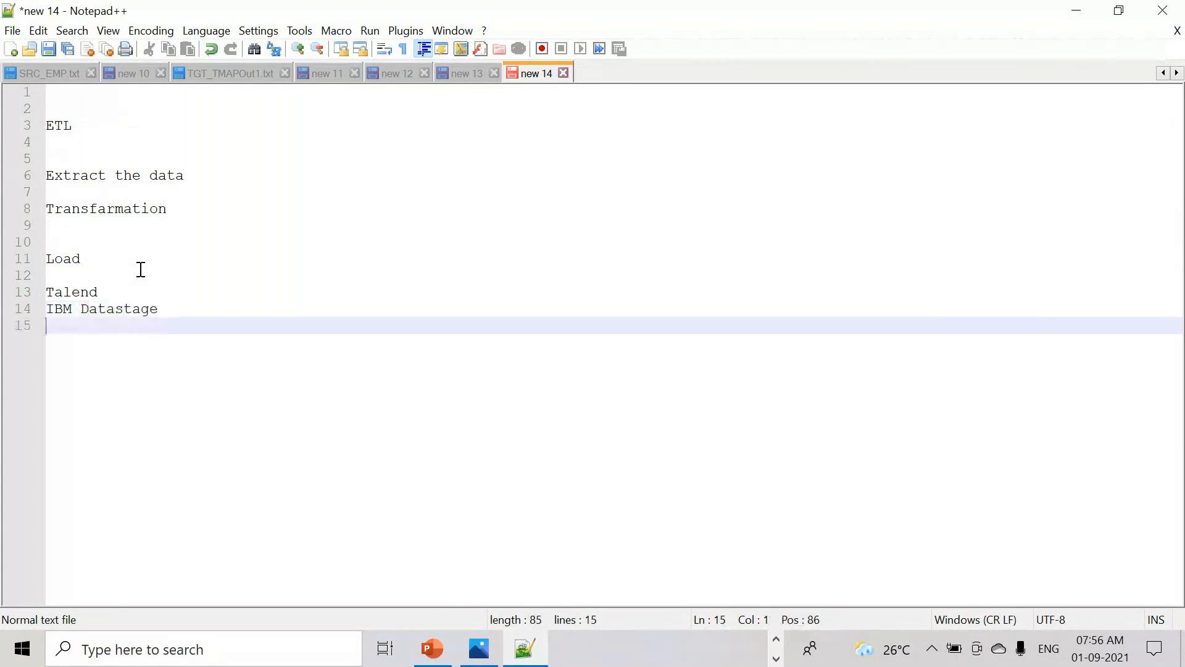
pyautogui.write('Informatica')
pyautogui.press('Return')
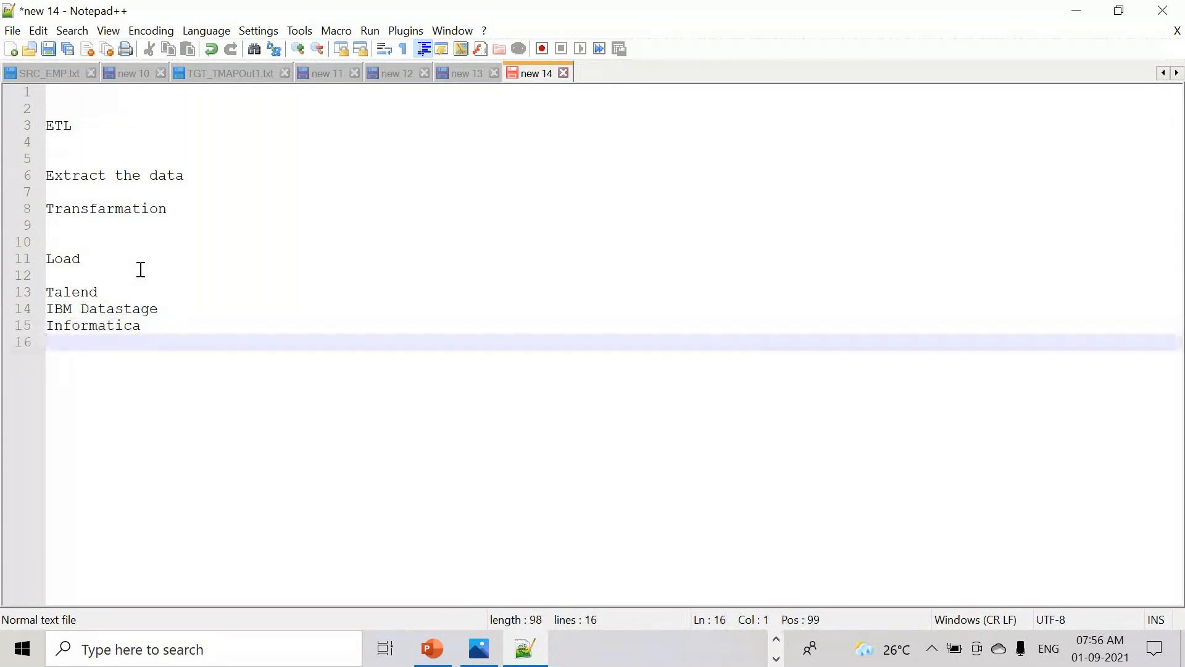
pyautogui.write('SAP BODS')
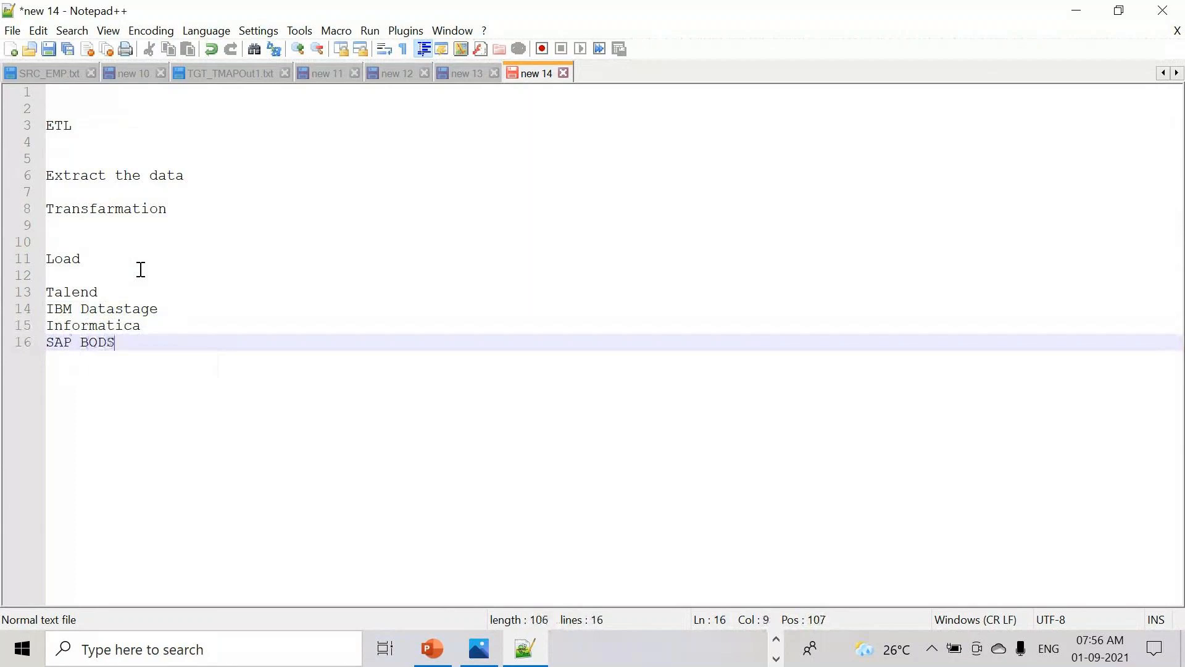
pyautogui.press('Return')
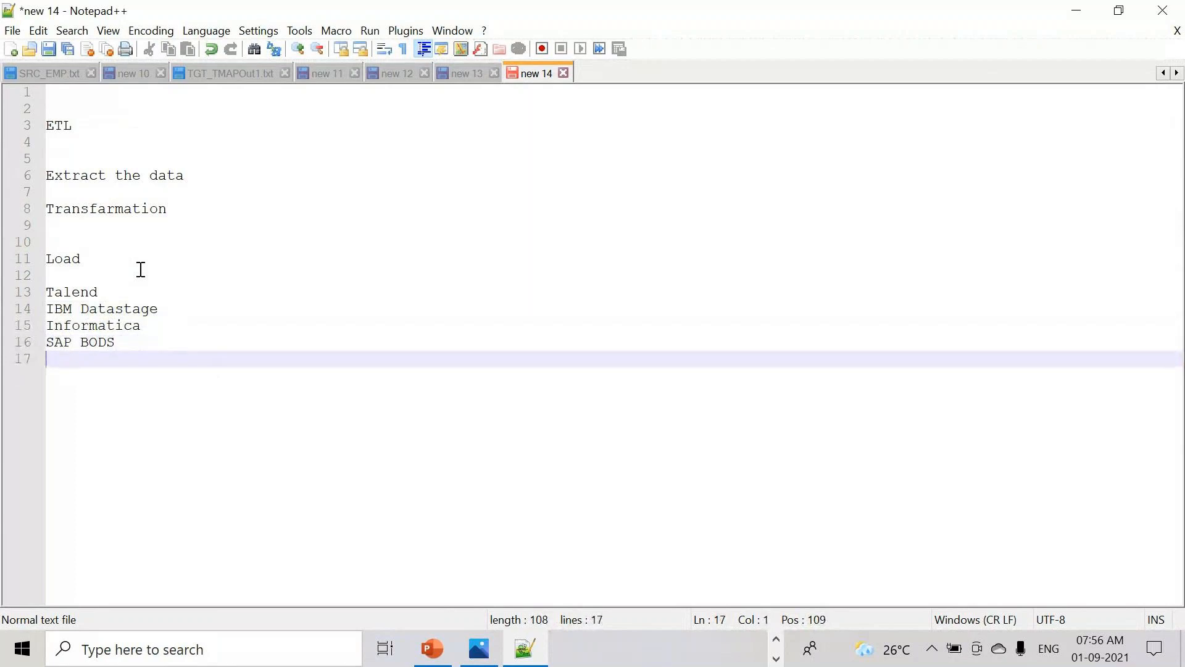
pyautogui.write('MSBI')
pyautogui.press('Return')
pyautogui.press('Return')
pyautogui.press('Return')
pyautogui.press('Return')
pyautogui.press('Return')
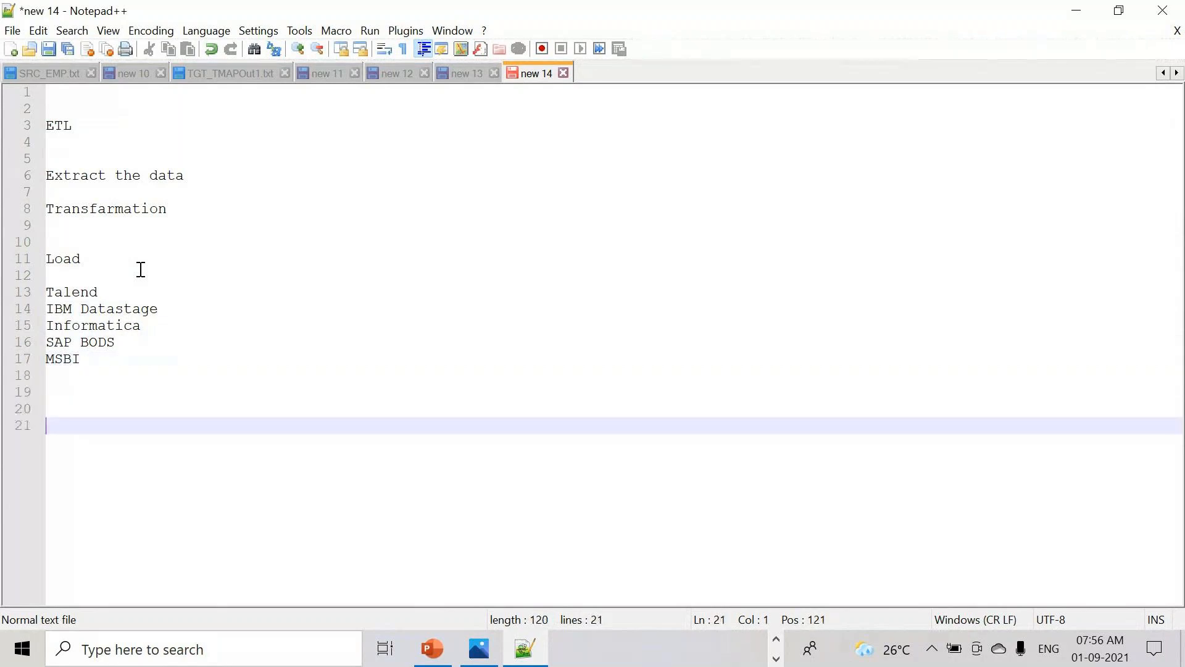
pyautogui.press('Up')
pyautogui.press('Up')
pyautogui.press('Up')
pyautogui.press('Up')
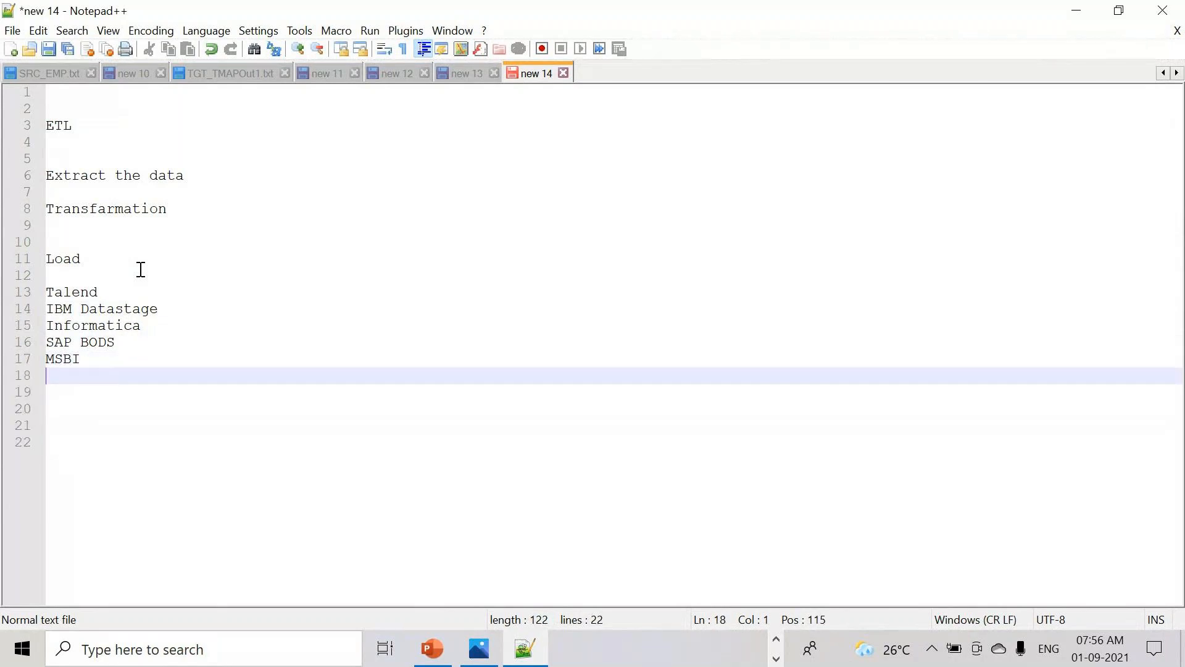
# - Add Abntio under MSBI in the ETL tool list
pyautogui.write('Abntio')
pyautogui.press('Return')
pyautogui.press('Return')
pyautogui.press('Return')
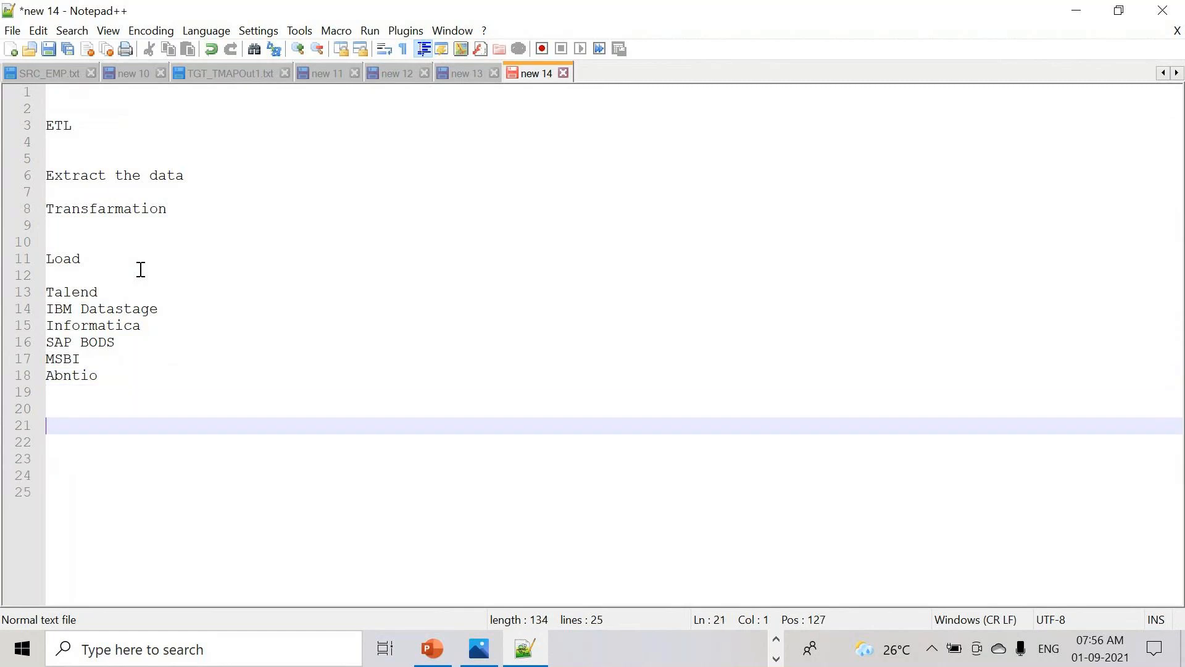
# - Add a 'Reporting tools' section listing Power bi, SAP BO, Tabluea and Cognos
pyautogui.write('Reporting to')
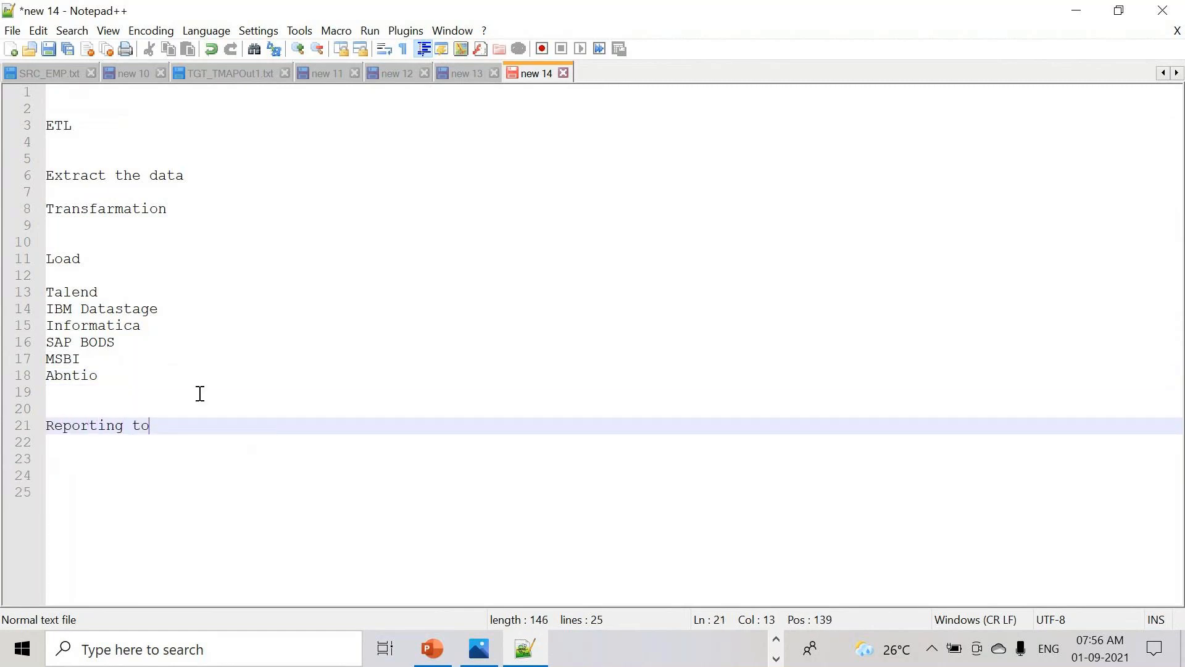
pyautogui.write('ols')
pyautogui.press('Return')
pyautogui.press('Return')
pyautogui.press('Return')
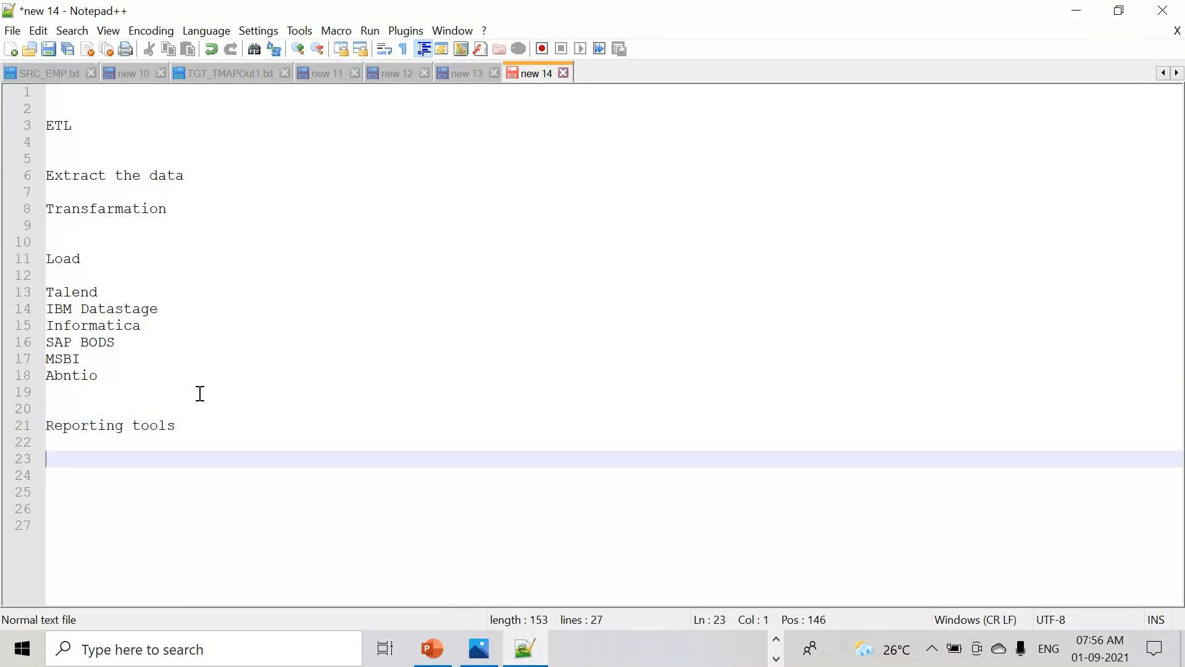
pyautogui.write('Cog')
pyautogui.press('BackSpace')
pyautogui.press('BackSpace')
pyautogui.press('BackSpace')
pyautogui.write('Po')
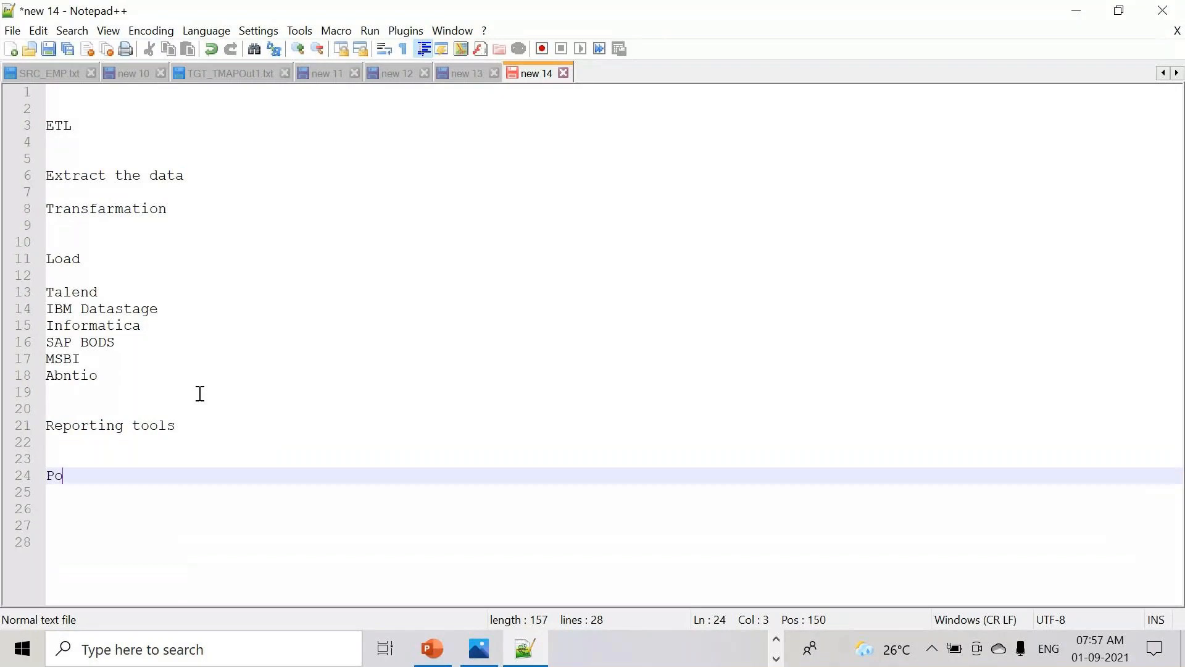
pyautogui.write('wer bi')
pyautogui.press('Return')
pyautogui.press('Return')
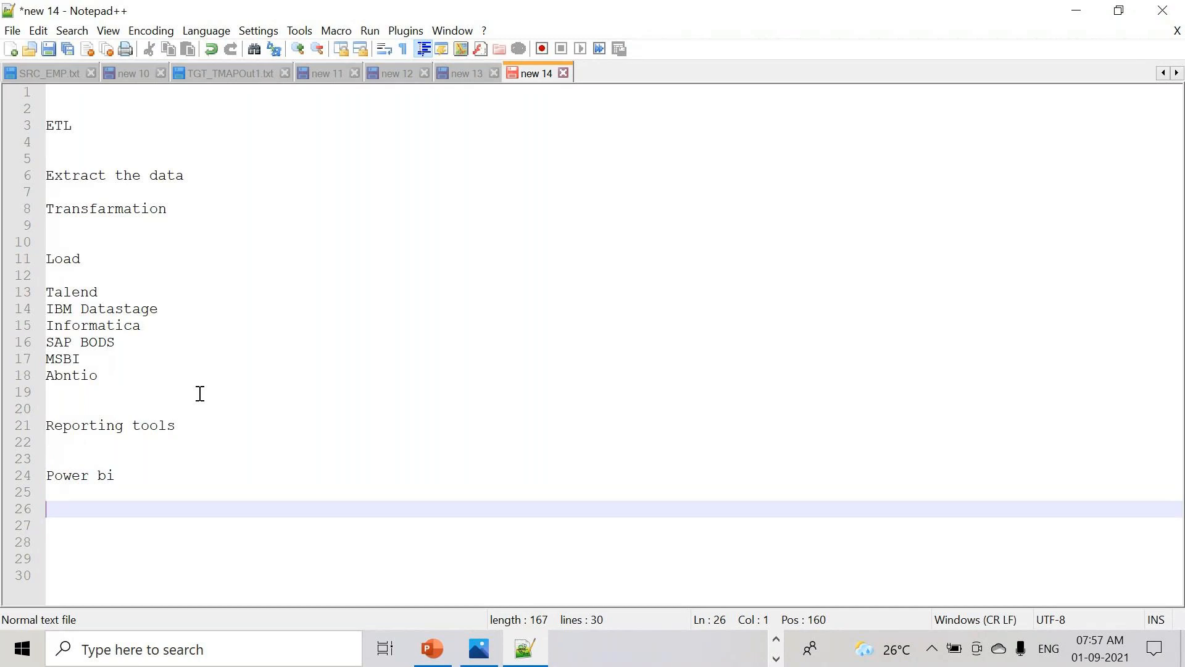
pyautogui.write('SAP BO')
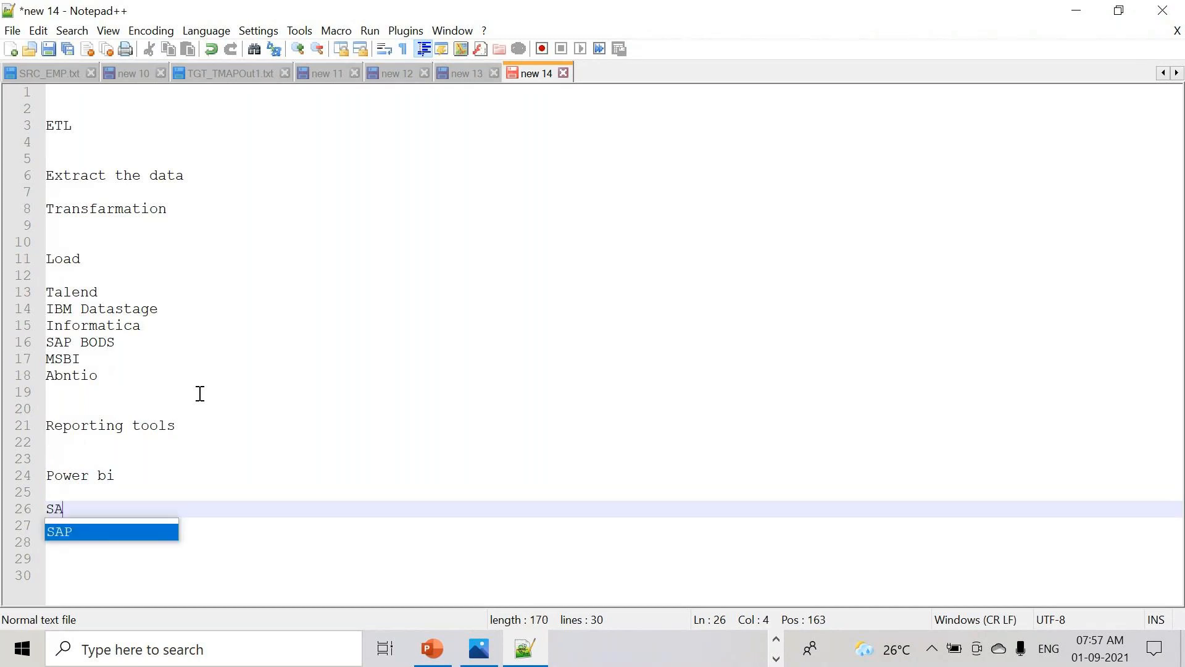
pyautogui.press('Return')
pyautogui.press('Return')
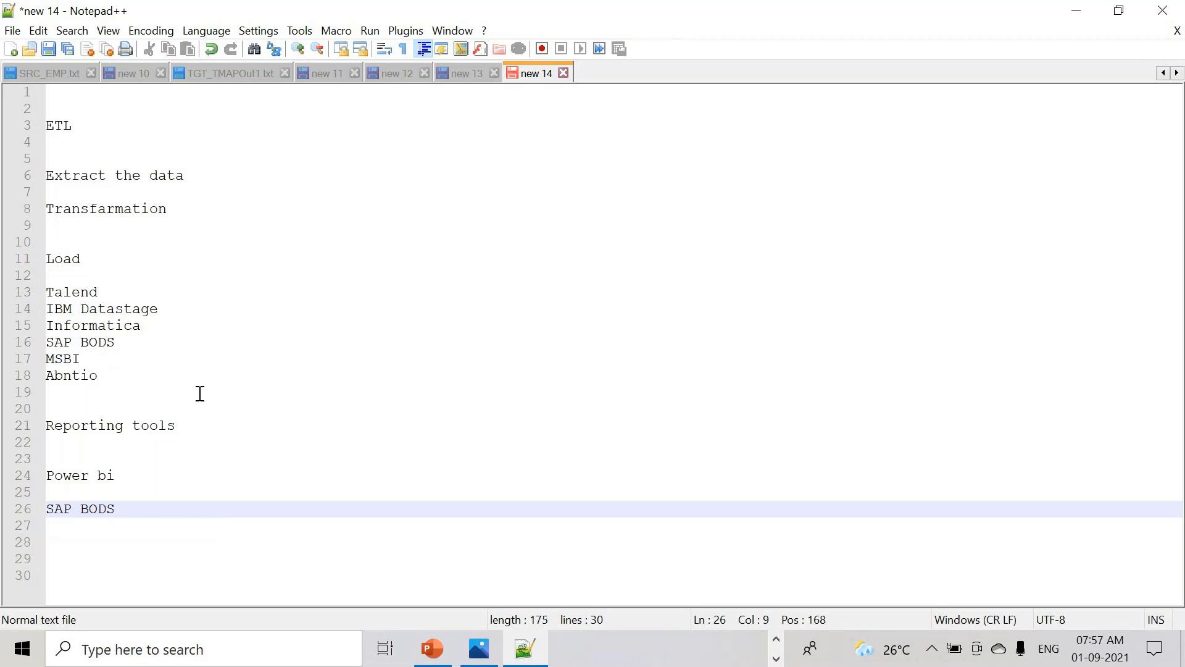
pyautogui.hotkey('ctrl', 'z')
pyautogui.hotkey('ctrl', 'z')
pyautogui.press('Return')
pyautogui.press('Return')
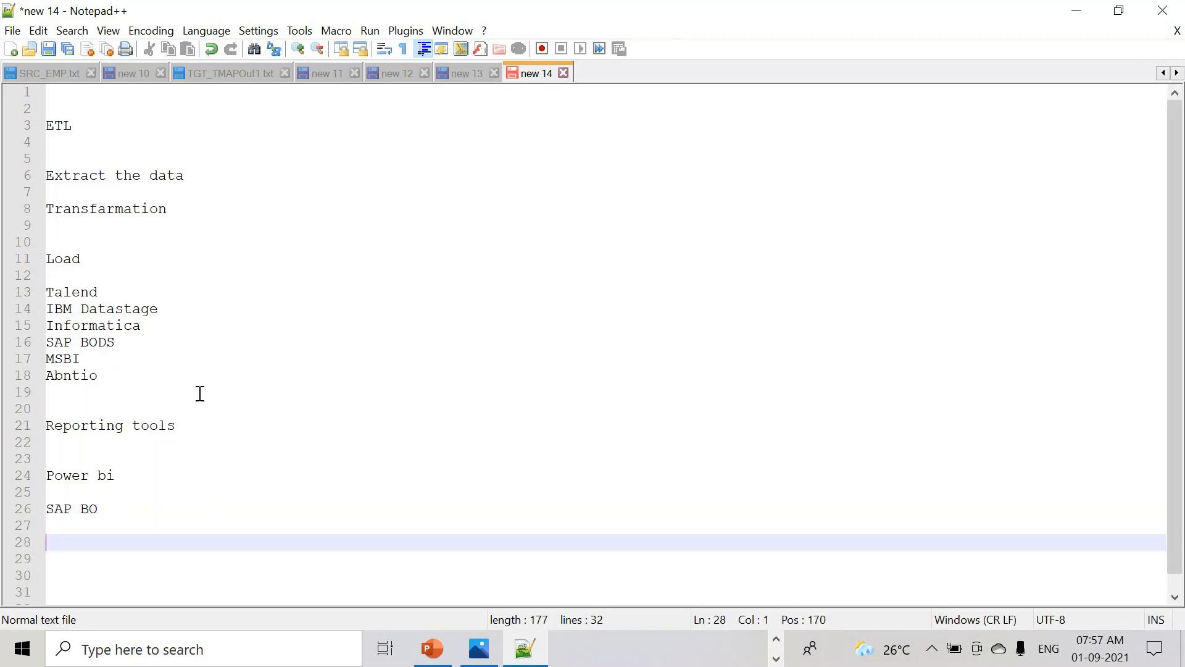
pyautogui.write('Tabluea')
pyautogui.press('Return')
pyautogui.write('Cognos')
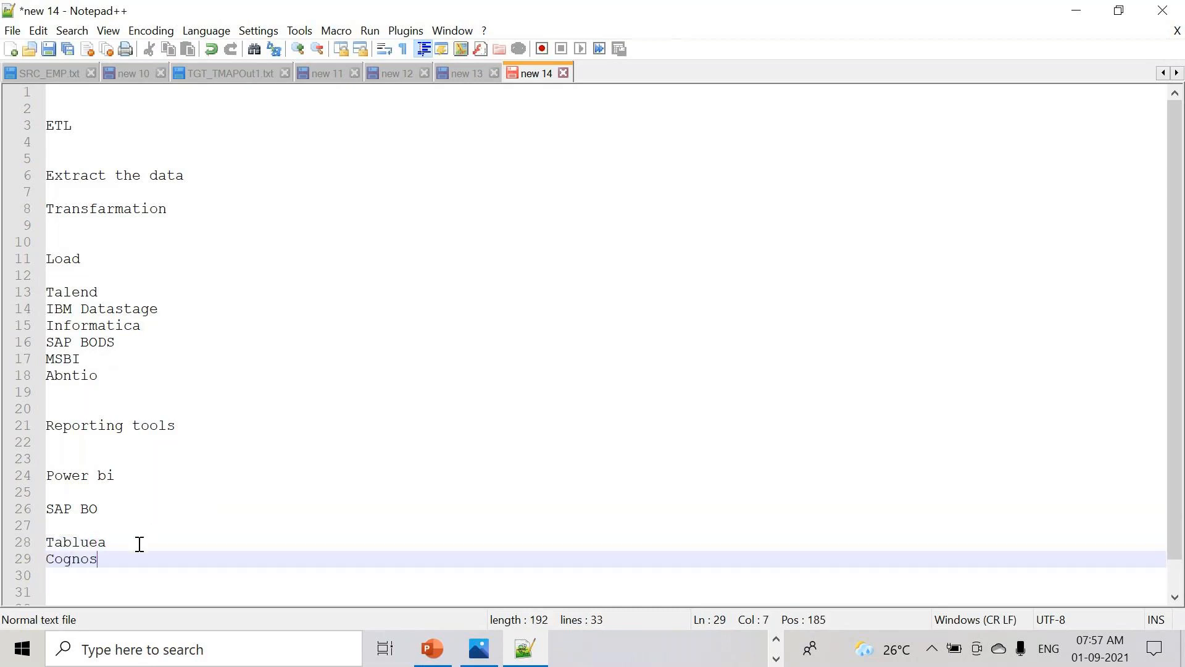
pyautogui.moveTo(138, 542); pyautogui.dragTo(42, 230)
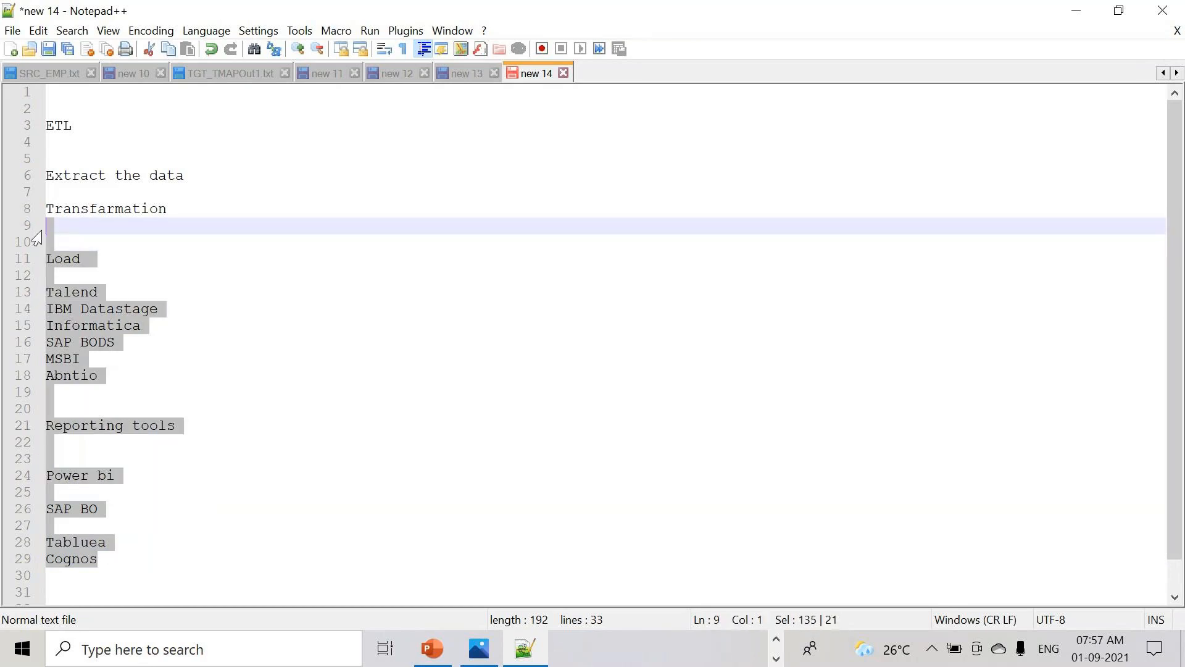
# - After Talend, type 'open 2006 past 3 years 1 less resources more'
pyautogui.click(67, 128)
pyautogui.doubleClick(68, 127)
pyautogui.moveTo(99, 375); pyautogui.dragTo(43, 309)
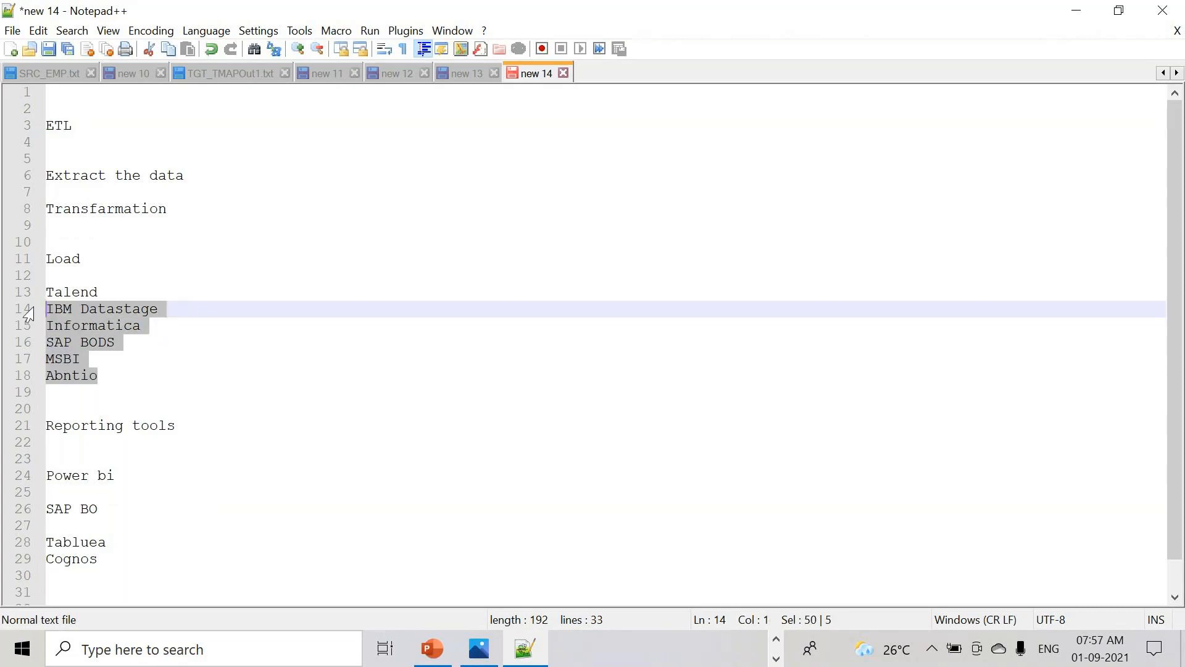
pyautogui.click(108, 295)
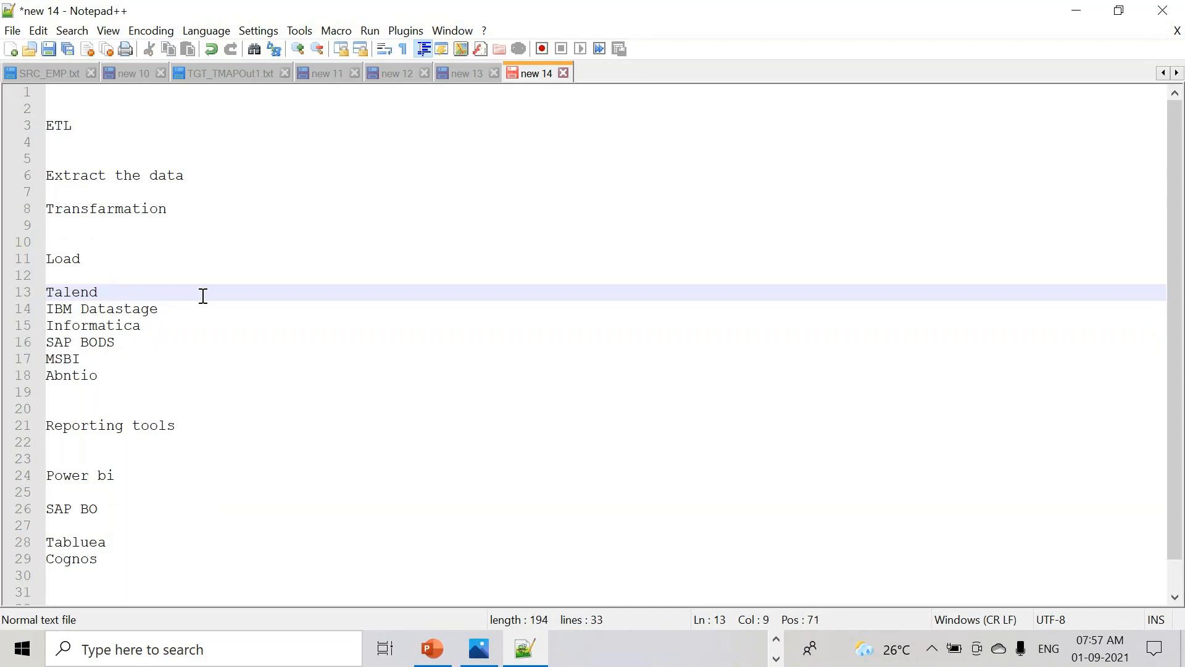
pyautogui.write('open 2006')
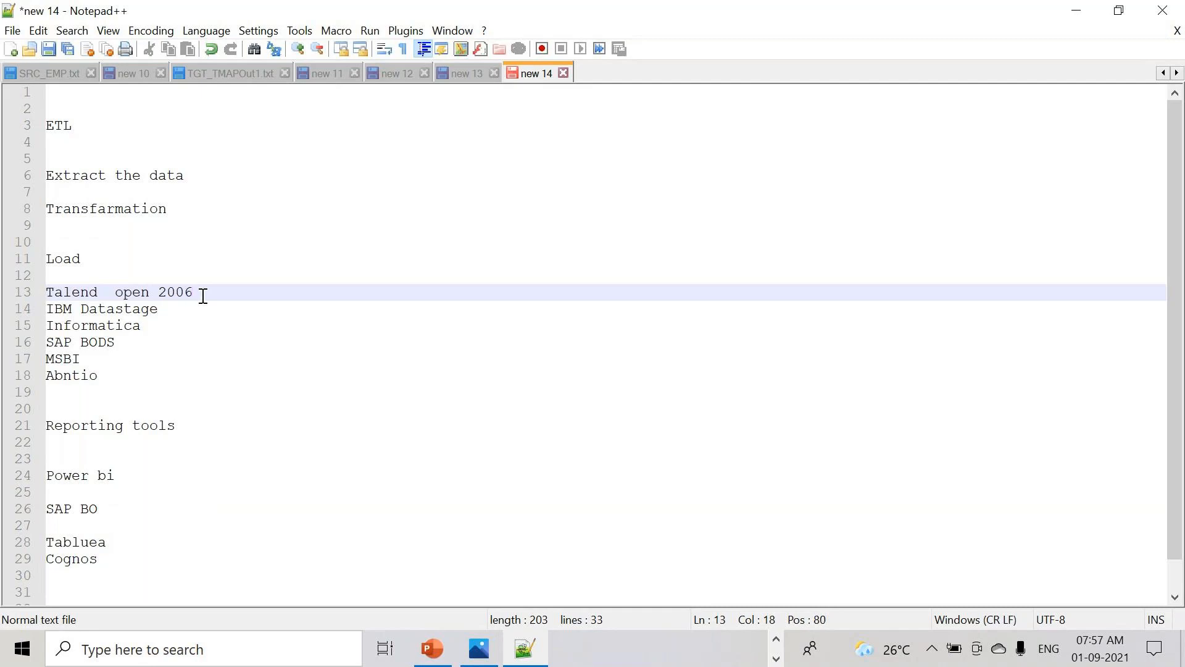
pyautogui.write(' past 3 years')
pyautogui.write('1 less resour')
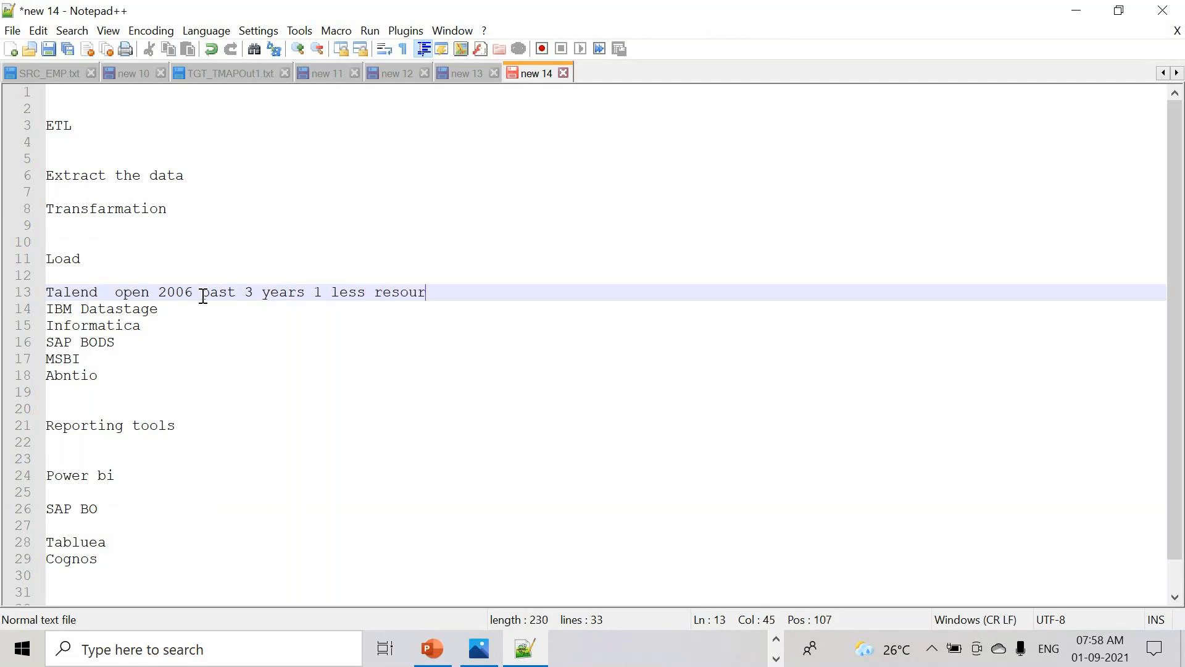
pyautogui.write('ces more opnin')
# - End the Talend note with 'more opening' and add 'over the india, usa, singapore and malesiya'
pyautogui.press('BackSpace')
pyautogui.press('BackSpace')
pyautogui.press('BackSpace')
pyautogui.write('ening')
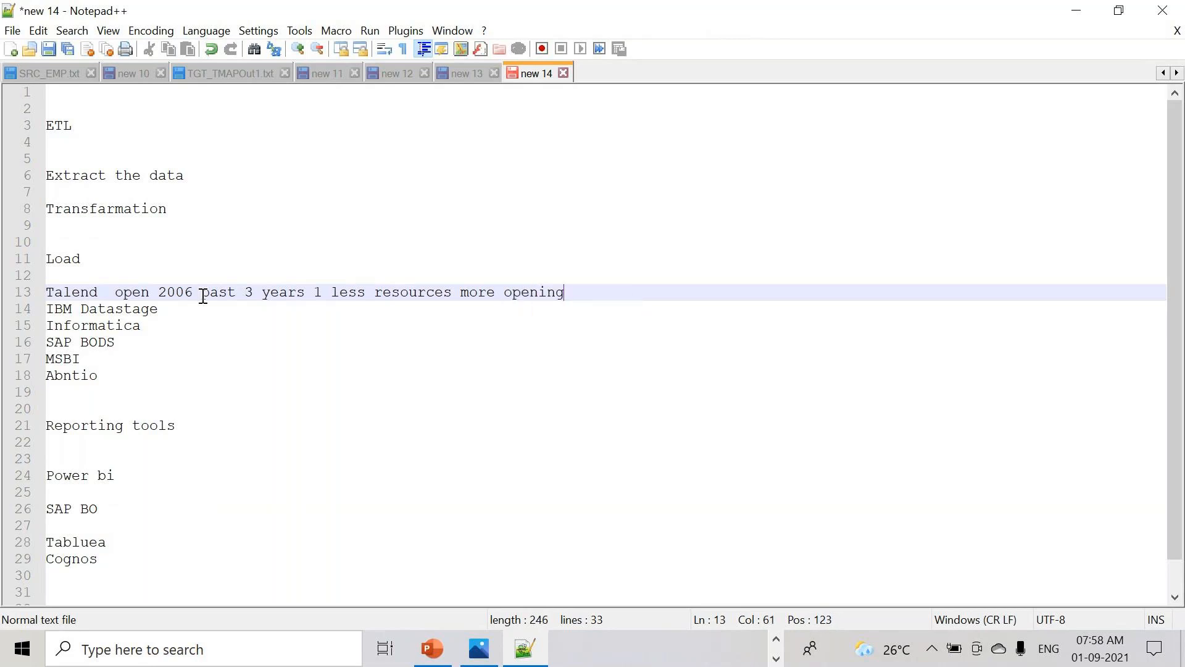
pyautogui.press('Return')
pyautogui.press('Return')
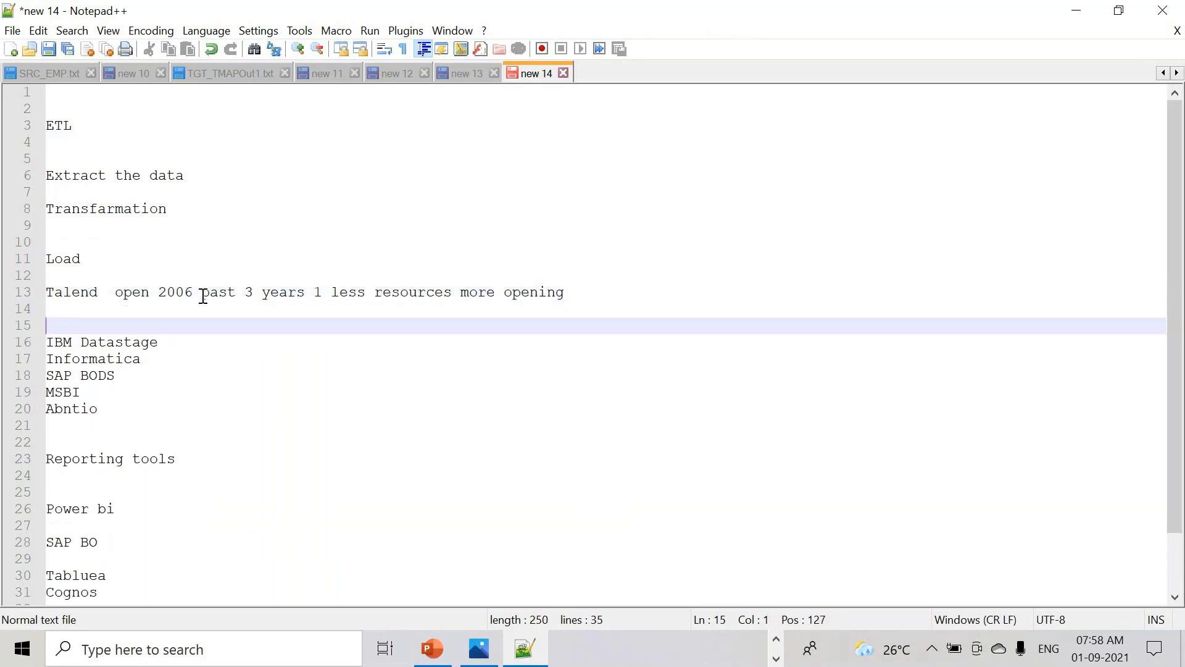
pyautogui.write('over t')
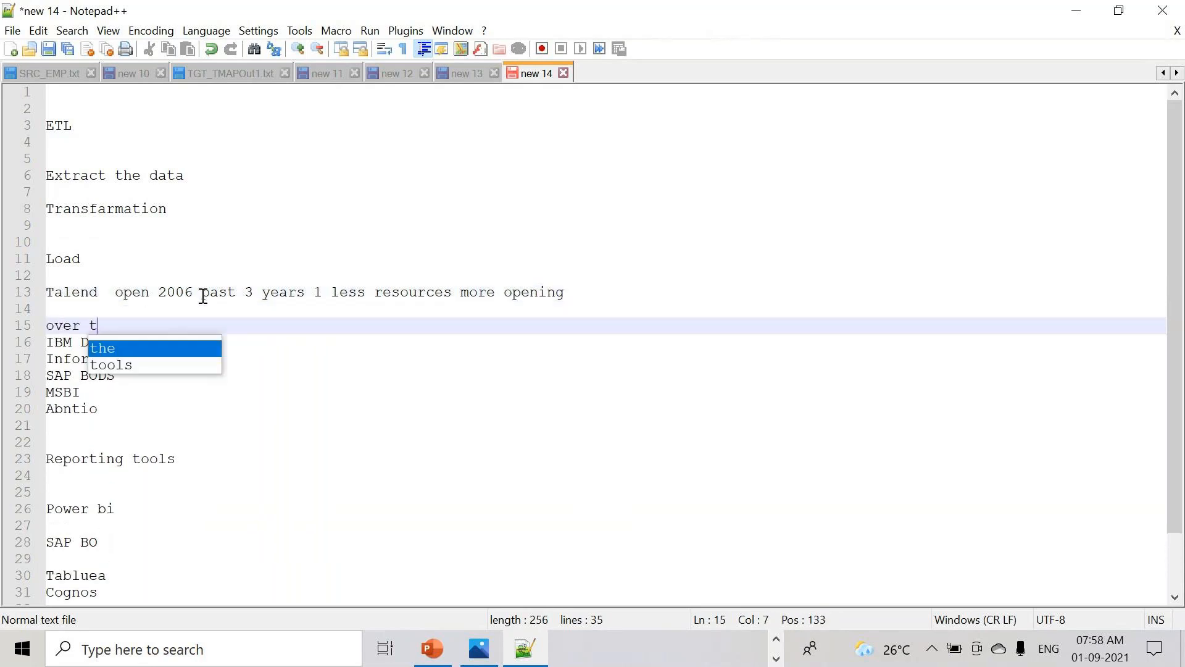
pyautogui.write('he india, ')
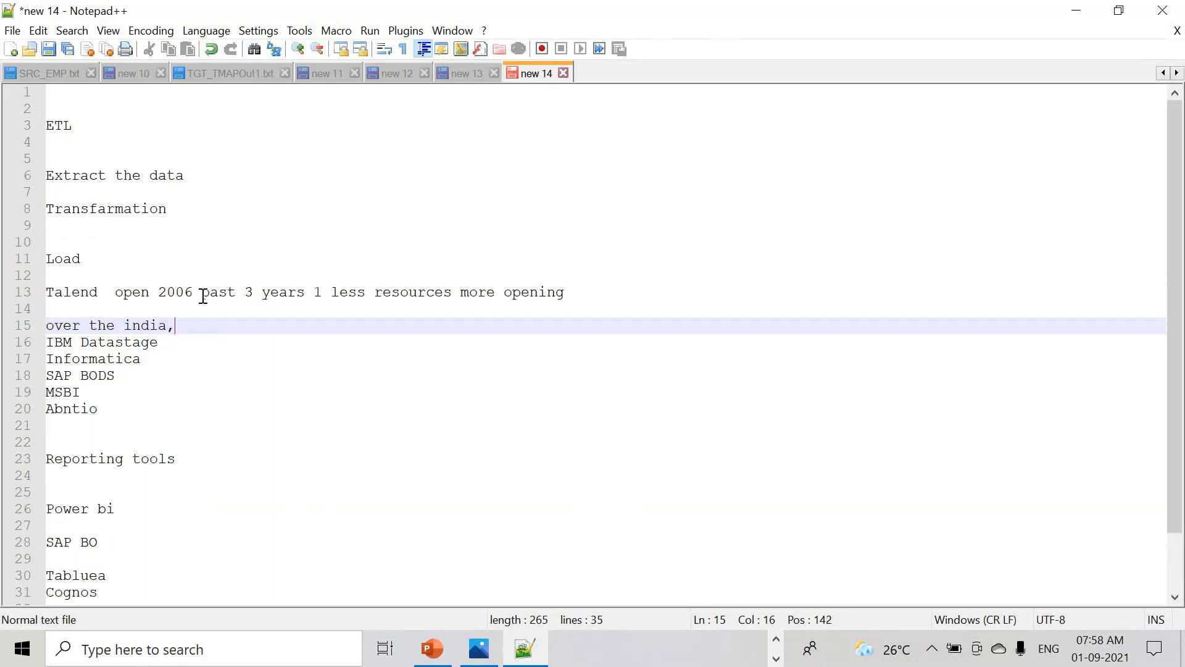
pyautogui.write('usa, singapore and males')
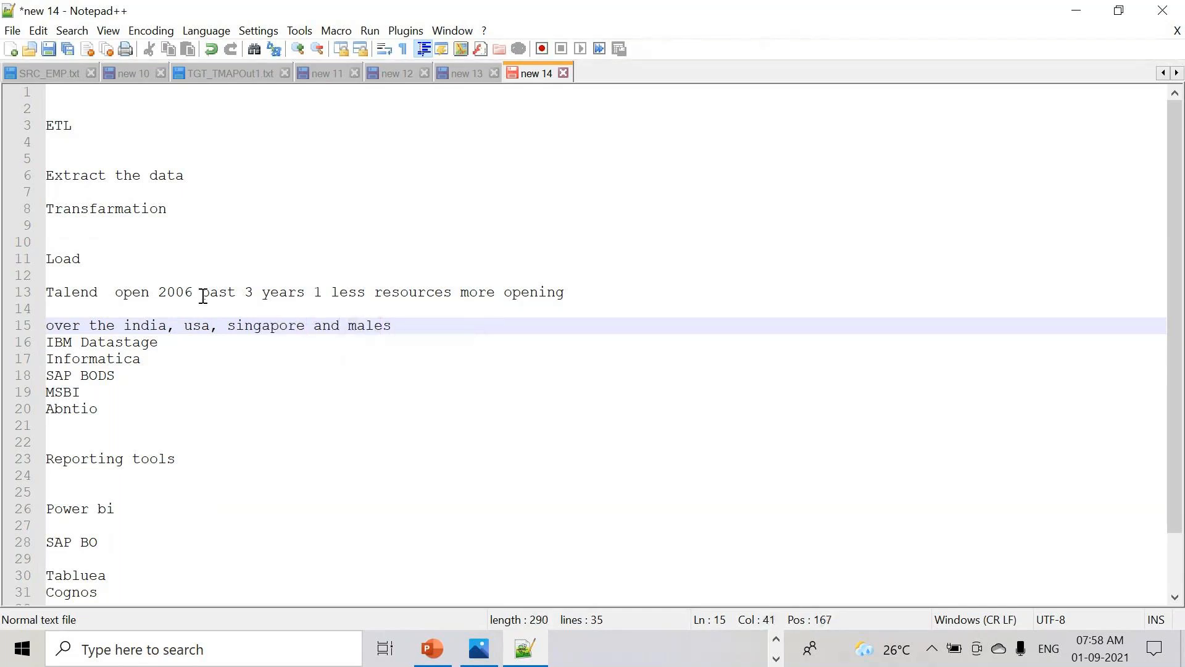
pyautogui.press('BackSpace')
pyautogui.press('BackSpace')
pyautogui.write('esiaya')
pyautogui.press('Return')
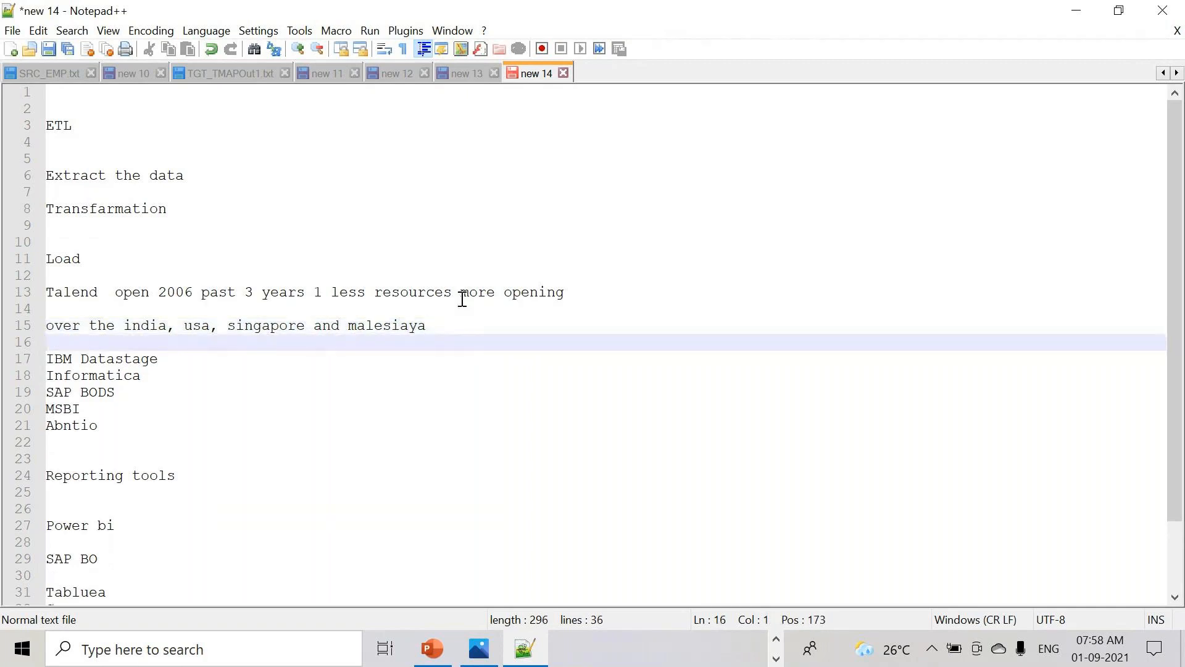
pyautogui.click(410, 325)
pyautogui.press('BackSpace')
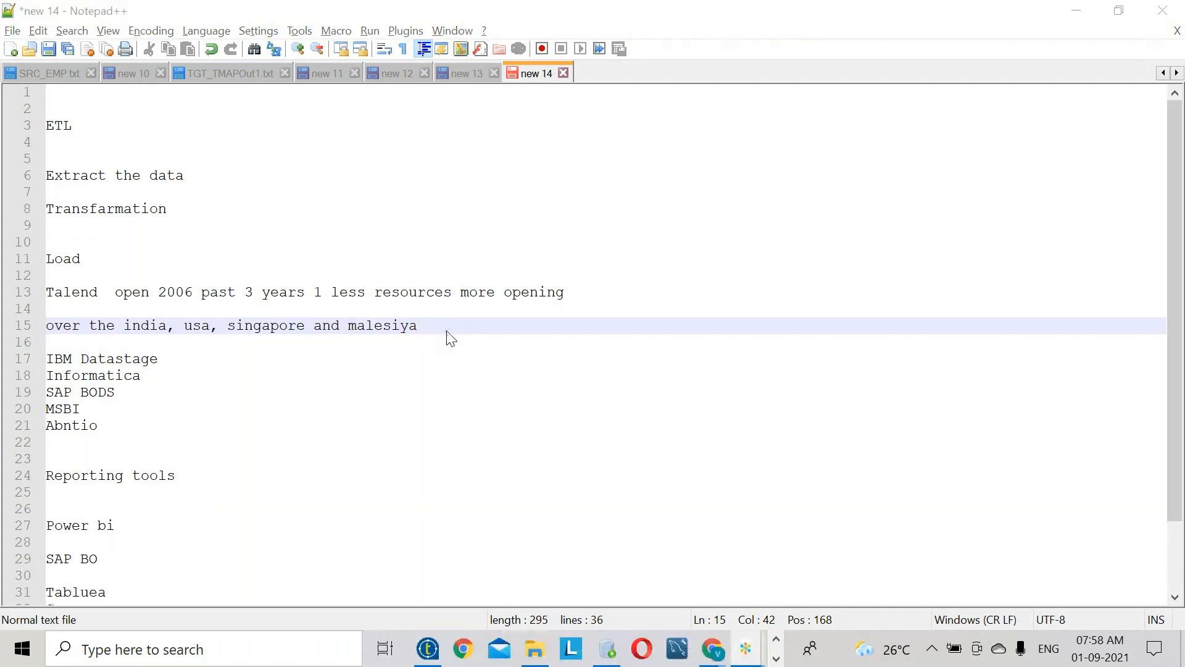
# - Add two '10 members' lines on lines 49 and 53 below Cognos
pyautogui.scroll(-2, 272, 516)
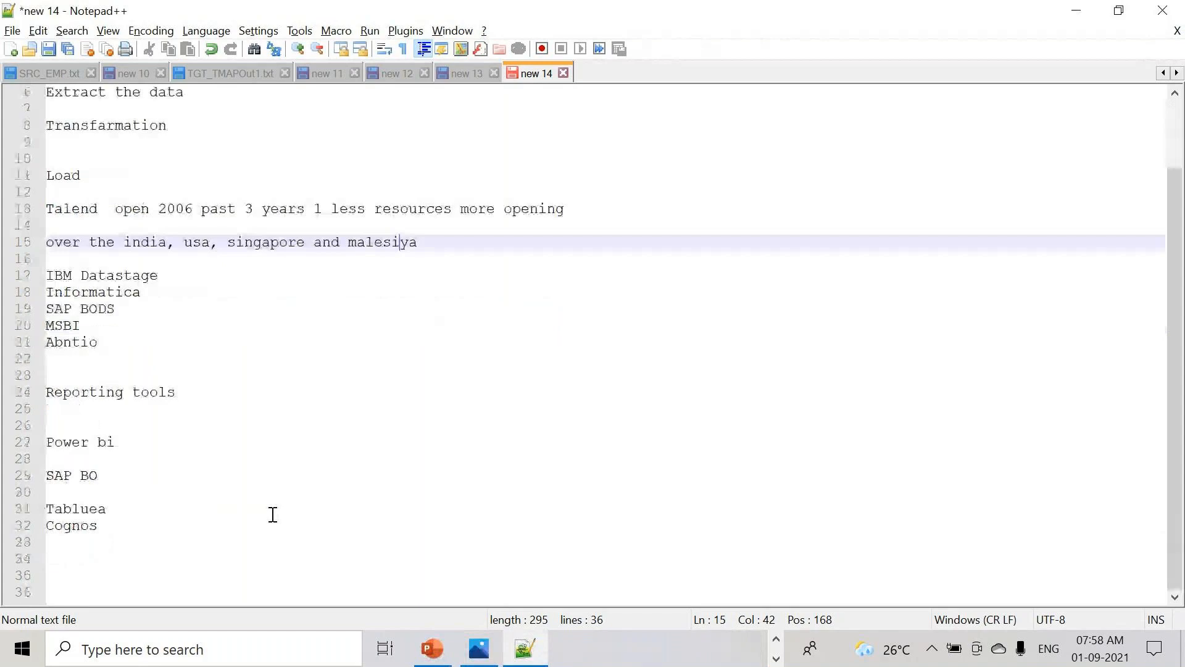
pyautogui.moveTo(120, 335); pyautogui.dragTo(47, 258)
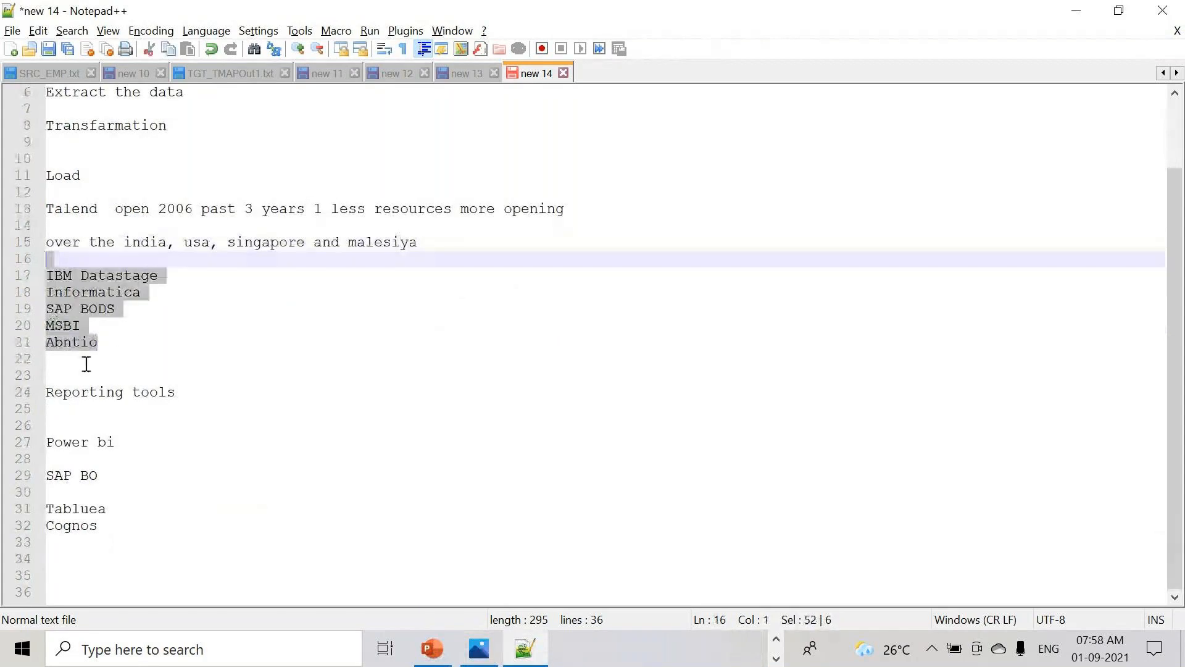
pyautogui.click(72, 180)
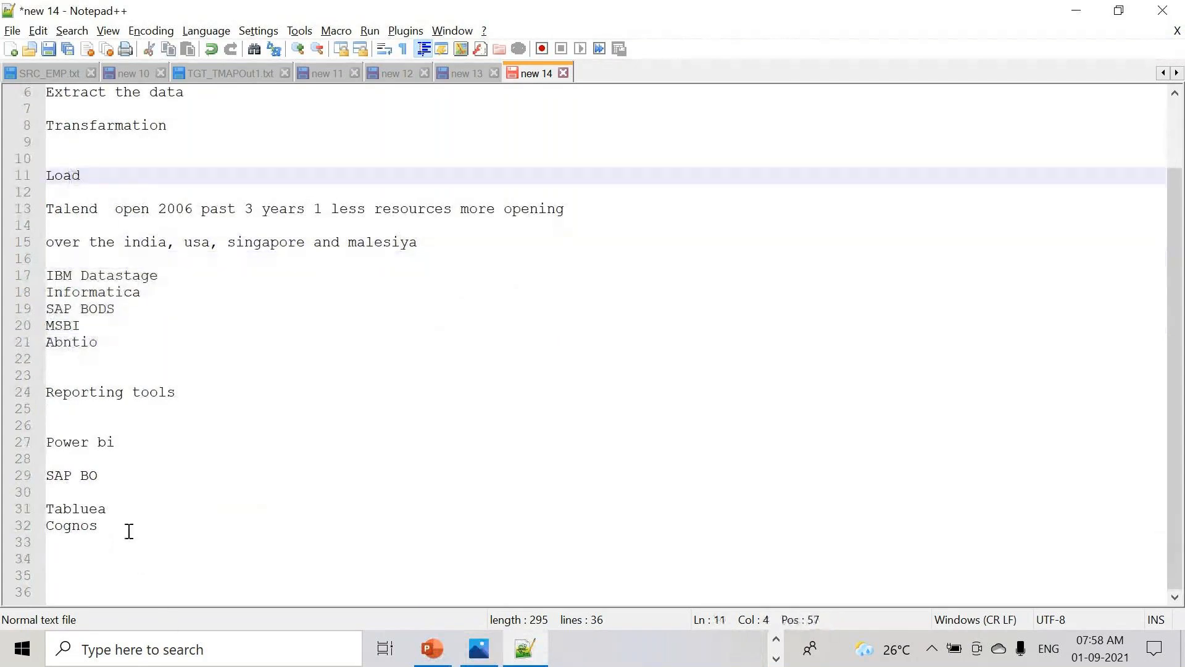
pyautogui.click(161, 536)
pyautogui.press('Return')
pyautogui.press('Return')
pyautogui.press('Return')
pyautogui.press('Return')
pyautogui.press('Return')
pyautogui.press('Return')
pyautogui.press('Return')
pyautogui.press('Return')
pyautogui.press('Return')
pyautogui.press('Return')
pyautogui.press('Return')
pyautogui.press('Return')
pyautogui.press('Return')
pyautogui.press('Return')
pyautogui.press('Return')
pyautogui.press('Return')
pyautogui.press('Return')
pyautogui.press('Return')
pyautogui.press('Return')
pyautogui.press('Return')
pyautogui.press('Return')
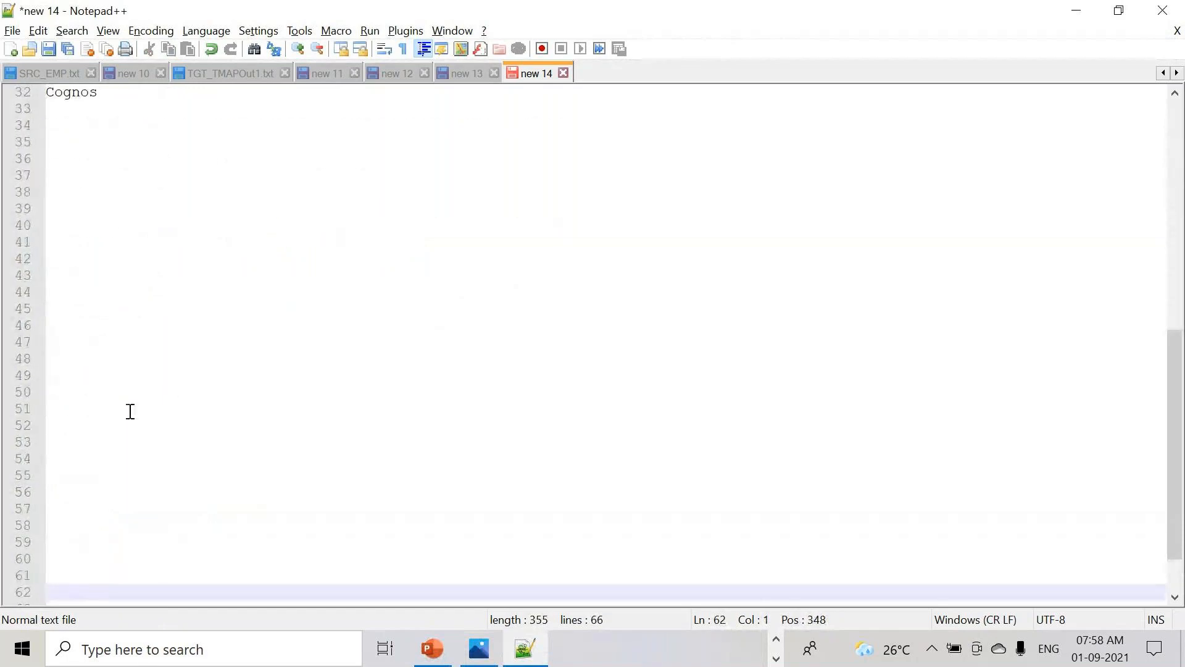
pyautogui.click(121, 372)
pyautogui.write('10 ')
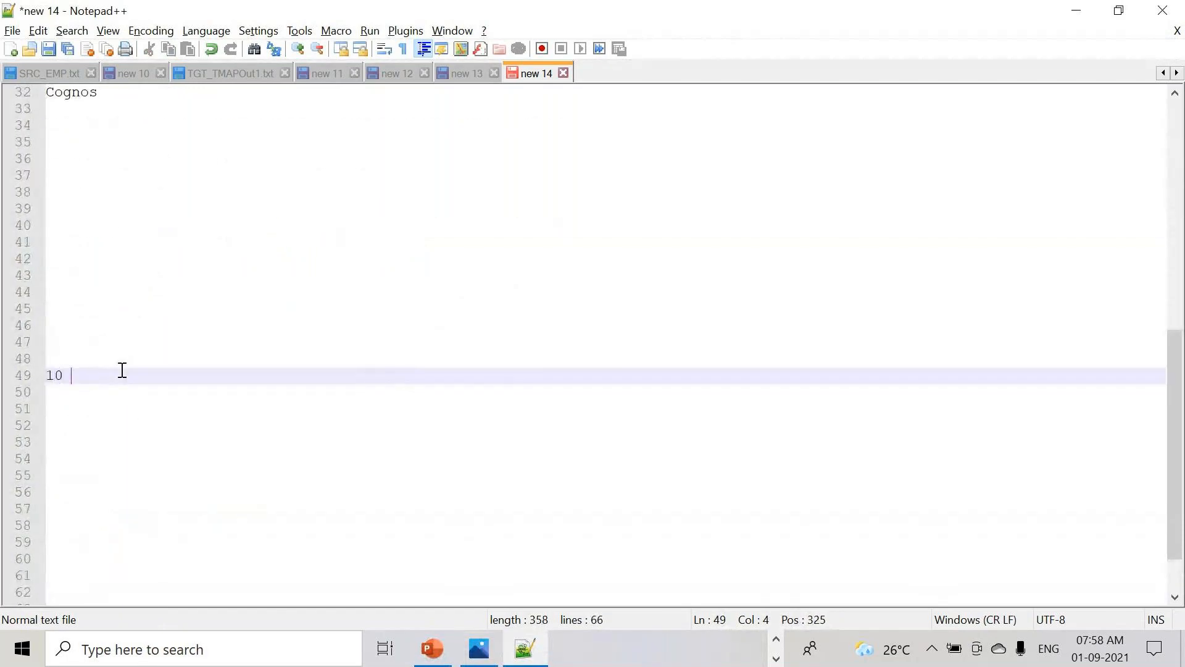
pyautogui.write('members')
pyautogui.press('Return')
pyautogui.press('Return')
pyautogui.press('Return')
pyautogui.press('Return')
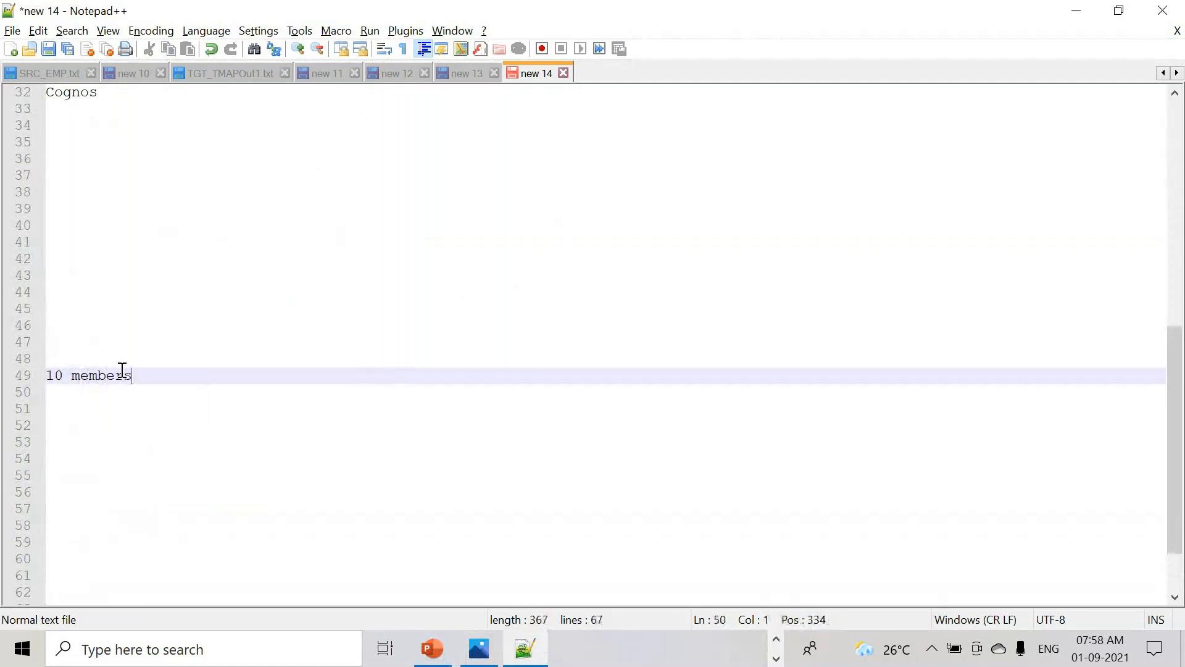
pyautogui.write('Tal')
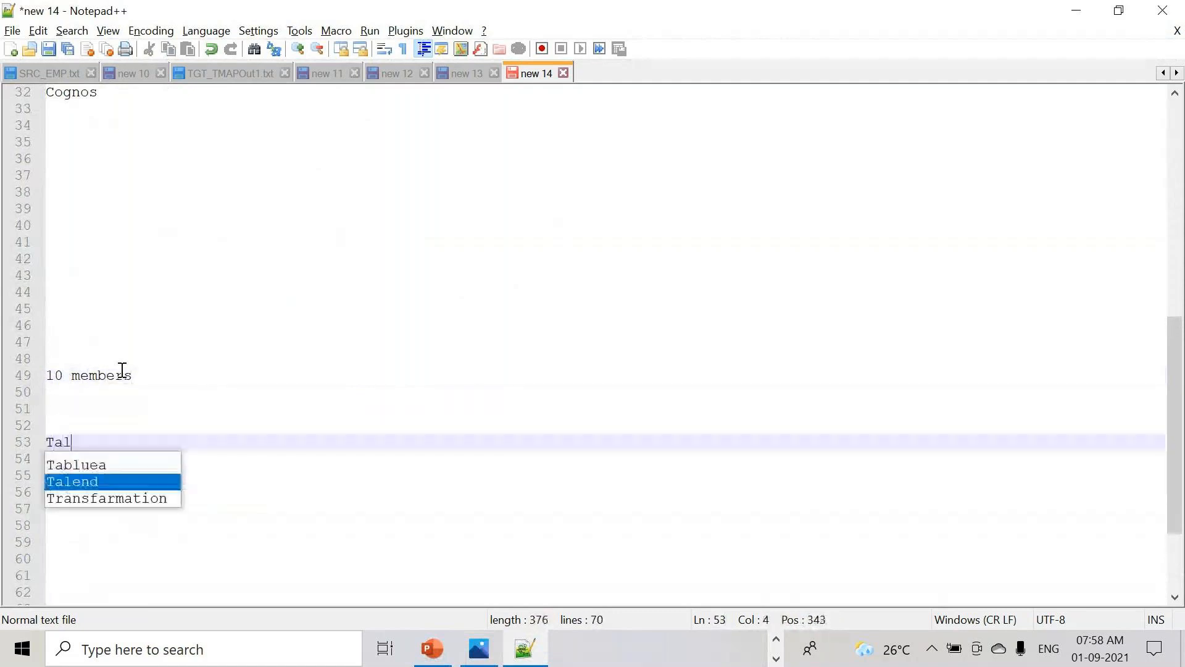
pyautogui.press('BackSpace')
pyautogui.press('BackSpace')
pyautogui.press('BackSpace')
pyautogui.write('10 members')
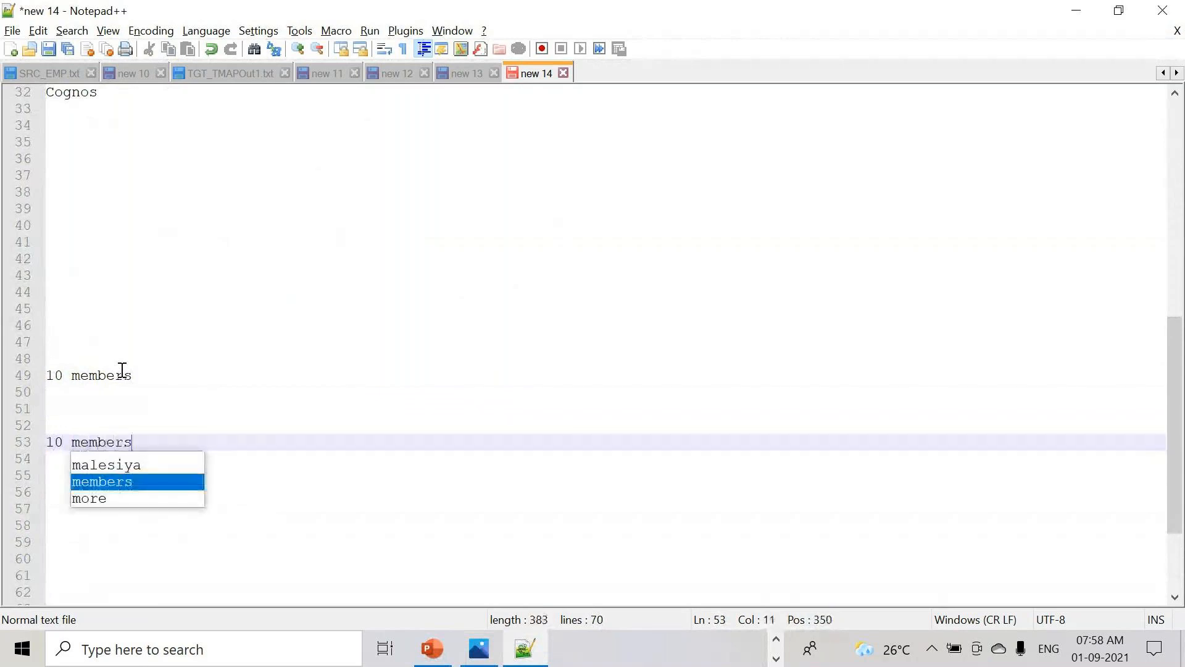
# - Write '10 lac other etl' on line 41 and 'talend 4 to 5 lacks' on line 44
pyautogui.click(106, 247)
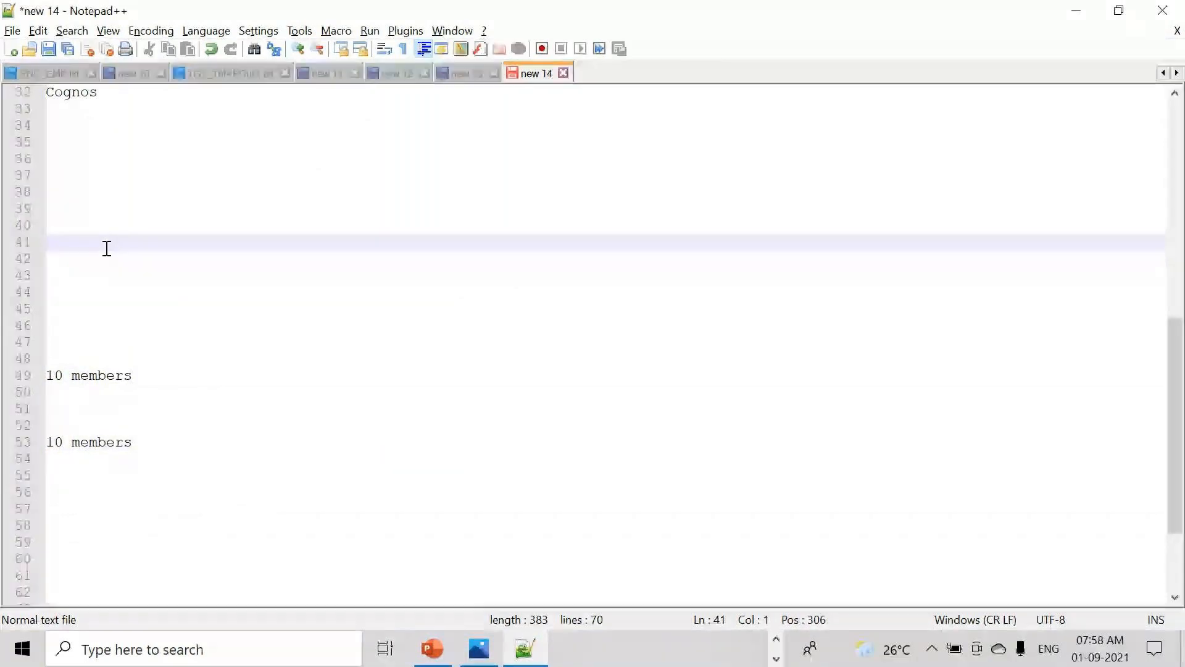
pyautogui.write('10 lac')
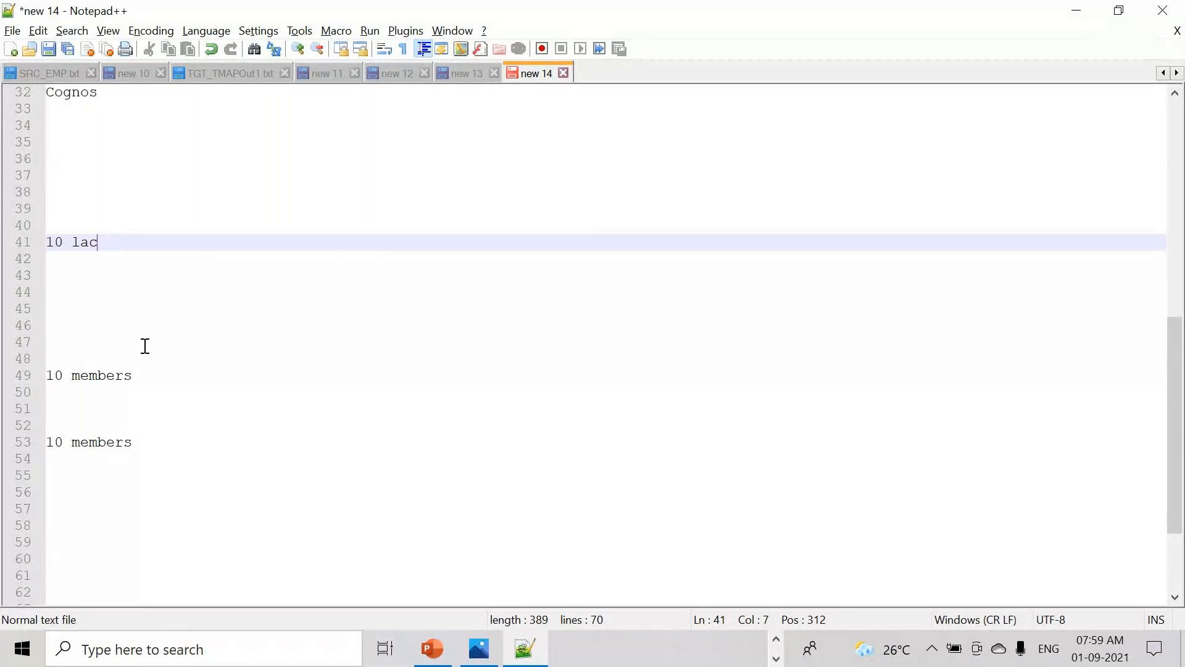
pyautogui.write('ot')
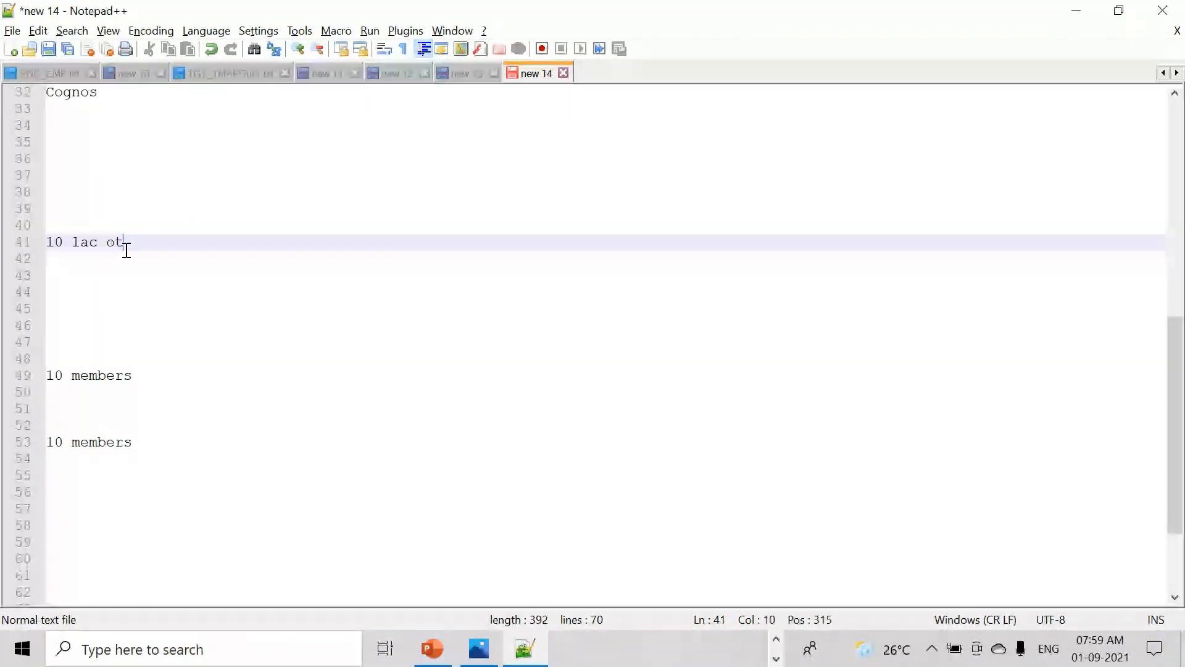
pyautogui.write('her etl')
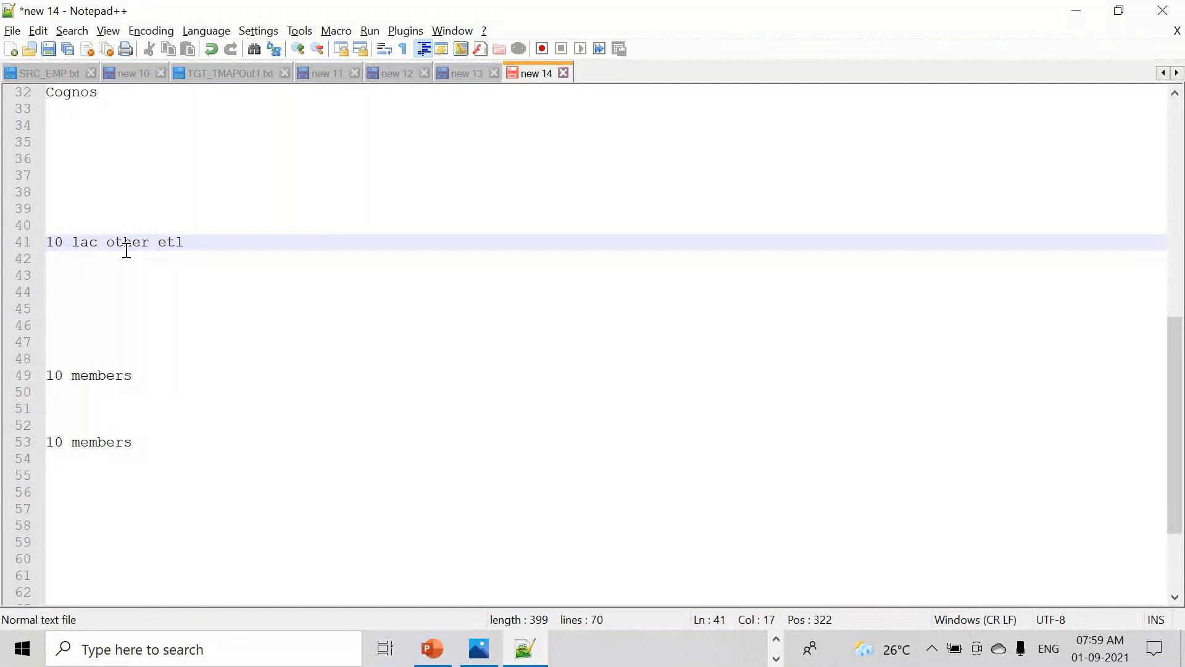
pyautogui.click(96, 296)
pyautogui.write('talend ')
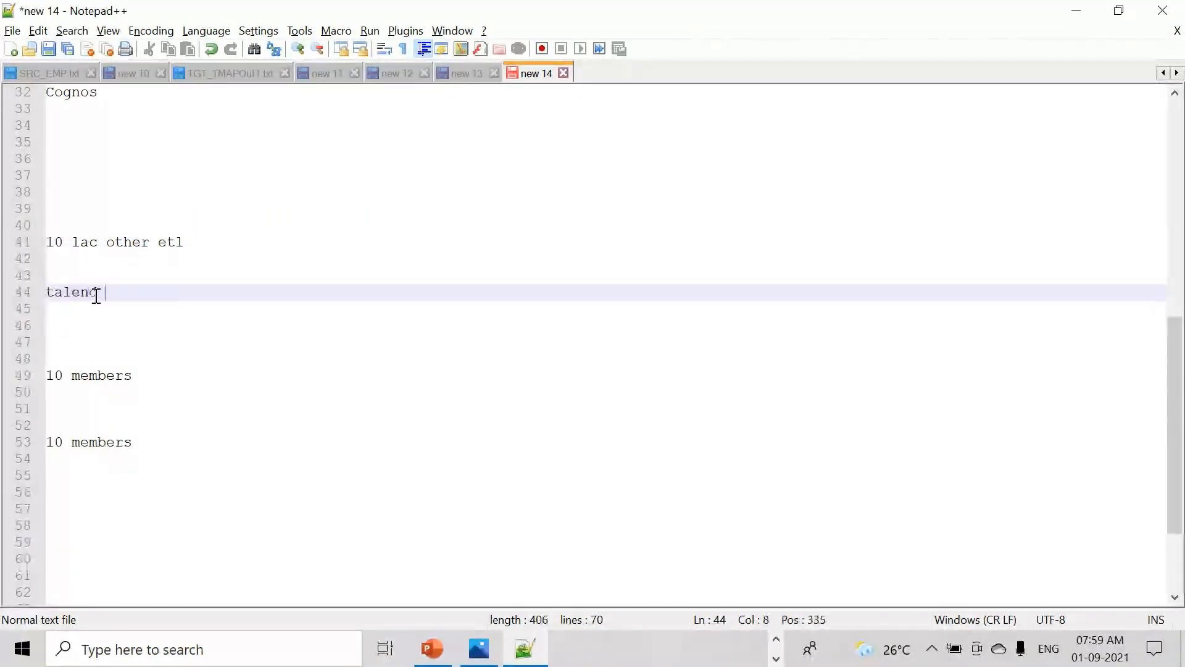
pyautogui.write('4 lacks')
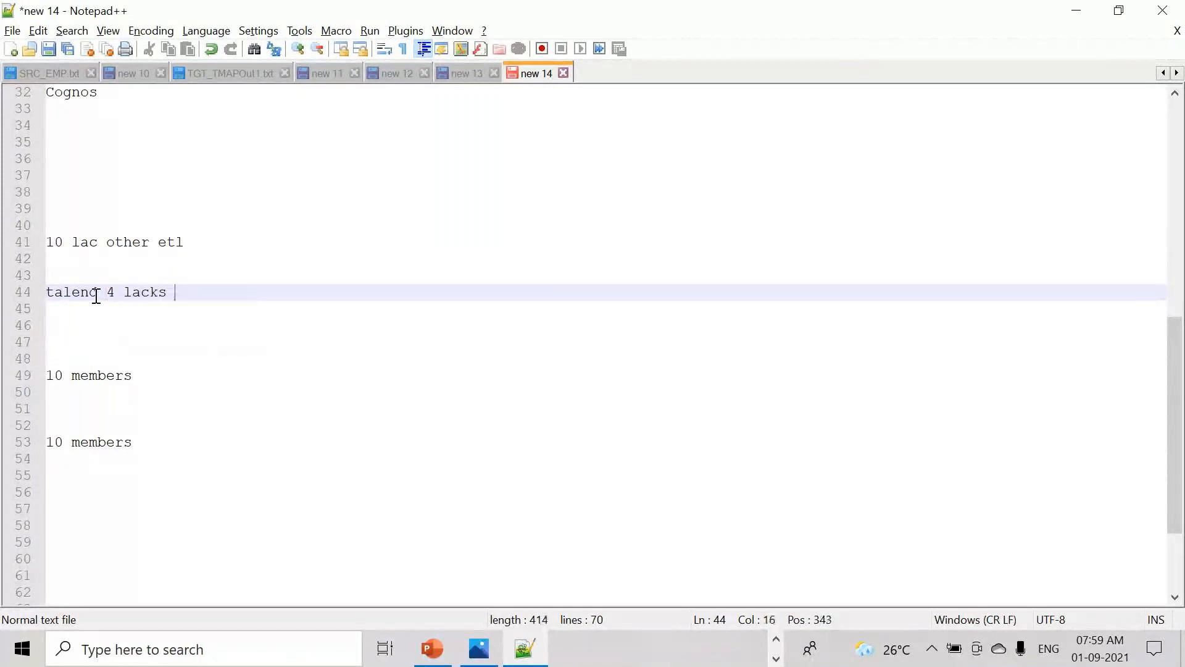
pyautogui.click(122, 294)
pyautogui.write('to 5')
pyautogui.moveTo(243, 292); pyautogui.dragTo(38, 303)
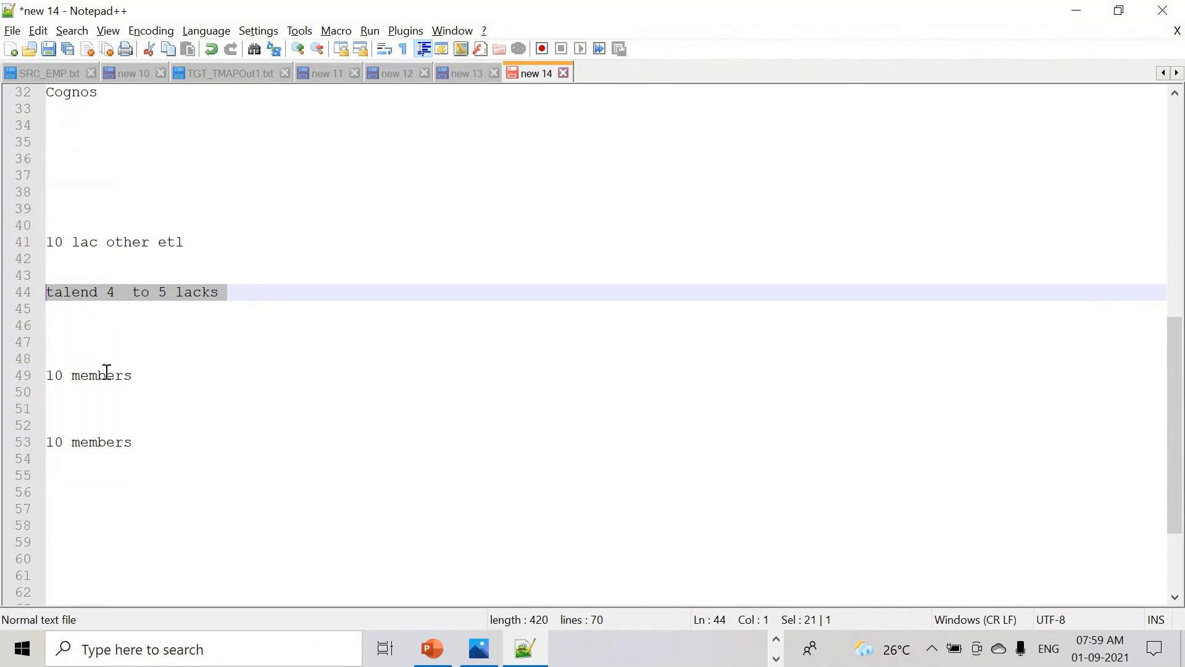
pyautogui.moveTo(138, 376); pyautogui.dragTo(30, 377)
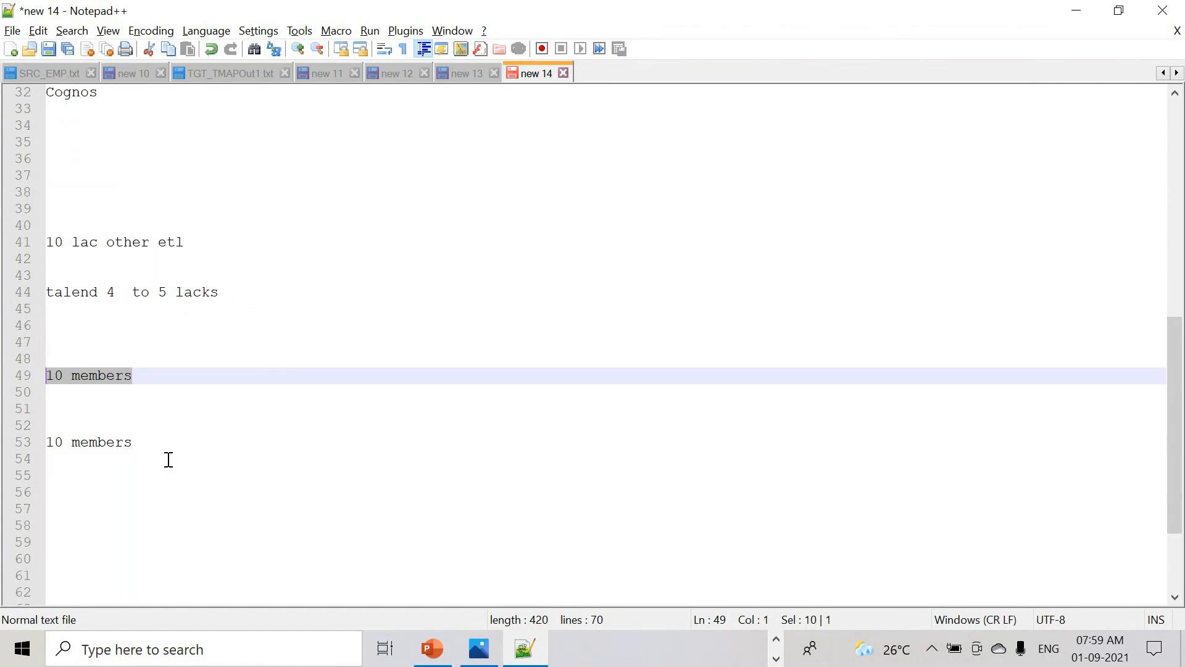
pyautogui.moveTo(141, 443); pyautogui.dragTo(44, 443)
pyautogui.moveTo(155, 375); pyautogui.dragTo(27, 375)
pyautogui.moveTo(173, 243); pyautogui.dragTo(27, 243)
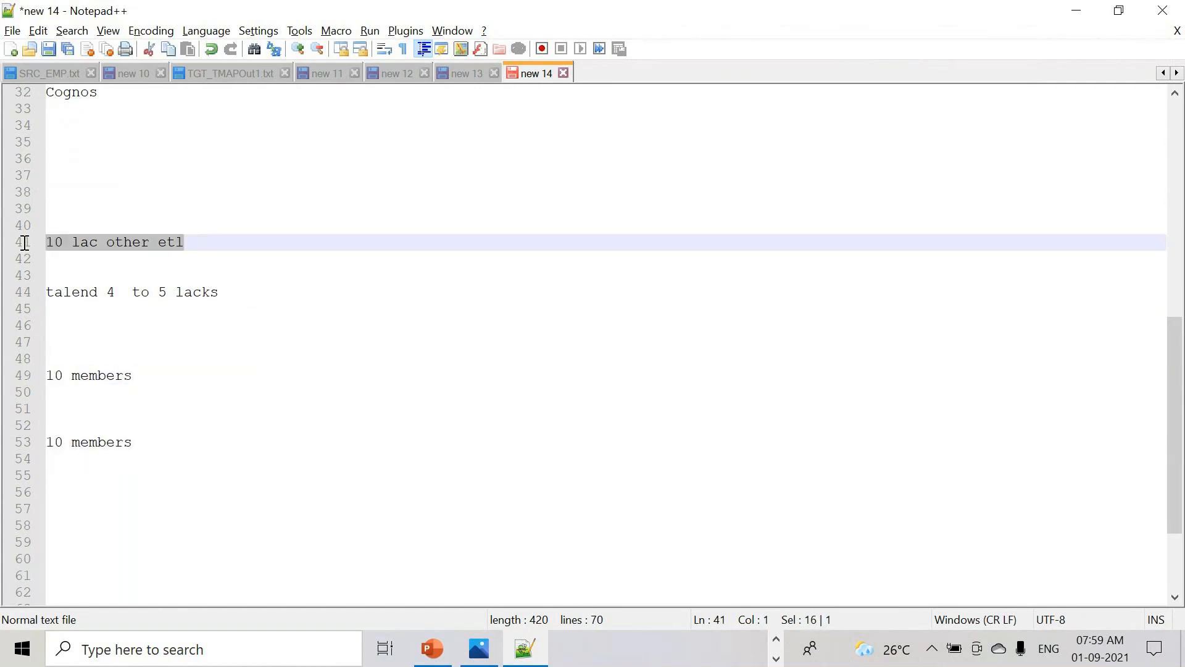
pyautogui.doubleClick(54, 242)
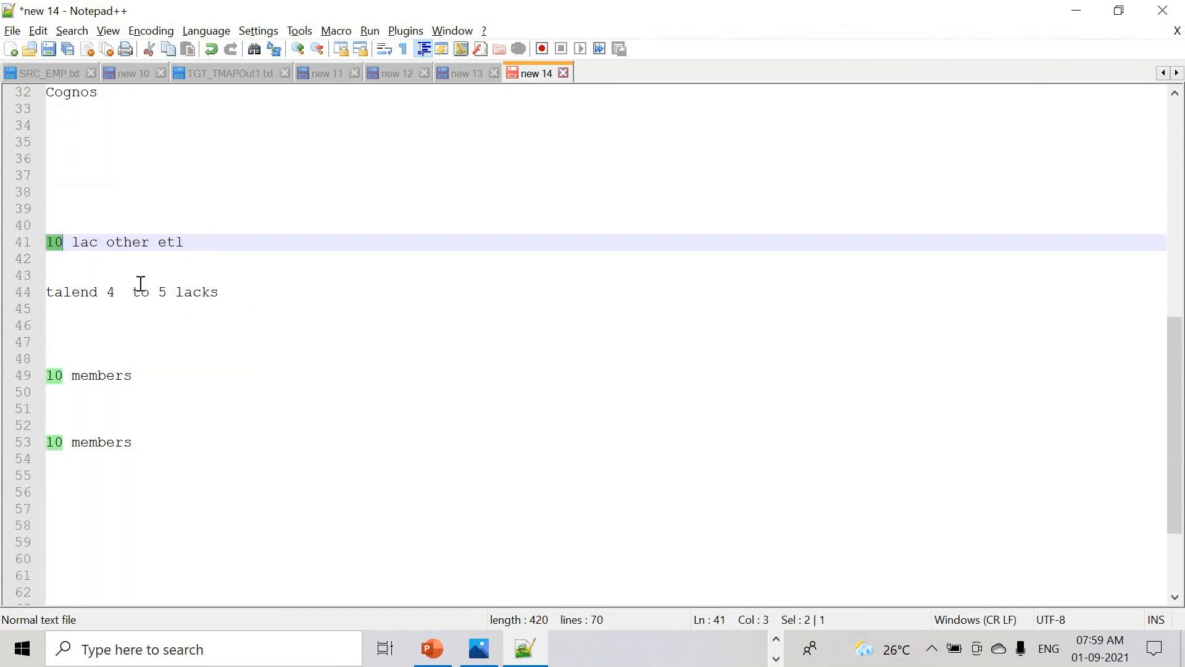
pyautogui.click(80, 242)
pyautogui.click(140, 380)
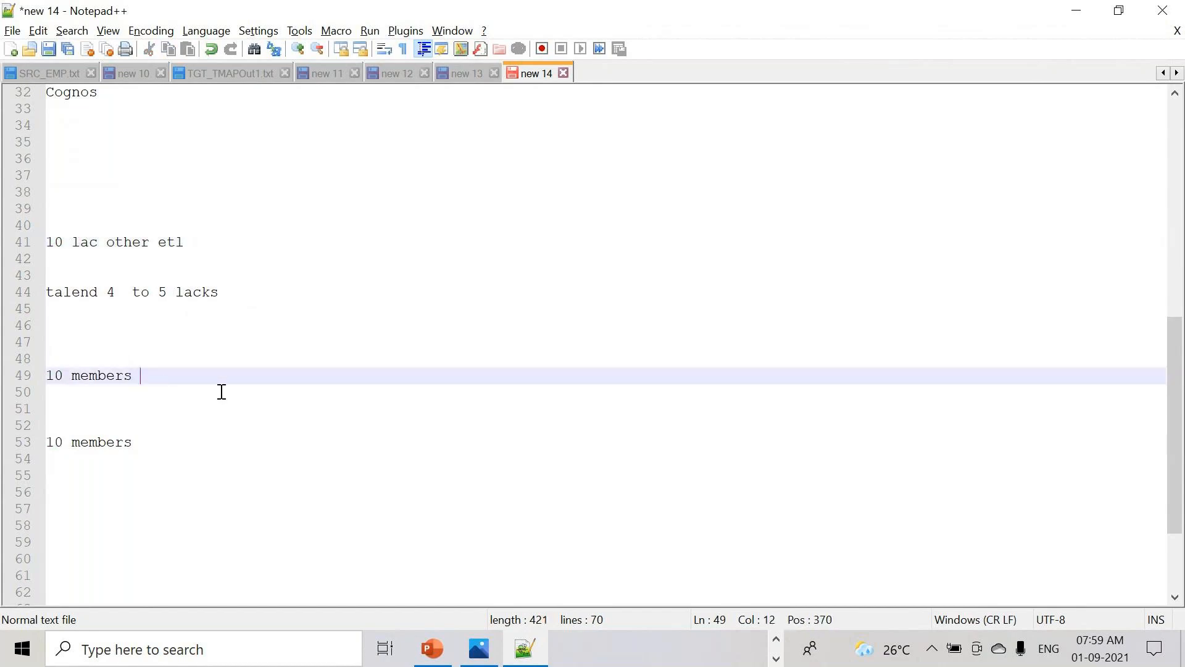
pyautogui.moveTo(198, 242); pyautogui.dragTo(46, 242)
pyautogui.moveTo(246, 292); pyautogui.dragTo(10, 291)
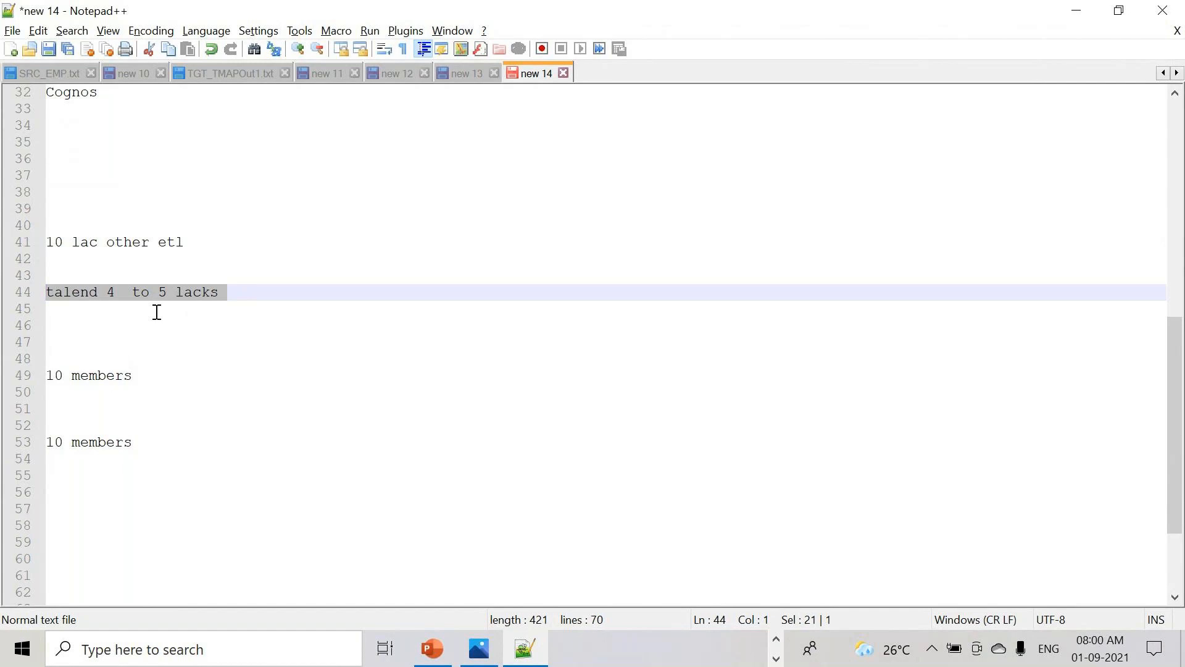
pyautogui.moveTo(240, 290); pyautogui.dragTo(192, 292)
pyautogui.tripleClick(125, 294)
pyautogui.click(151, 442)
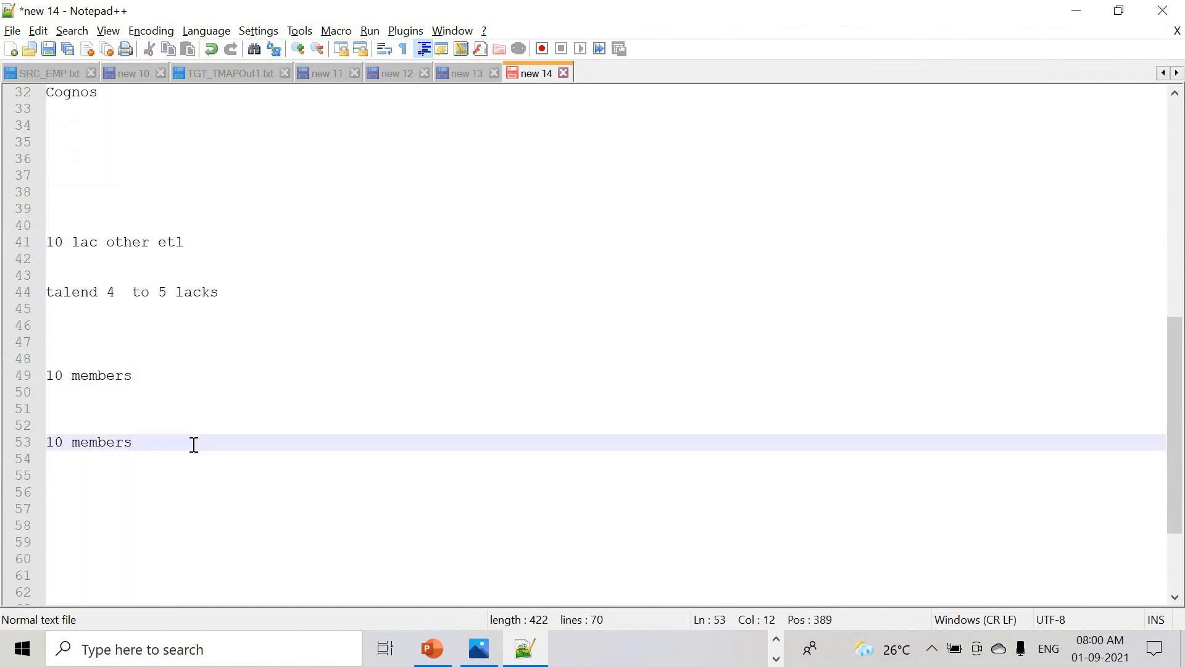
# - Append 'more' to the second '10 members' line and add 'major high salary' beneath it
pyautogui.write('more')
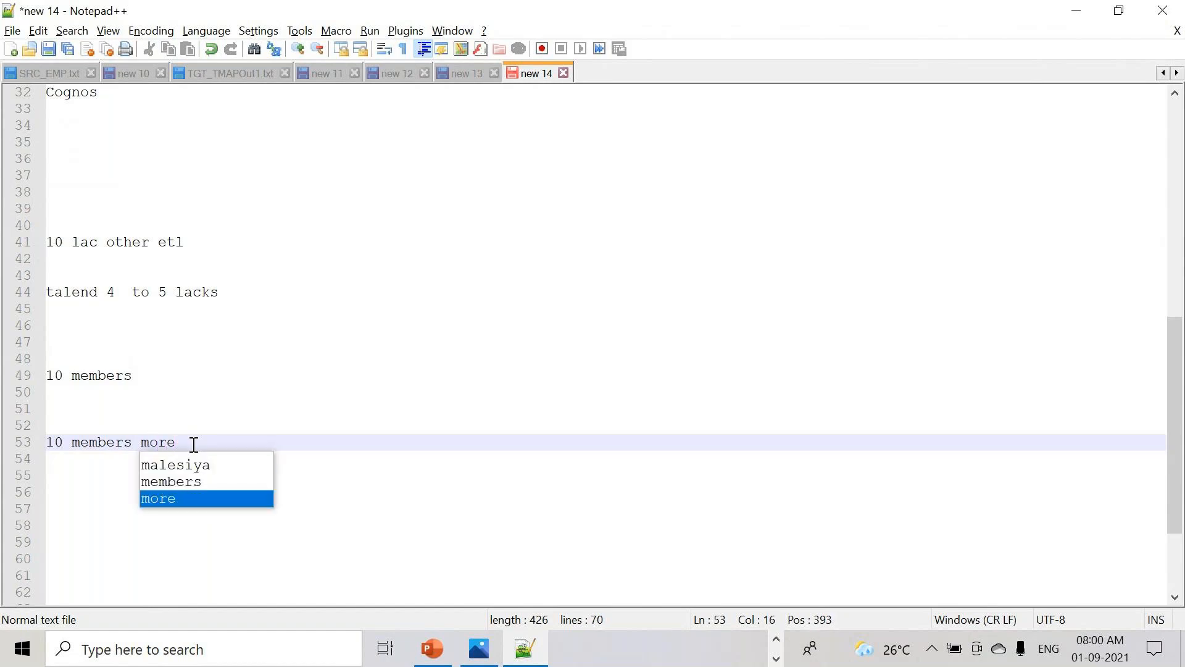
pyautogui.press('Return')
pyautogui.press('Return')
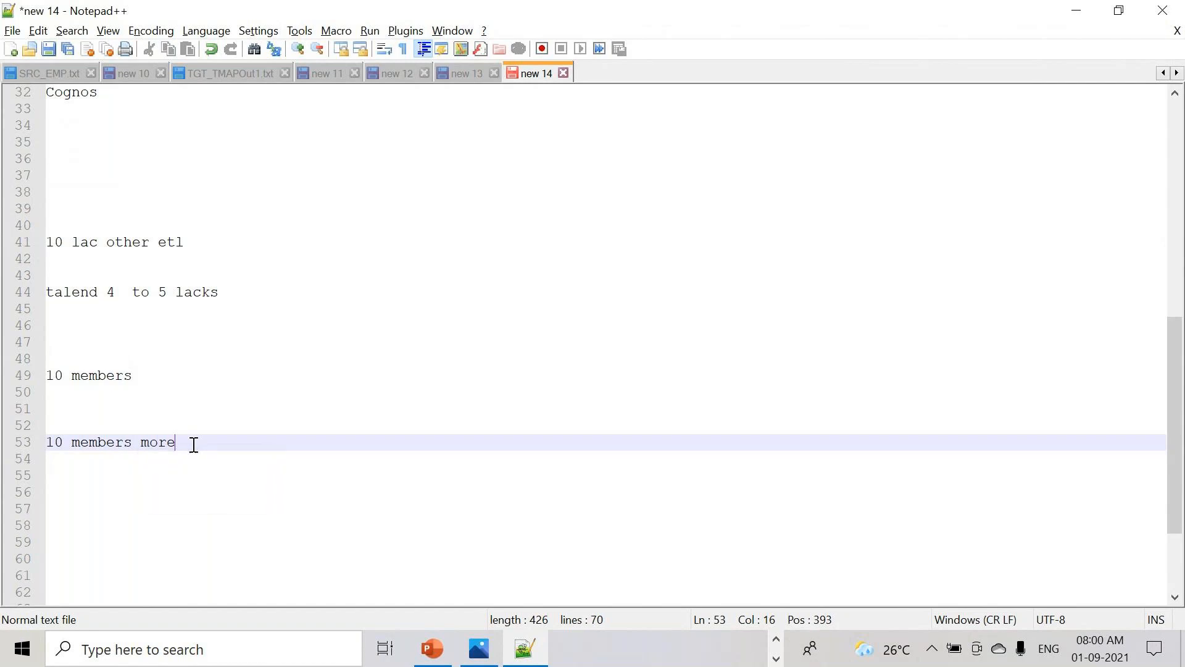
pyautogui.write('ma')
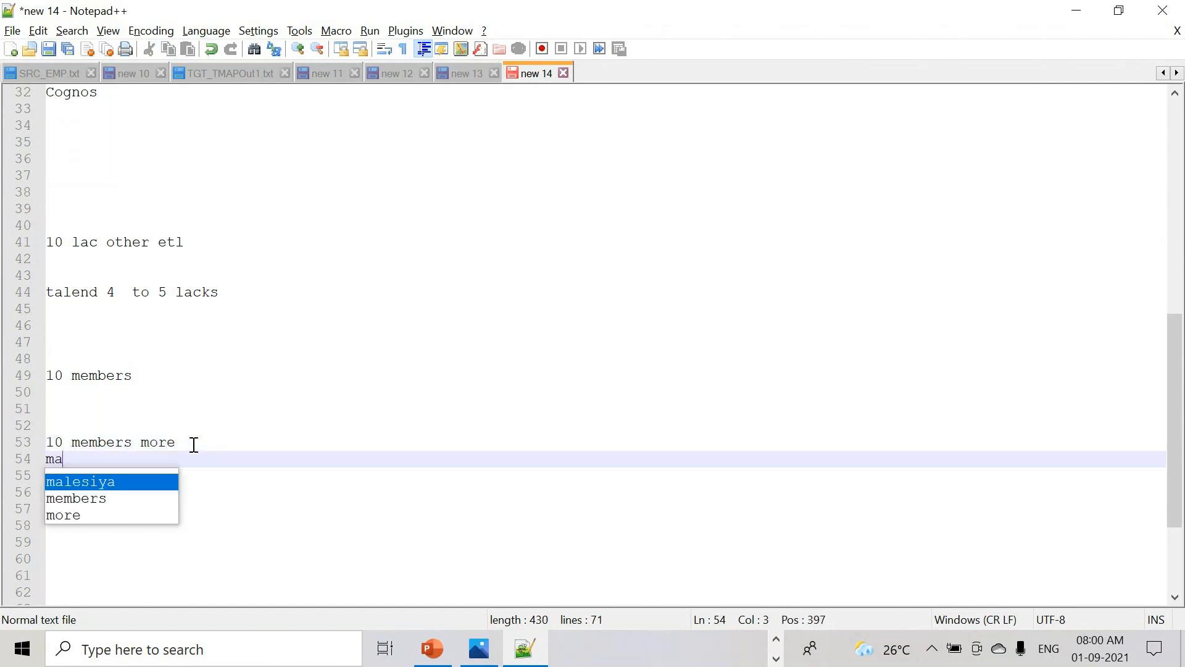
pyautogui.write('jor ')
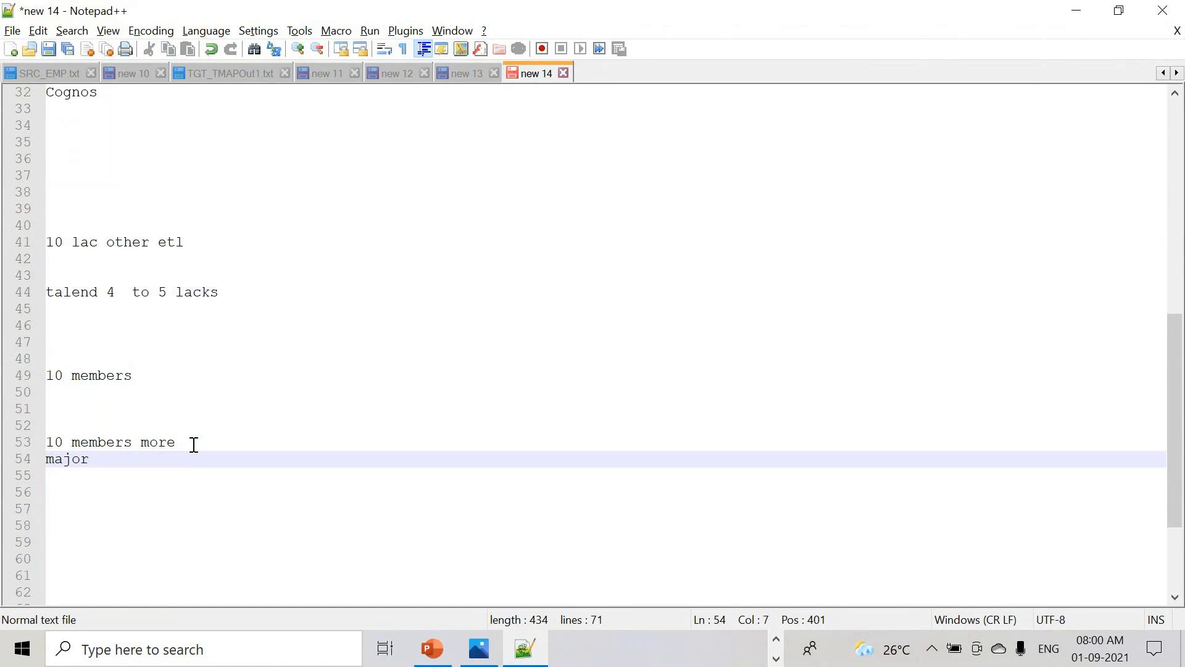
pyautogui.write('l')
pyautogui.press('BackSpace')
pyautogui.write('high salary')
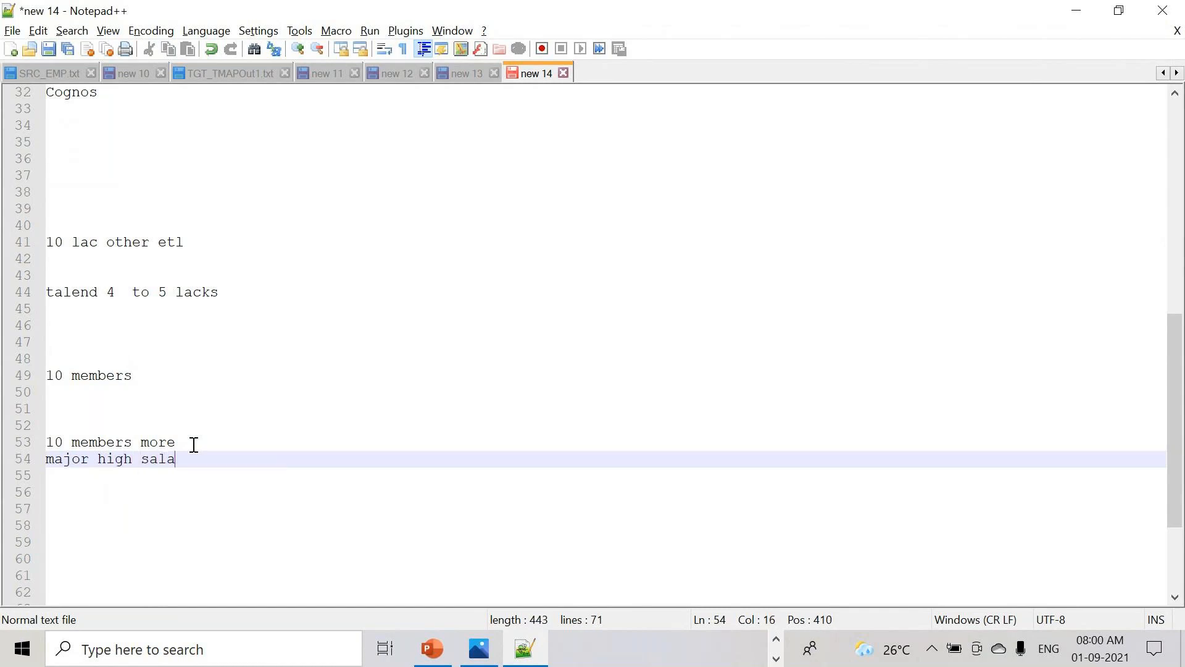
pyautogui.press('Return')
pyautogui.press('Return')
pyautogui.press('Return')
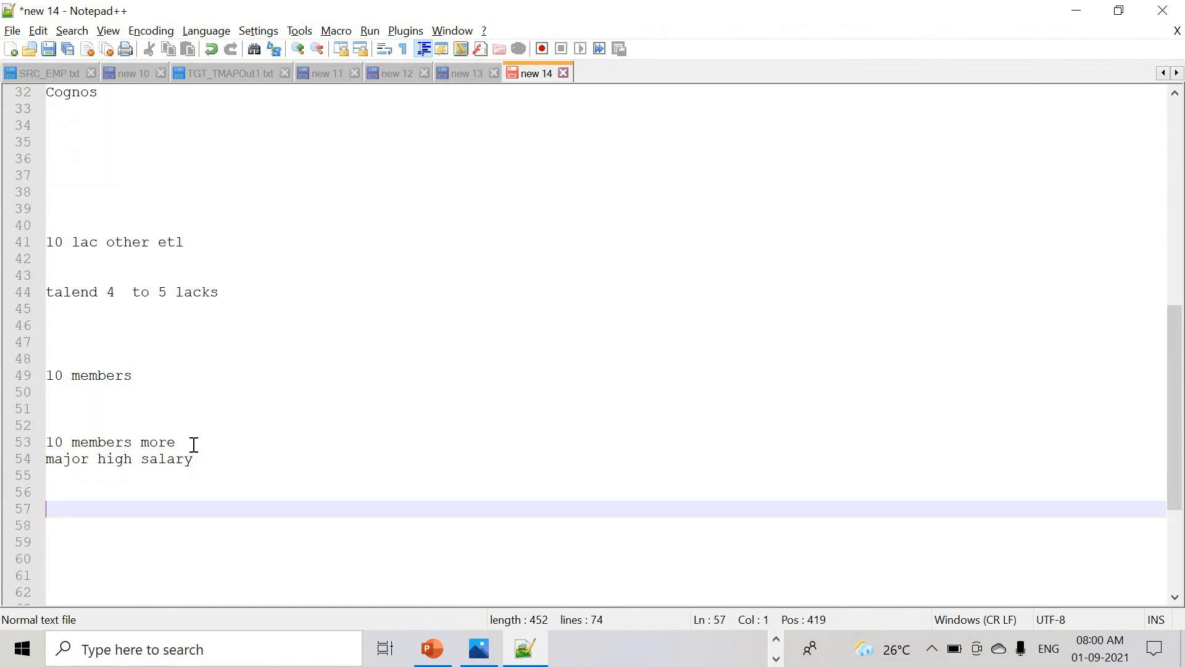
pyautogui.moveTo(200, 460); pyautogui.dragTo(22, 460)
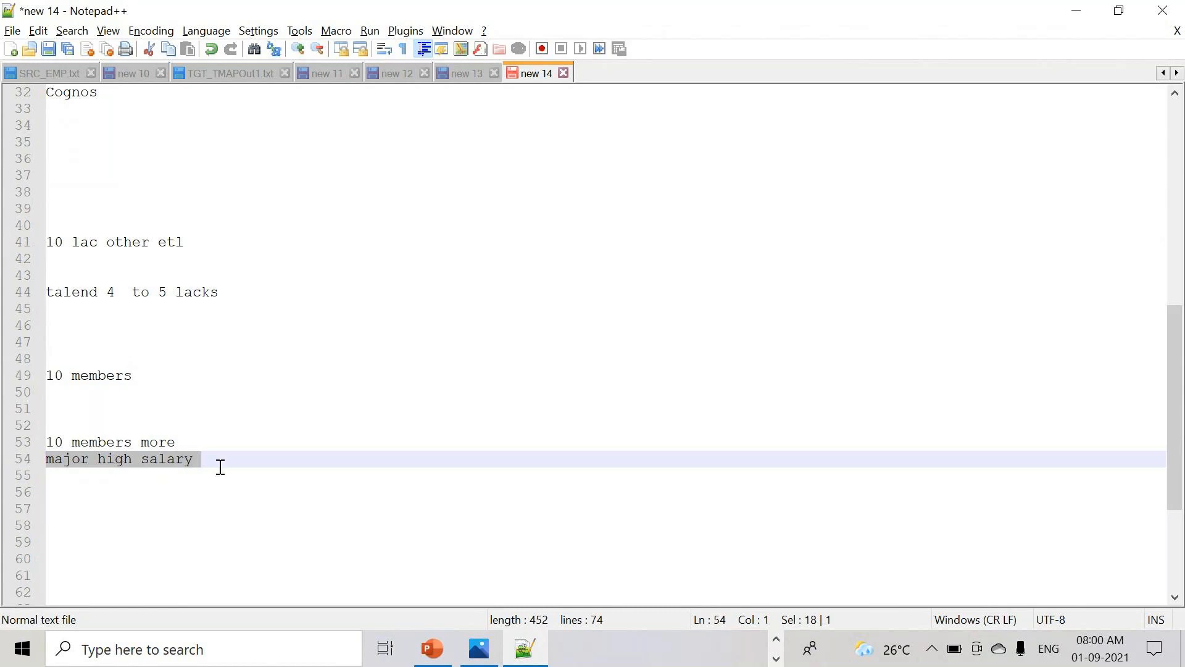
pyautogui.moveTo(222, 465); pyautogui.dragTo(27, 459)
# - Below 'major high salary', write 'easy to implement customer by simply drag and drop tech'
pyautogui.click(244, 455)
pyautogui.press('Return')
pyautogui.press('Return')
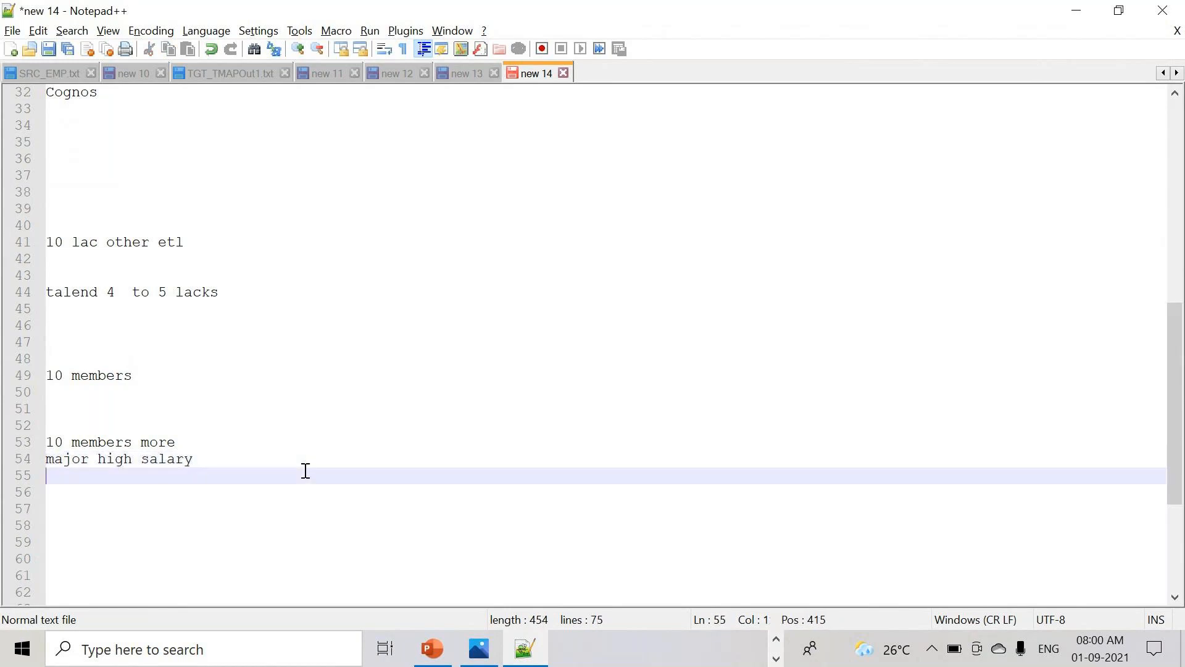
pyautogui.write('ea')
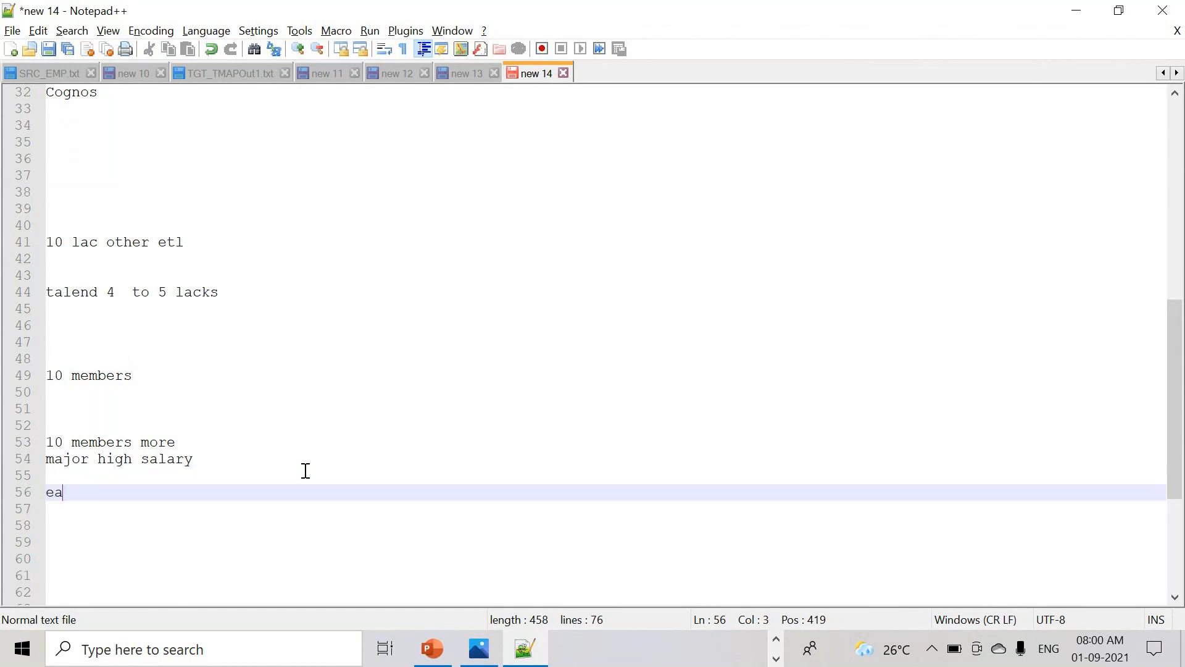
pyautogui.write('sy to impl')
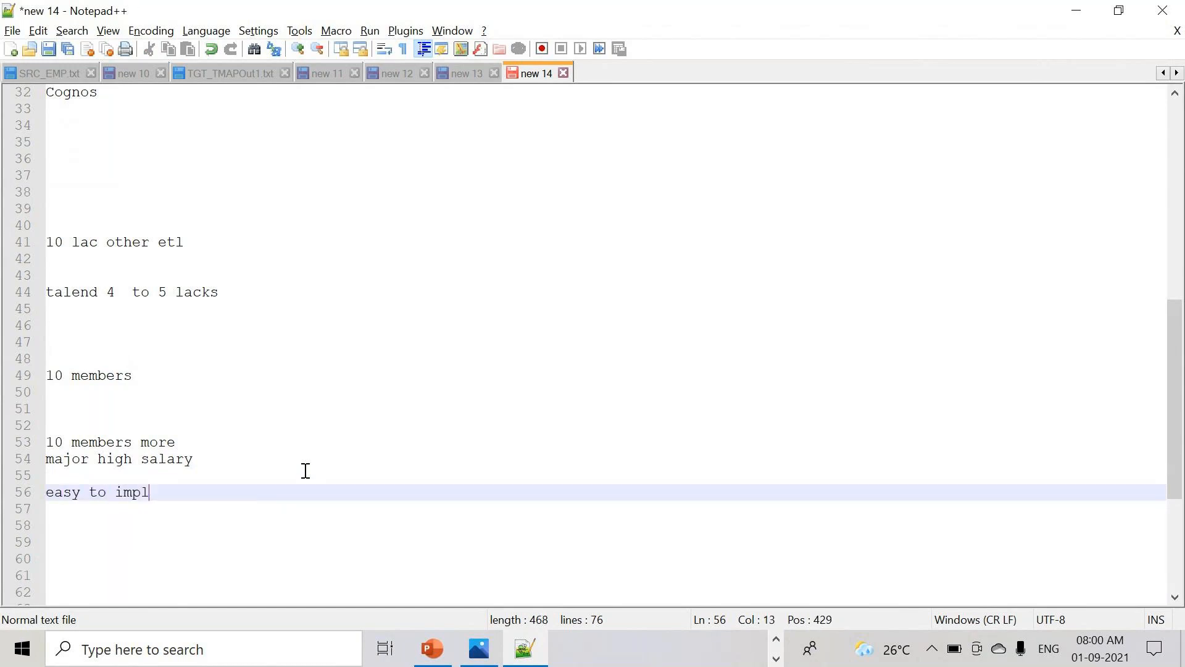
pyautogui.write('ement customer')
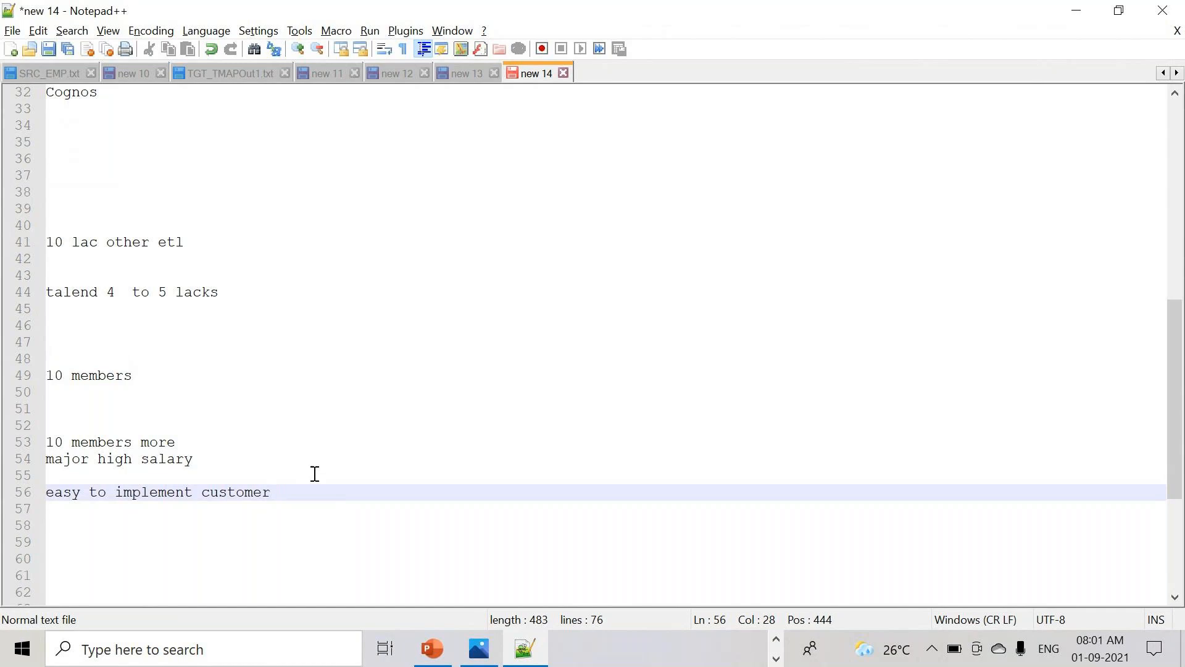
pyautogui.write('by simply drag and dro')
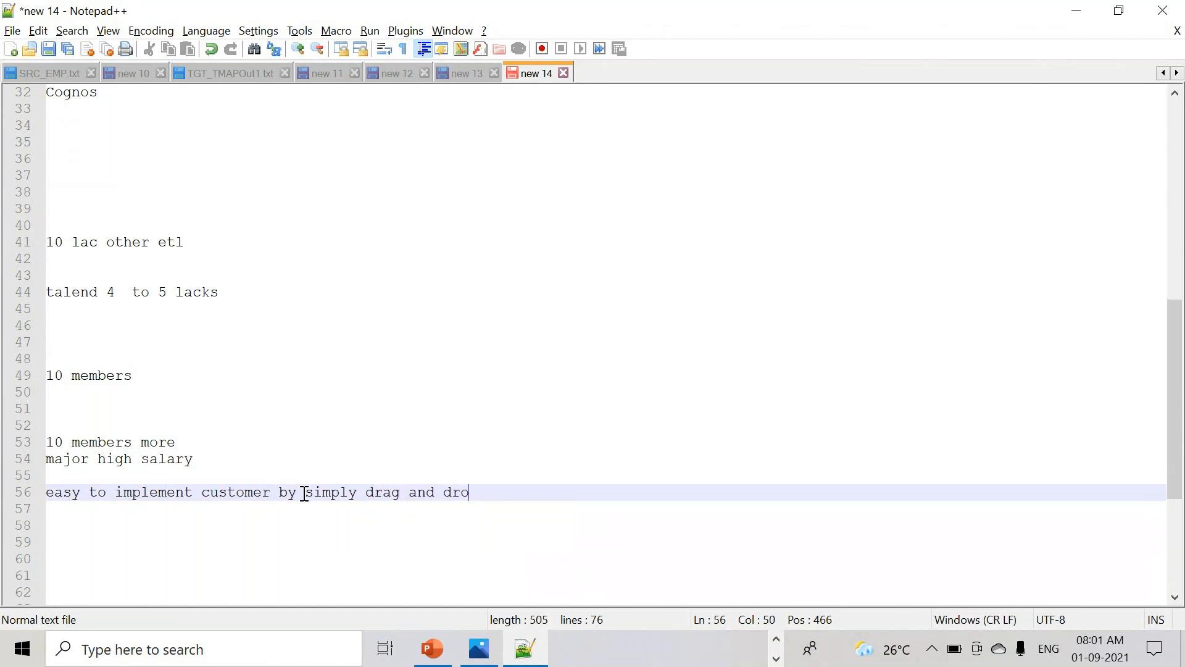
pyautogui.write('p tedh')
pyautogui.press('BackSpace')
pyautogui.press('BackSpace')
pyautogui.write('ch')
pyautogui.press('Return')
pyautogui.press('Return')
pyautogui.press('Return')
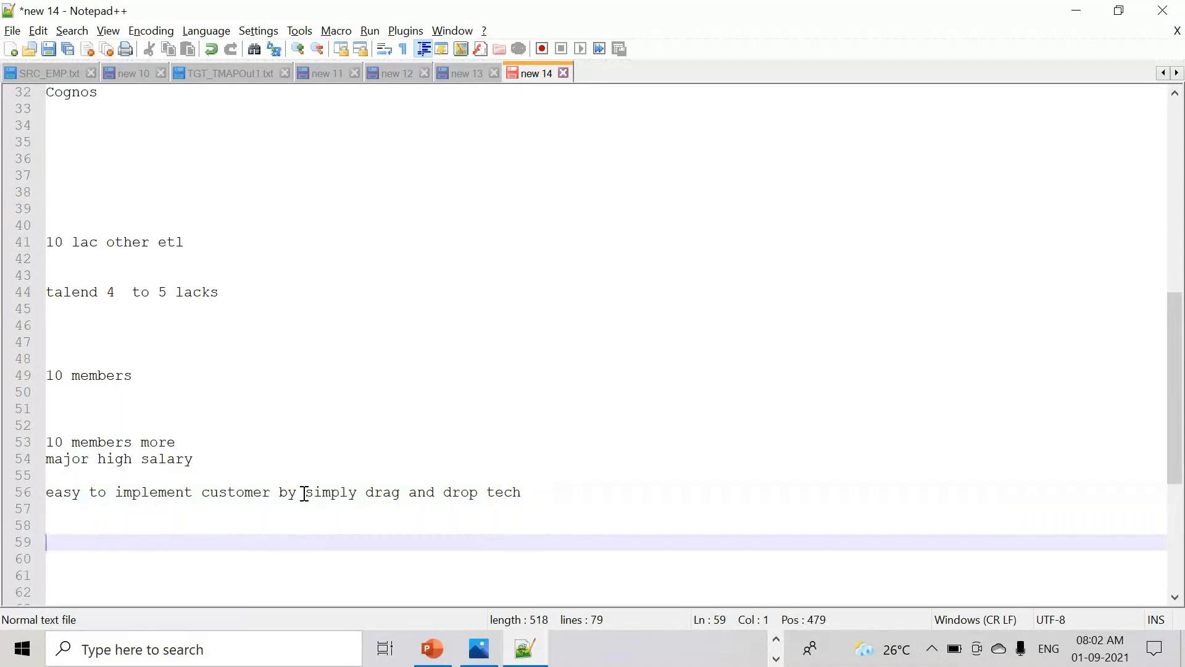
pyautogui.moveTo(547, 500); pyautogui.dragTo(244, 494)
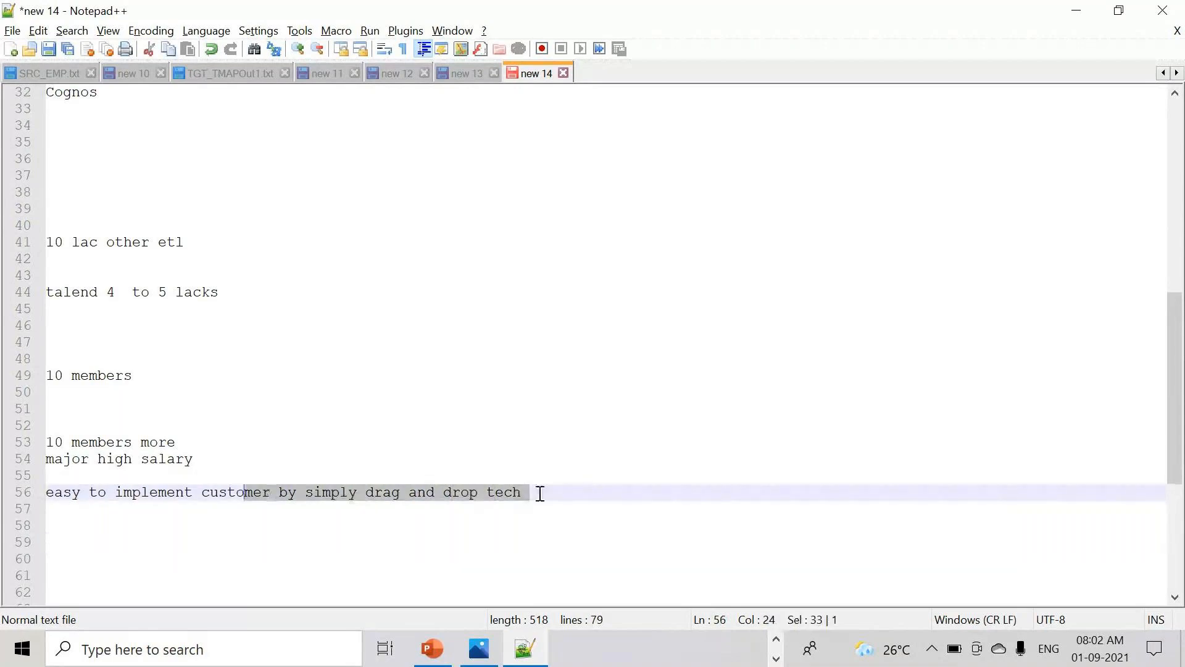
pyautogui.click(540, 494)
# - Type 'logcial' on line 58 with blank lines after it
pyautogui.press('Return')
pyautogui.press('Return')
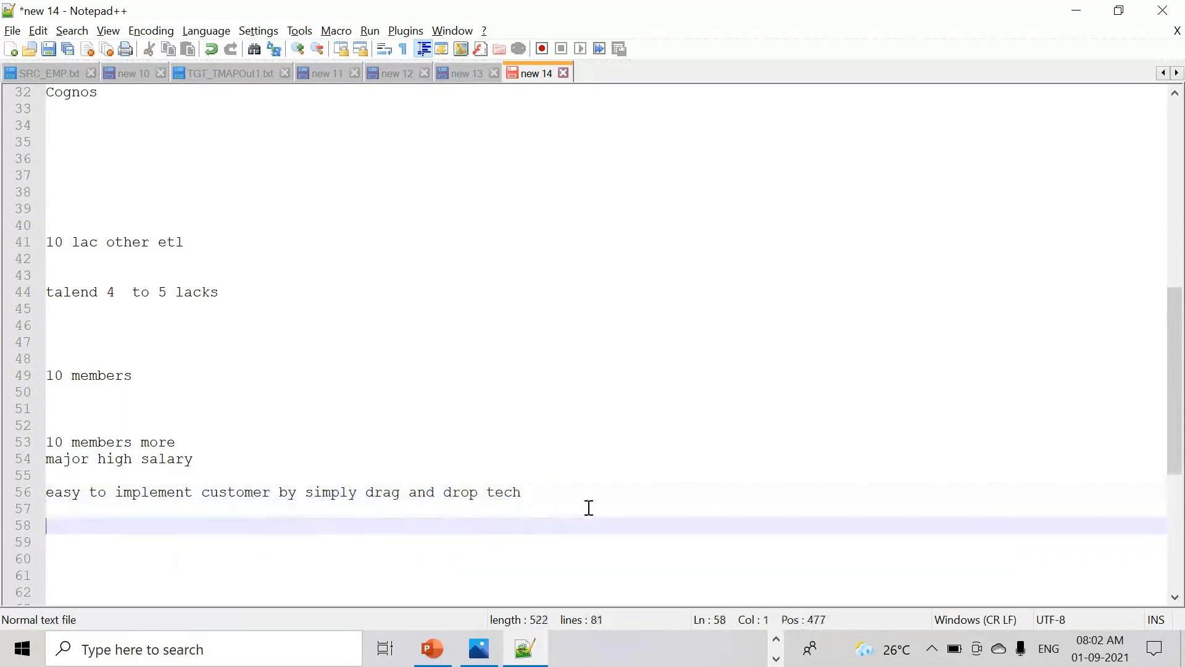
pyautogui.write('l')
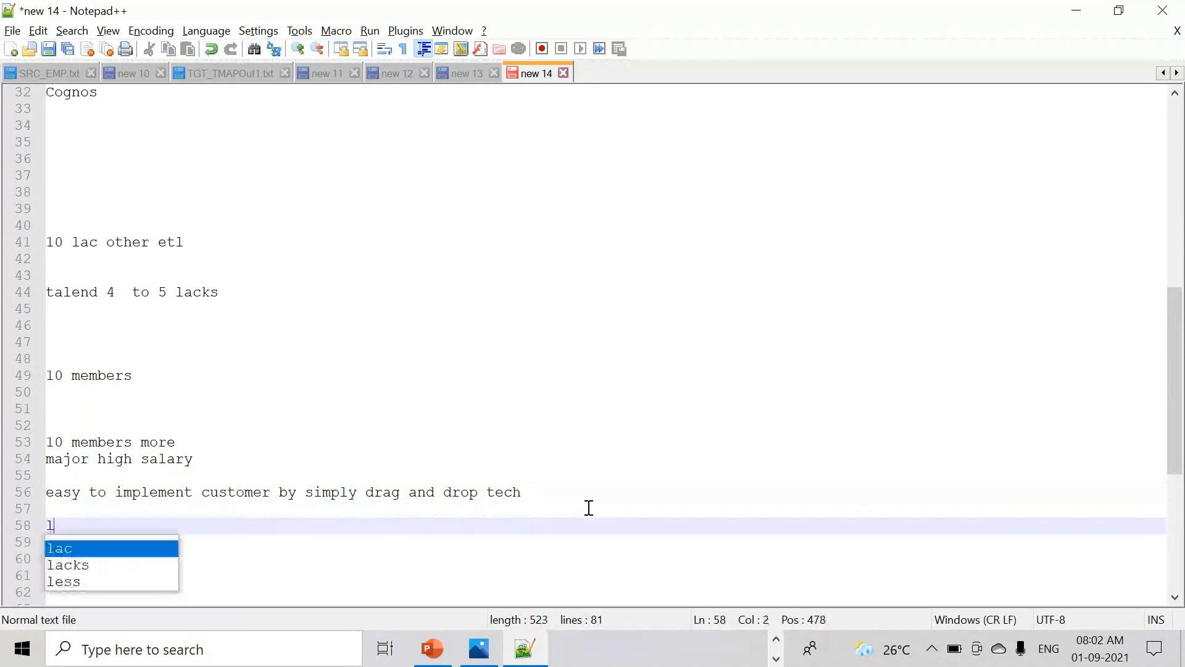
pyautogui.write('ogcial')
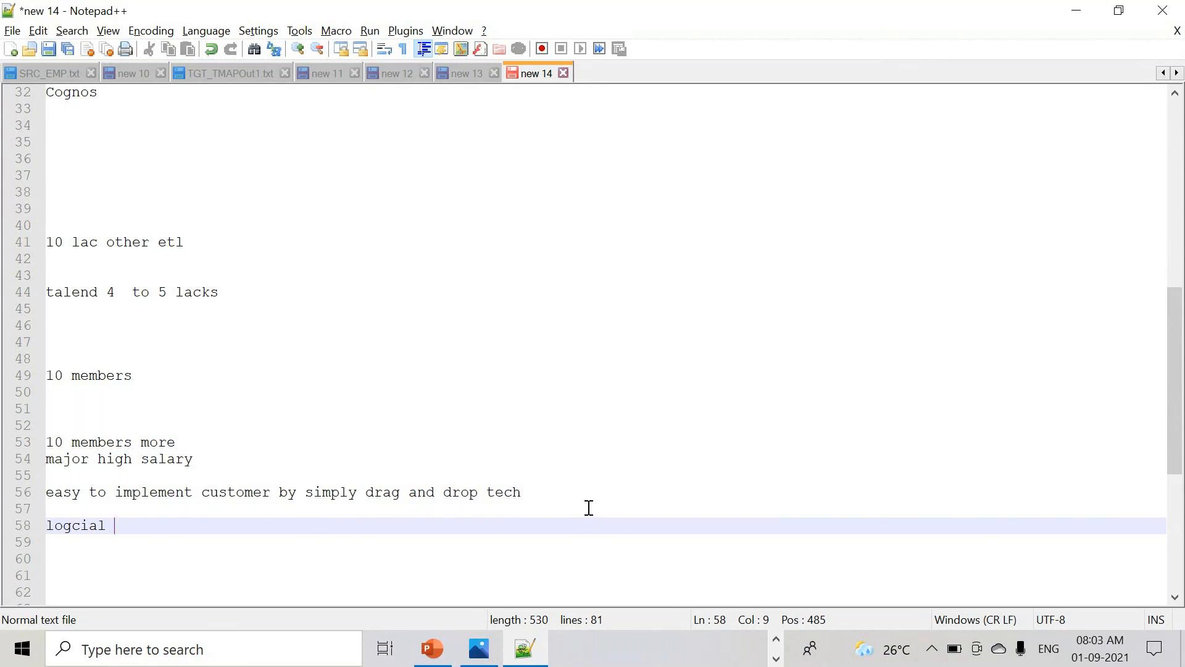
pyautogui.press('Return')
pyautogui.press('Return')
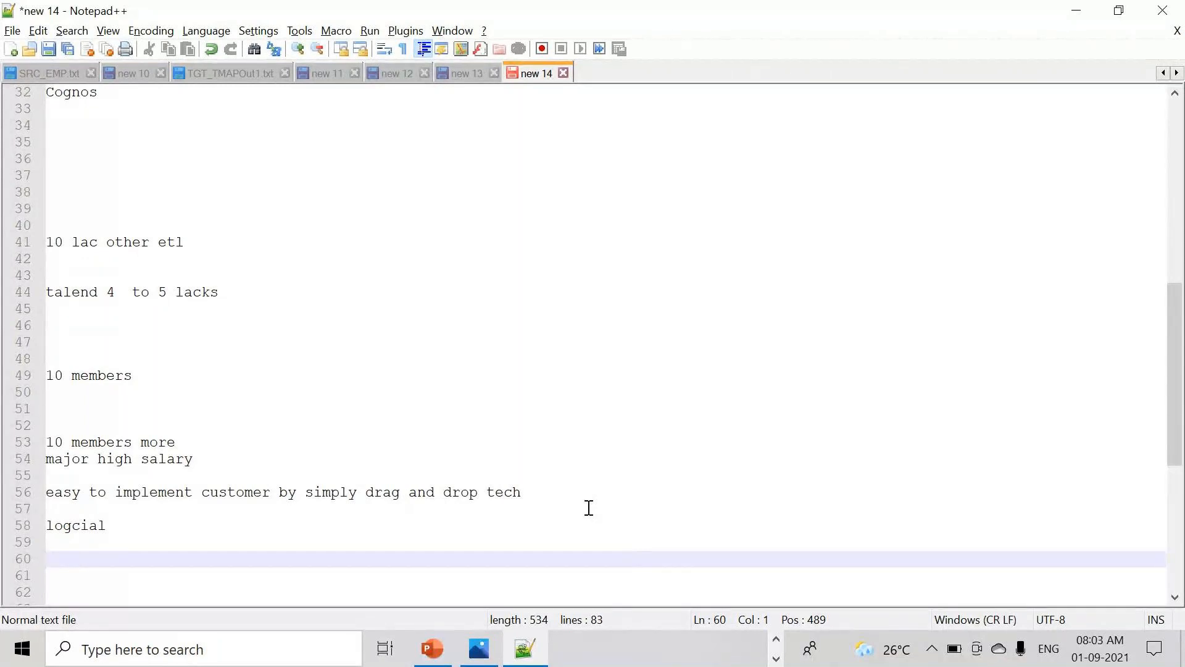
pyautogui.press('Return')
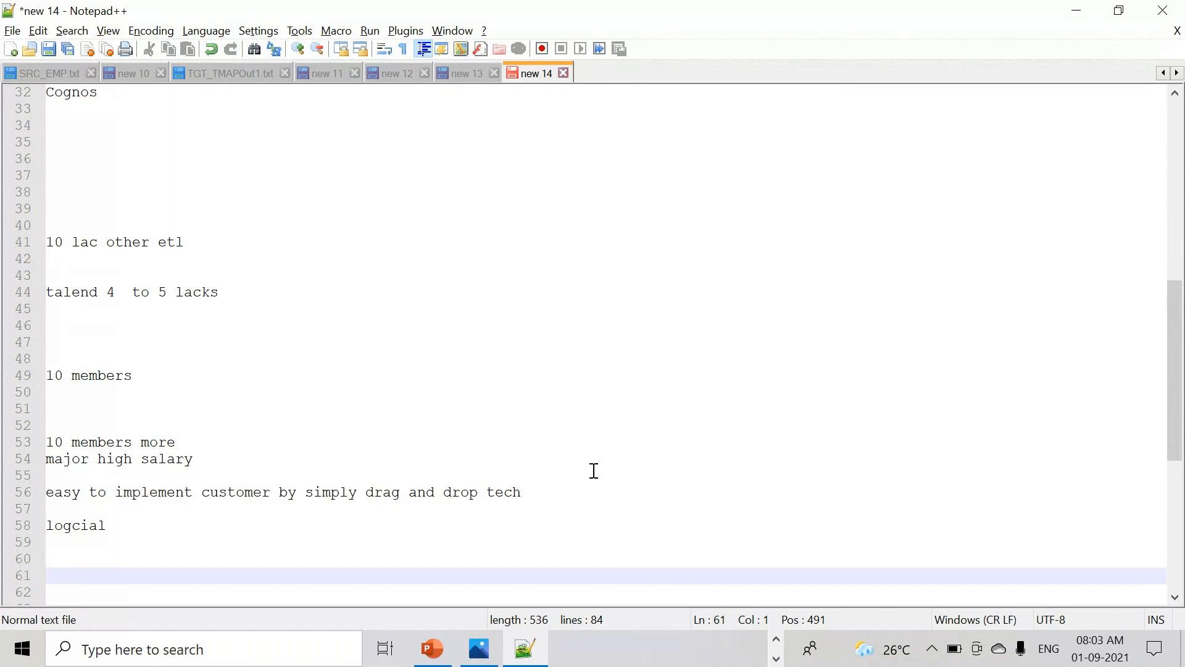
pyautogui.click(776, 658)
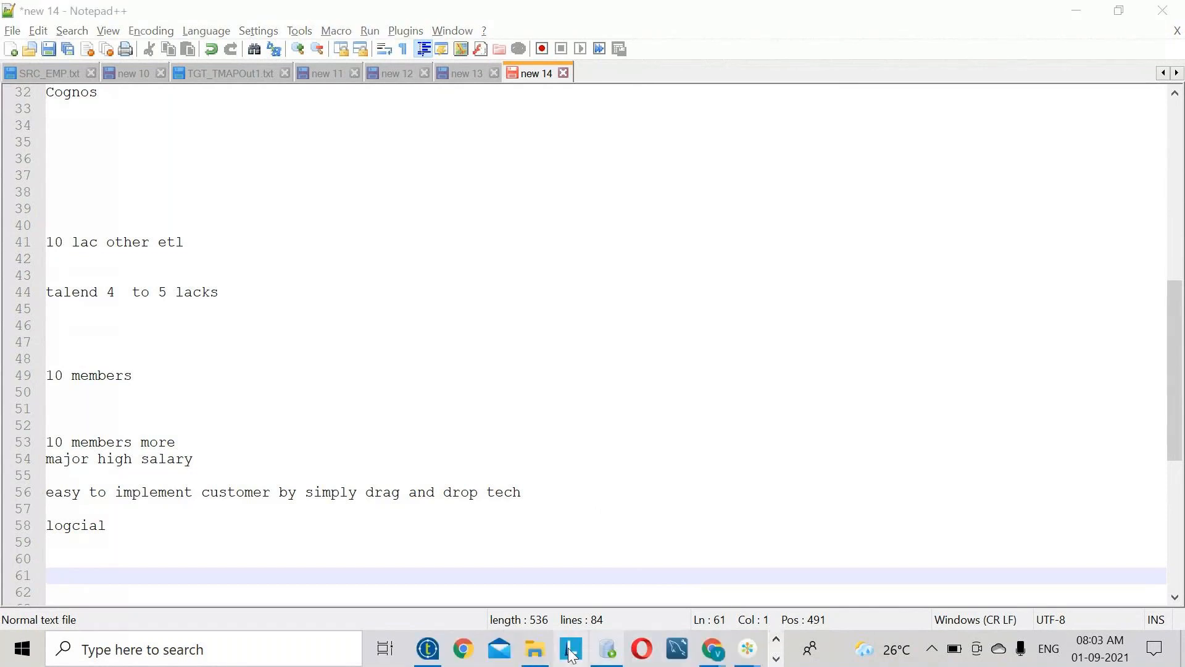
# - Open the Talend training course Excel workbook from Documents > NandiniSoftwareSolutionsPvtLtd > course content
pyautogui.click(535, 649)
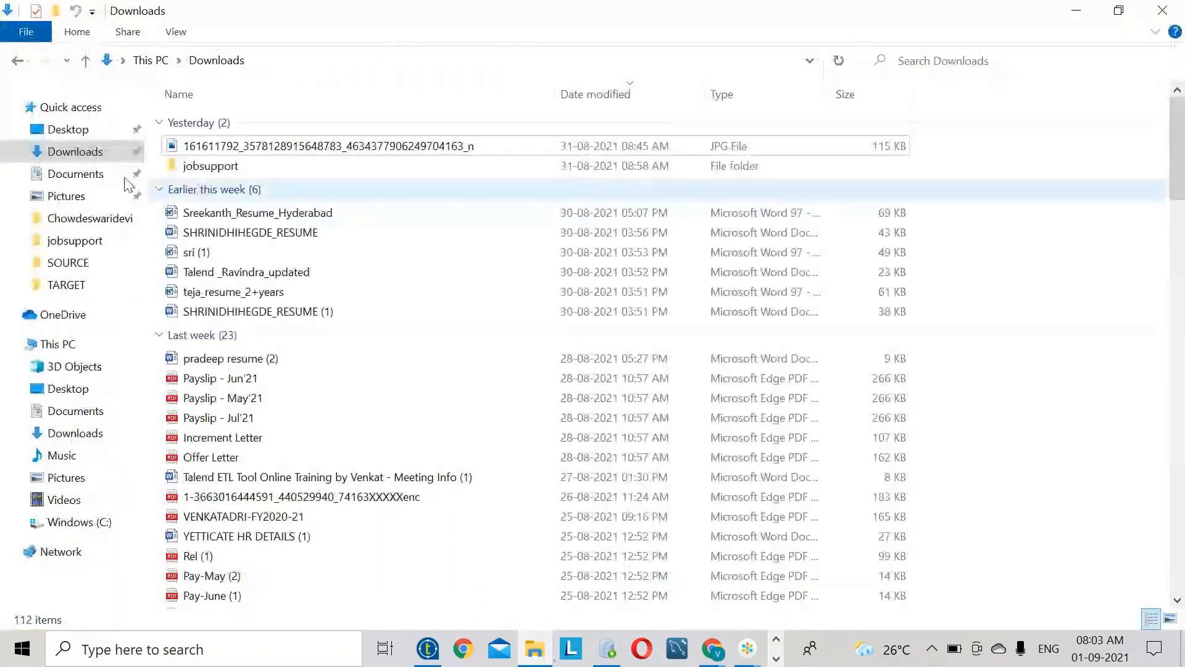
pyautogui.click(127, 176)
pyautogui.doubleClick(322, 184)
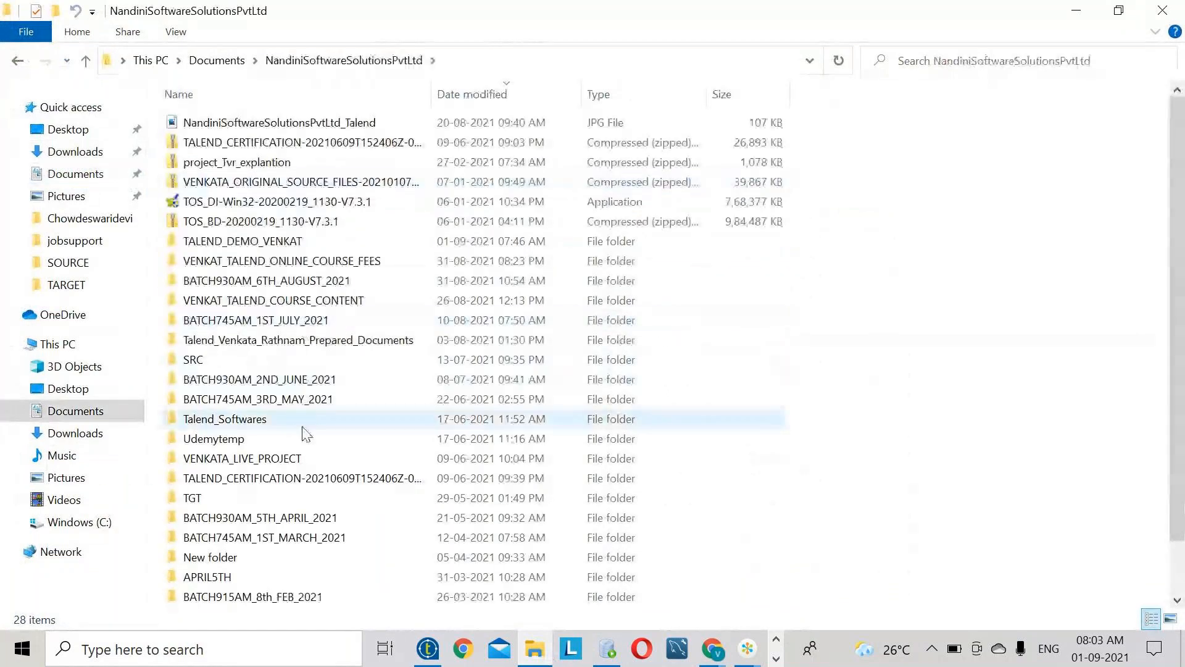
pyautogui.doubleClick(324, 301)
pyautogui.doubleClick(344, 127)
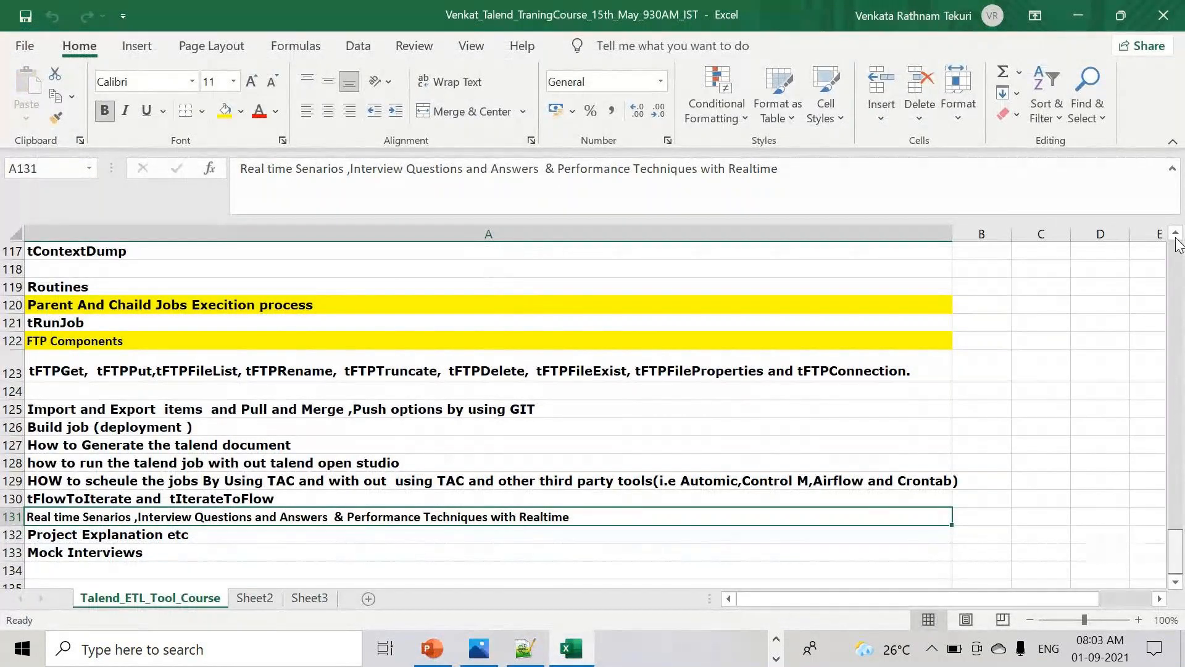
# - Review the first Talend topics: installation, Datawarehousing and ETL concepts, SQL and Talend Components
pyautogui.moveTo(1175, 552); pyautogui.dragTo(1142, 286)
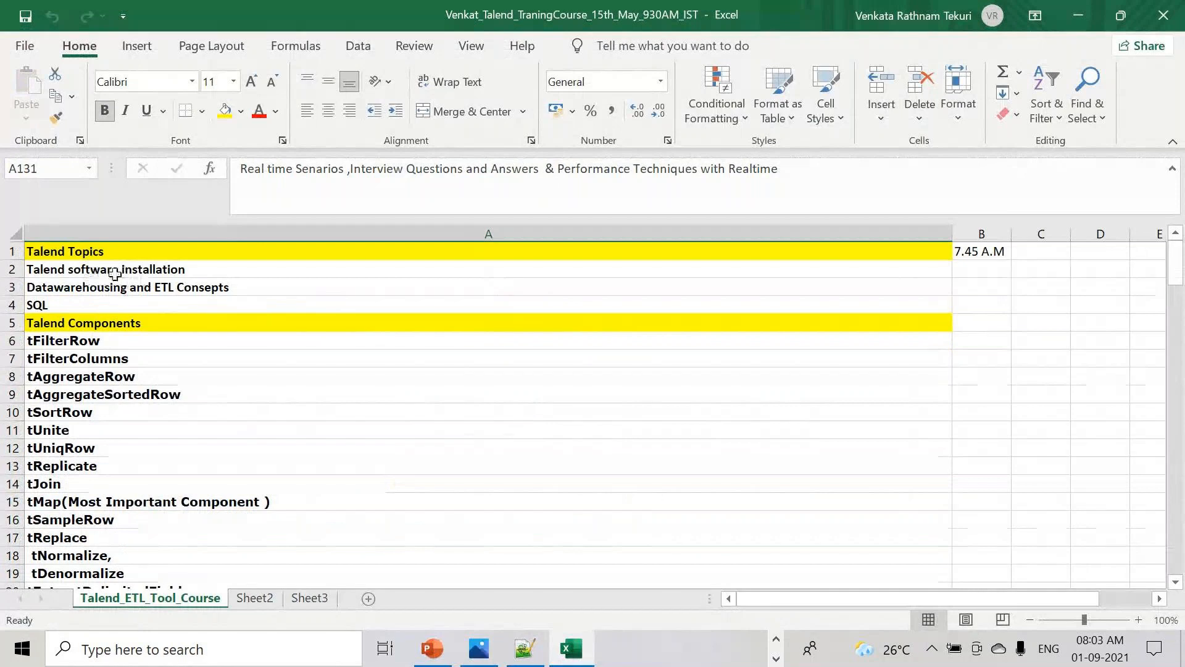
pyautogui.click(83, 272)
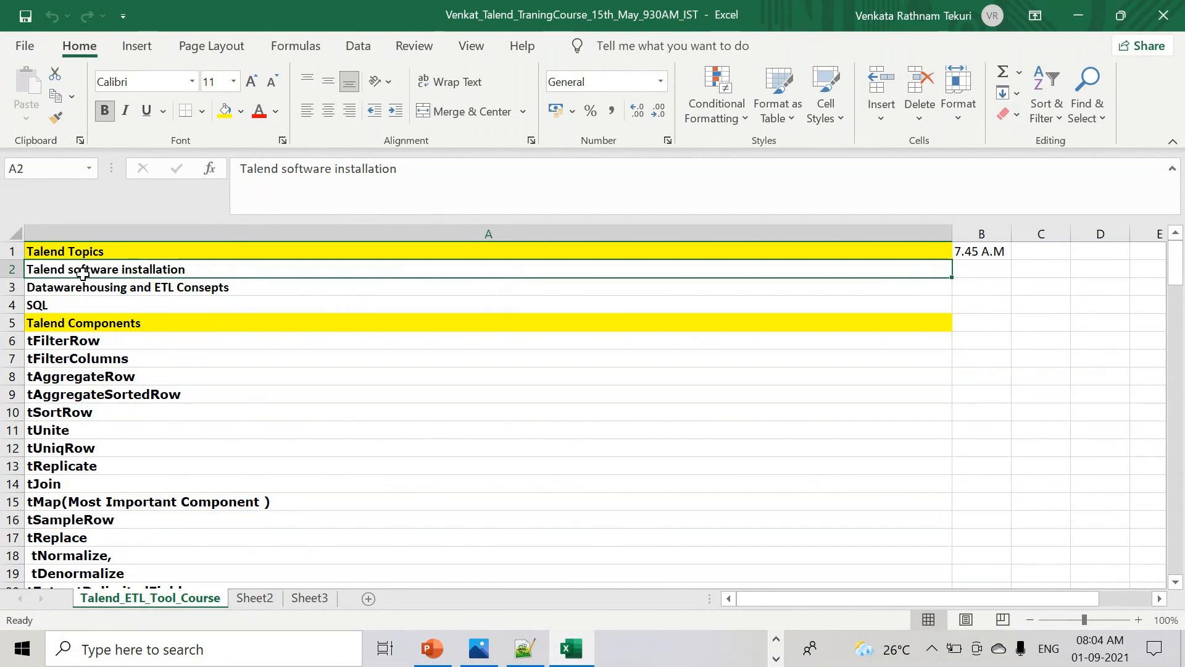
pyautogui.click(121, 284)
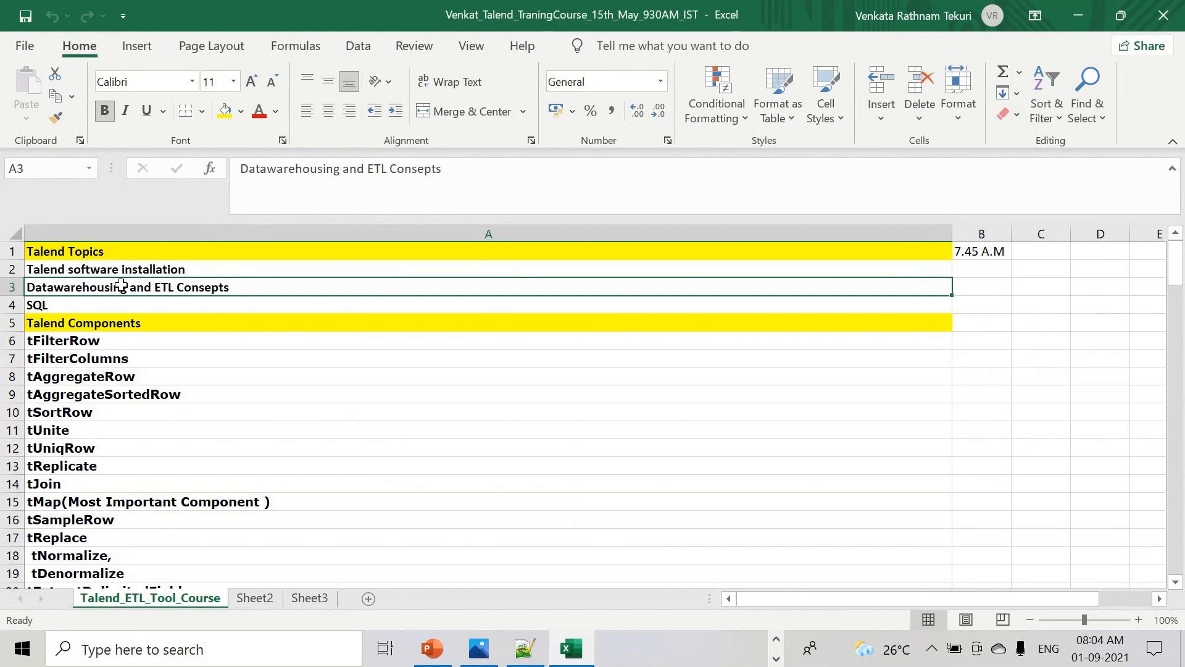
pyautogui.click(153, 308)
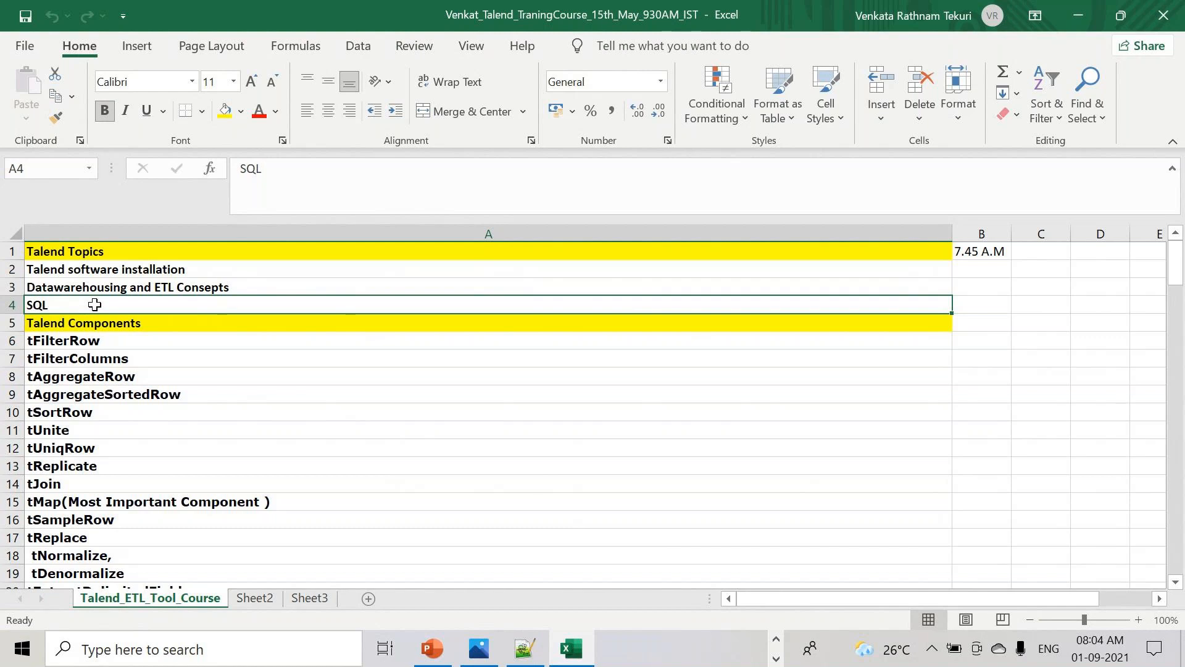
pyautogui.click(121, 323)
# - Check the real-time scenarios (A131) and Mock Interviews (A133) entries, then minimize Excel
pyautogui.scroll(-7, 213, 397)
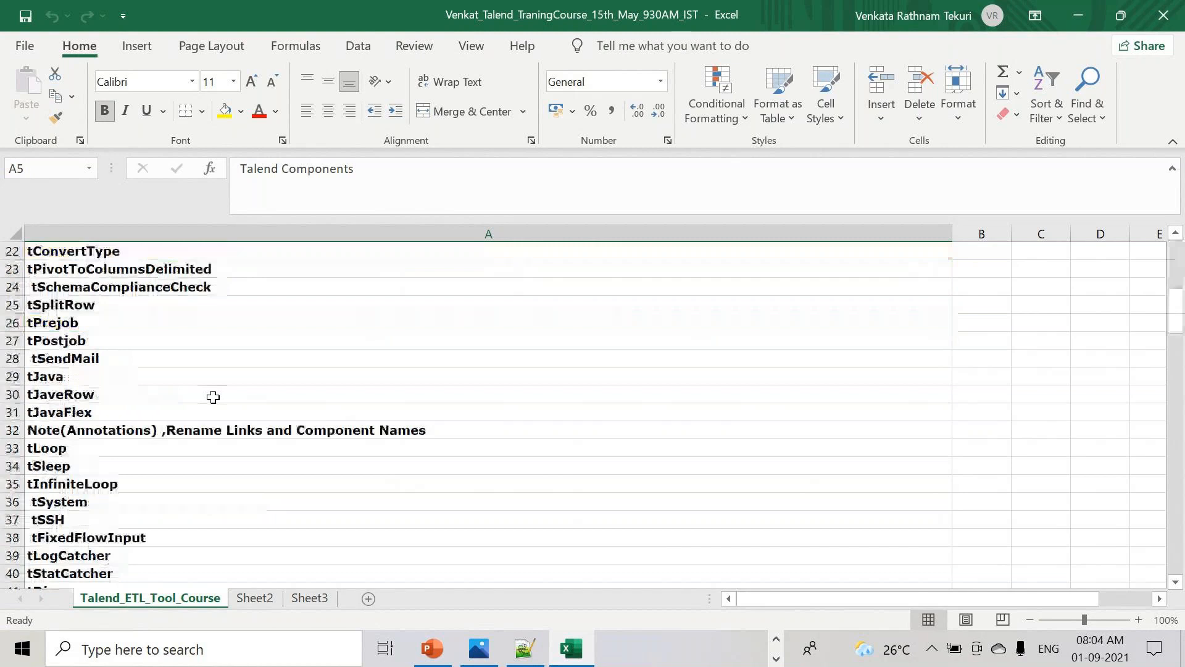
pyautogui.scroll(-7, 213, 397)
pyautogui.scroll(-19, 213, 396)
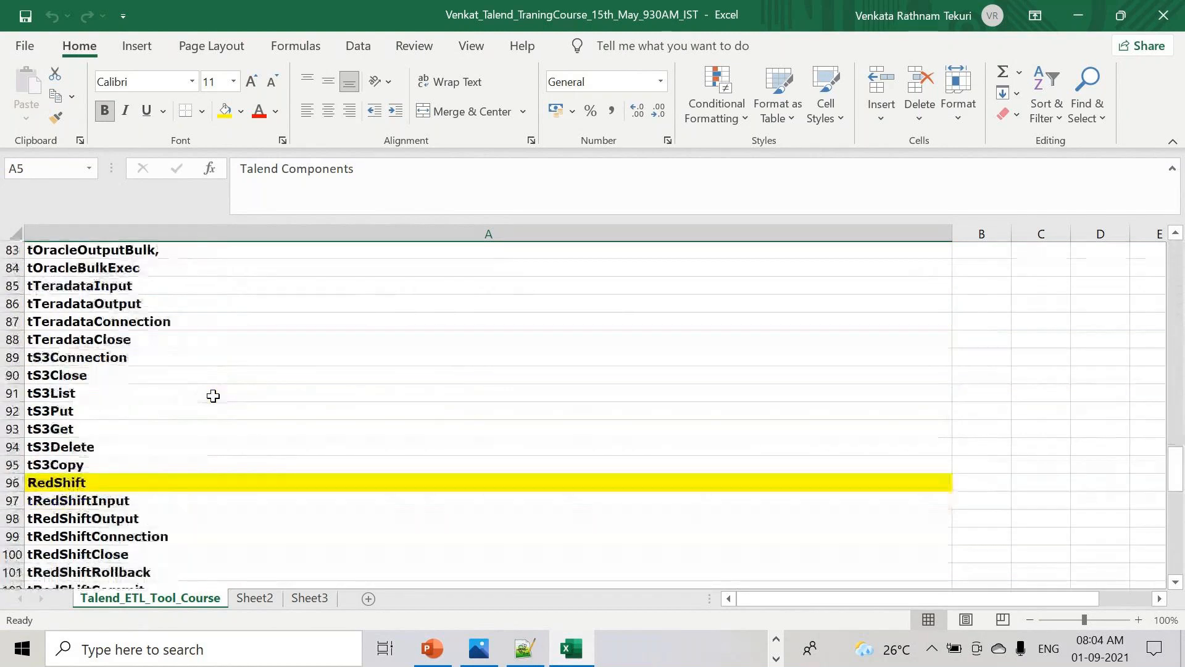
pyautogui.scroll(-6, 213, 395)
pyautogui.click(150, 534)
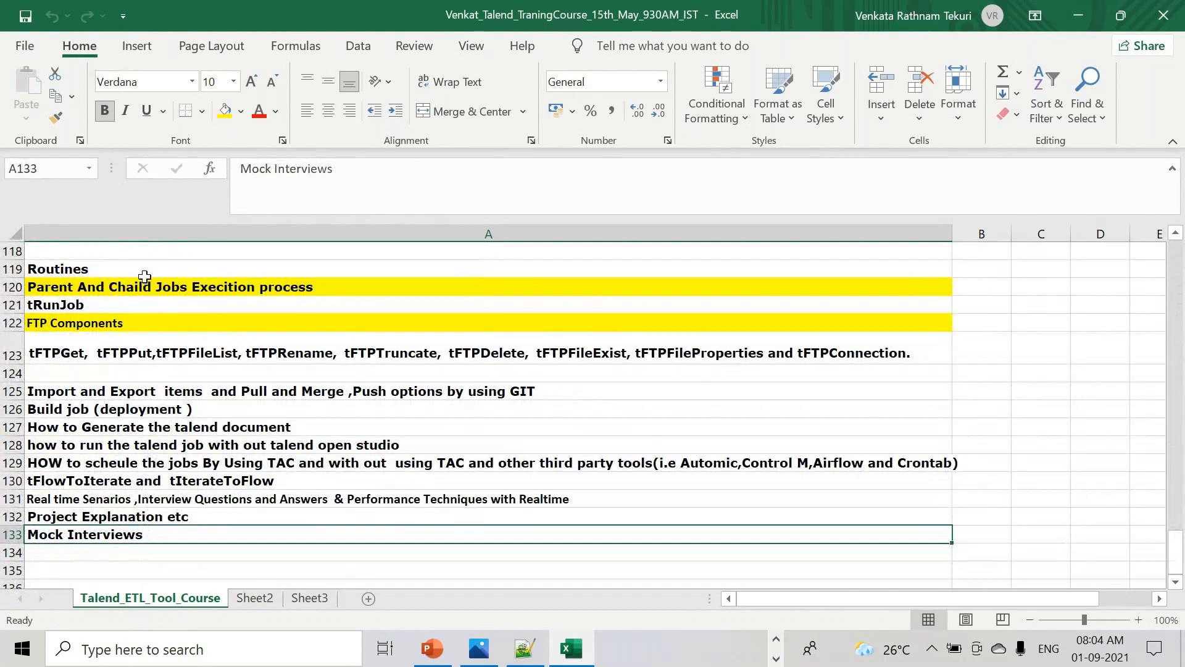
pyautogui.click(93, 500)
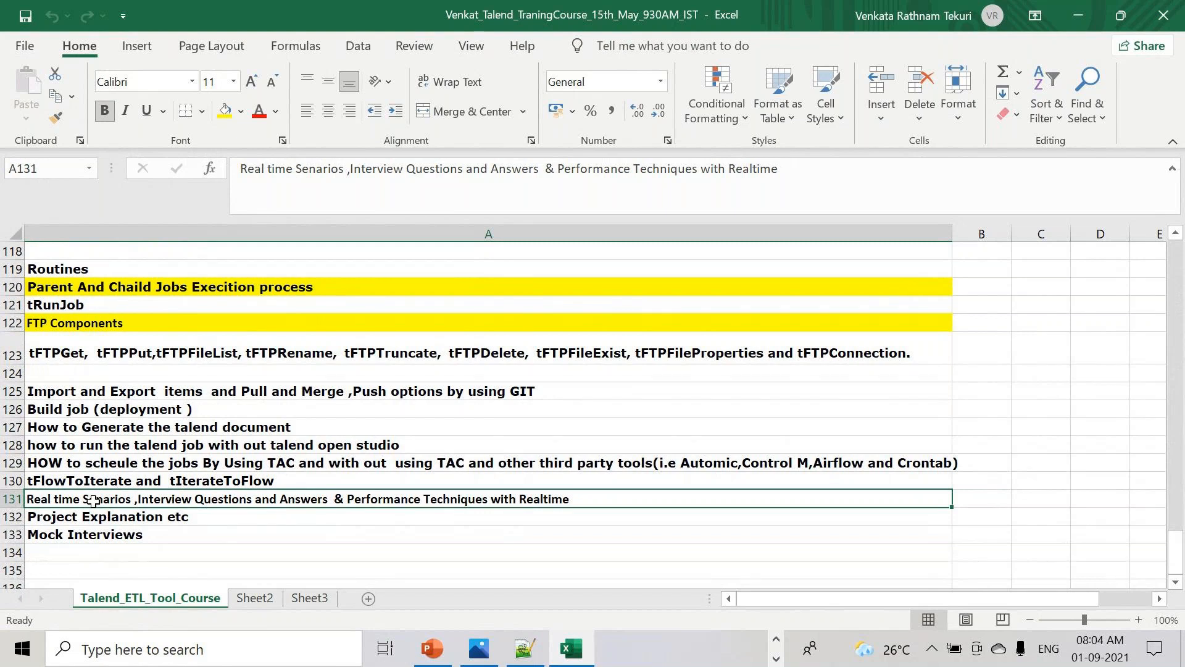
pyautogui.click(100, 533)
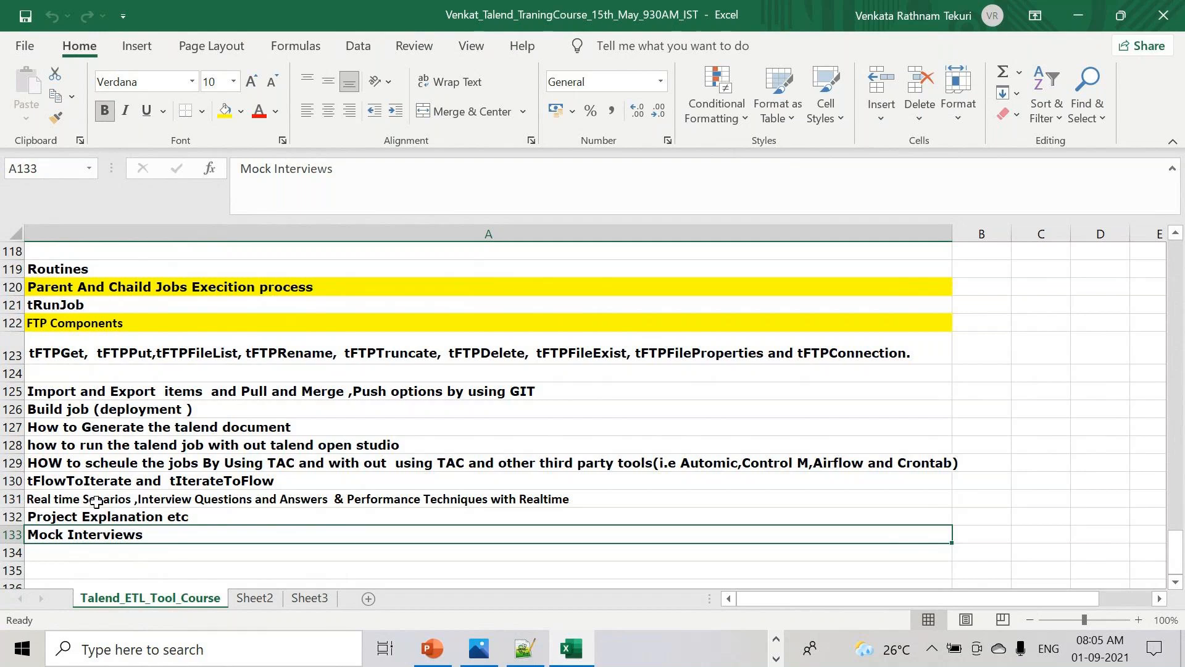
pyautogui.scroll(20, 364, 404)
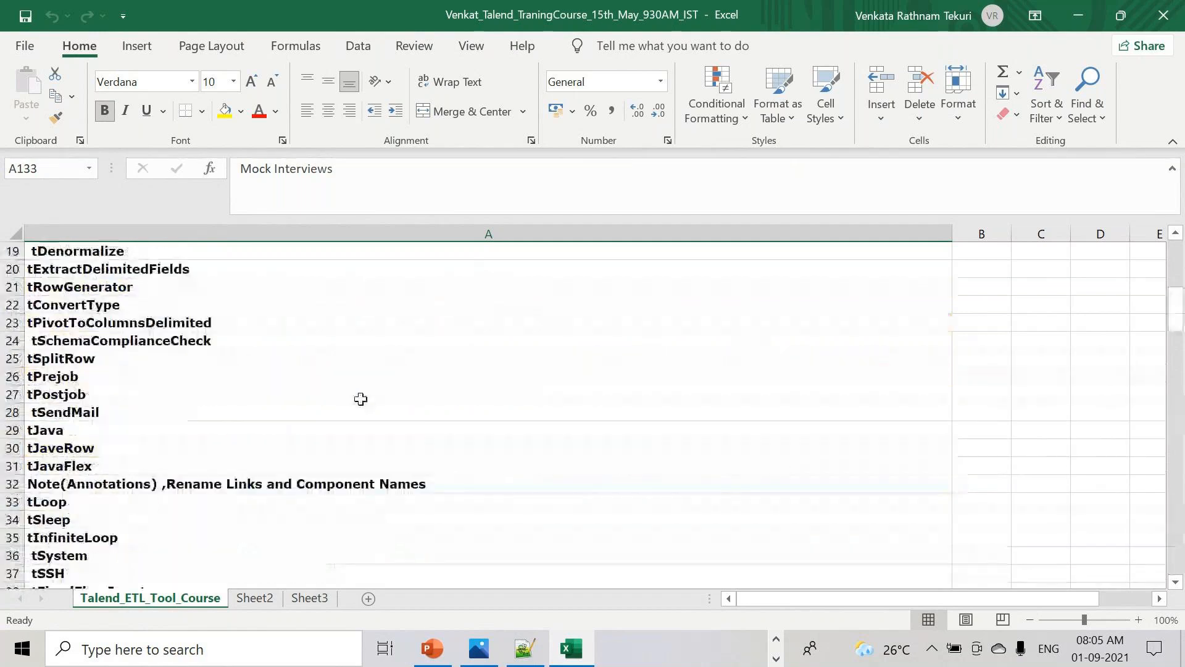
pyautogui.scroll(-7, 350, 432)
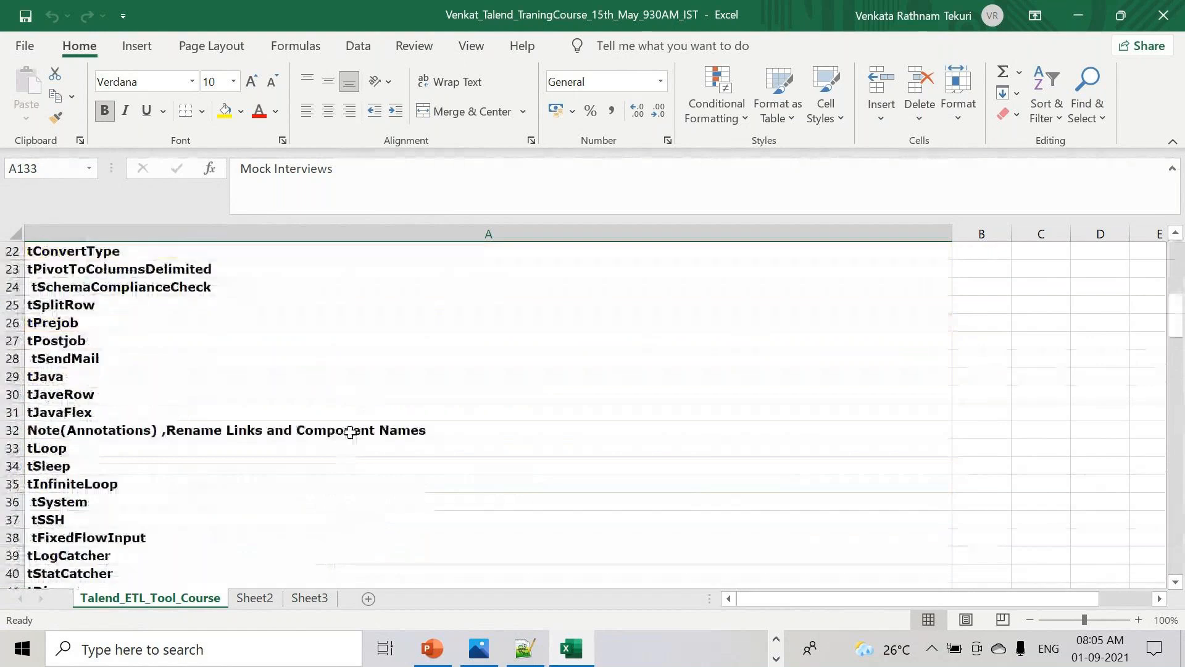
pyautogui.scroll(-18, 350, 432)
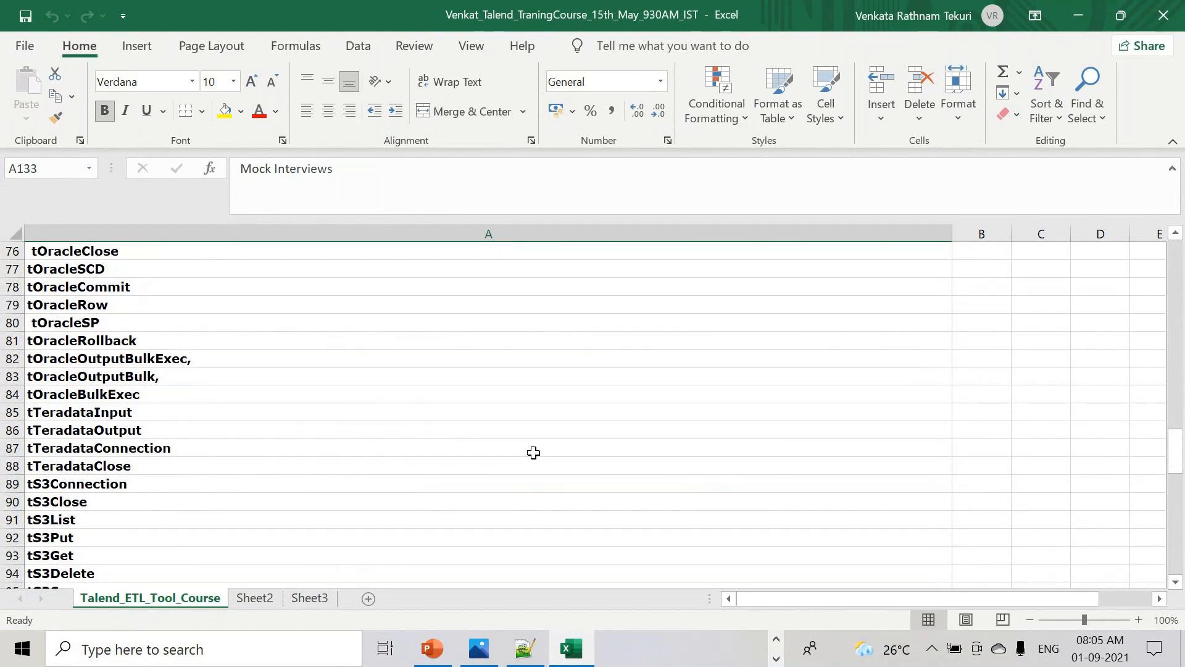
pyautogui.click(776, 639)
pyautogui.click(601, 646)
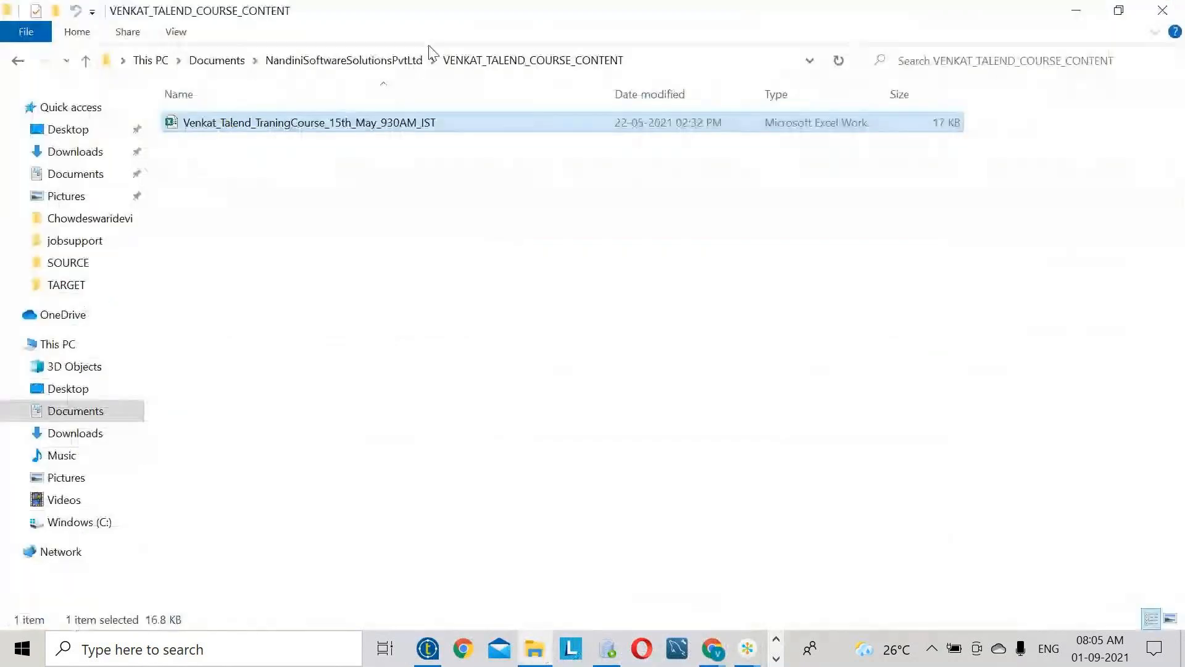
pyautogui.click(377, 62)
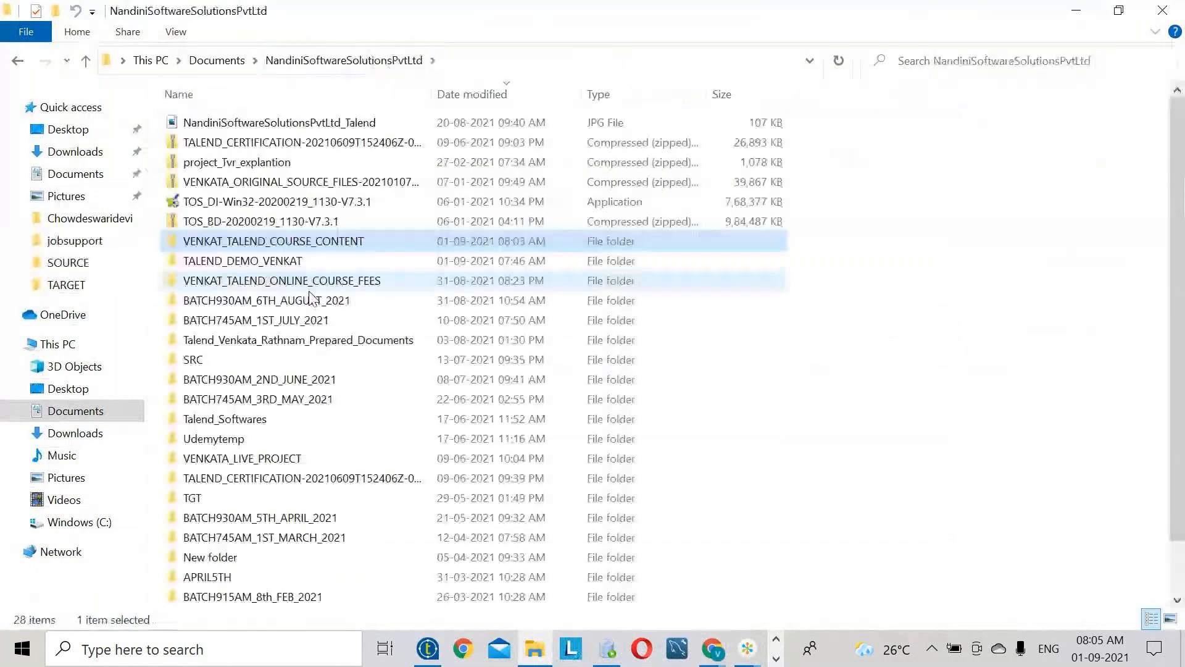
pyautogui.doubleClick(299, 339)
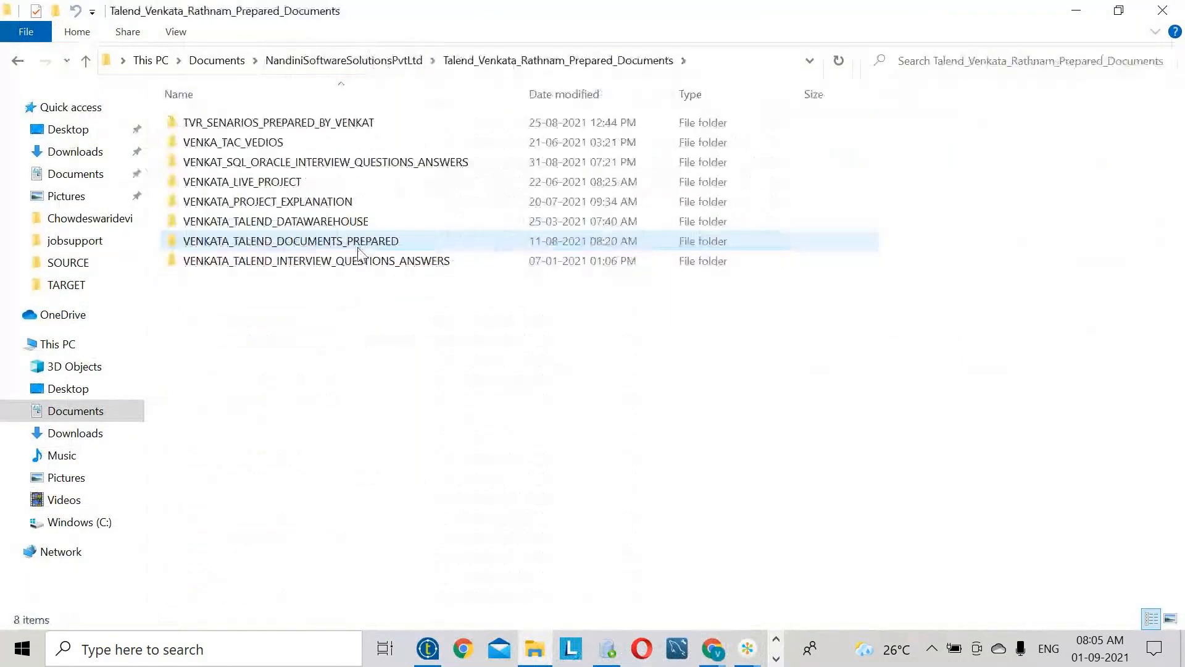
pyautogui.doubleClick(359, 247)
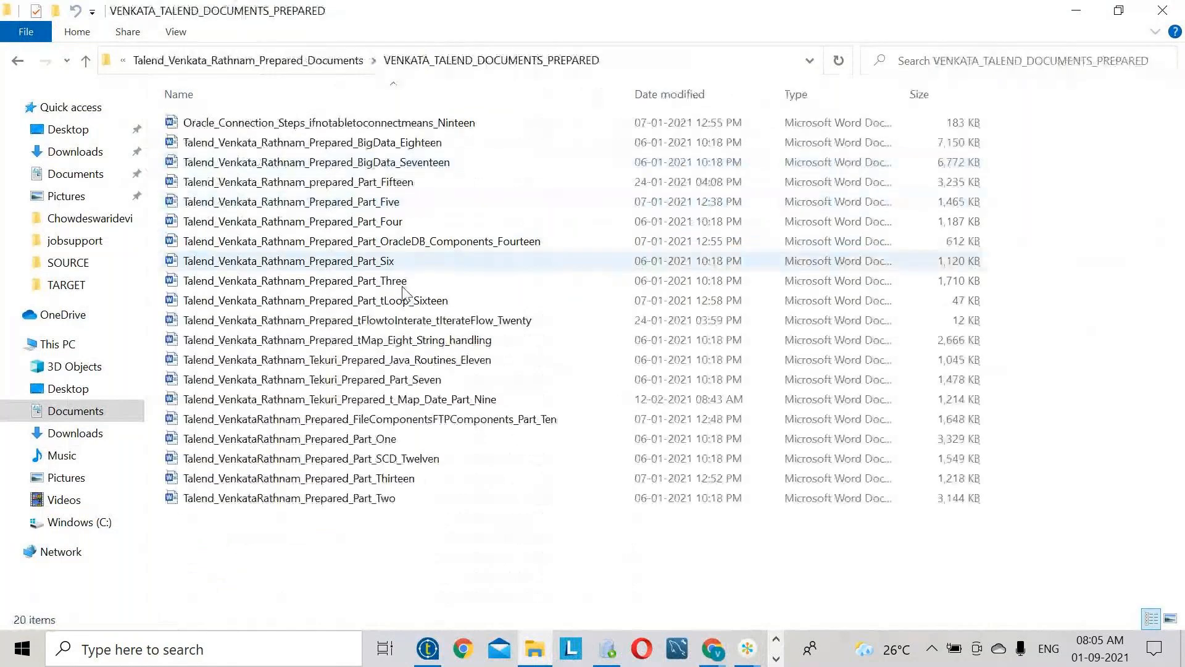
pyautogui.doubleClick(395, 439)
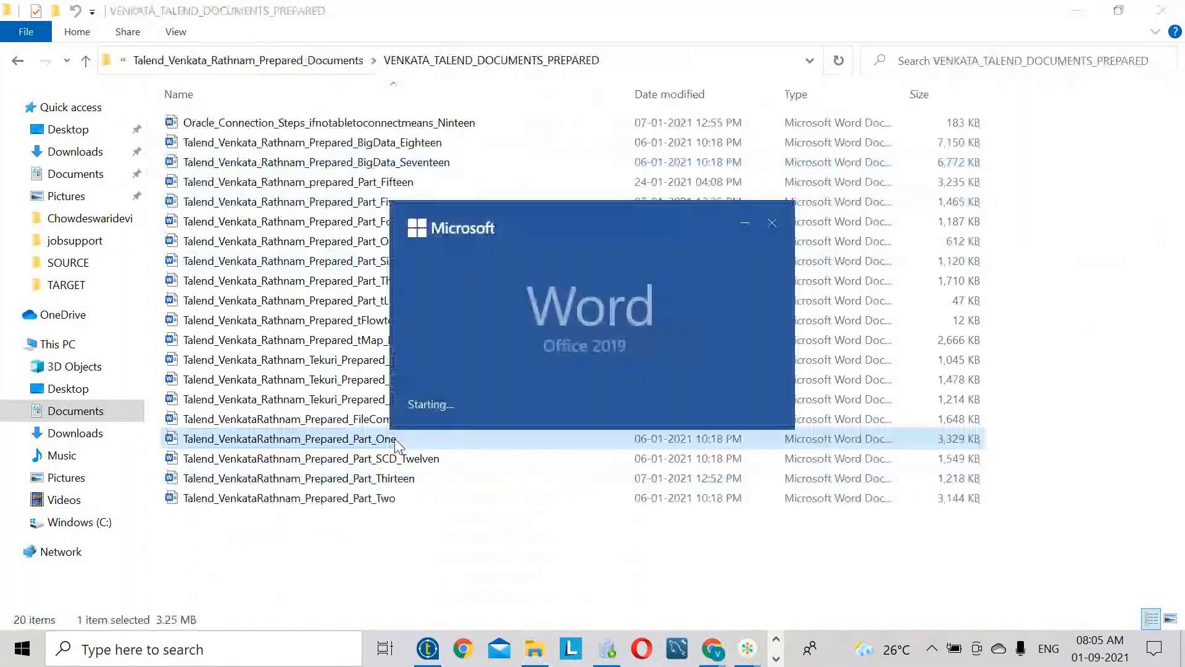
# - Scroll the Part One document down to the tFilterRow DEPTNO=10 job diagram
pyautogui.scroll(-8, 516, 403)
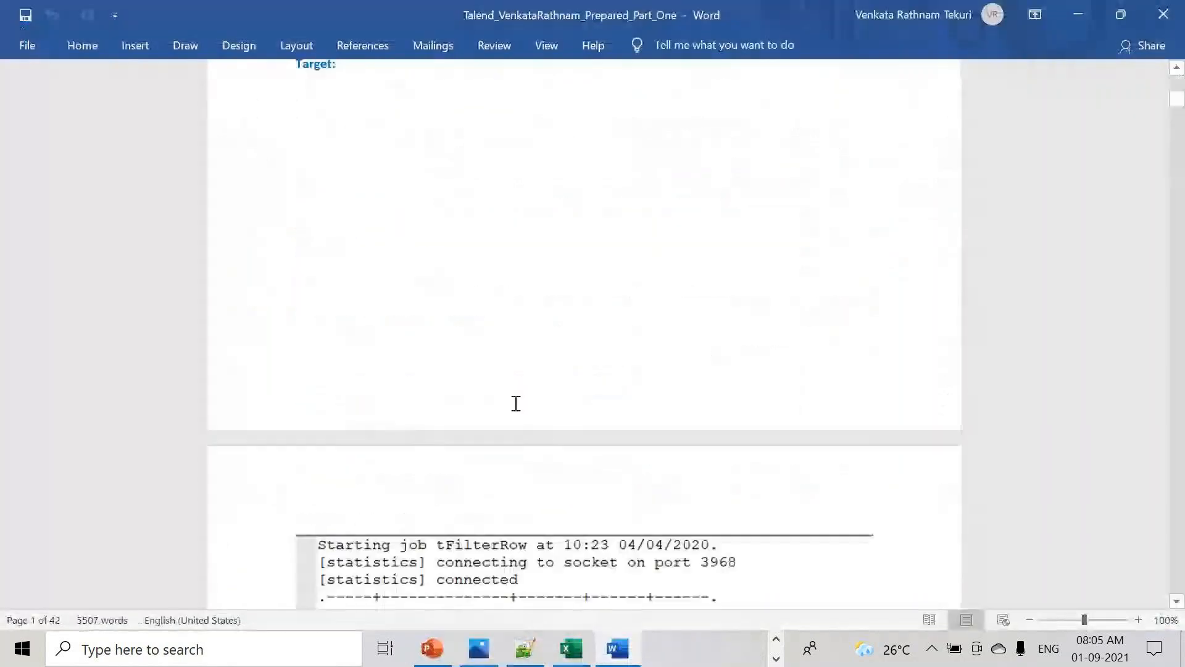
pyautogui.scroll(5, 513, 389)
pyautogui.scroll(-4, 439, 347)
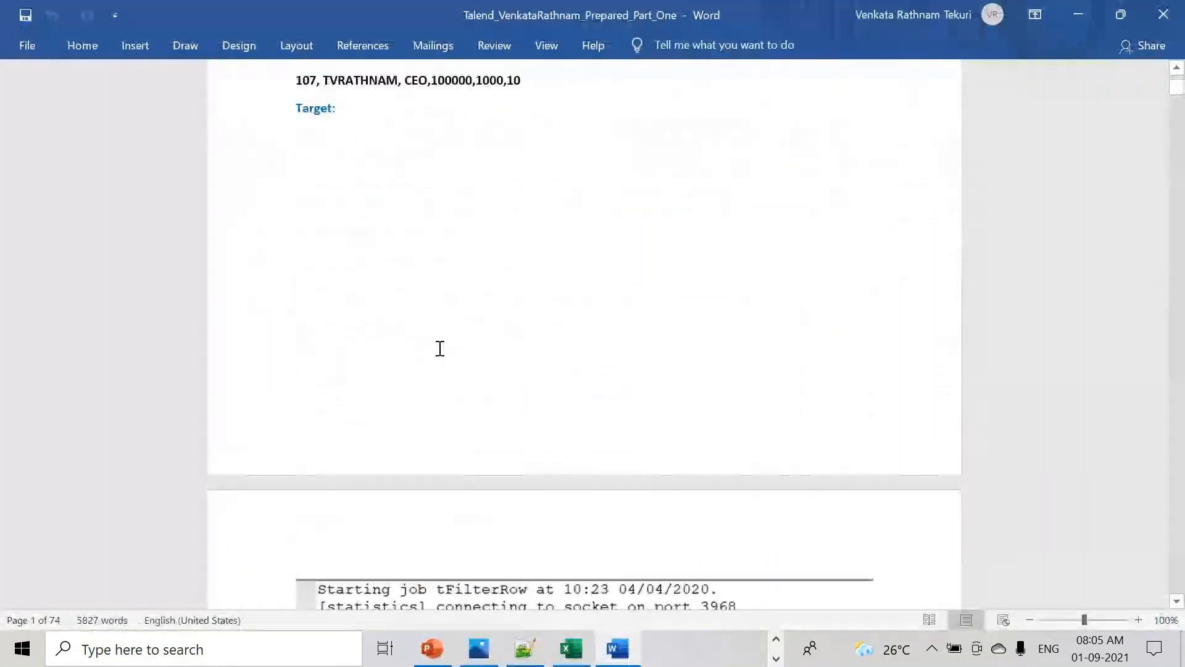
pyautogui.scroll(-4, 439, 347)
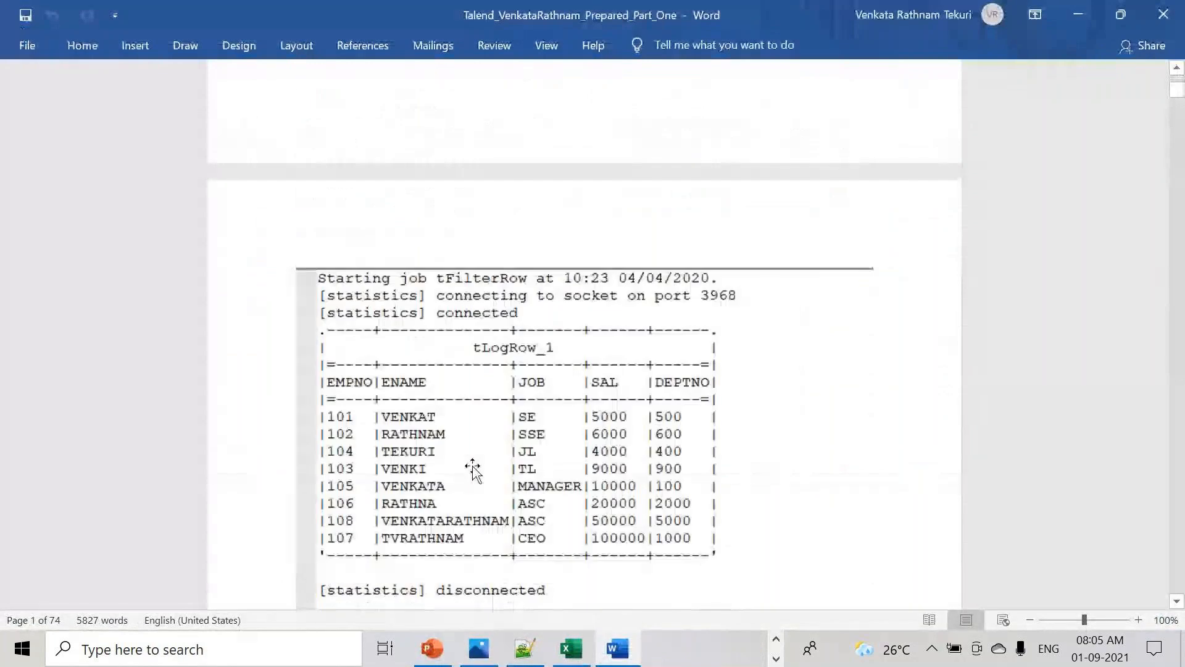
pyautogui.scroll(-20, 473, 470)
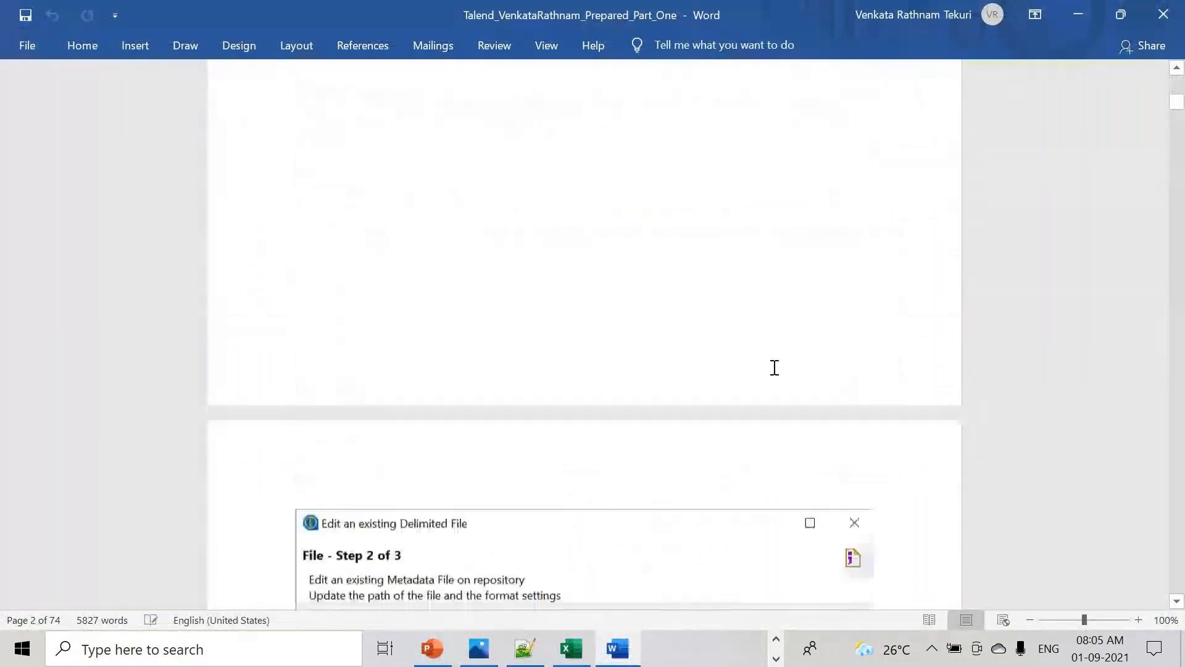
pyautogui.scroll(-2, 774, 367)
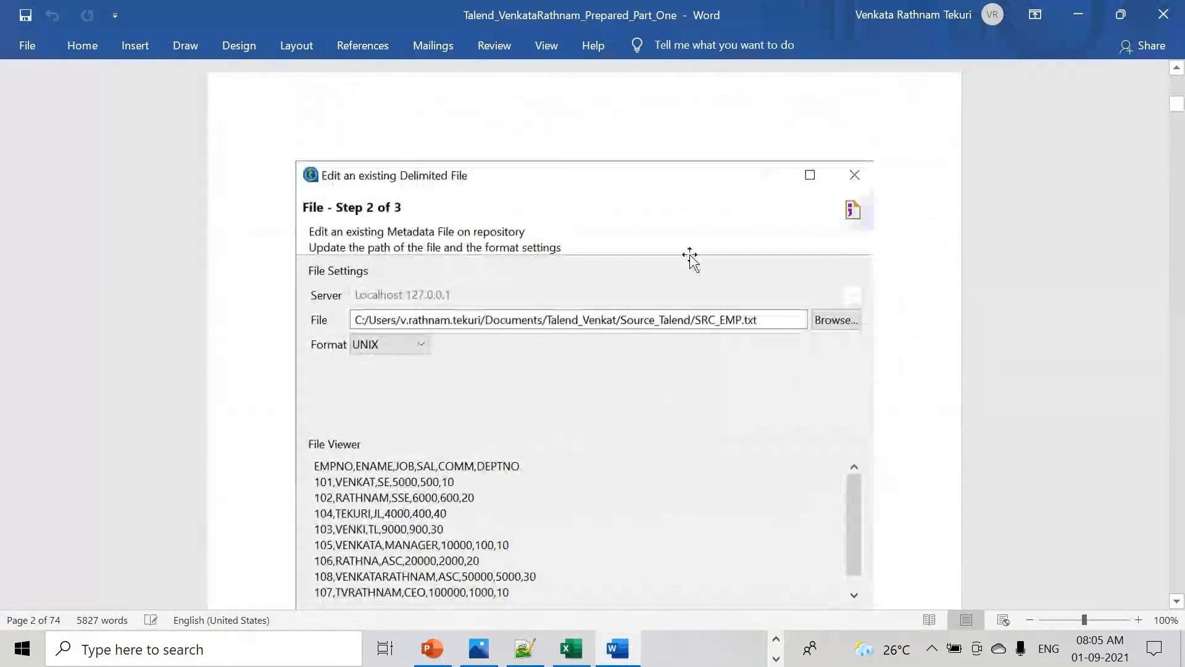
pyautogui.scroll(-15, 640, 402)
pyautogui.scroll(-5, 641, 407)
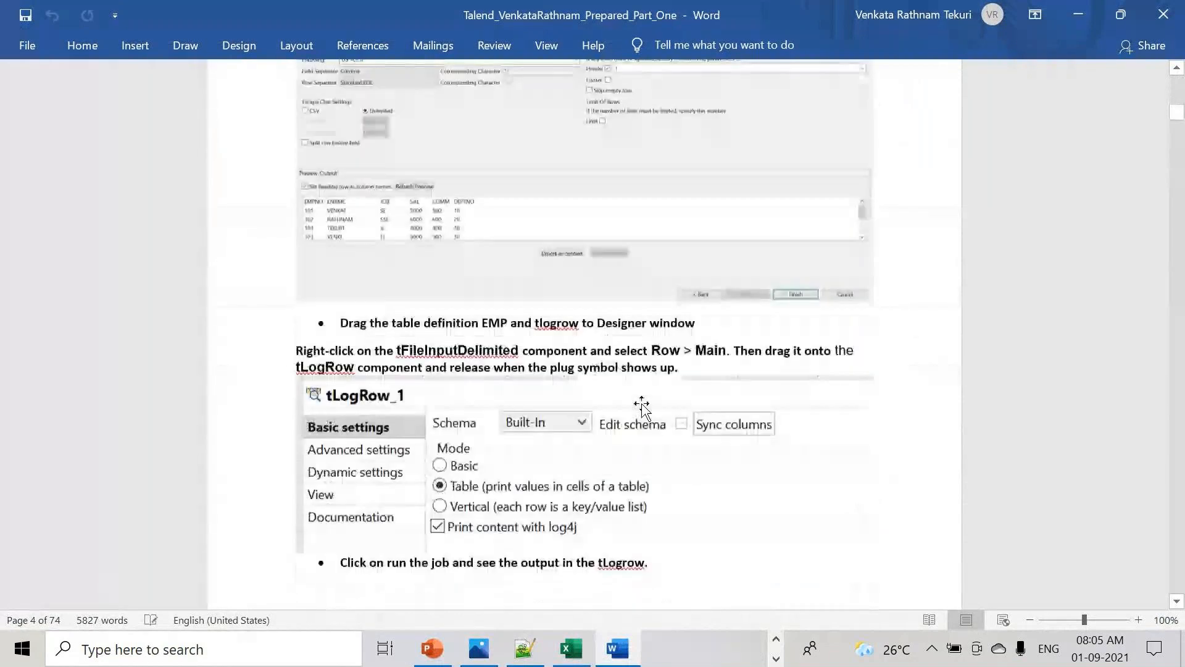
pyautogui.scroll(-2, 642, 408)
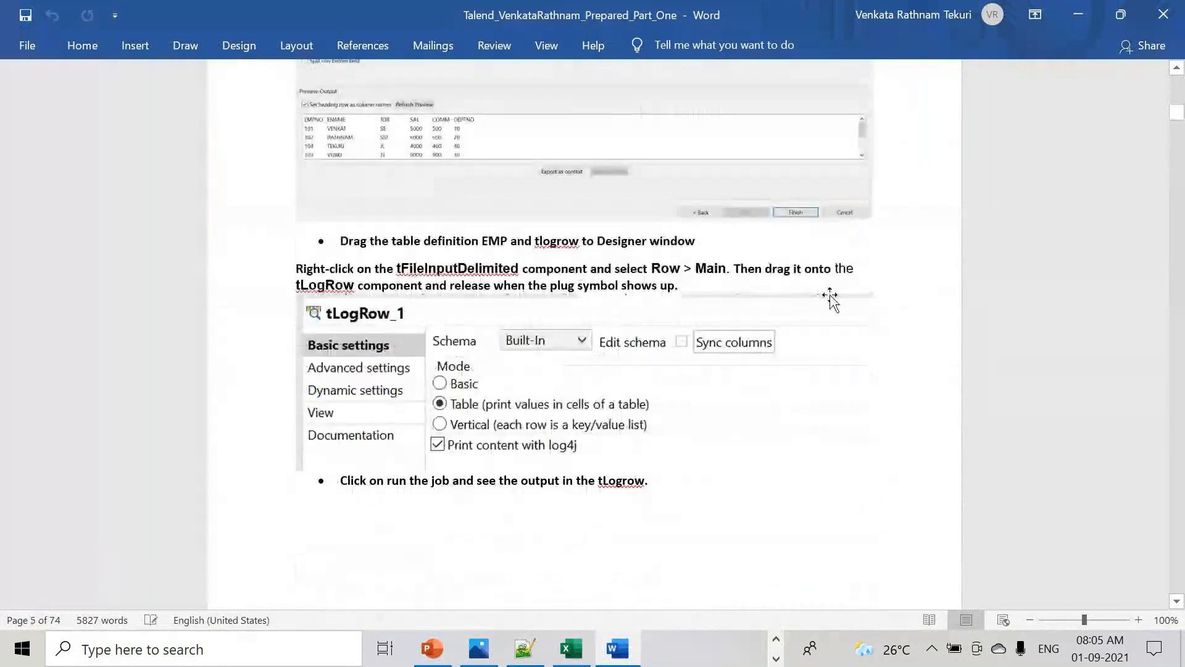
pyautogui.scroll(-6, 829, 295)
pyautogui.scroll(-4, 830, 295)
pyautogui.scroll(-15, 829, 296)
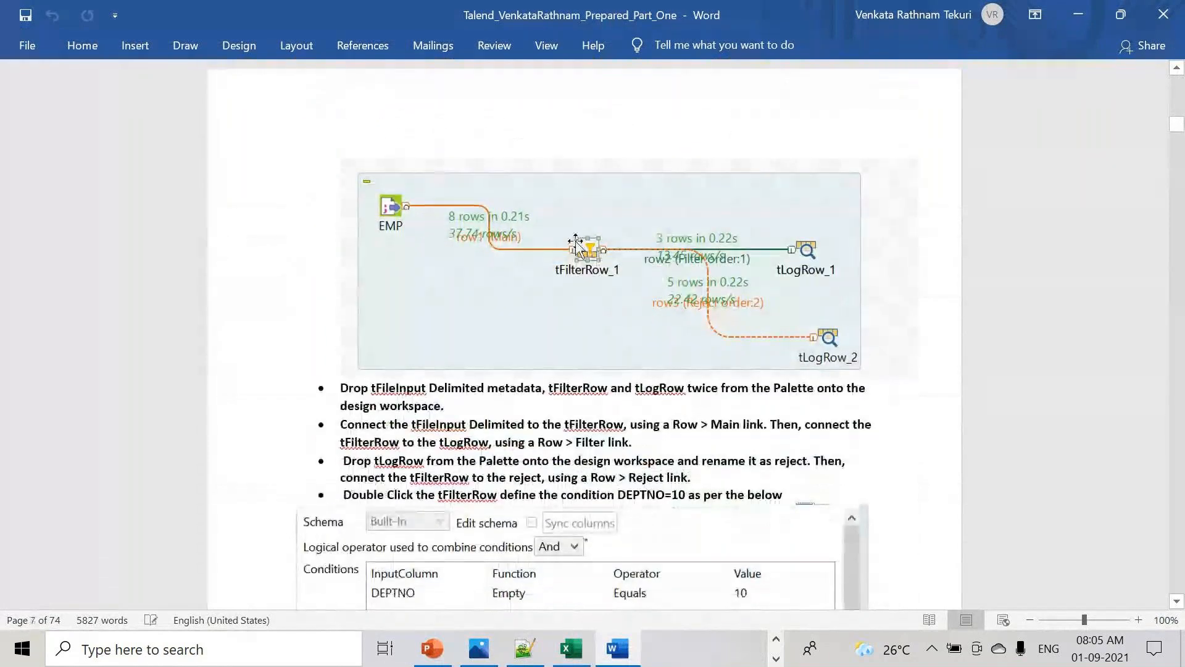
# - Highlight the four tFilterRow setup steps, read further, and close the document
pyautogui.moveTo(326, 379); pyautogui.dragTo(863, 498)
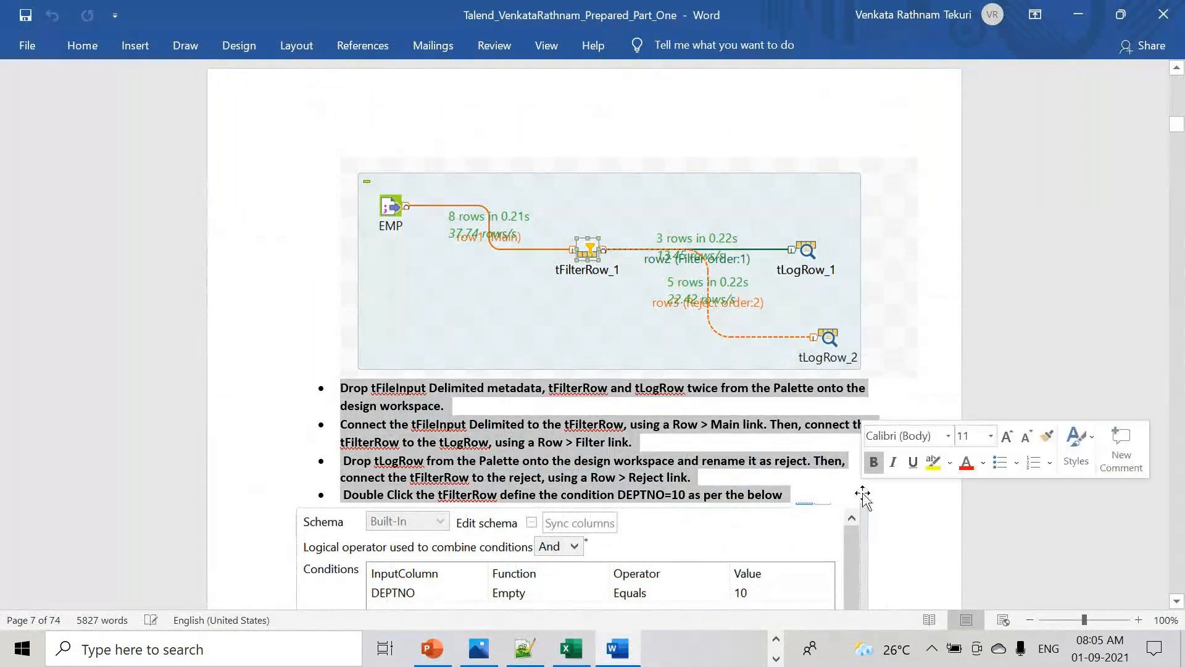
pyautogui.scroll(-3, 863, 497)
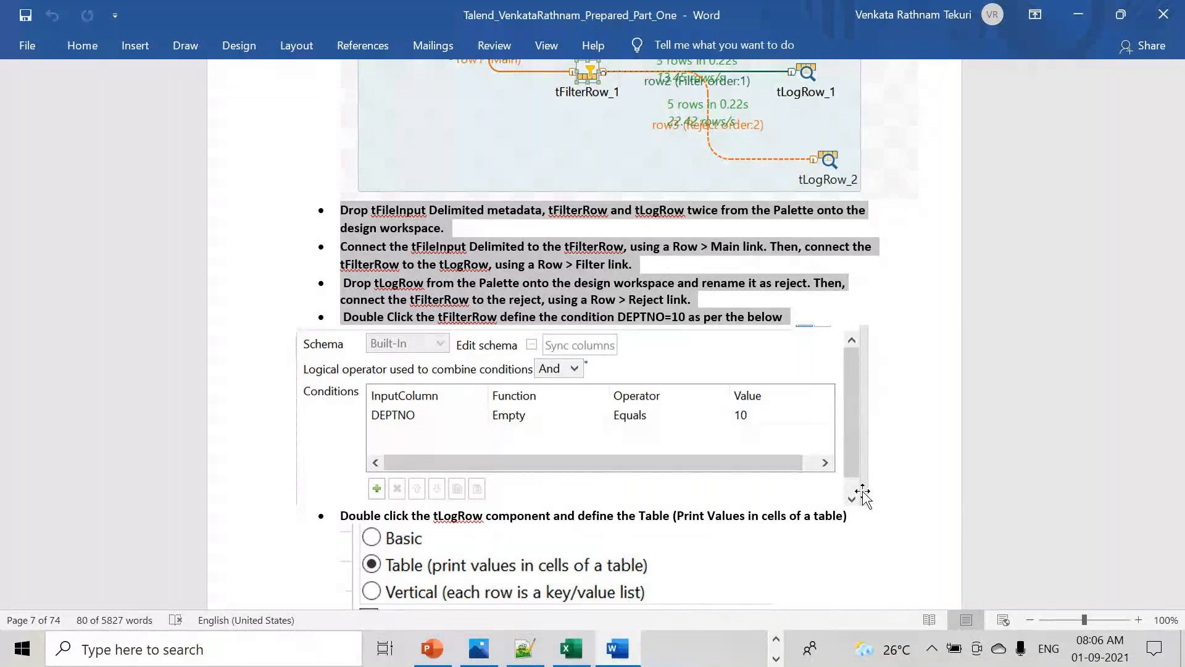
pyautogui.scroll(-10, 884, 492)
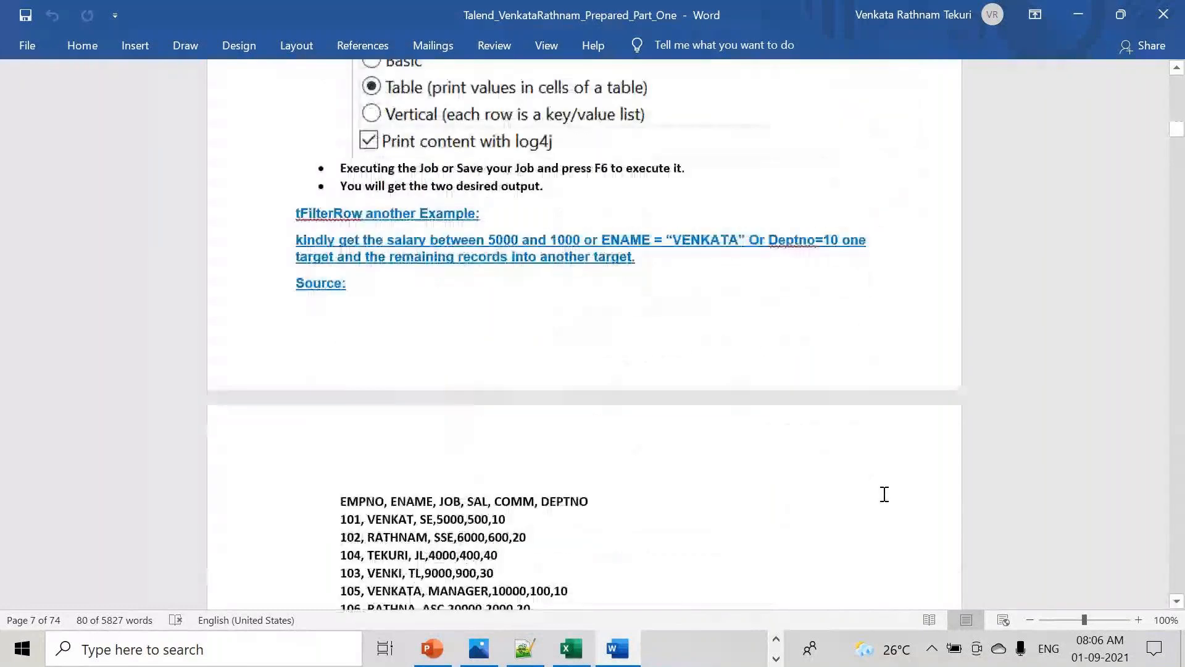
pyautogui.click(1163, 14)
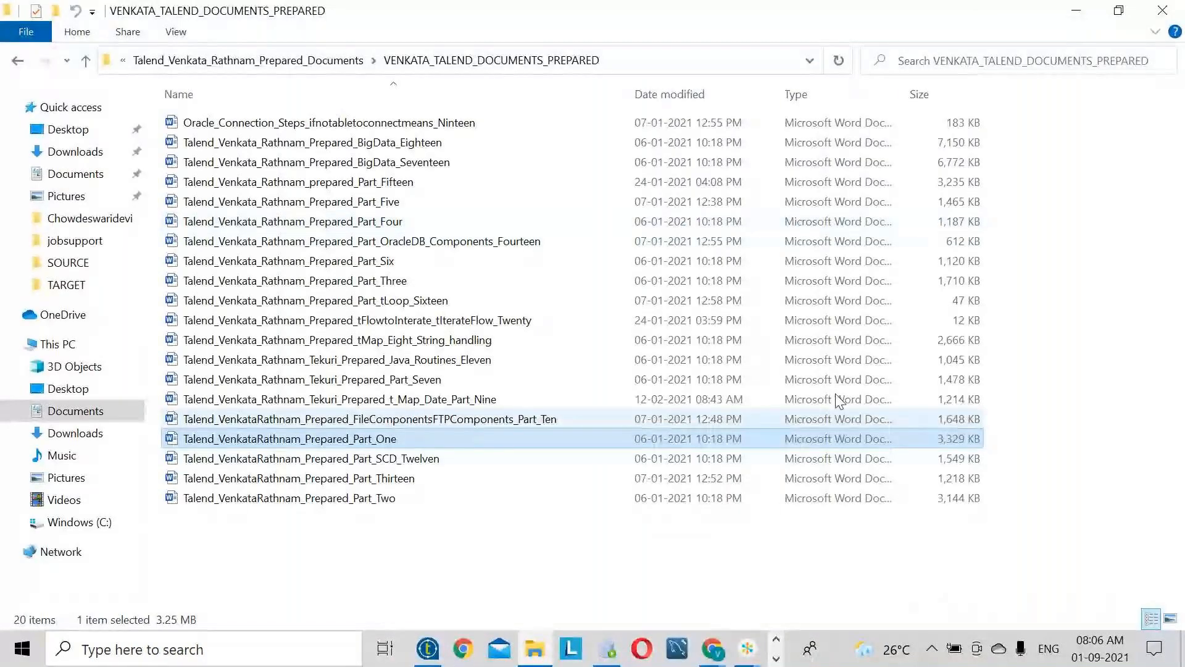
# - Open the Part_One document from the Talend scenarios folder and scroll through it
pyautogui.click(374, 61)
pyautogui.click(259, 60)
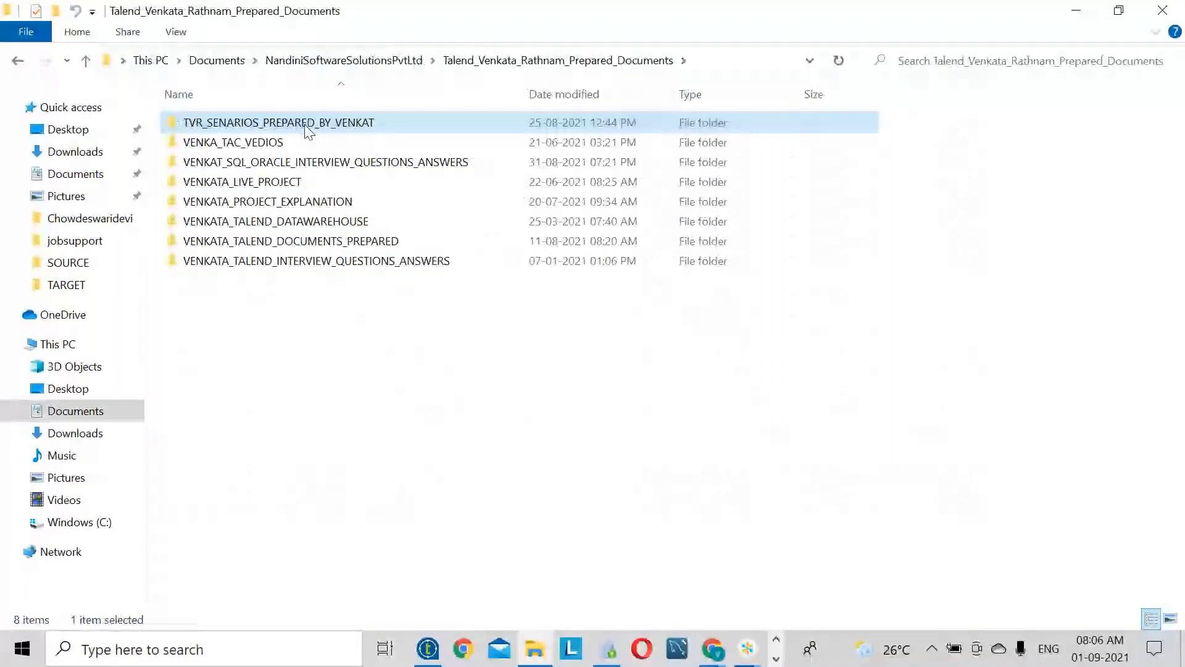
pyautogui.doubleClick(306, 127)
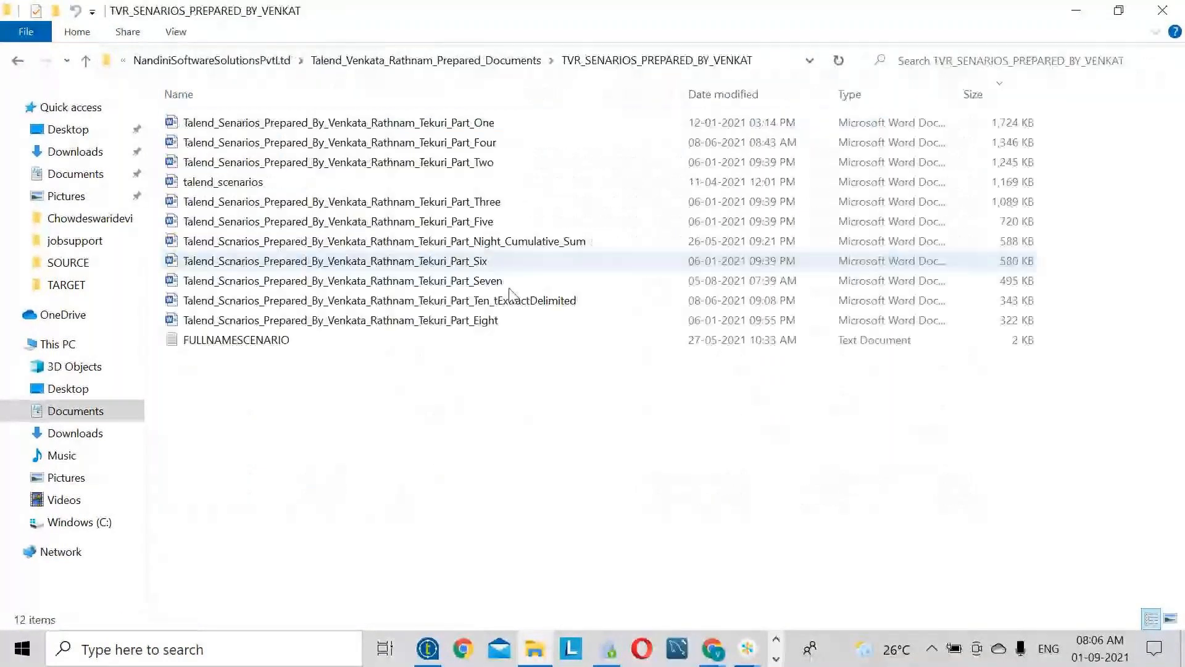
pyautogui.doubleClick(471, 123)
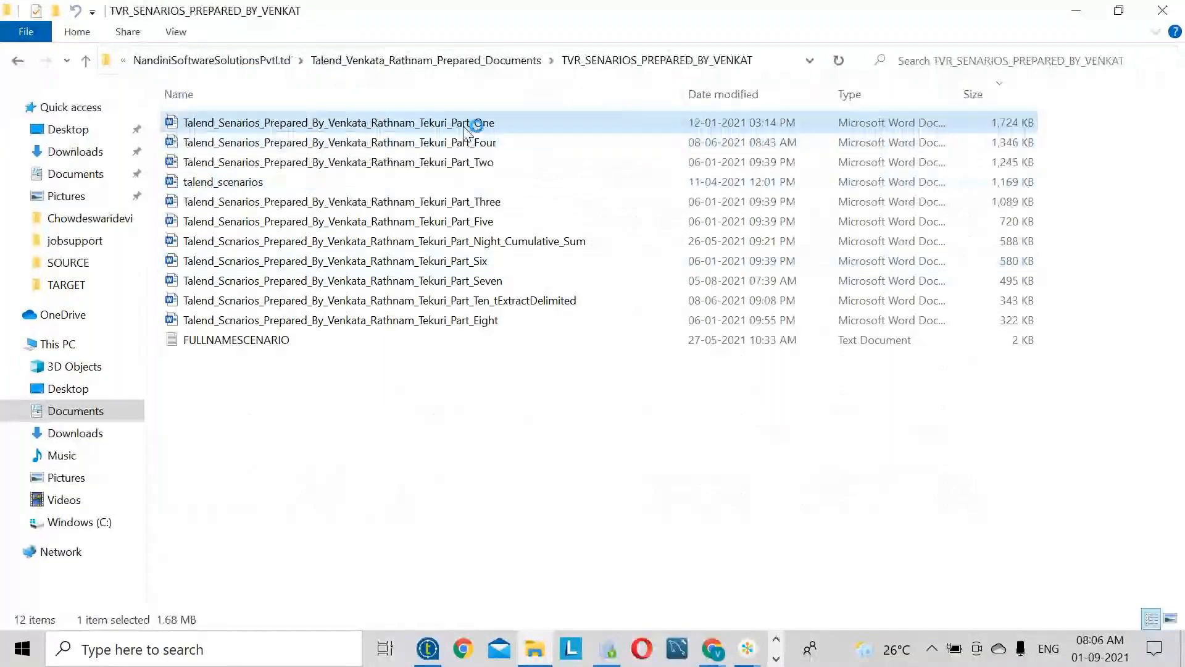
pyautogui.scroll(-10, 697, 447)
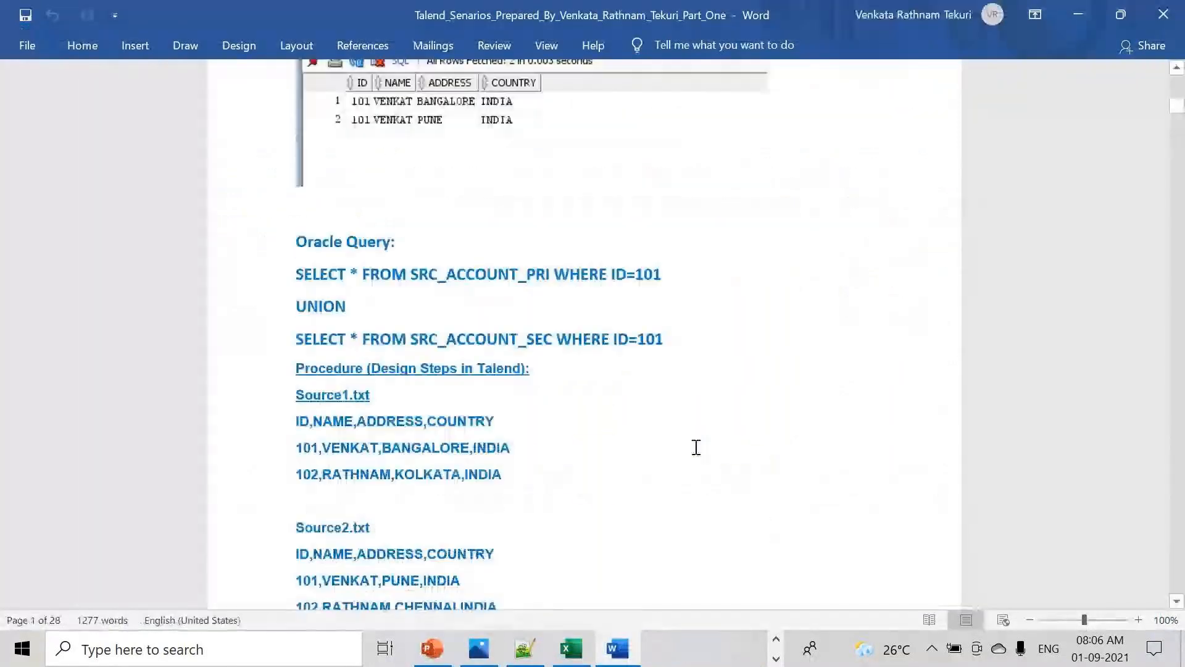
pyautogui.scroll(-10, 697, 447)
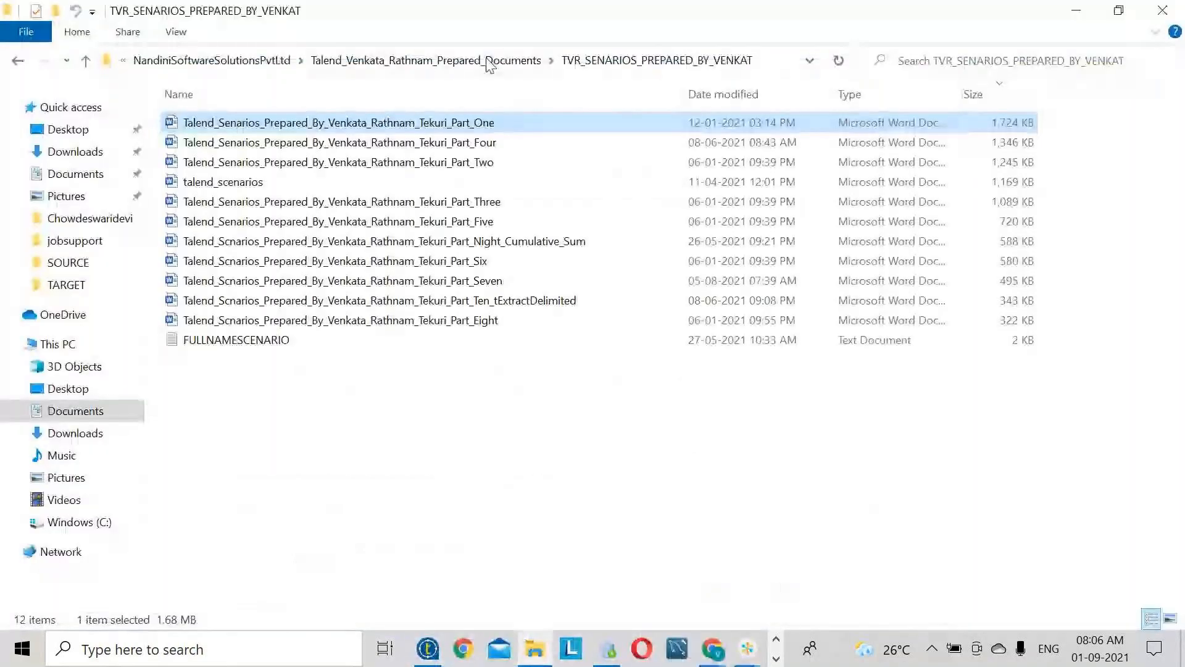
# - Peek into the VENKATA_LIVE_PROJECT folder and return to the prepared documents folder
pyautogui.click(488, 63)
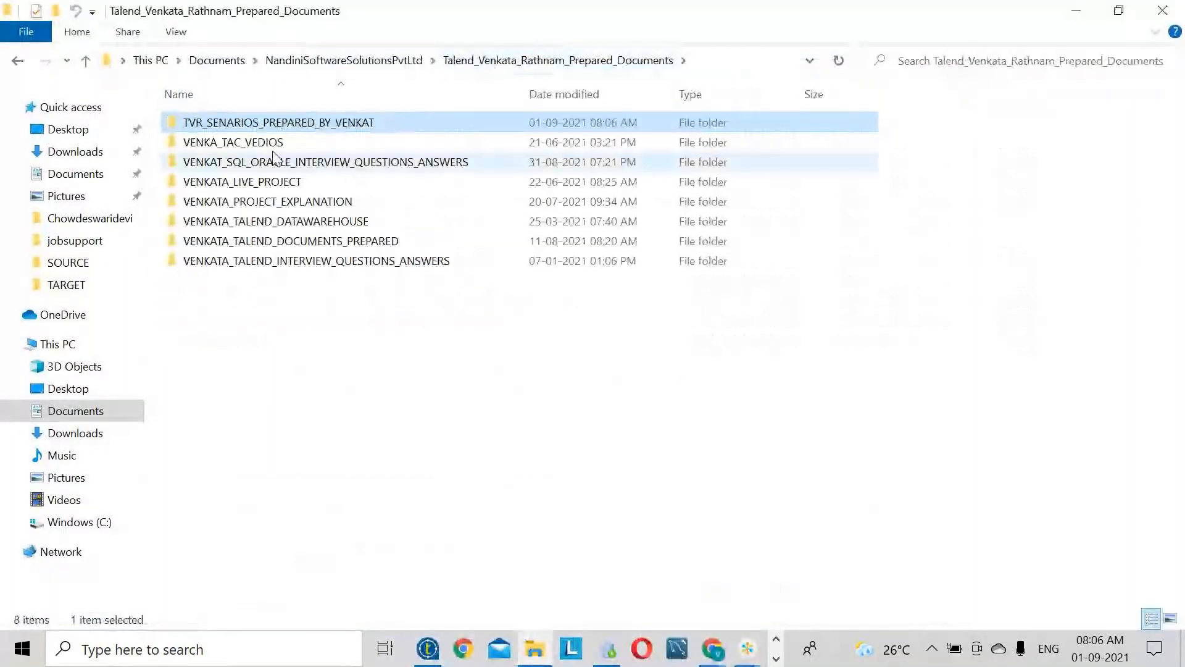
pyautogui.doubleClick(272, 181)
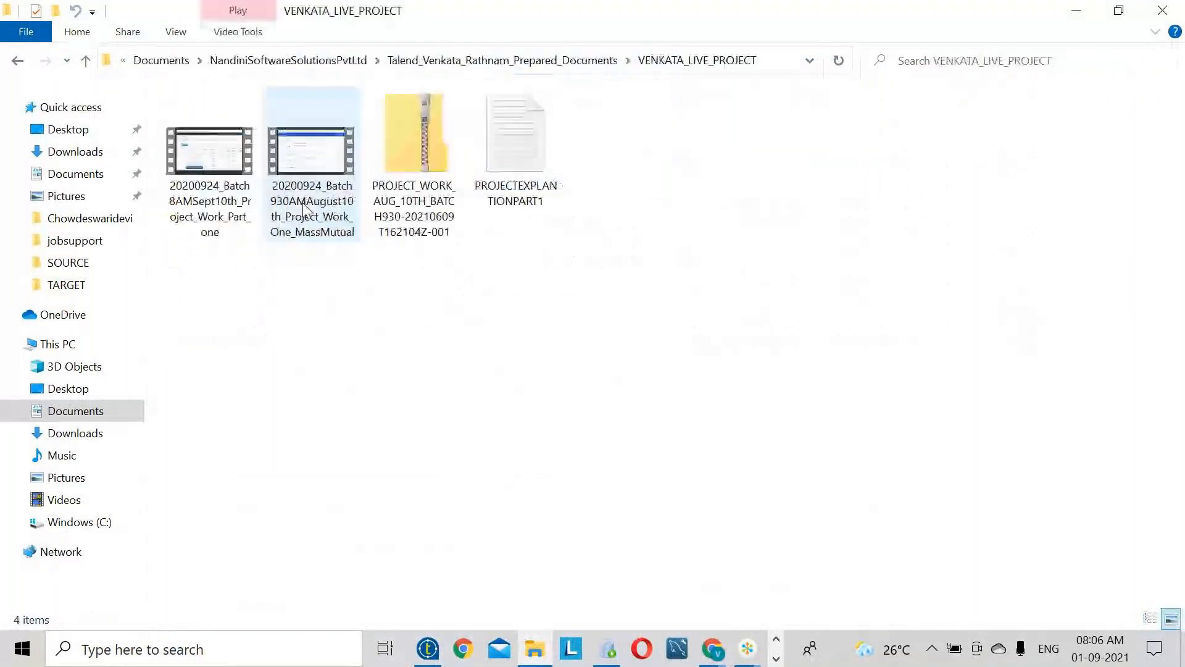
pyautogui.click(501, 61)
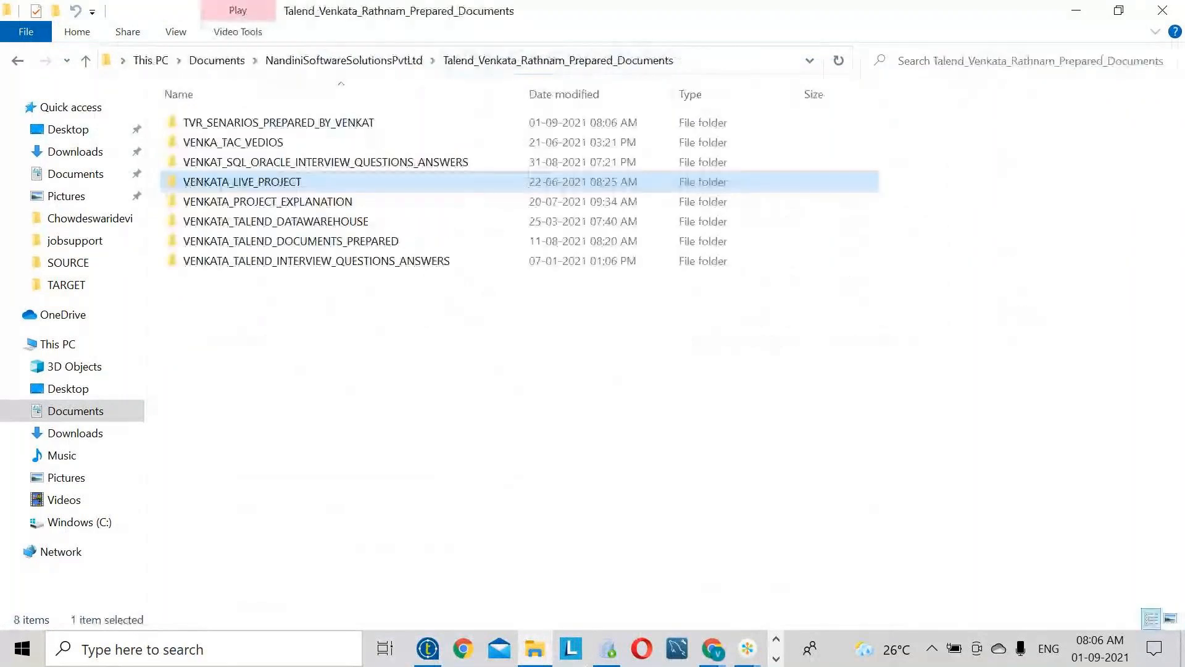
pyautogui.moveTo(611, 660)
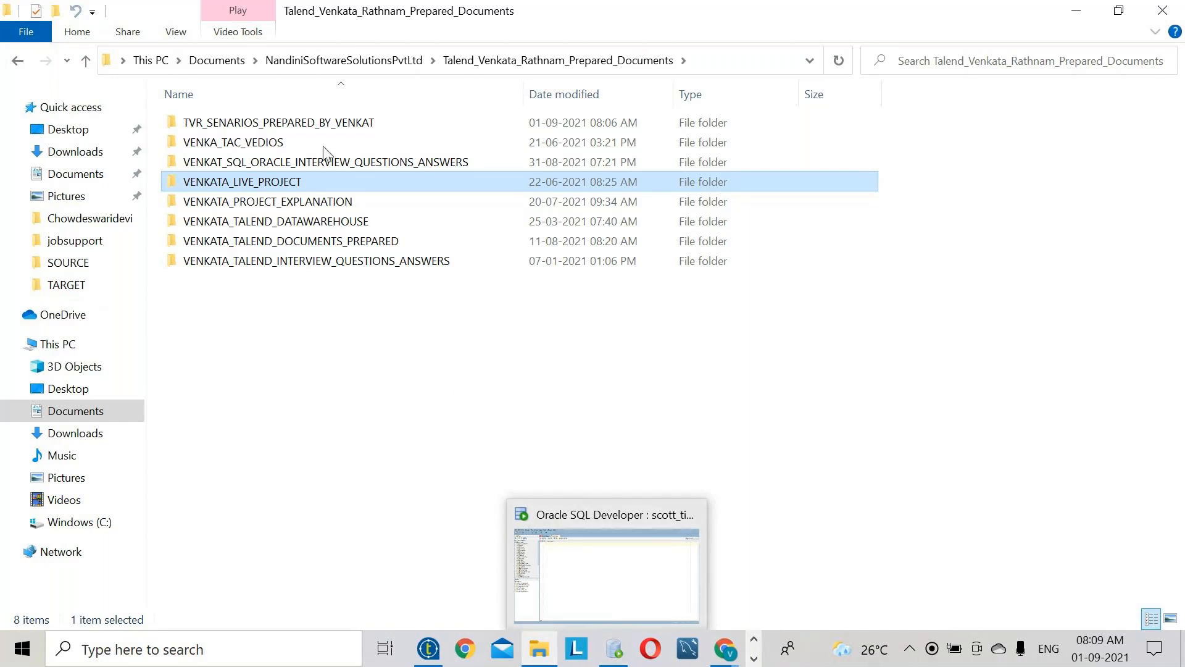
# - Open the DataWareHousing document in VENKATA_TALEND_DATAWAREHOUSE, then restore and minimize the Part_One window
pyautogui.doubleClick(311, 226)
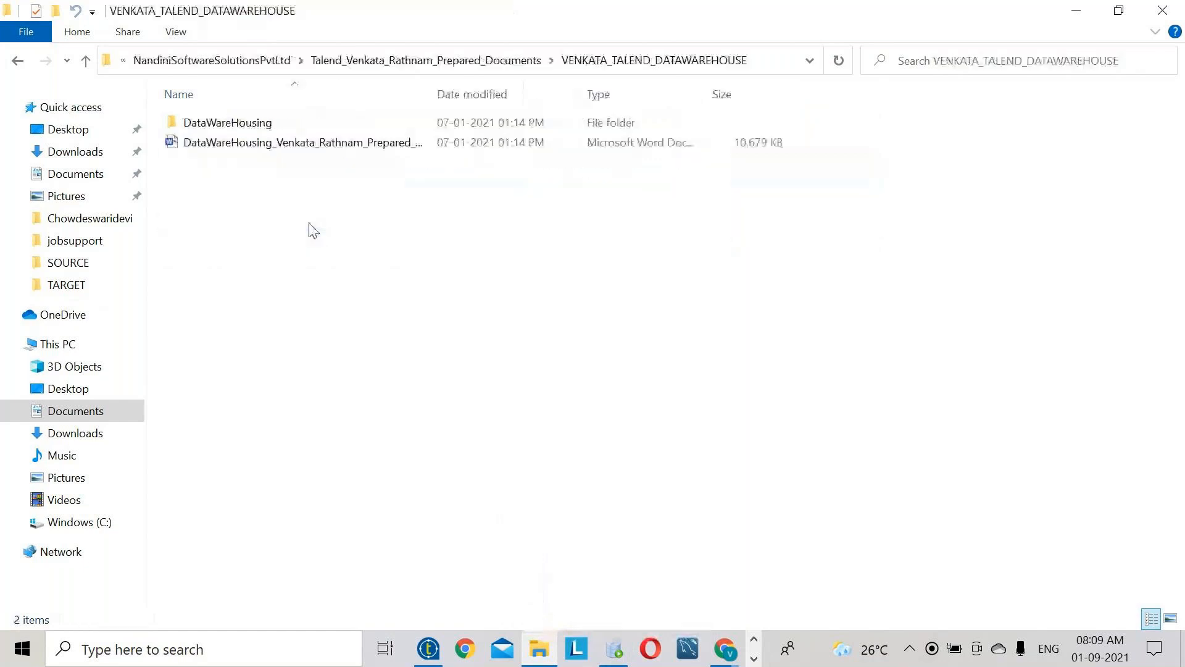
pyautogui.doubleClick(296, 148)
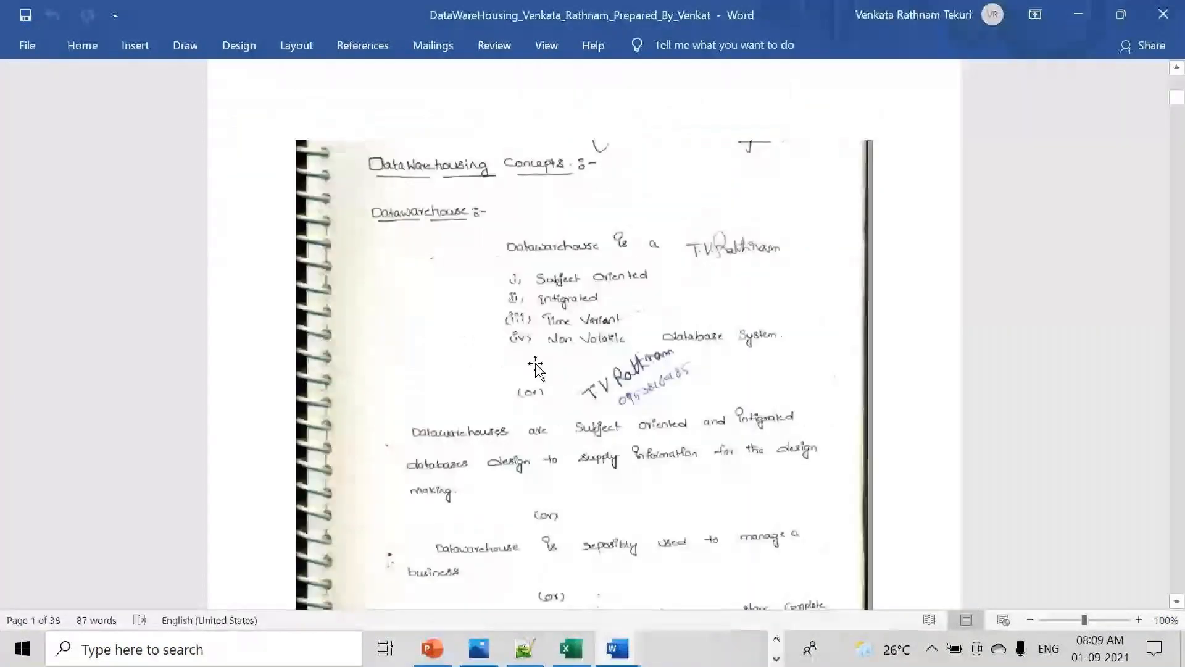
pyautogui.scroll(-3, 535, 367)
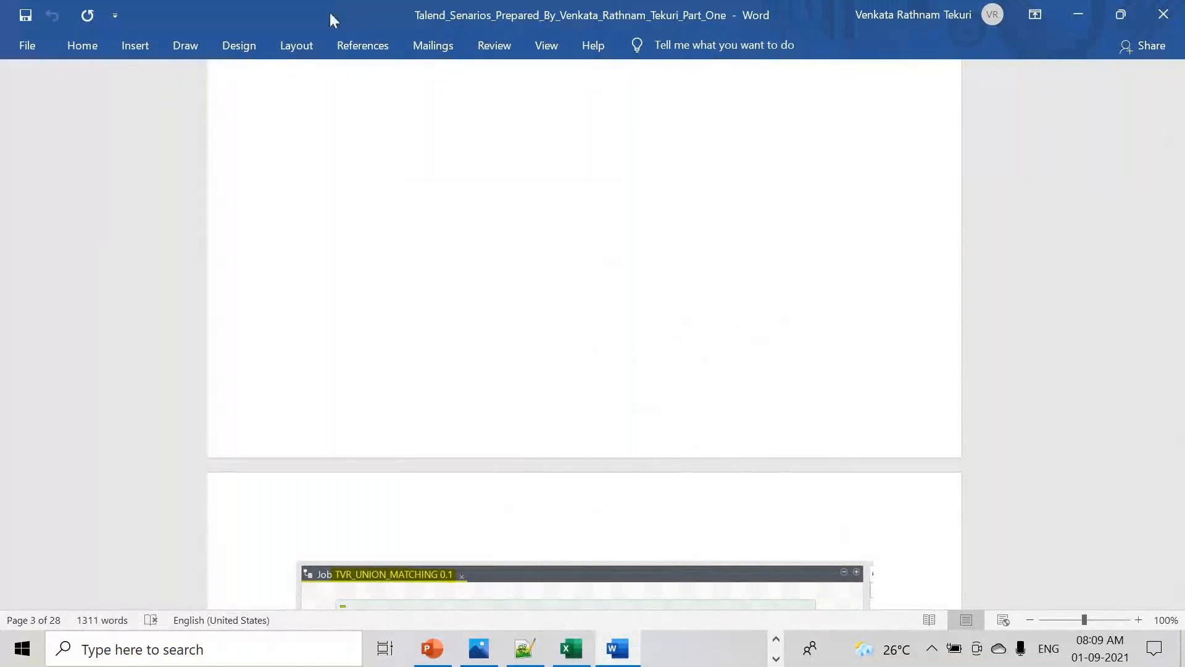
pyautogui.moveTo(330, 20); pyautogui.dragTo(607, 141)
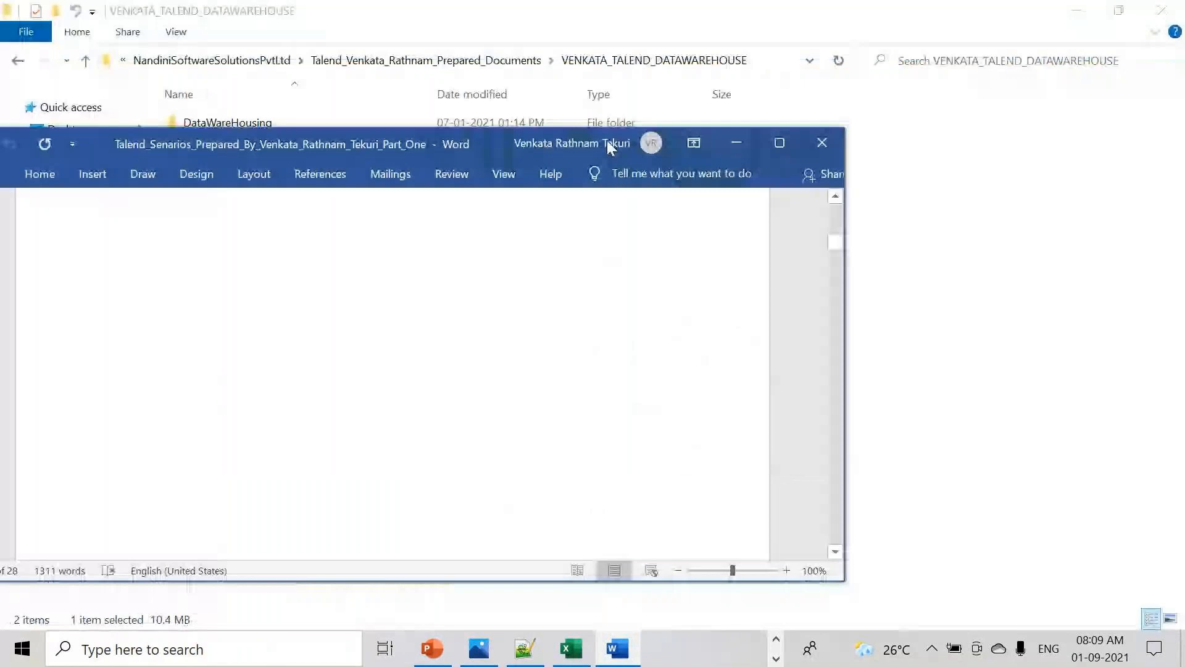
pyautogui.click(618, 648)
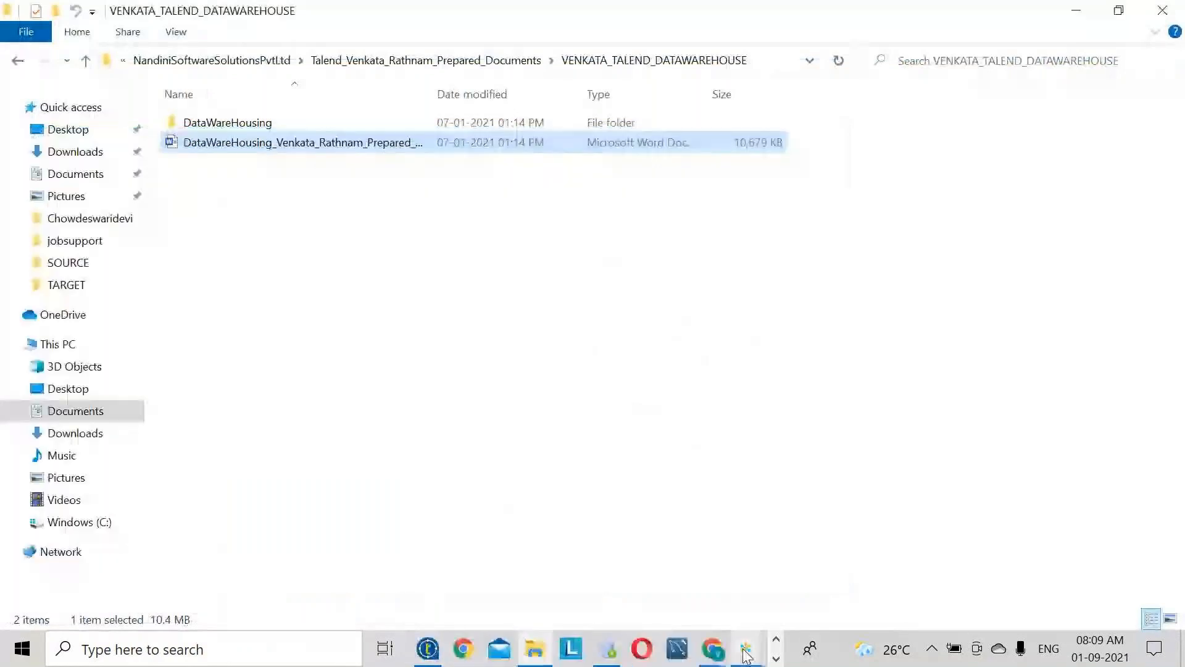
# - Bring the Venkat_Talend_TraningCourse_15th_May_930AM_IST workbook forward from the taskbar overflow
pyautogui.click(747, 654)
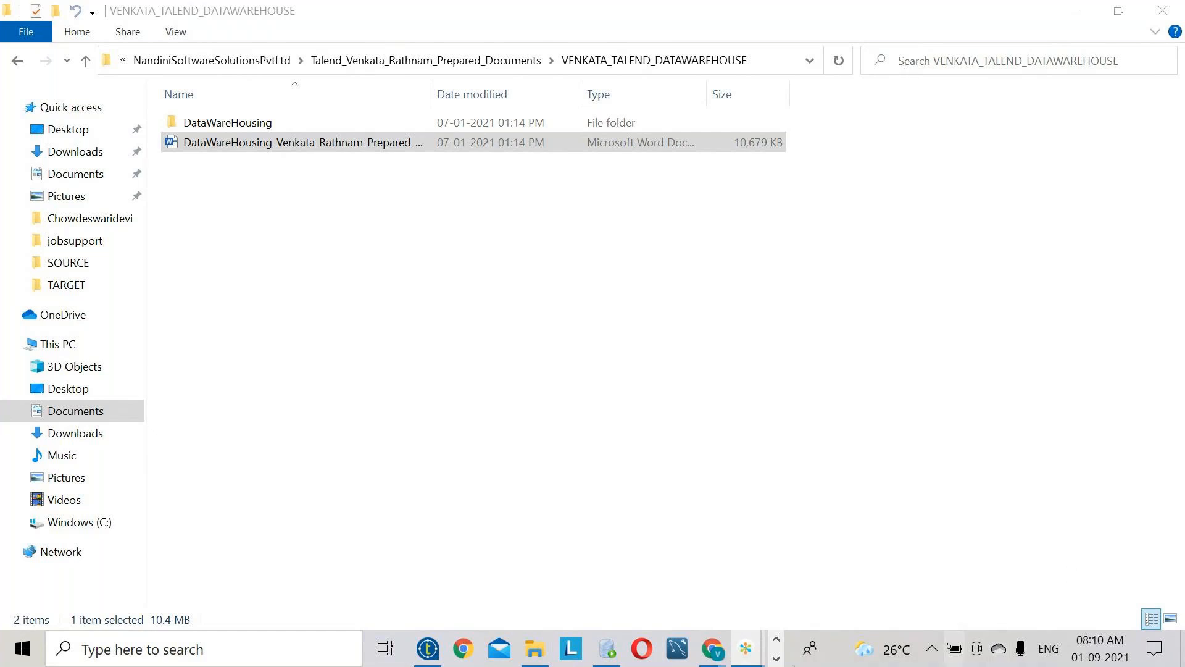
pyautogui.click(776, 658)
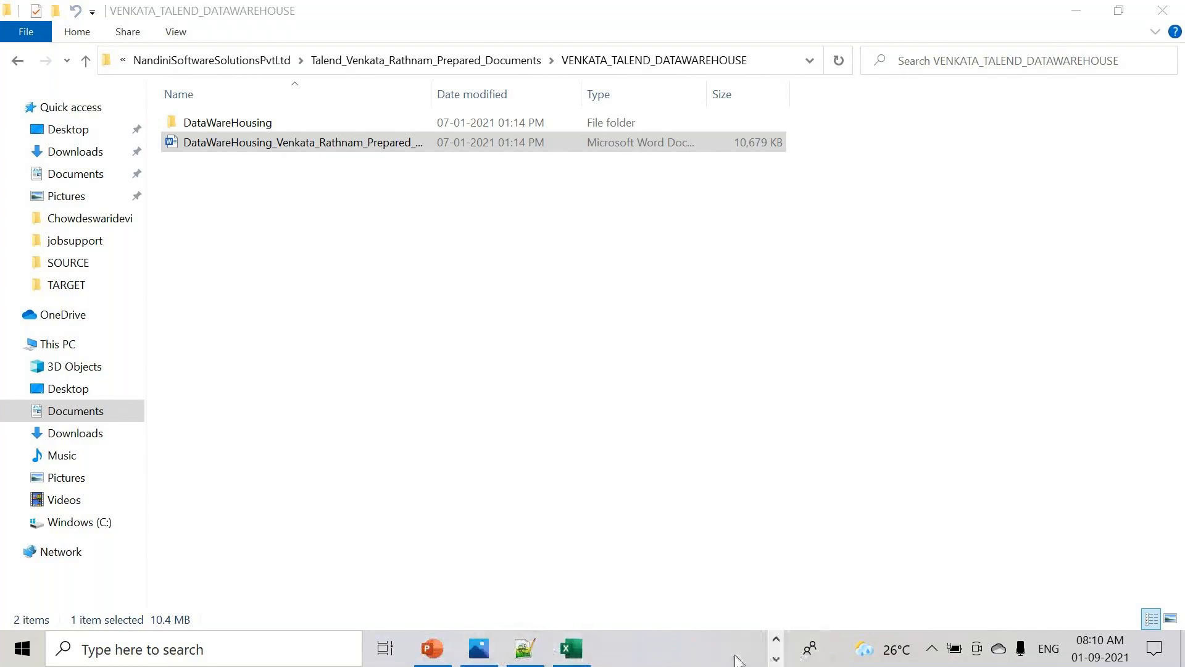
pyautogui.click(571, 656)
pyautogui.scroll(20, 568, 405)
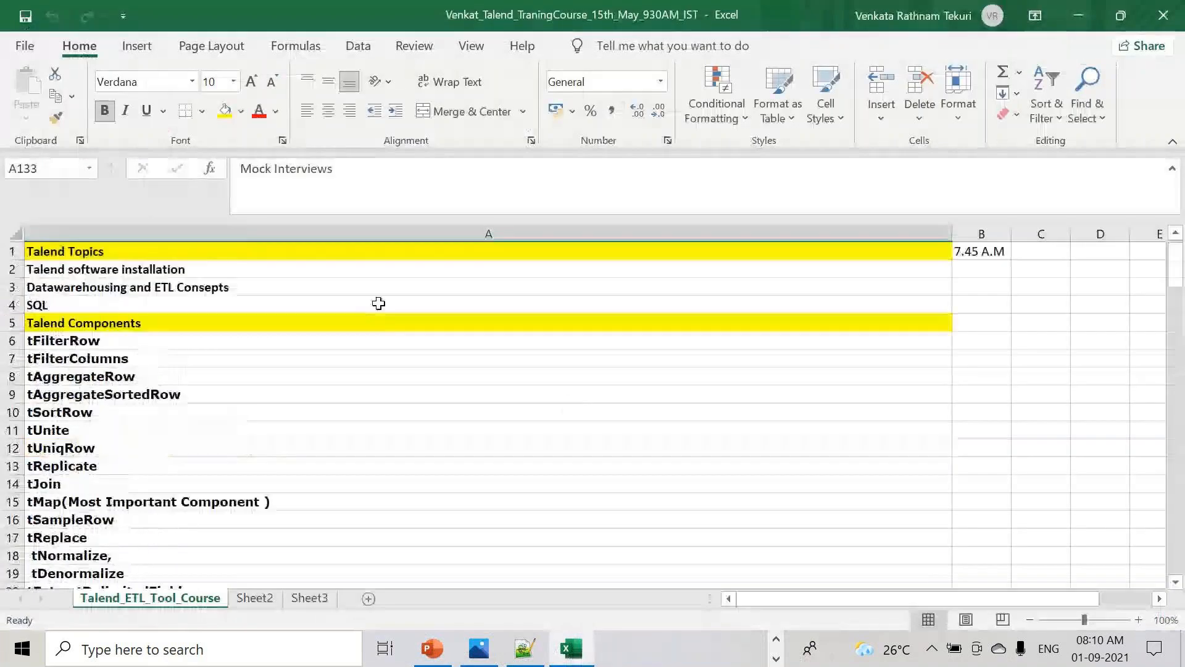
# - Select the SQL topic in A4, then switch to the 'new 14' notes in Notepad++
pyautogui.click(94, 305)
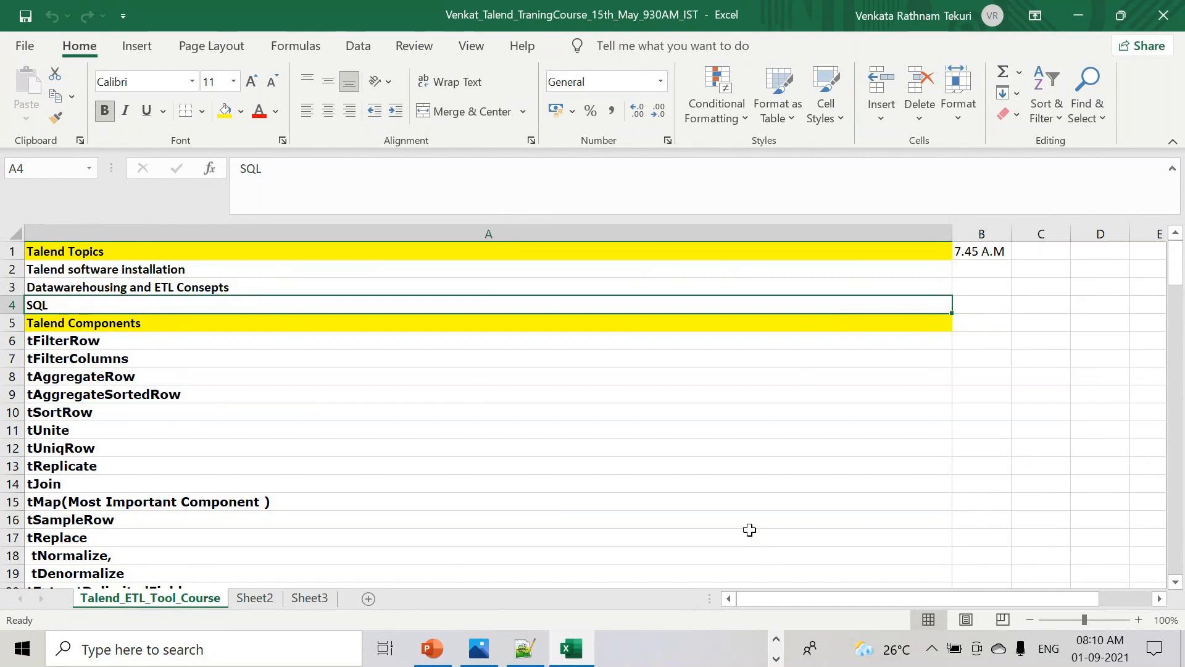
pyautogui.click(524, 648)
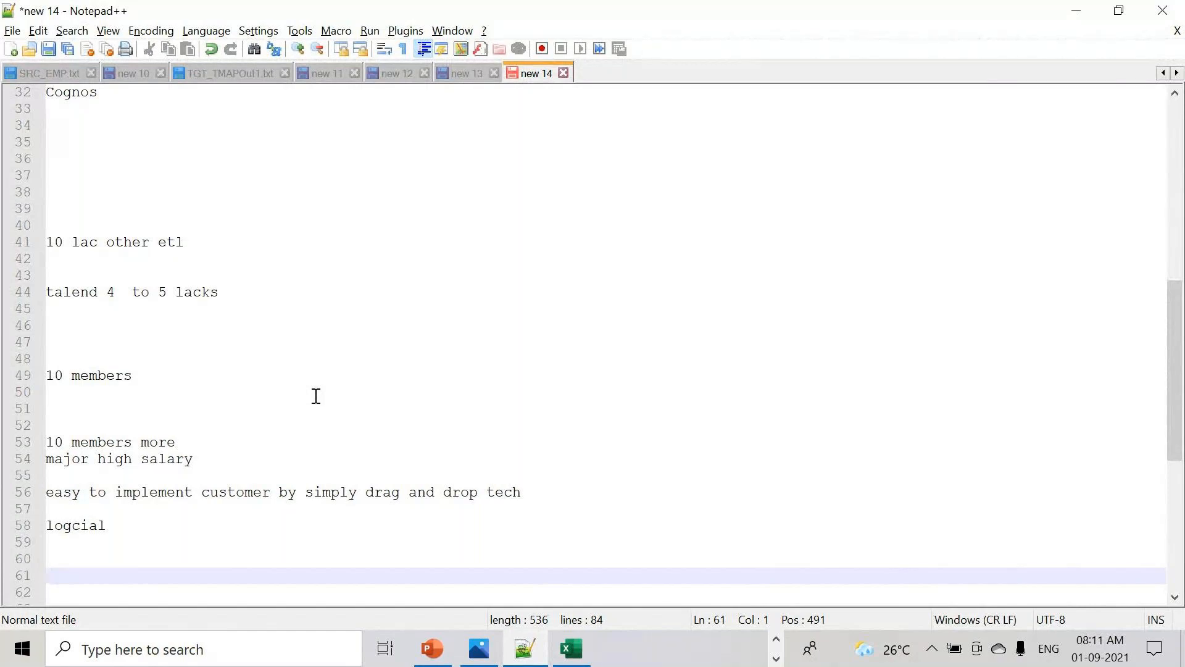
# - Scroll 'new 14' back to the top and create a blank 'new 15' document with Ctrl+N
pyautogui.scroll(10, 327, 414)
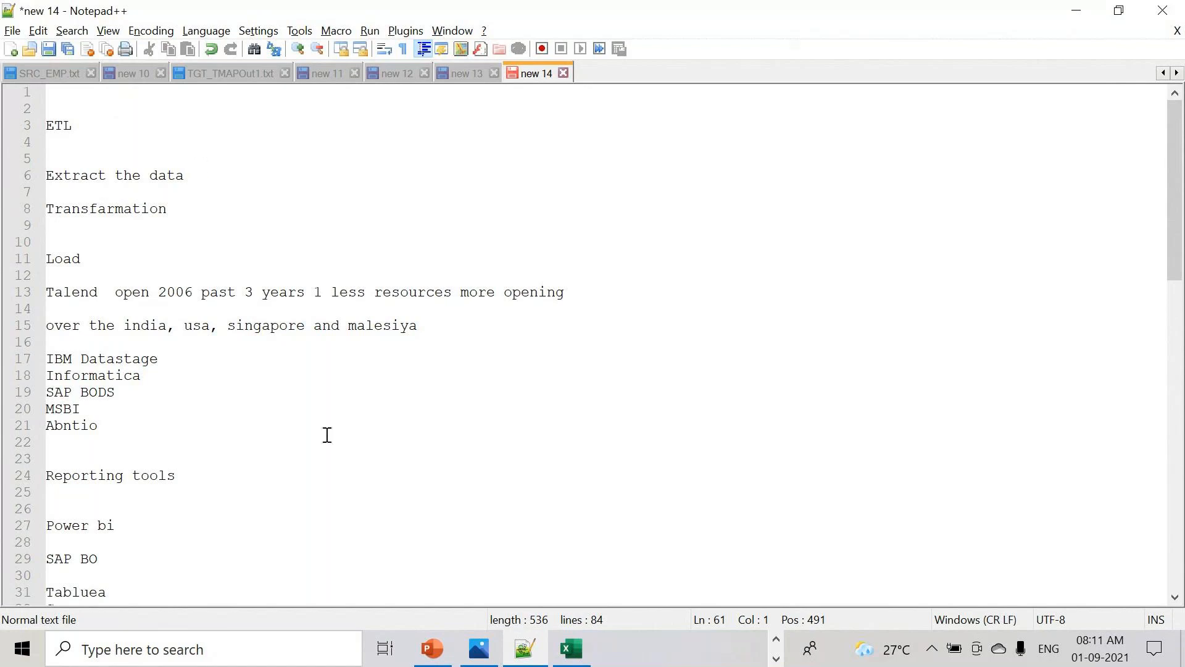
pyautogui.hotkey('ctrl', 'n')
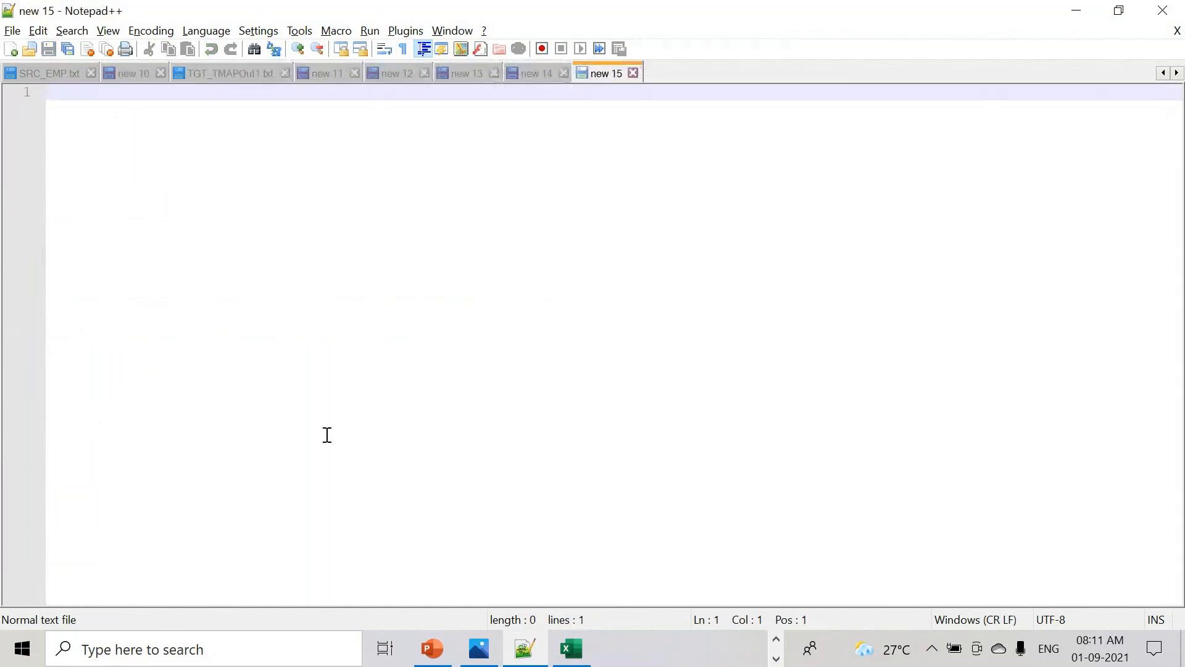
pyautogui.press('Return')
pyautogui.press('Return')
pyautogui.write('Dev')
pyautogui.press('BackSpace')
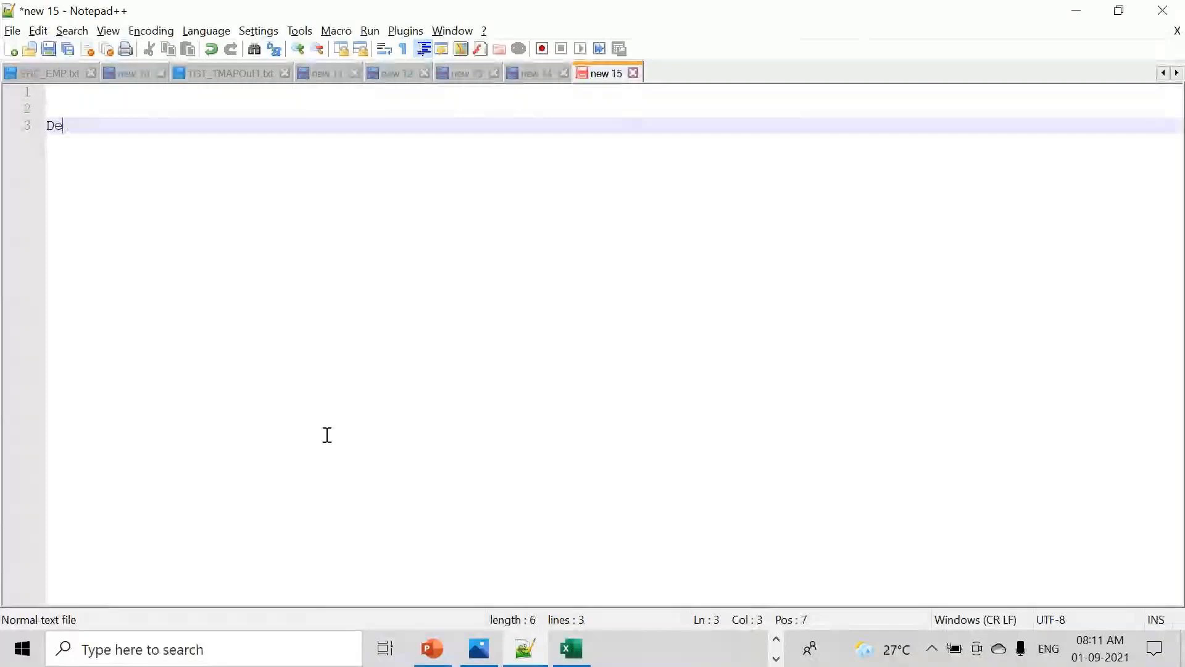
pyautogui.press('BackSpace')
pyautogui.write('evelop')
pyautogui.press('BackSpace')
pyautogui.write('emen')
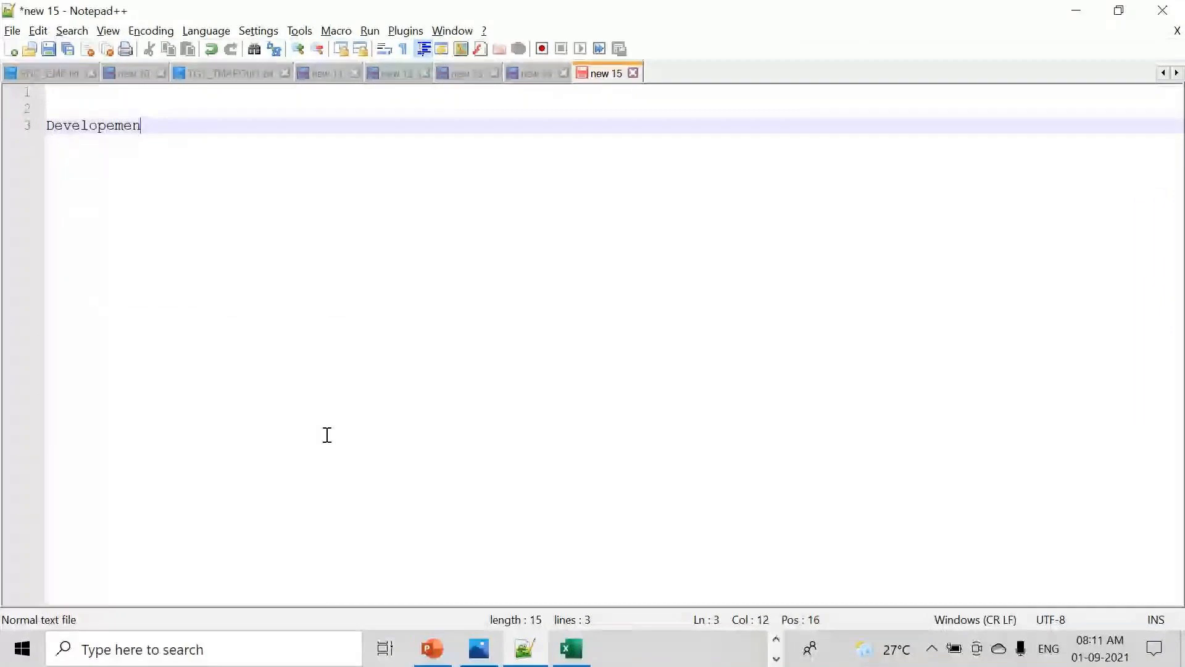
pyautogui.write('t')
pyautogui.press('Return')
pyautogui.press('Return')
pyautogui.write('Prod suppo')
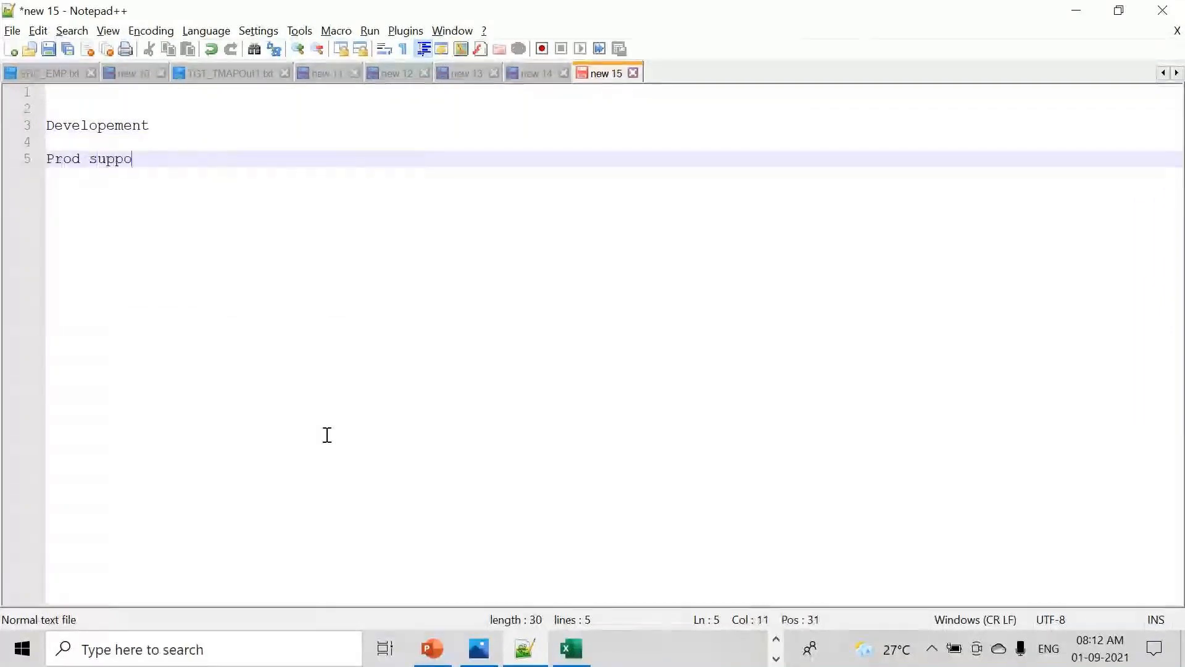
pyautogui.write('rt')
pyautogui.press('Return')
pyautogui.write('etl testing')
pyautogui.press('Return')
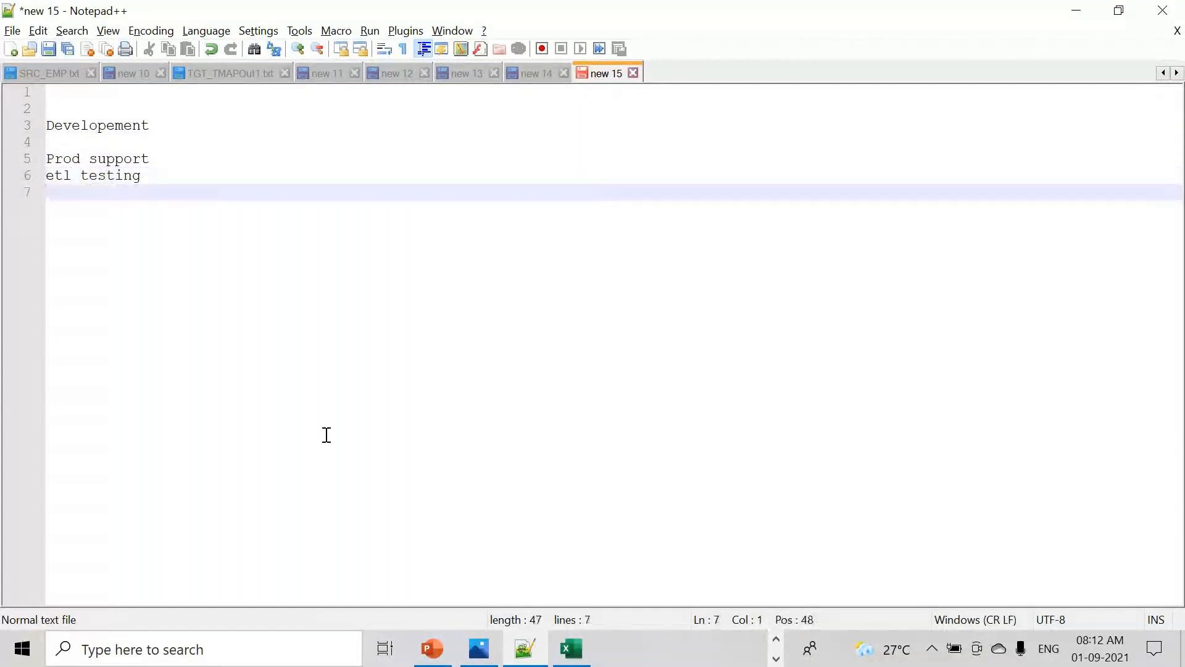
pyautogui.moveTo(153, 174); pyautogui.dragTo(47, 174)
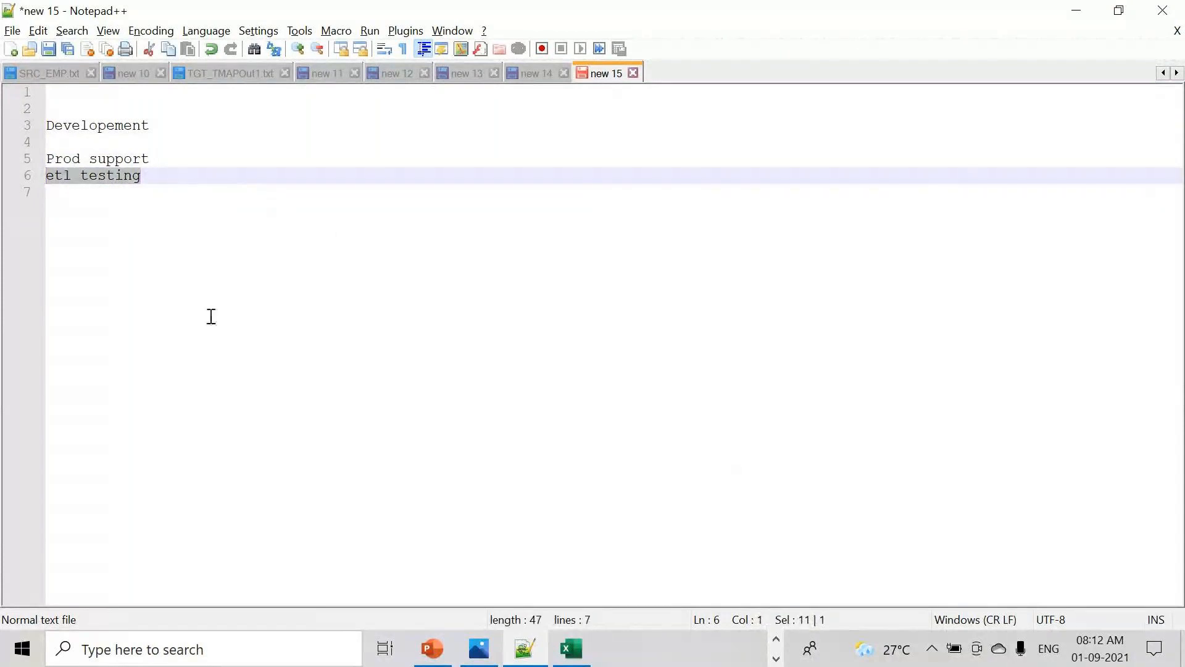
pyautogui.moveTo(155, 126); pyautogui.dragTo(6, 127)
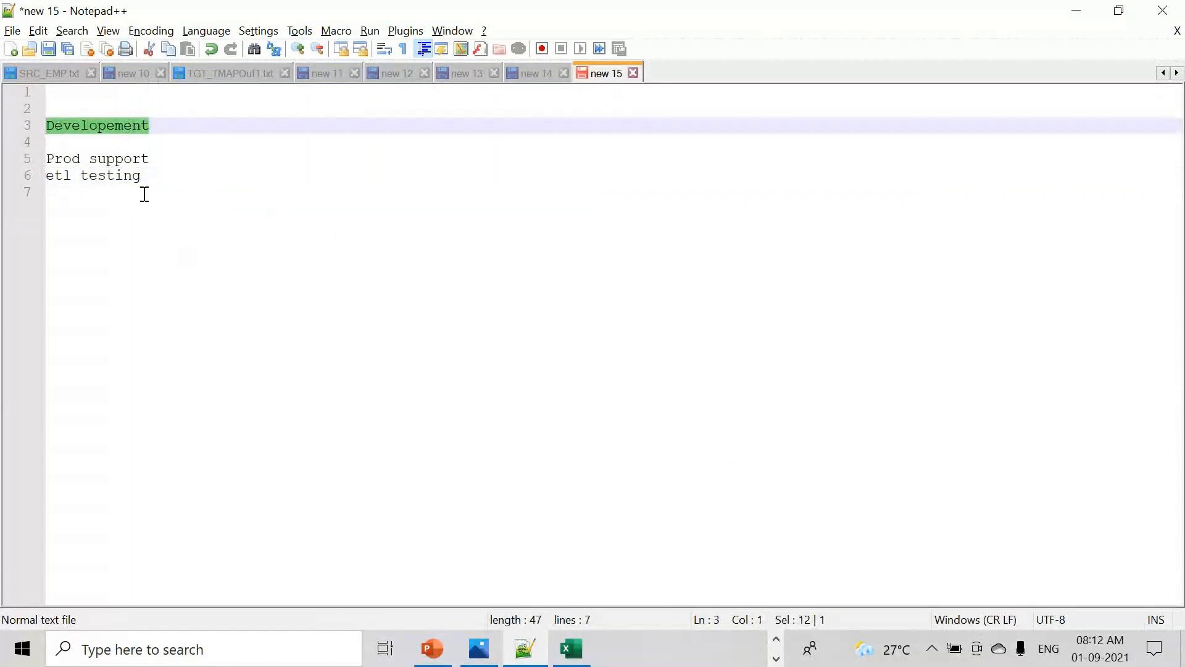
pyautogui.moveTo(142, 175); pyautogui.dragTo(17, 184)
pyautogui.press('Delete')
pyautogui.click(71, 140)
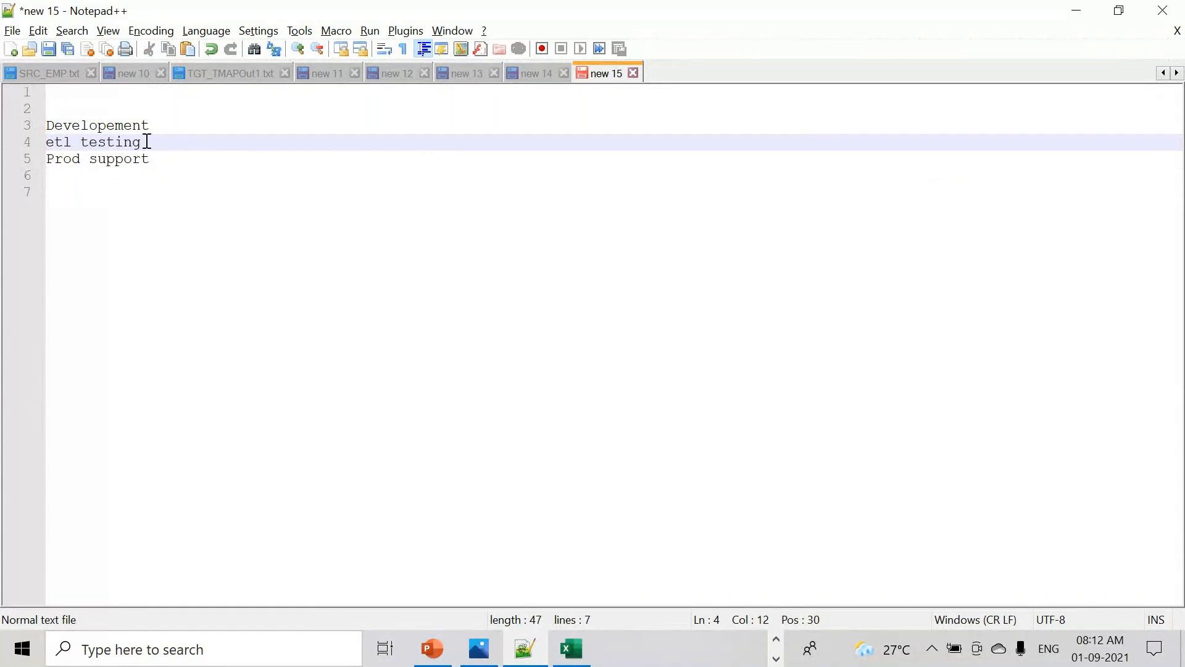
pyautogui.moveTo(115, 142); pyautogui.dragTo(46, 142)
pyautogui.moveTo(170, 159); pyautogui.dragTo(29, 161)
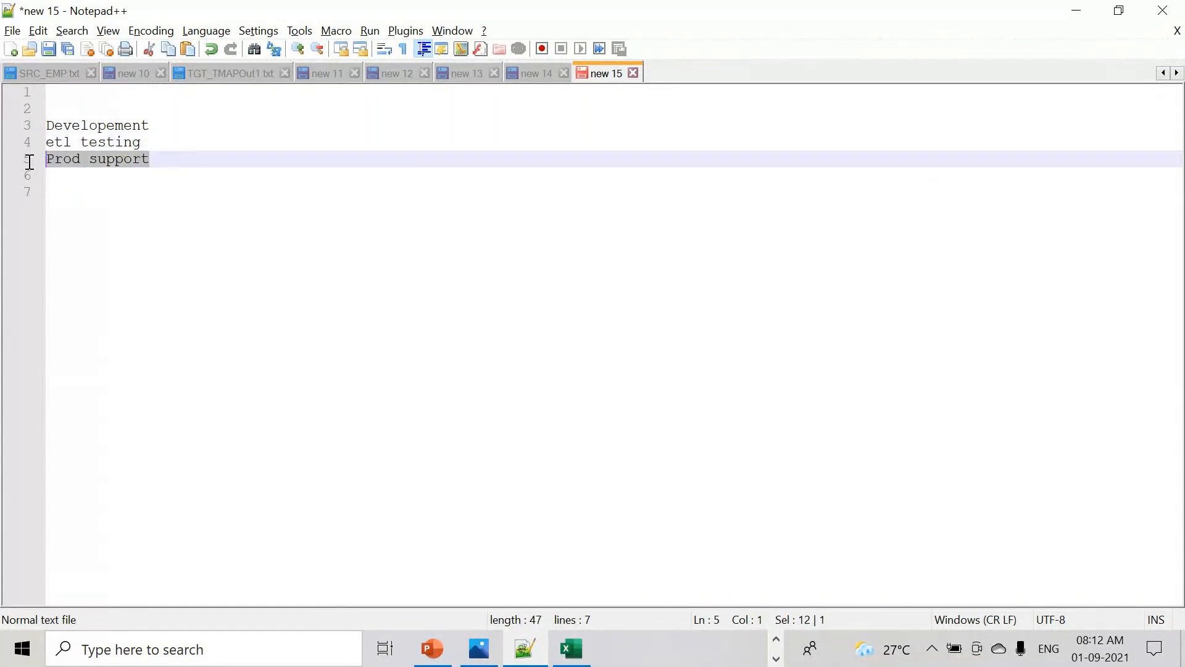
pyautogui.click(166, 159)
pyautogui.moveTo(145, 159); pyautogui.dragTo(45, 164)
pyautogui.moveTo(151, 143); pyautogui.dragTo(6, 138)
pyautogui.click(196, 144)
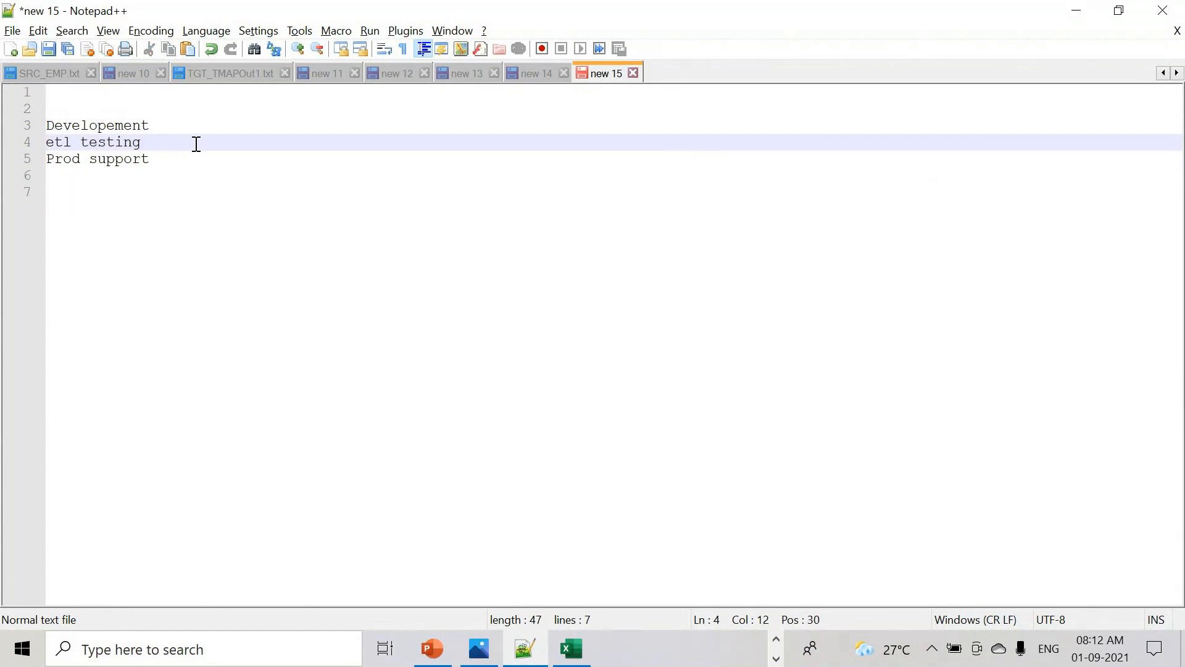
pyautogui.press('Return')
pyautogui.write('SQL')
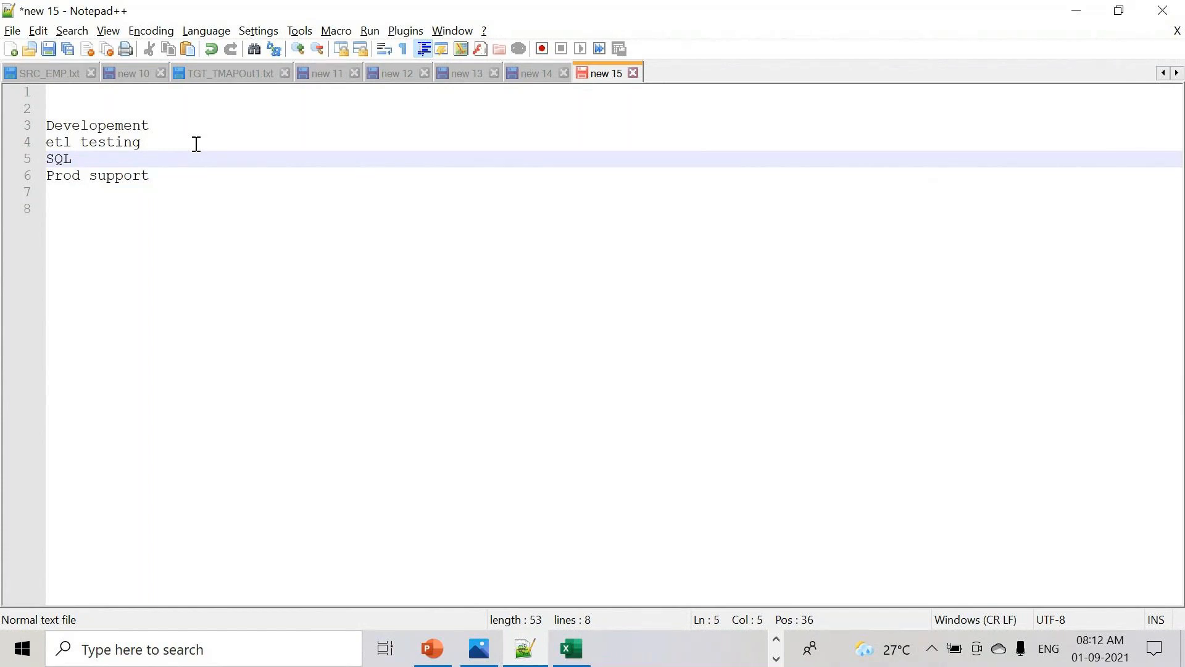
pyautogui.moveTo(87, 159); pyautogui.dragTo(18, 166)
pyautogui.press('BackSpace')
pyautogui.moveTo(165, 124); pyautogui.dragTo(4, 130)
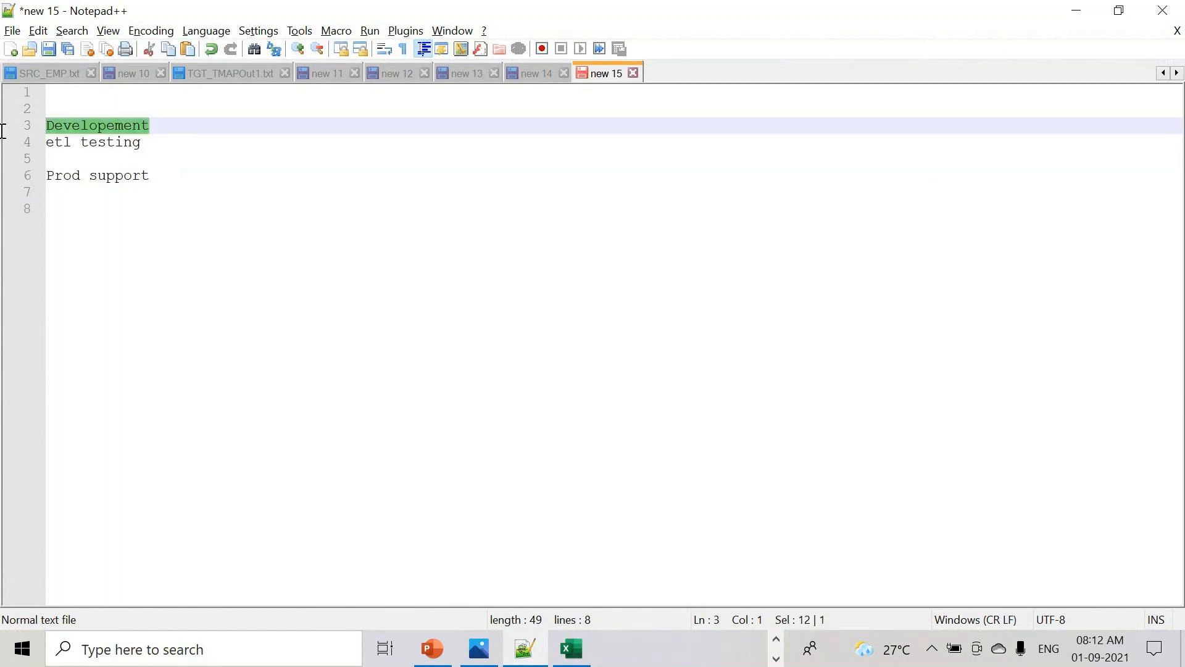
pyautogui.moveTo(150, 147); pyautogui.dragTo(34, 148)
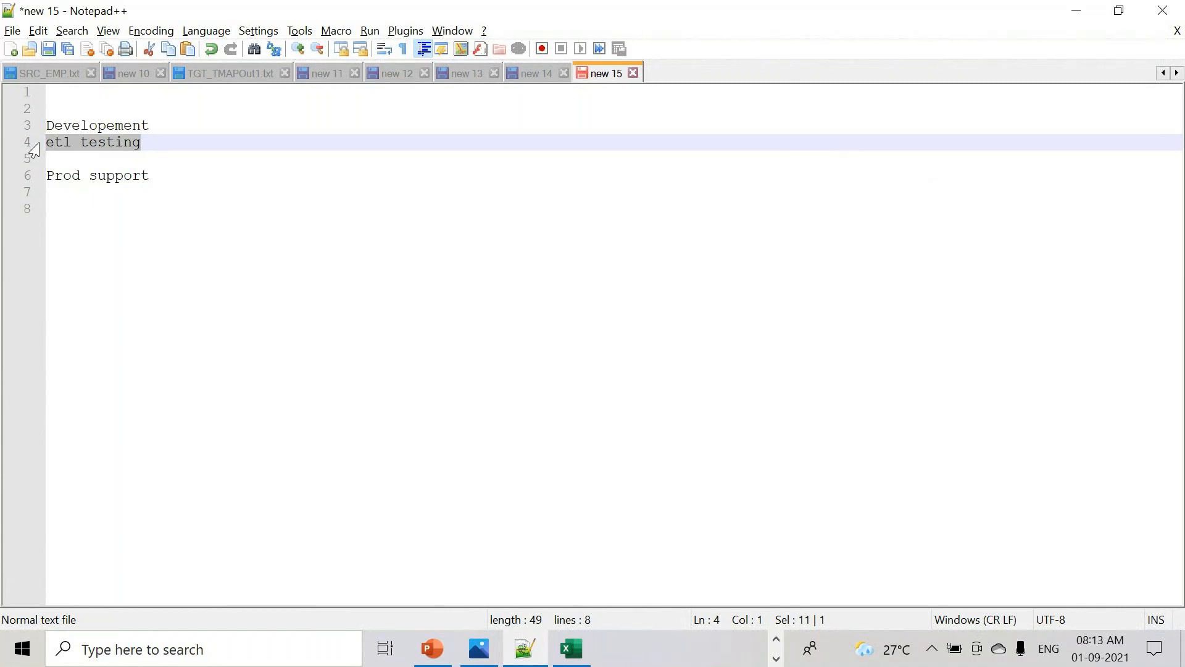
# - Move 'etl testing' from line 4 onto a new line below 'Prod support'
pyautogui.press('Delete')
pyautogui.click(160, 179)
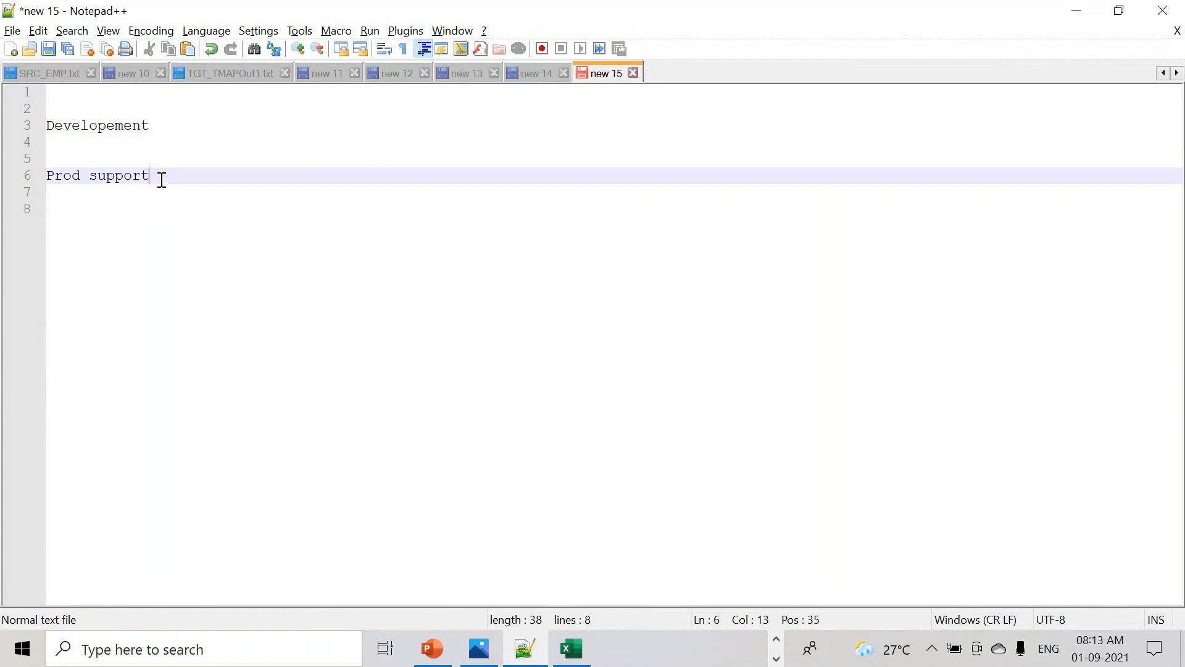
pyautogui.press('Return')
pyautogui.press('Return')
pyautogui.write('etl testing')
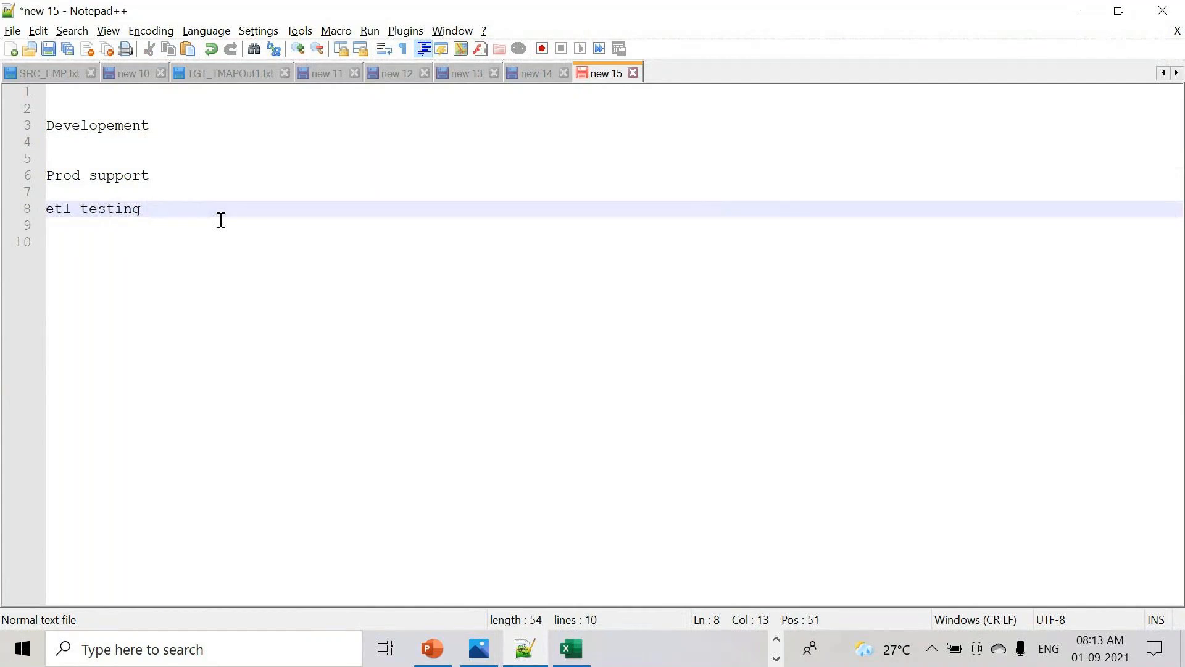
# - Check the Developement, Prod support and etl testing lines, then return to the 'new 14' tab
pyautogui.moveTo(167, 127); pyautogui.dragTo(36, 135)
pyautogui.moveTo(230, 197); pyautogui.dragTo(37, 179)
pyautogui.click(163, 134)
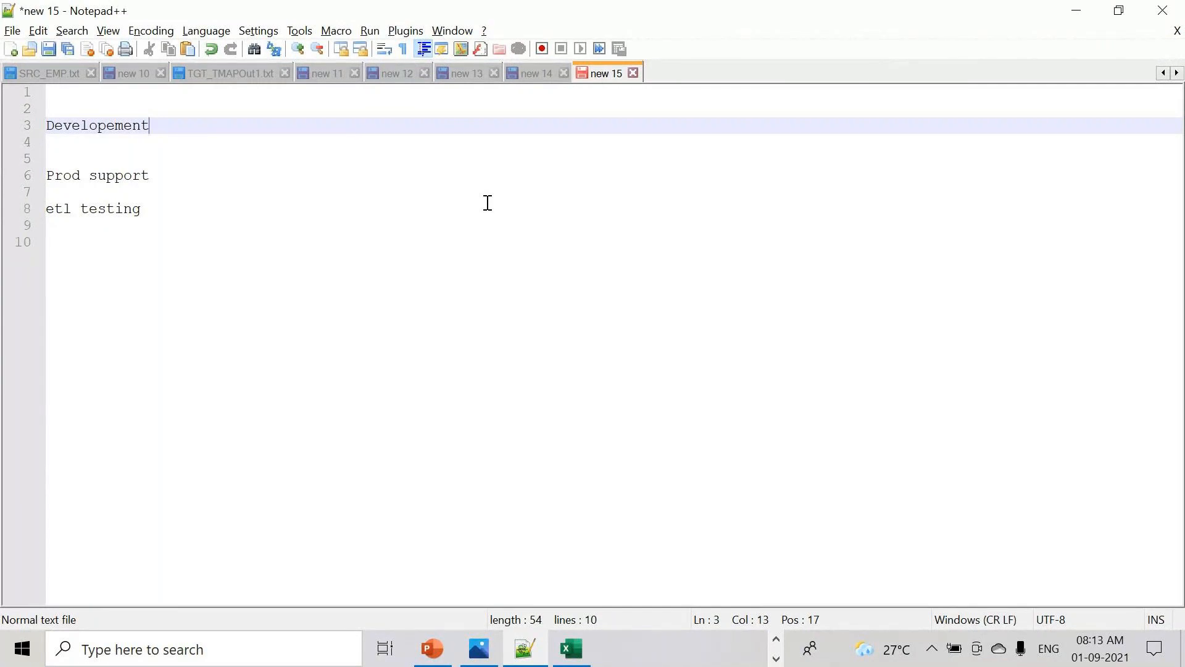
pyautogui.moveTo(164, 124); pyautogui.dragTo(19, 128)
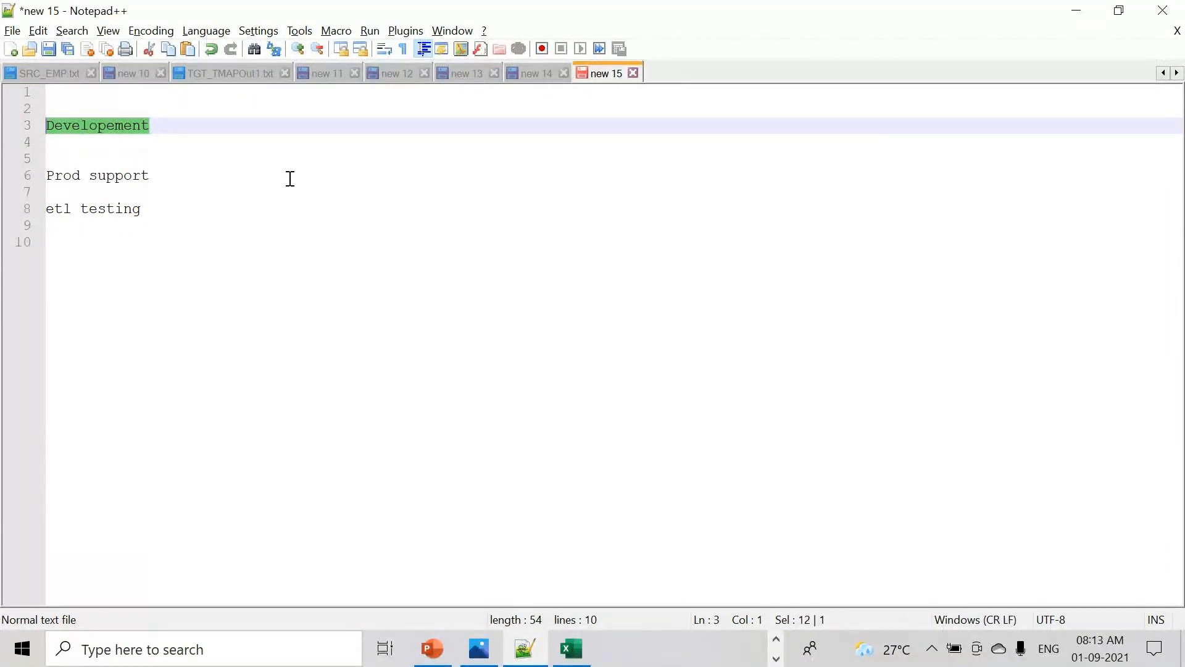
pyautogui.click(193, 125)
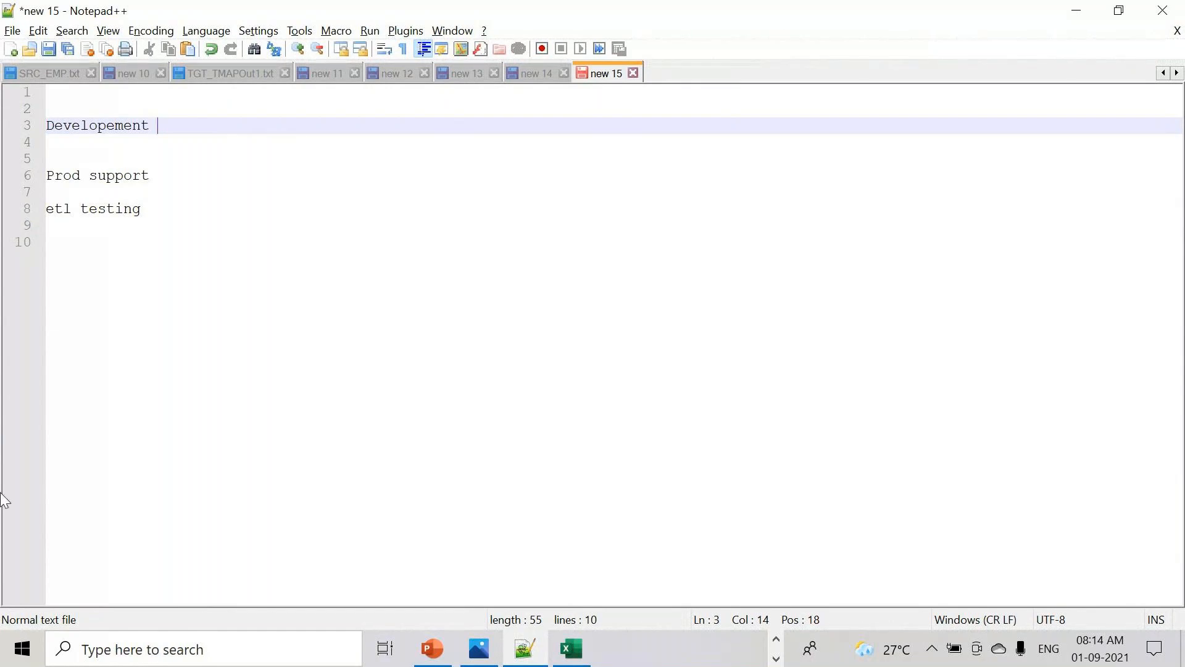
pyautogui.click(172, 211)
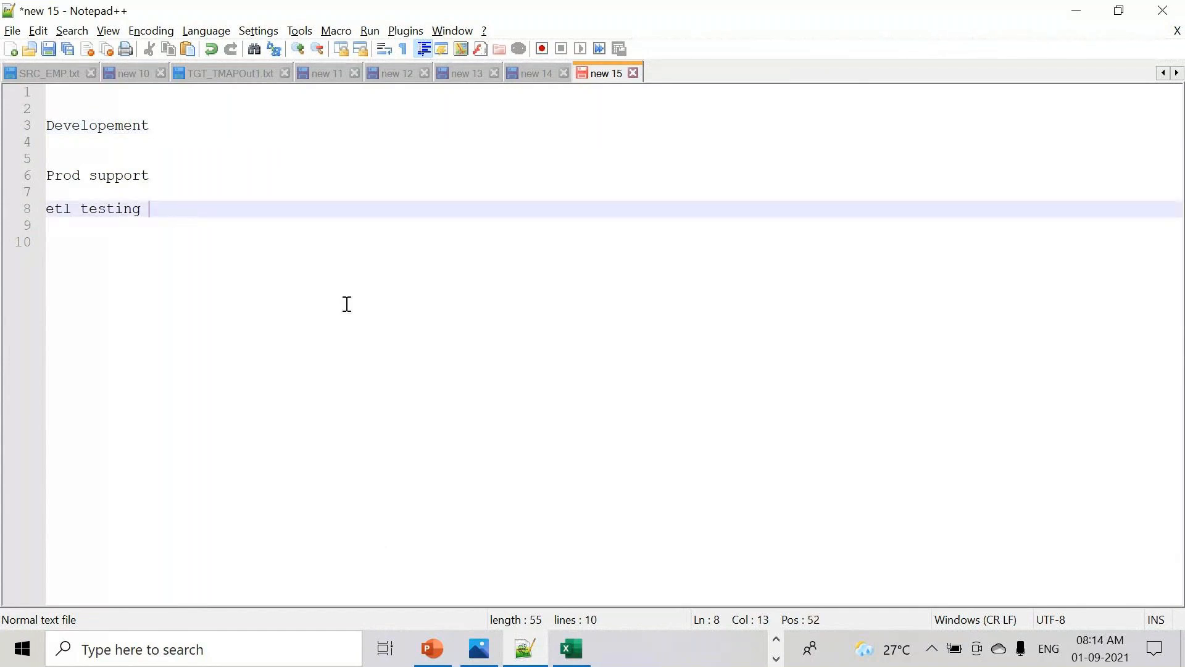
pyautogui.click(780, 640)
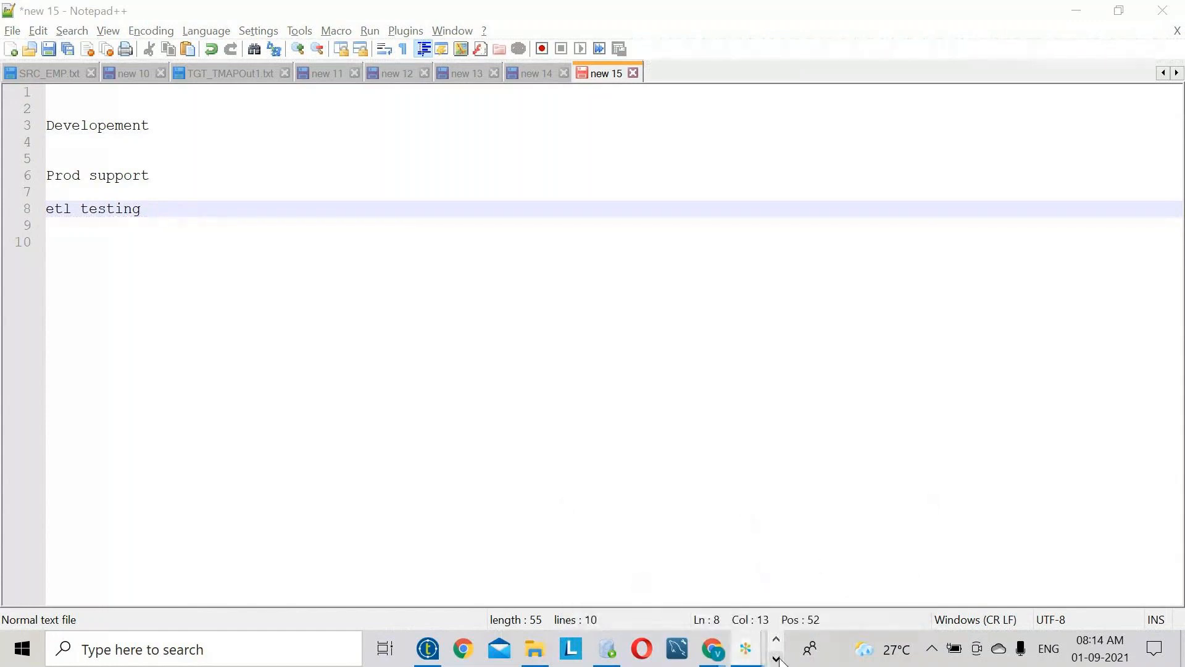
pyautogui.click(776, 658)
pyautogui.click(525, 648)
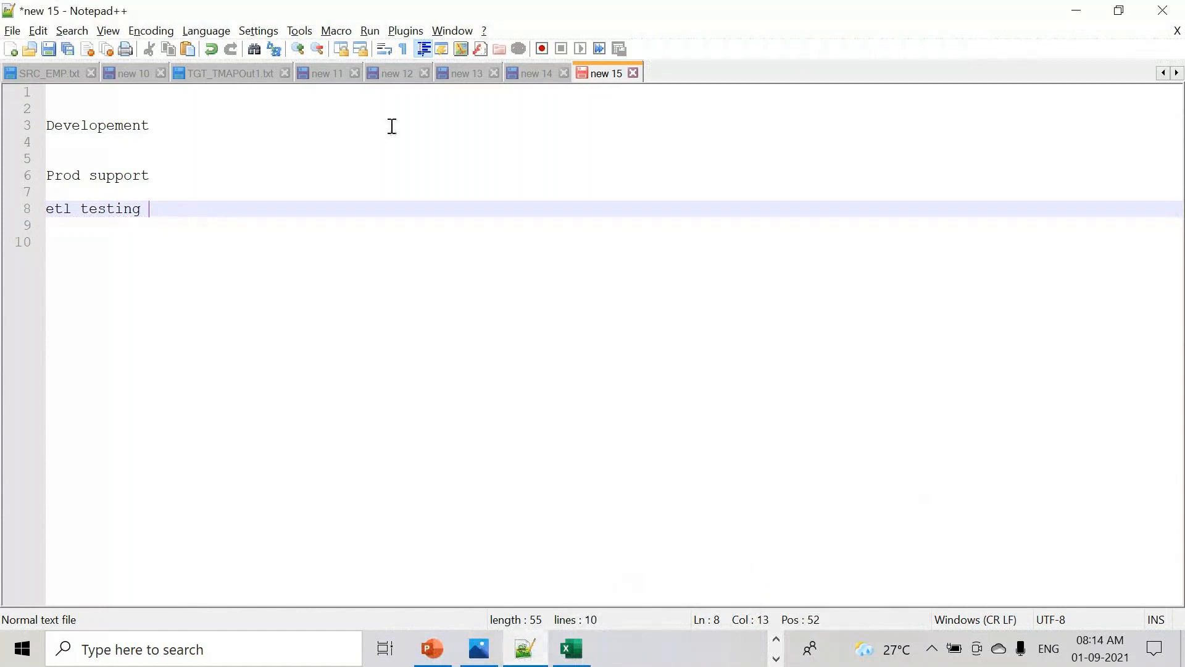
pyautogui.click(546, 79)
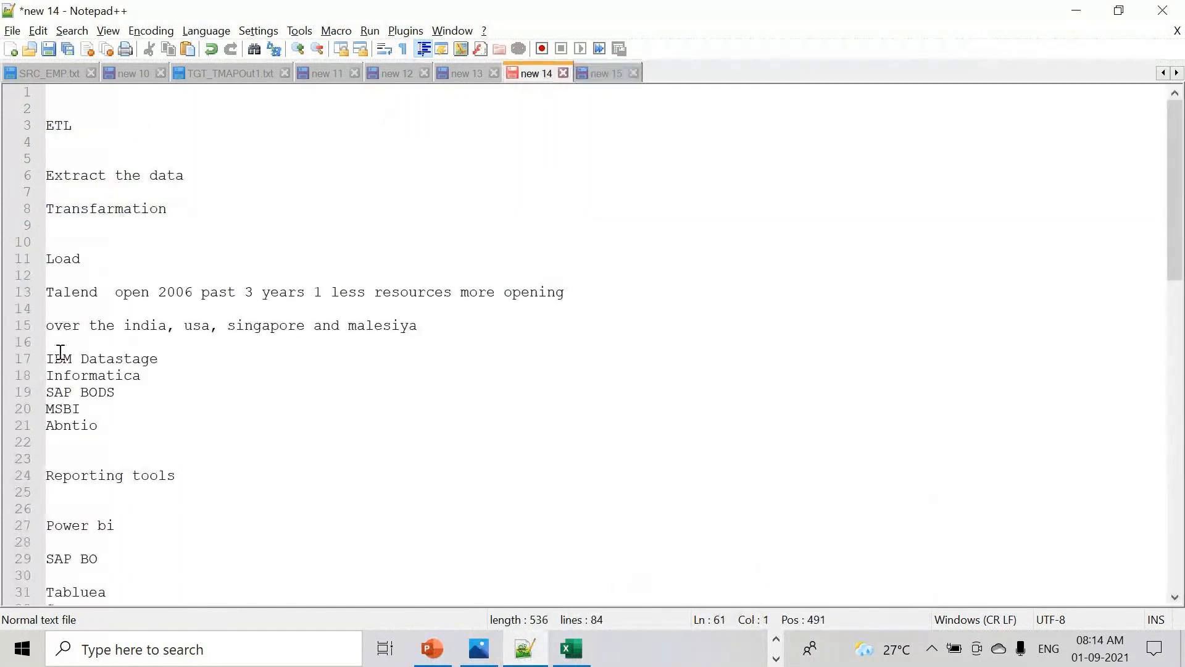
# - Insert 'Talend' above IBM Datastage, Informatica, SAP BODS, MSBI and Abntio in the tool list
pyautogui.moveTo(105, 408); pyautogui.dragTo(28, 348)
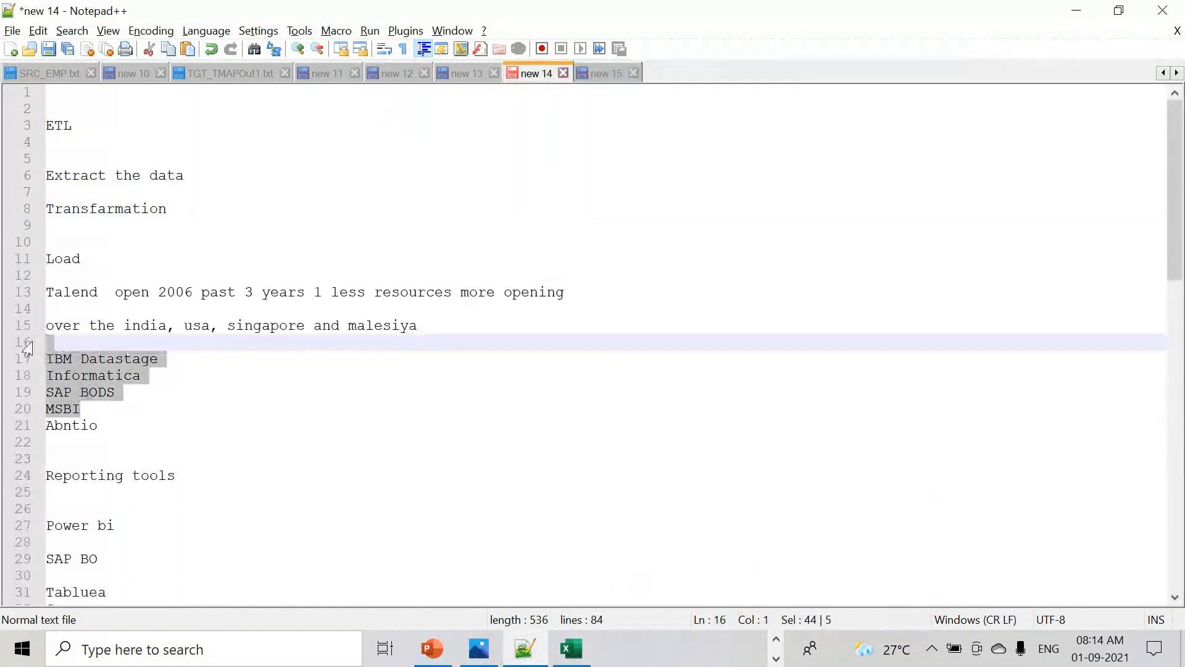
pyautogui.click(90, 341)
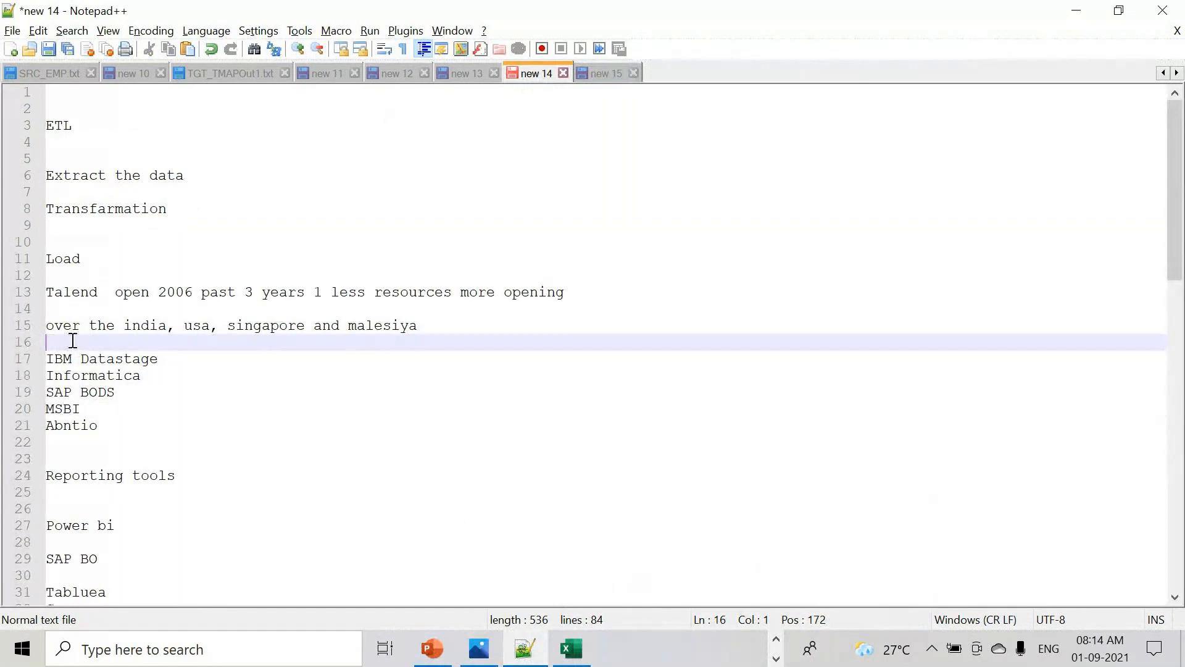
pyautogui.press('Return')
pyautogui.press('Return')
pyautogui.write('Ta')
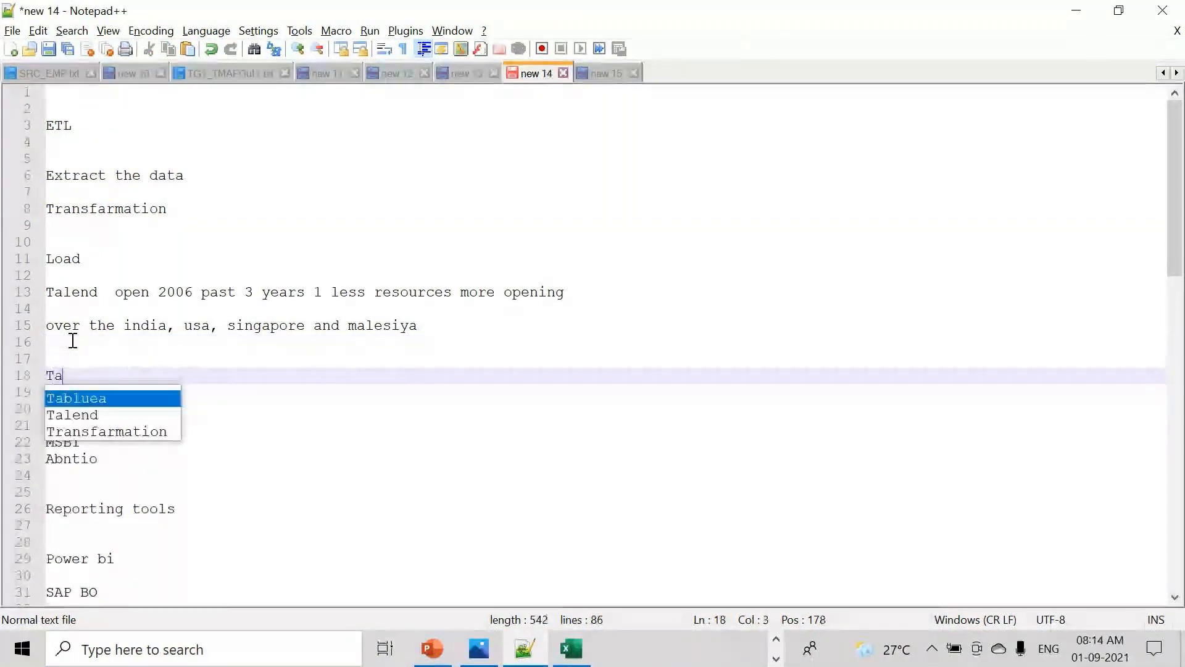
pyautogui.write('lend')
pyautogui.hotkey('shift', 'Home')
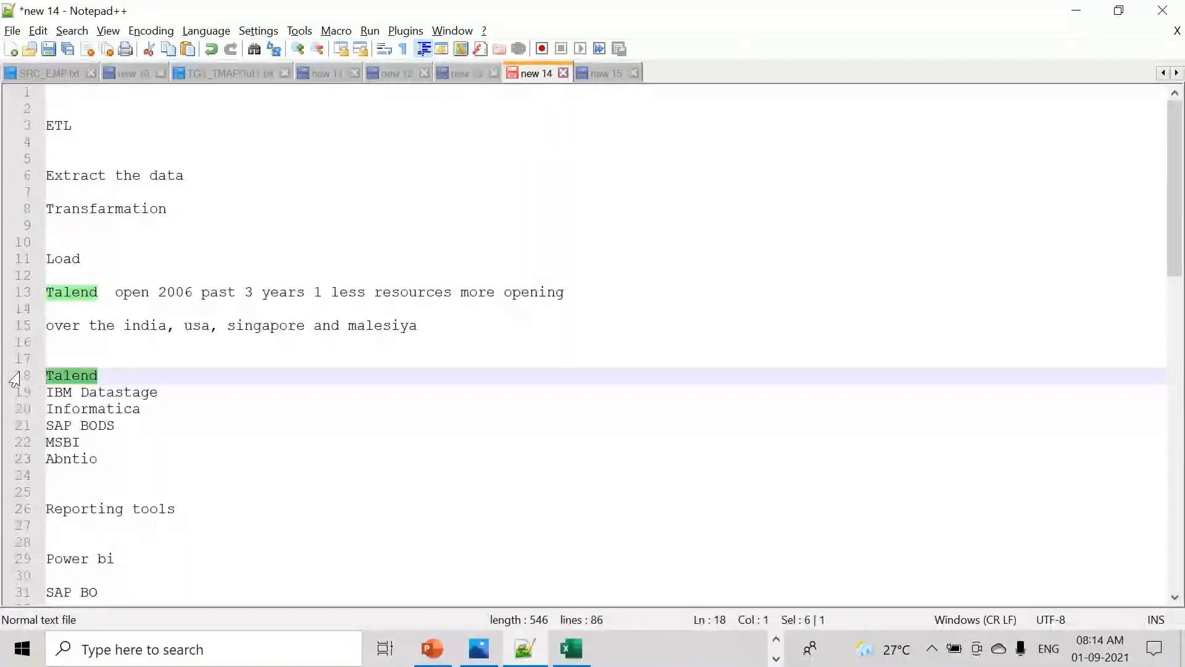
pyautogui.click(108, 453)
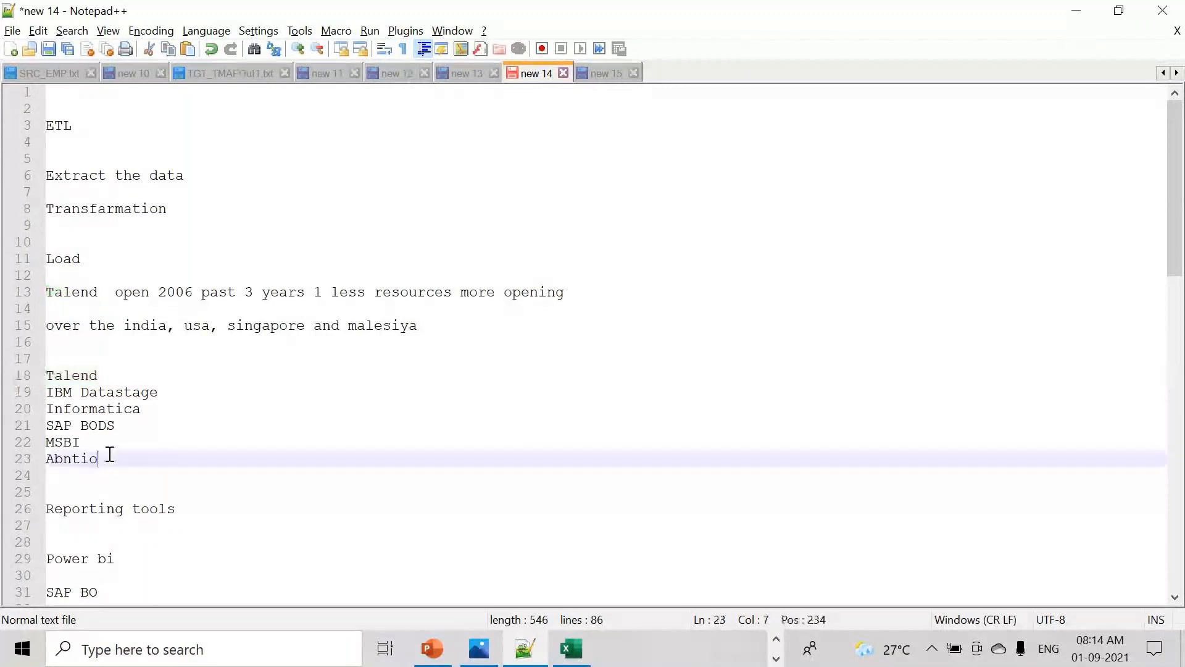
pyautogui.keyDown('shift'); pyautogui.click(28, 384); pyautogui.keyUp('shift')
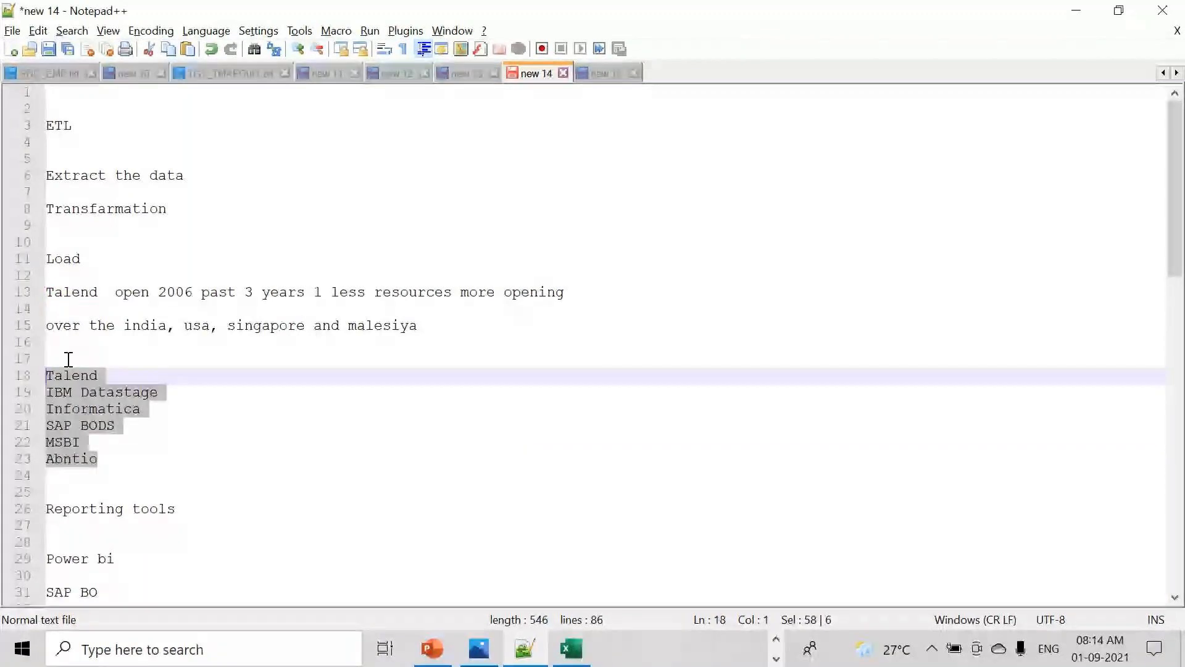
pyautogui.keyDown('shift'); pyautogui.click(39, 398); pyautogui.keyUp('shift')
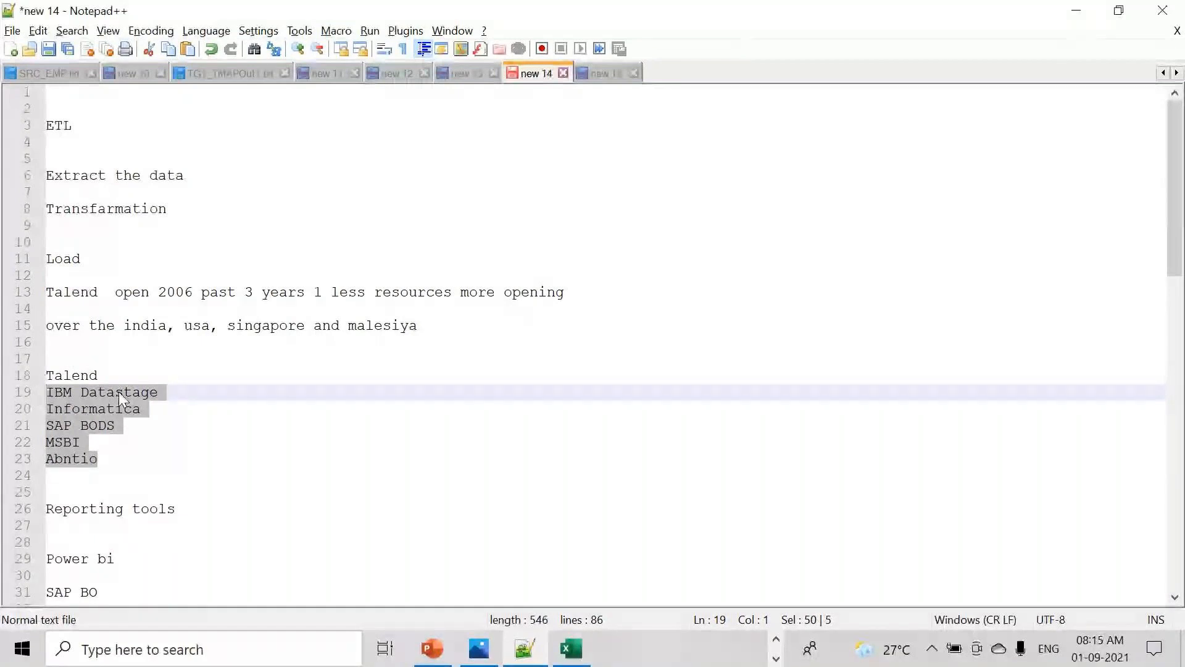
# - Create a new document containing 'they are coverting other etl tools to talend'
pyautogui.hotkey('ctrl', 'n')
pyautogui.write('they are')
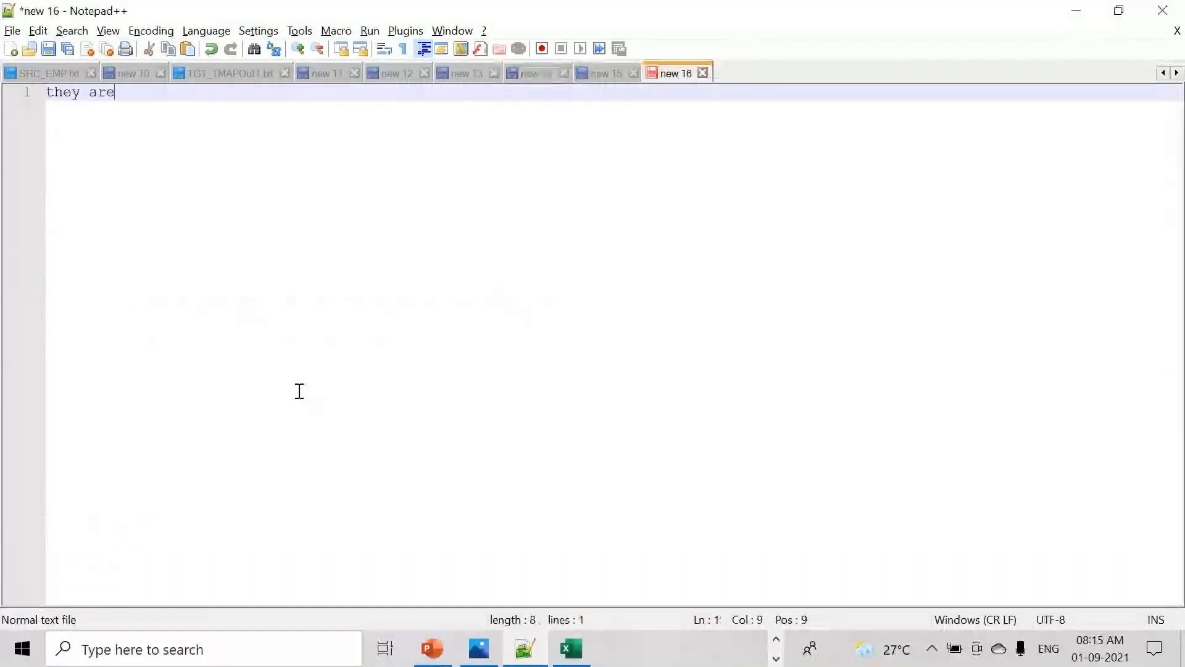
pyautogui.write(' covert')
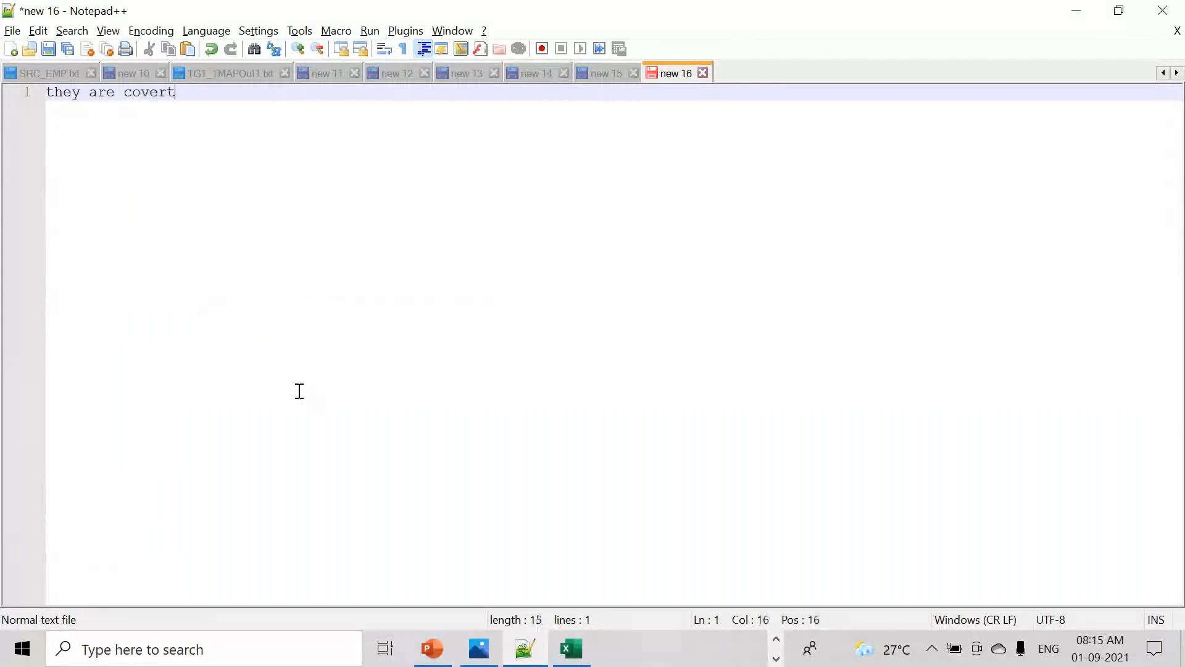
pyautogui.write('ing other et')
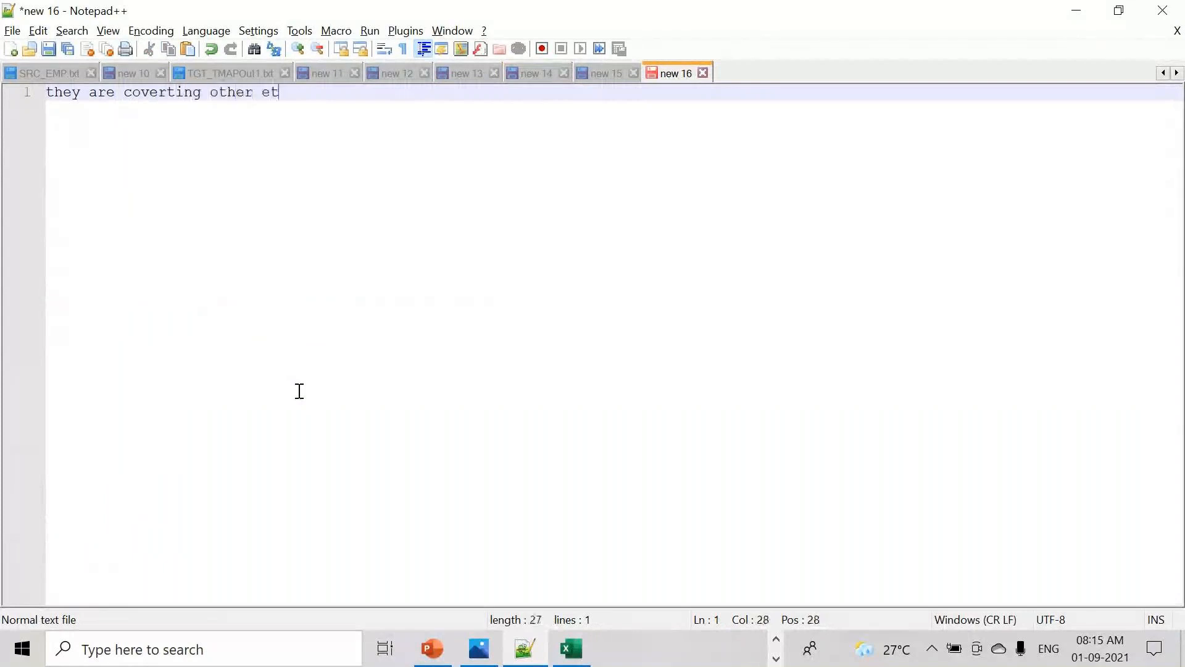
pyautogui.write('l tools to talend')
pyautogui.press('Return')
pyautogui.press('Return')
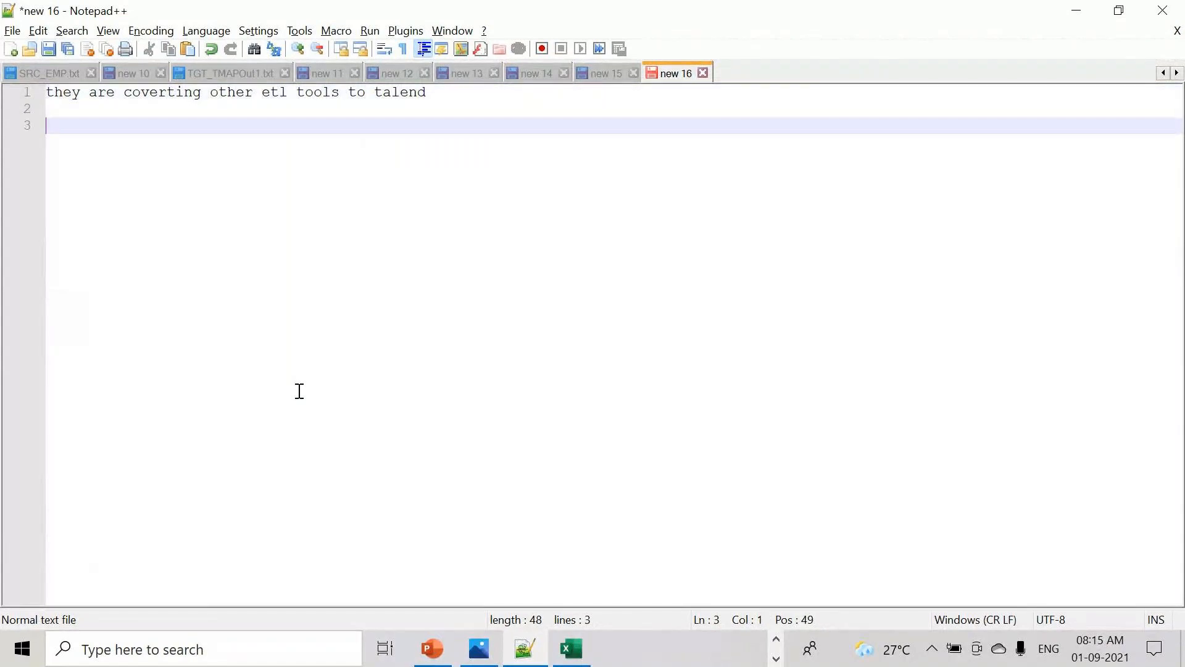
pyautogui.click(369, 91)
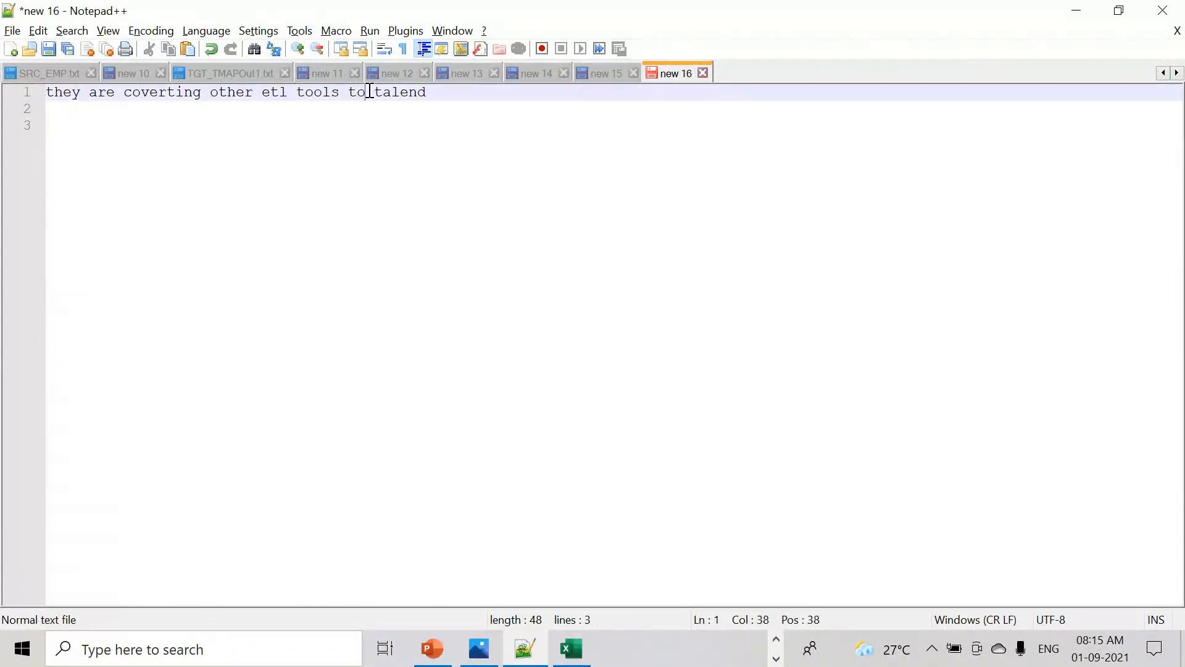
pyautogui.moveTo(369, 92)
pyautogui.mouseDown()
pyautogui.moveTo(441, 91)
pyautogui.moveTo(374, 92)
pyautogui.mouseUp()
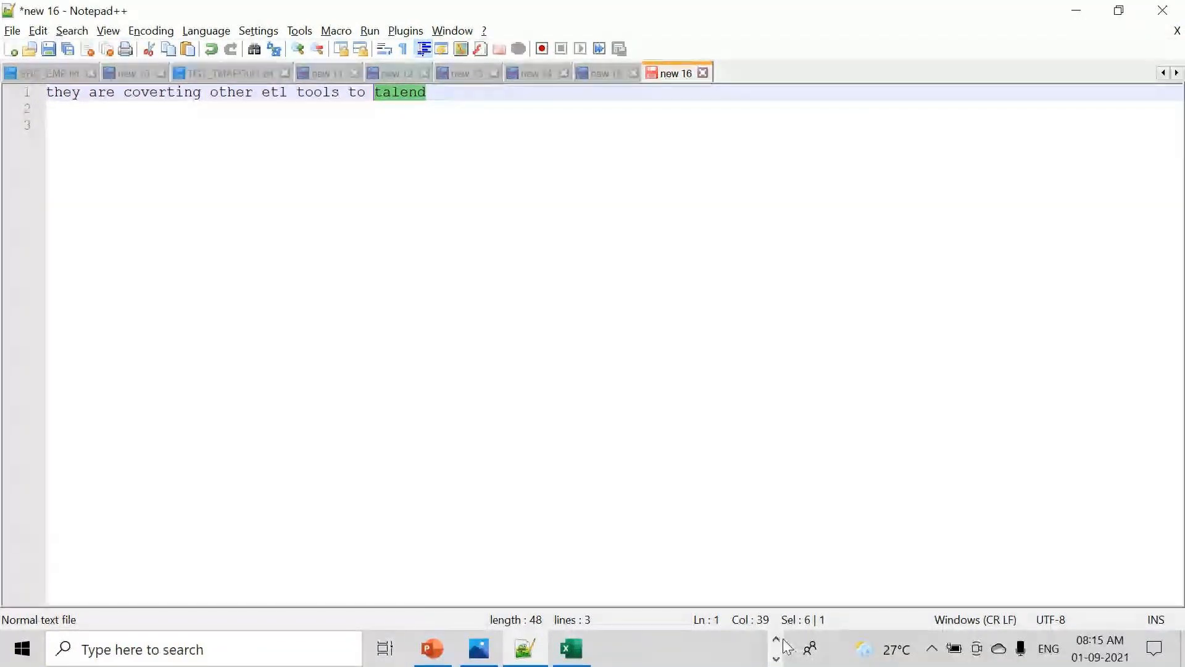
pyautogui.click(775, 658)
# - Open SRC_EMP from BATCH930AM_6TH_AUGUST_2021\SOURCE with Edit with Notepad++, then select its employee data
pyautogui.click(535, 648)
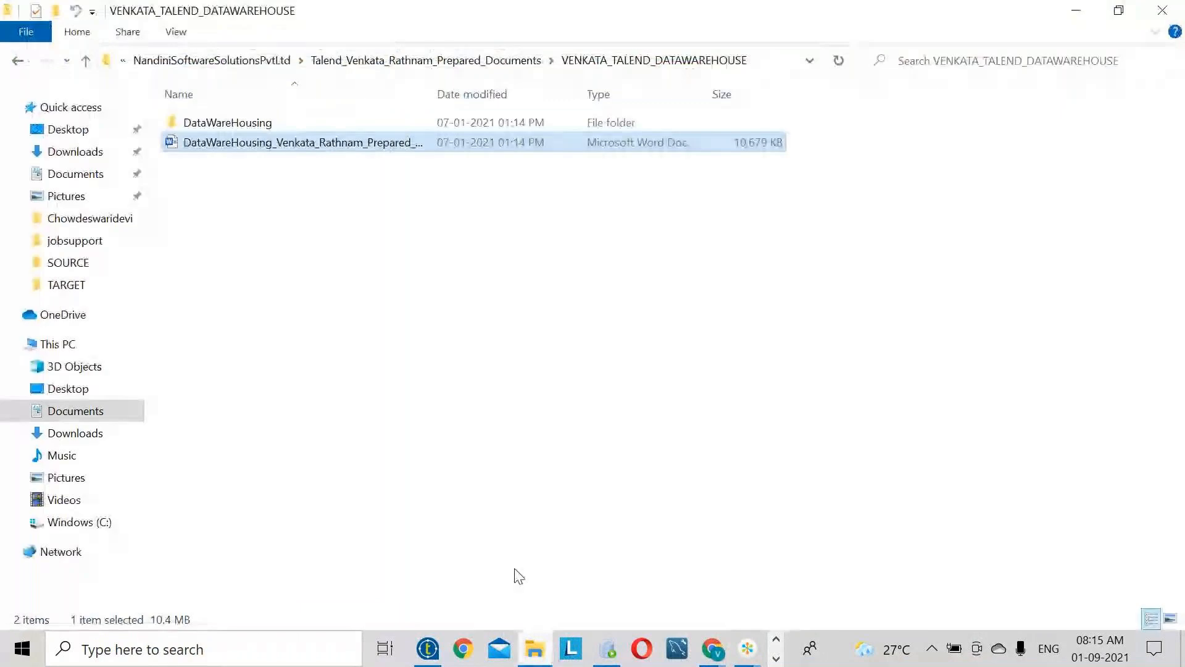
pyautogui.click(491, 68)
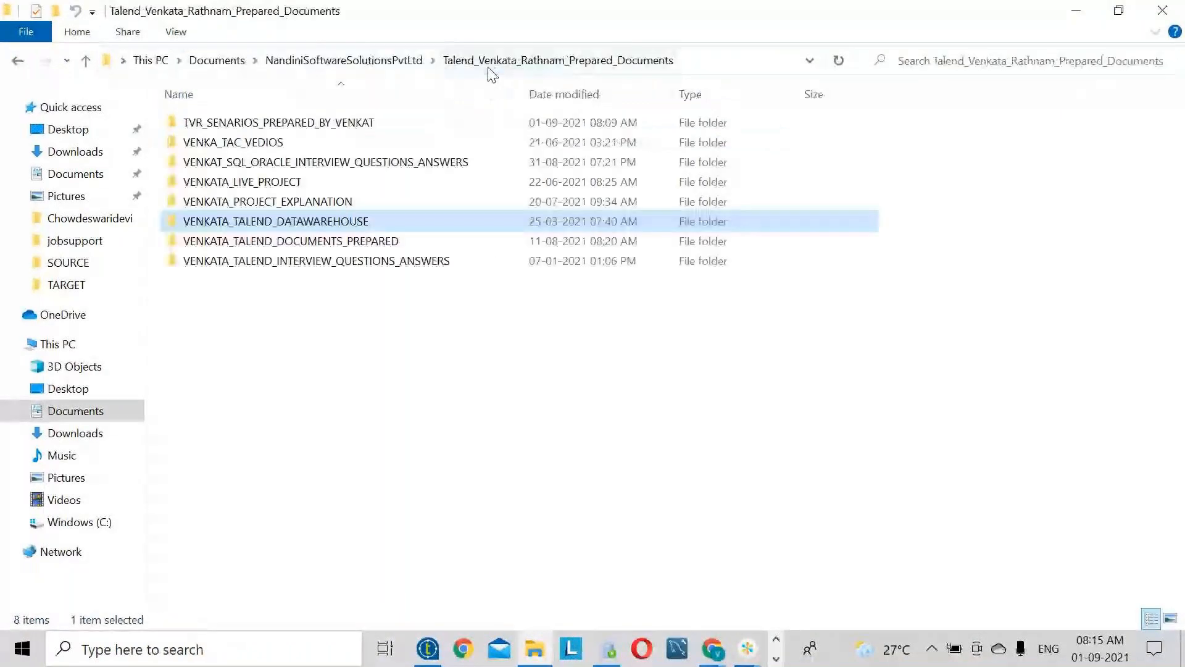
pyautogui.click(356, 70)
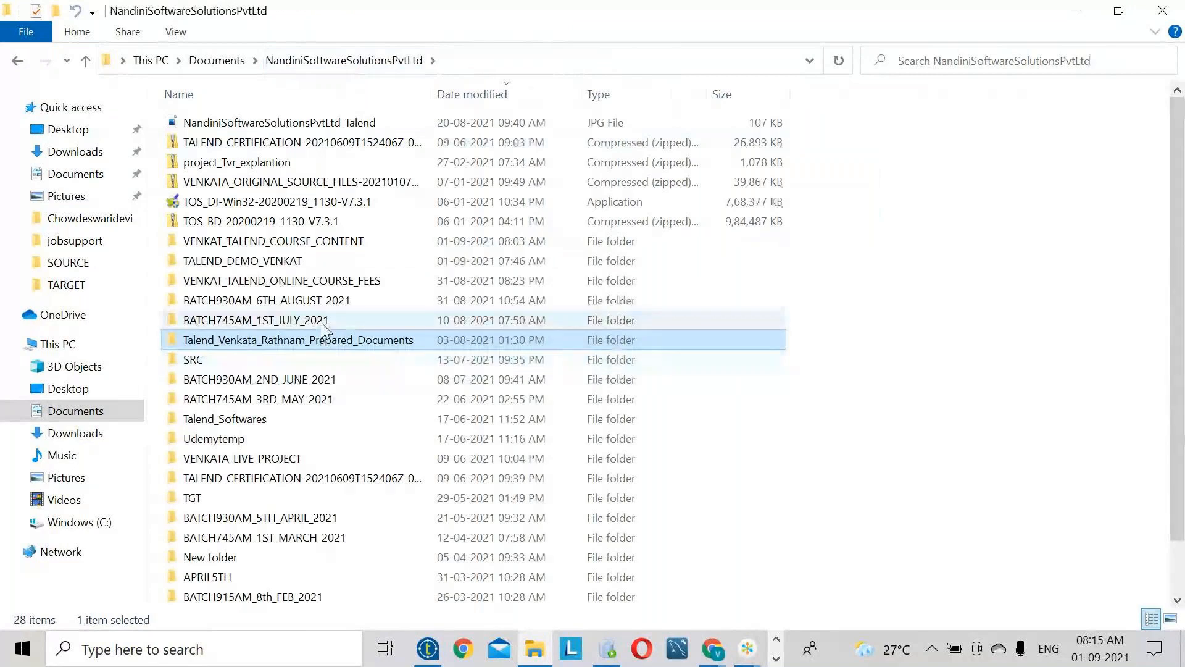
pyautogui.doubleClick(309, 300)
pyautogui.click(232, 242)
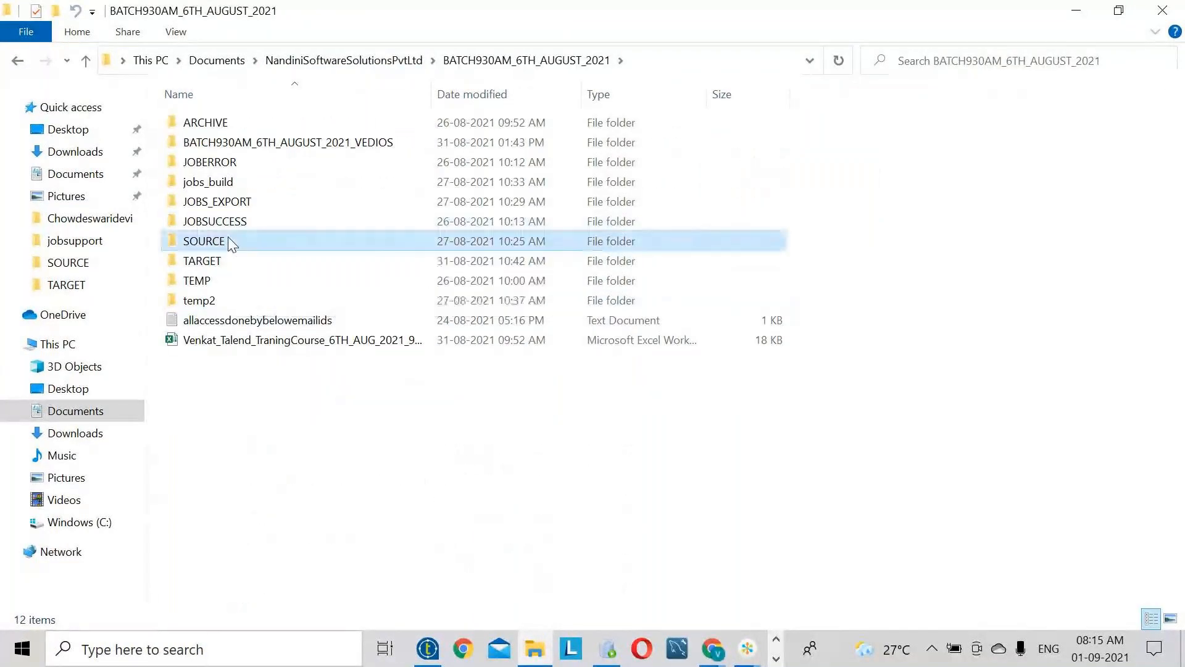
pyautogui.doubleClick(231, 242)
pyautogui.click(234, 127)
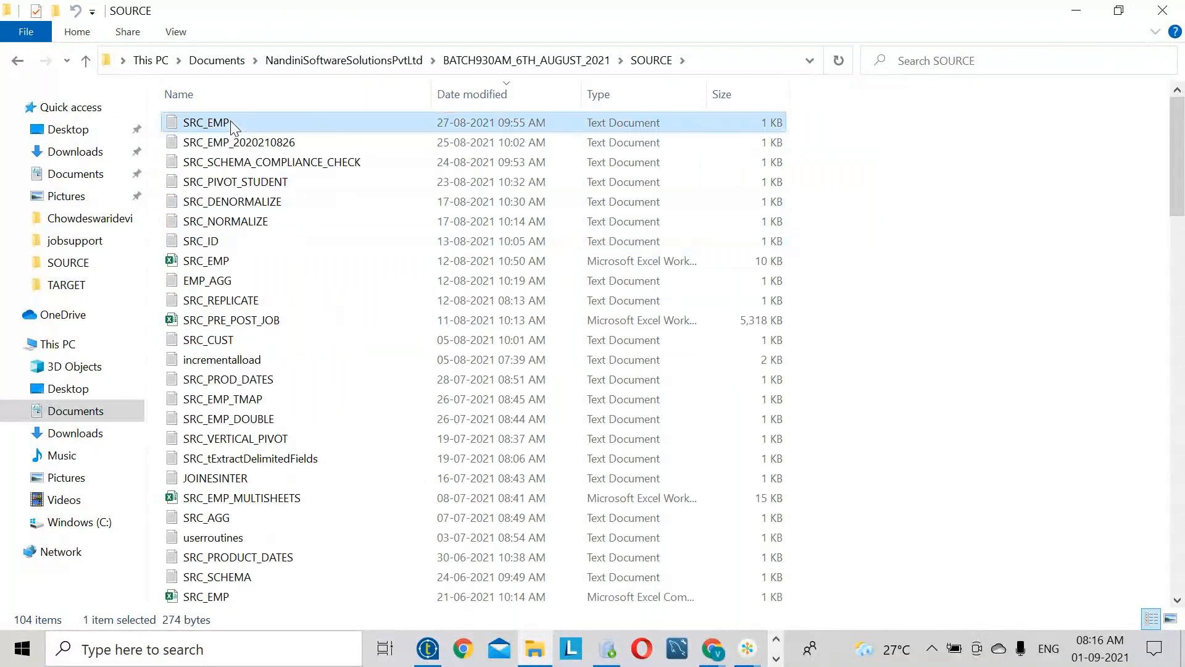
pyautogui.rightClick(232, 127)
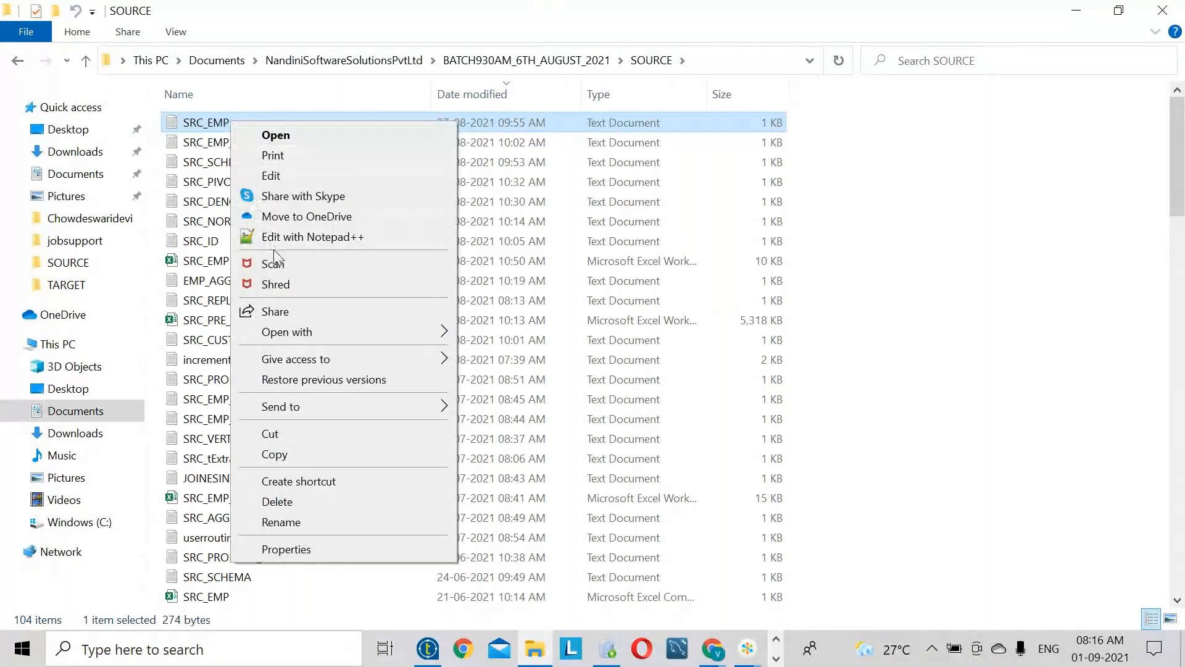
pyautogui.click(309, 237)
pyautogui.moveTo(276, 273); pyautogui.dragTo(46, 93)
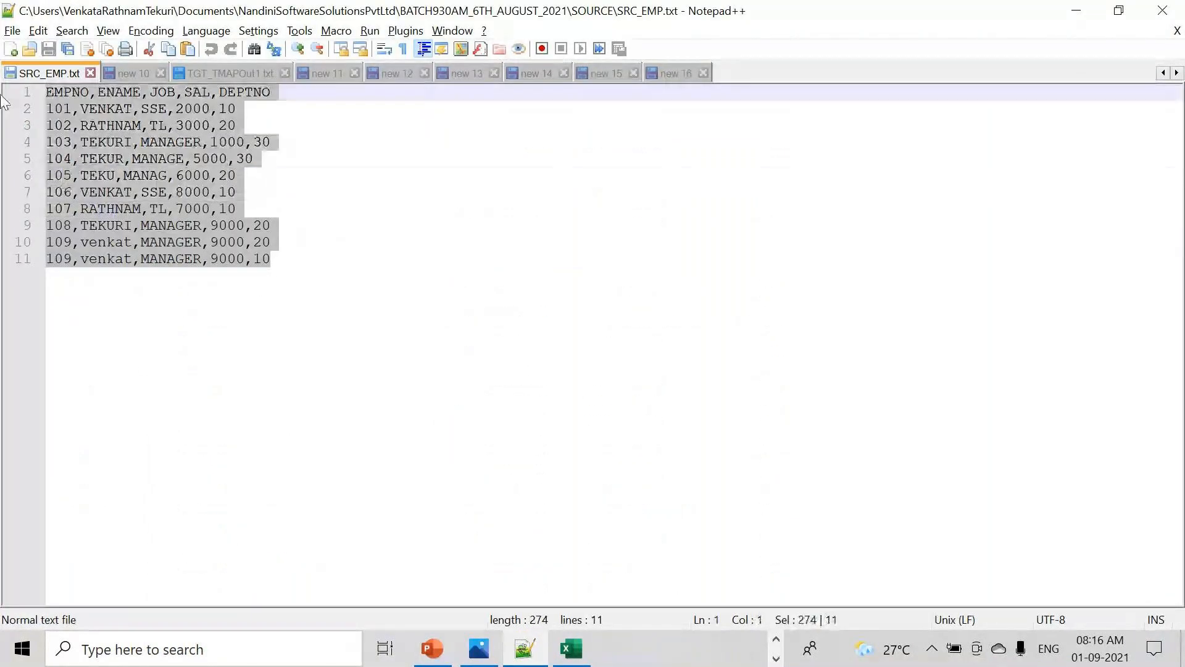
# - Close new 10 without saving, and close TGT_TMAPOut1.txt
pyautogui.click(161, 71)
pyautogui.click(598, 385)
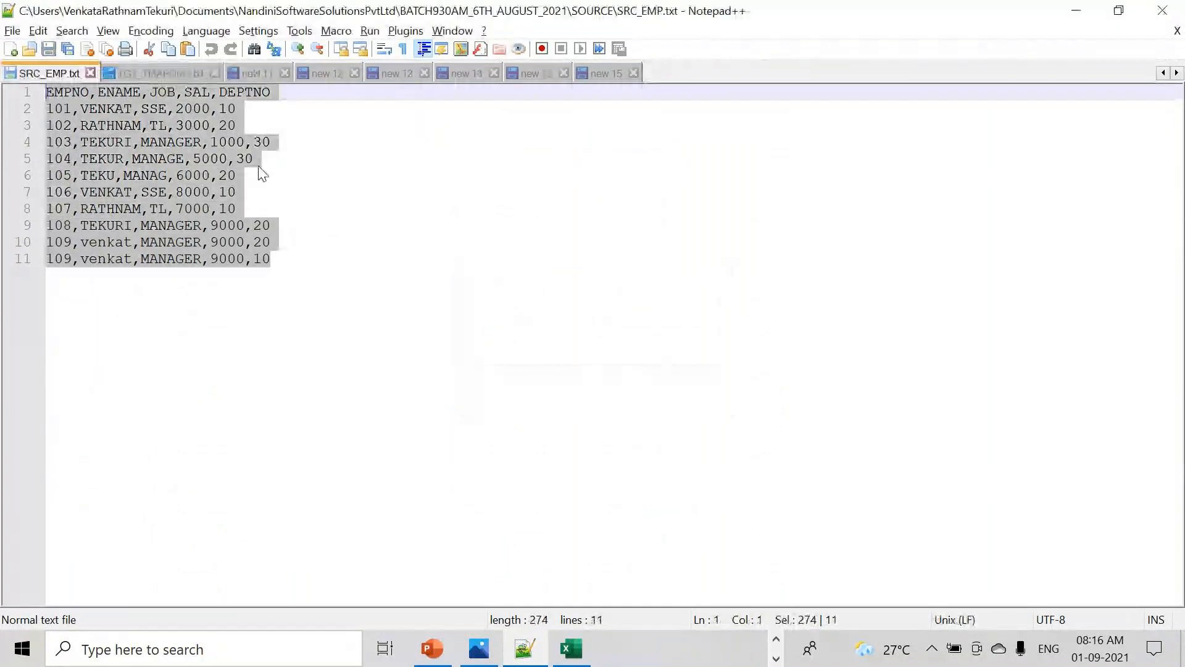
pyautogui.click(157, 73)
pyautogui.click(214, 73)
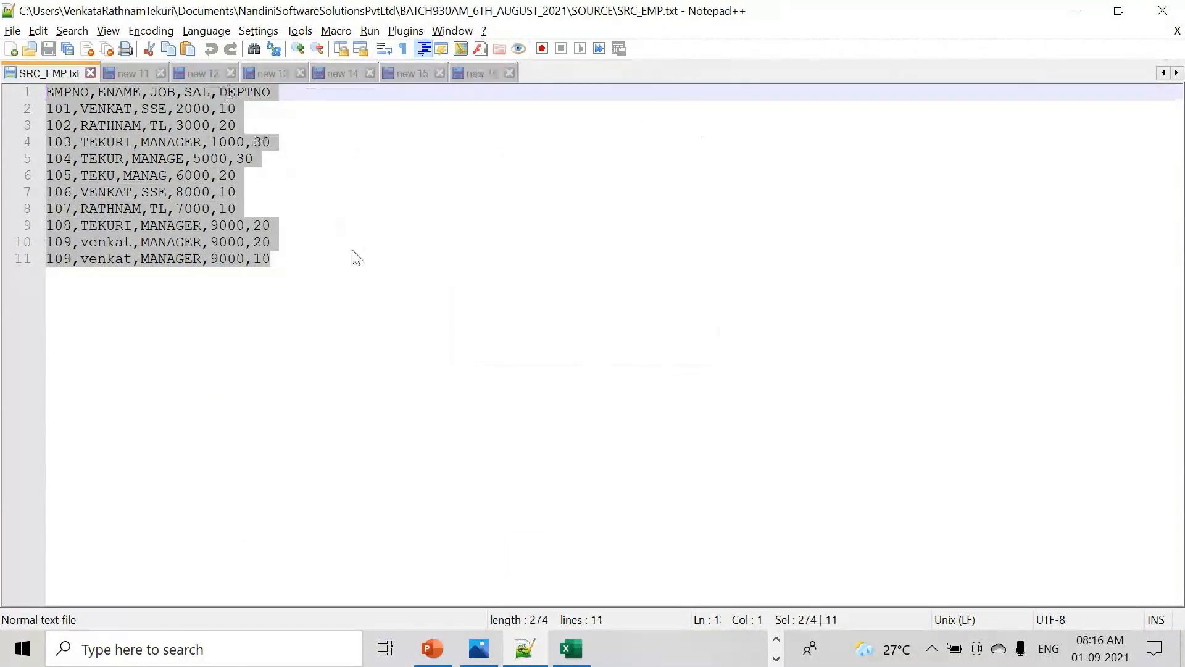
# - In SRC_EMP.txt, highlight the EMPNO, ENAME, JOB, SAL, DEPTNO column names and a department 10 value
pyautogui.moveTo(297, 263); pyautogui.dragTo(75, 124)
pyautogui.hotkey('ctrl', 'a')
pyautogui.doubleClick(69, 91)
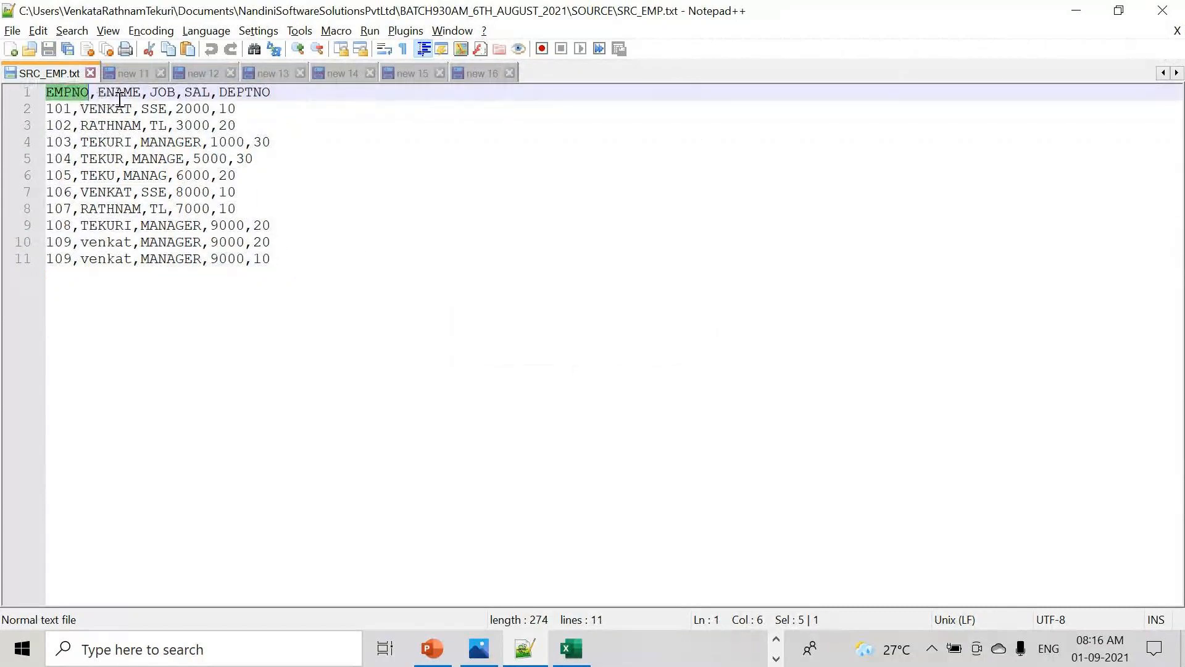
pyautogui.doubleClick(125, 92)
pyautogui.doubleClick(164, 93)
pyautogui.doubleClick(197, 92)
pyautogui.doubleClick(240, 92)
pyautogui.doubleClick(261, 258)
# - Return to the start of SRC_EMP.txt and highlight the comma delimiter after EMPNO
pyautogui.hotkey('ctrl', 'a')
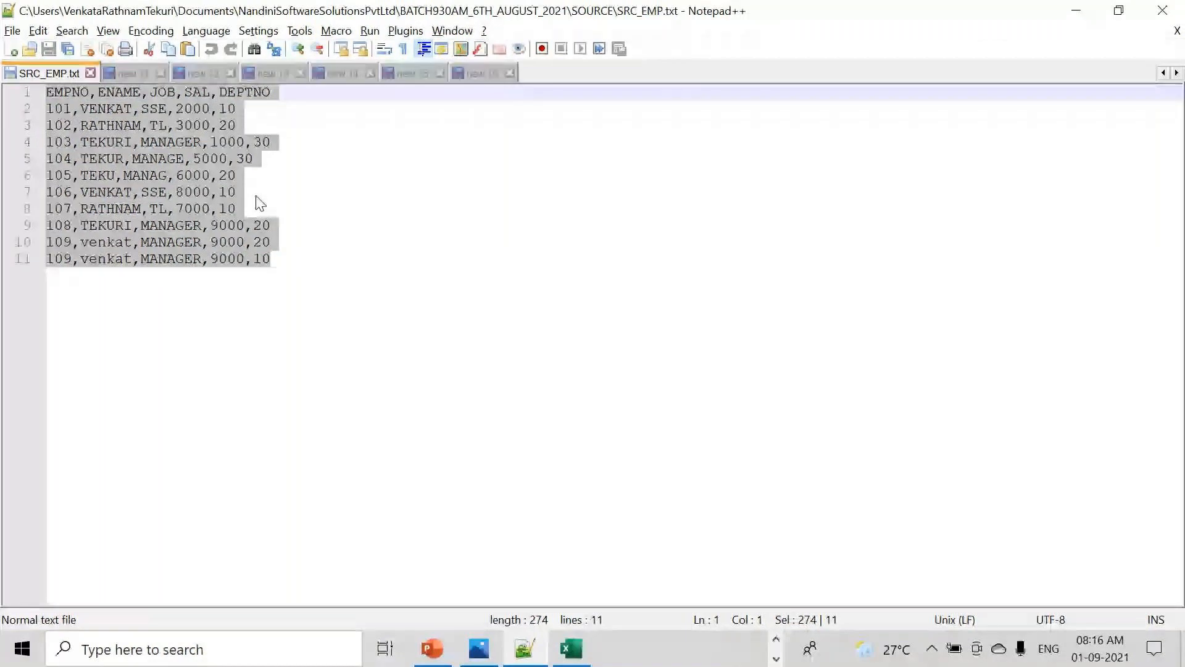
pyautogui.press('Right')
pyautogui.hotkey('ctrl', 'Home')
pyautogui.click(93, 92)
pyautogui.moveTo(92, 96); pyautogui.dragTo(99, 103)
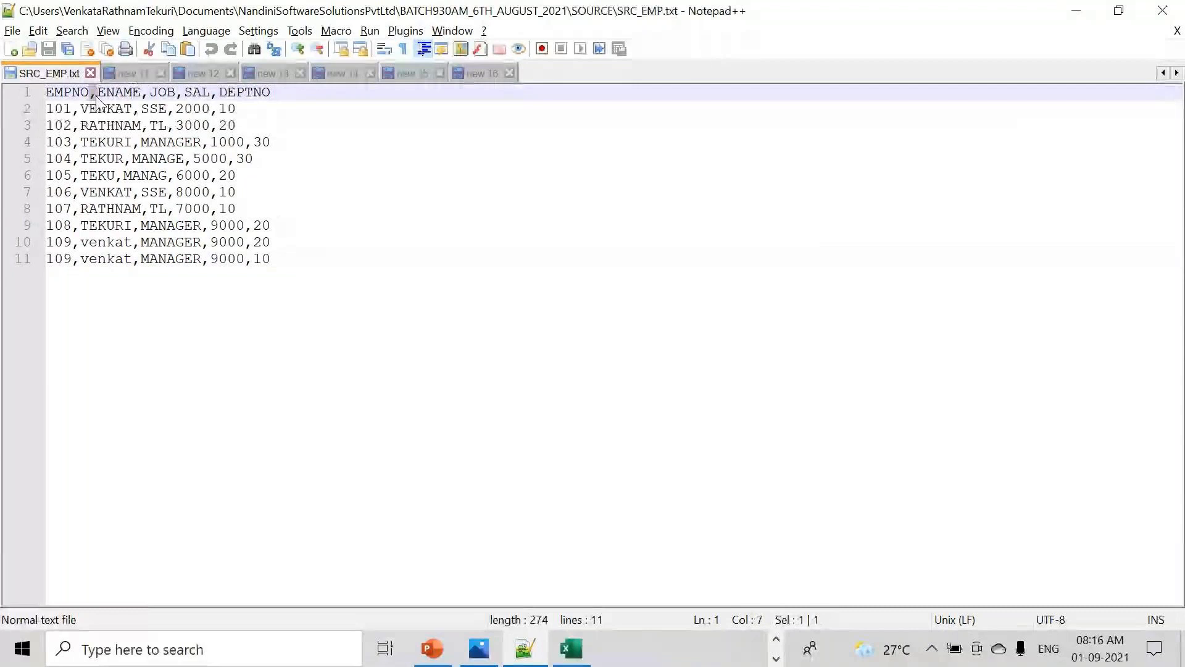
# - Copy all the SRC_EMP employee data and paste it into a new document
pyautogui.moveTo(296, 266); pyautogui.dragTo(4, 93)
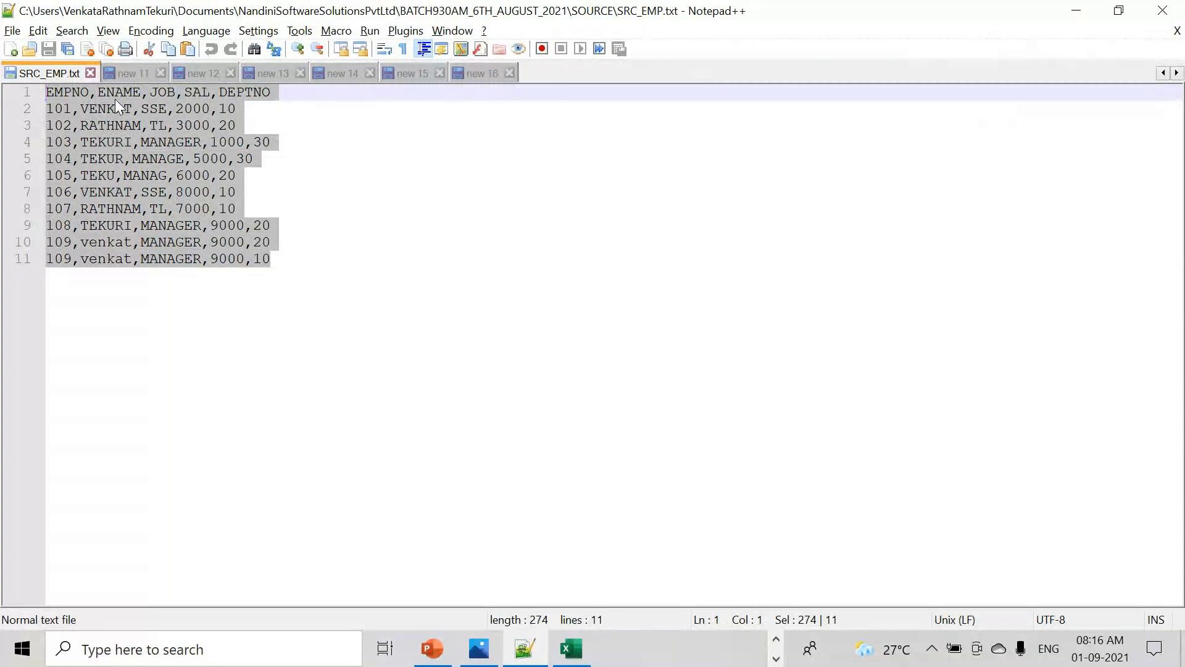
pyautogui.click(379, 272)
pyautogui.moveTo(379, 272); pyautogui.dragTo(3, 59)
pyautogui.hotkey('ctrl', 'c')
pyautogui.click(10, 50)
pyautogui.hotkey('ctrl', 'v')
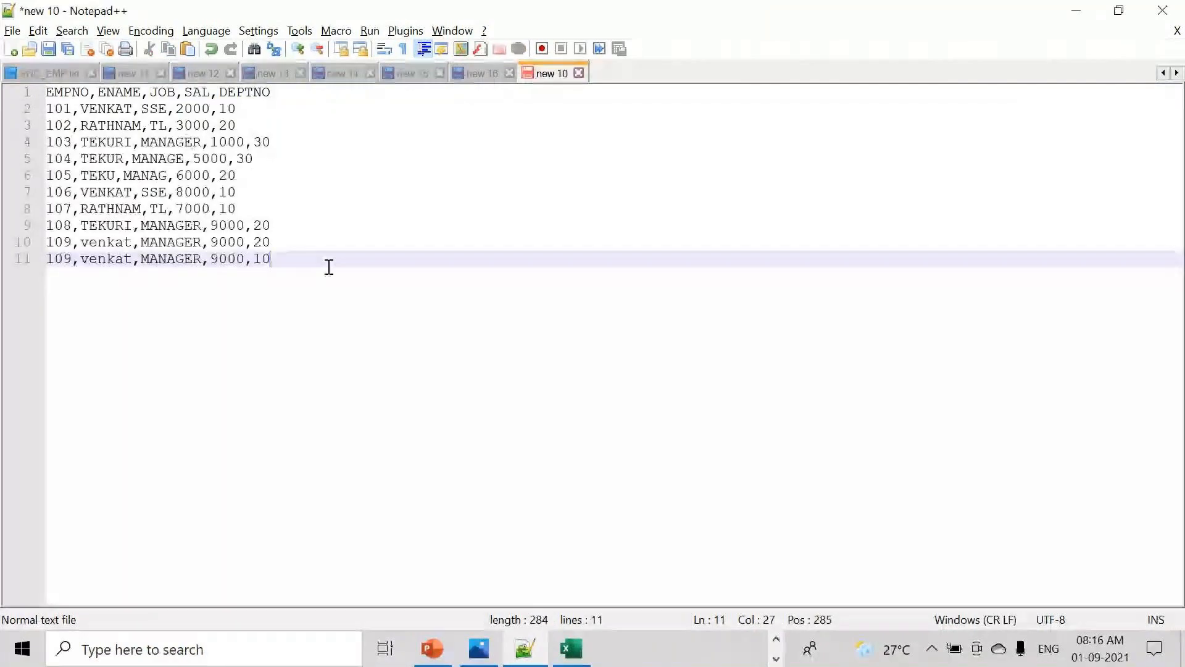
# - Below the pasted data, write the note 'i want to load another text file'
pyautogui.press('Return')
pyautogui.press('Return')
pyautogui.press('Return')
pyautogui.press('Return')
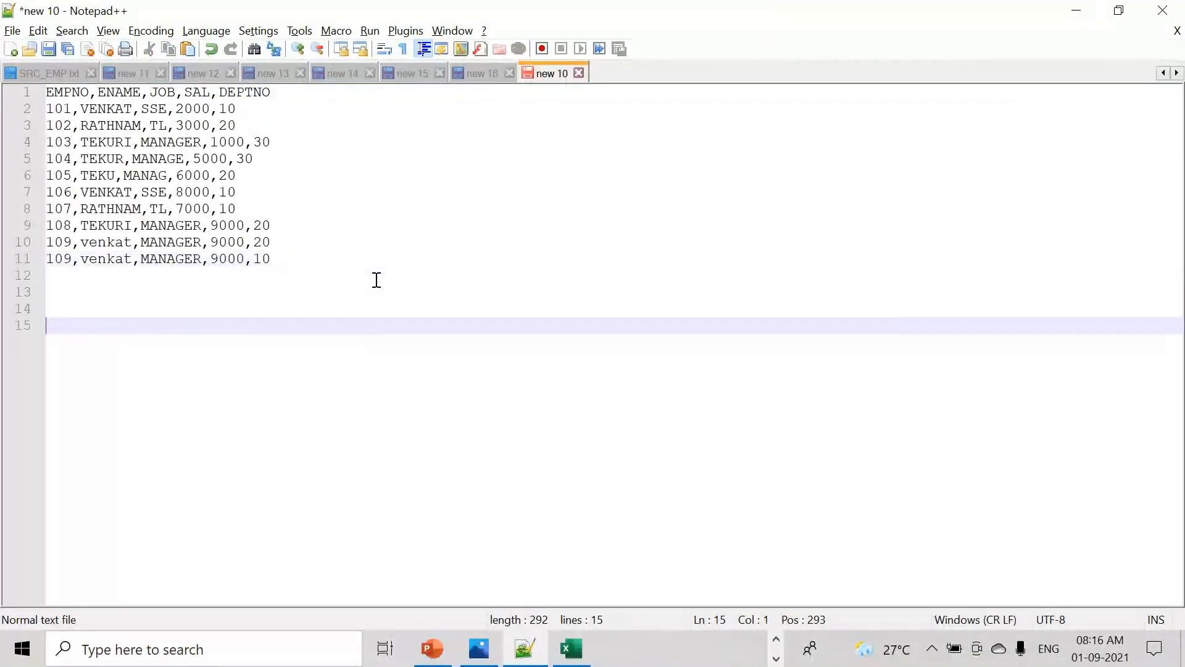
pyautogui.press('Return')
pyautogui.write('i w')
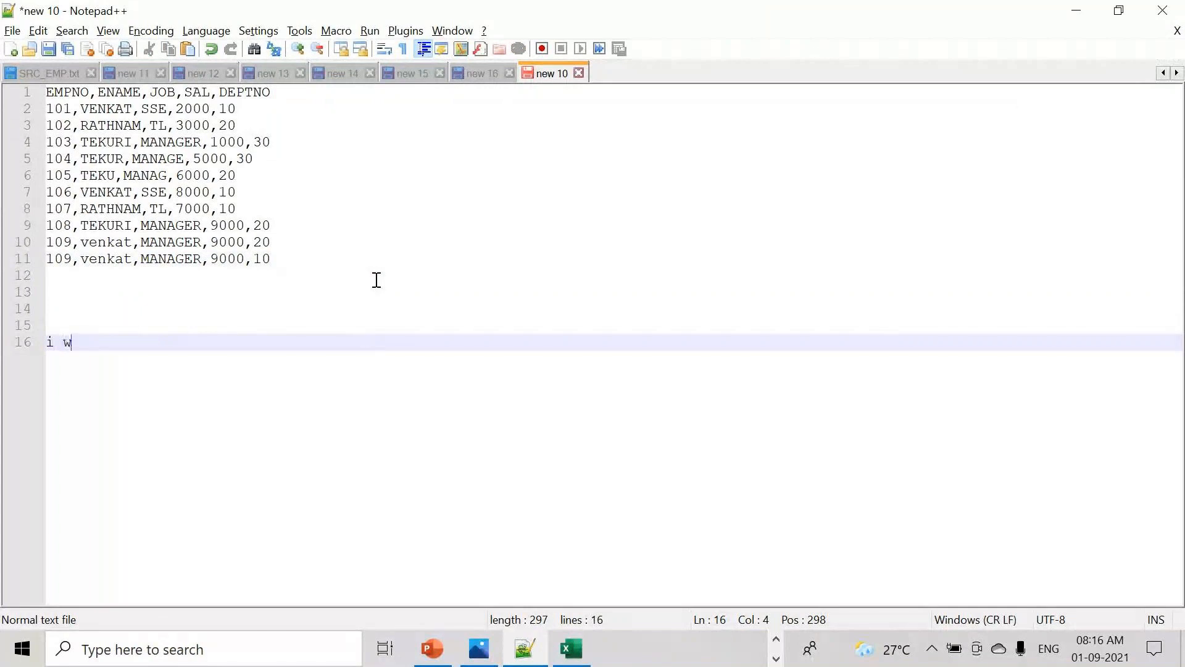
pyautogui.write('ant to load')
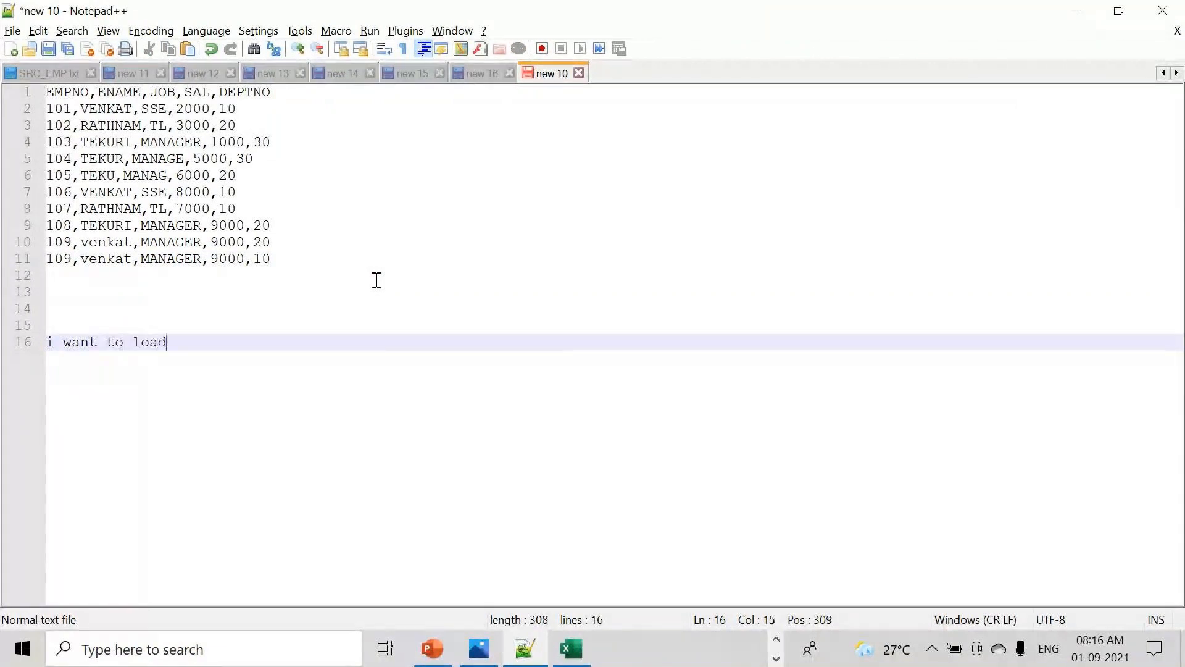
pyautogui.write(' another text file')
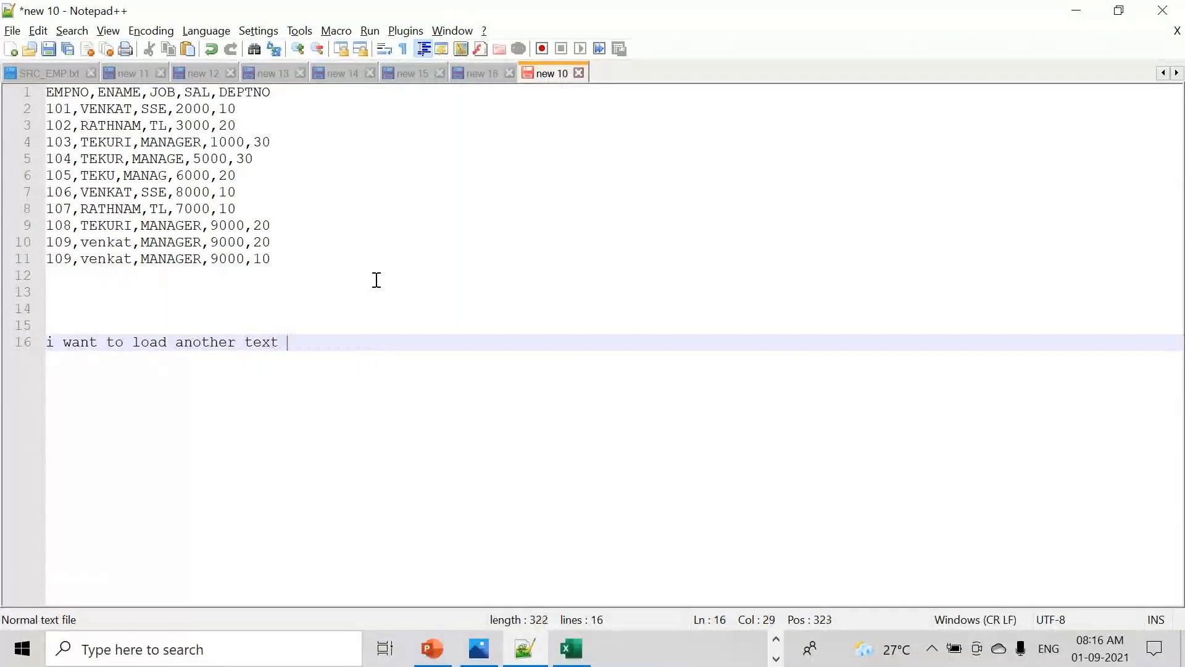
# - Add 'source' and 'read' label lines above the employee header row
pyautogui.press('Return')
pyautogui.press('Return')
pyautogui.press('Return')
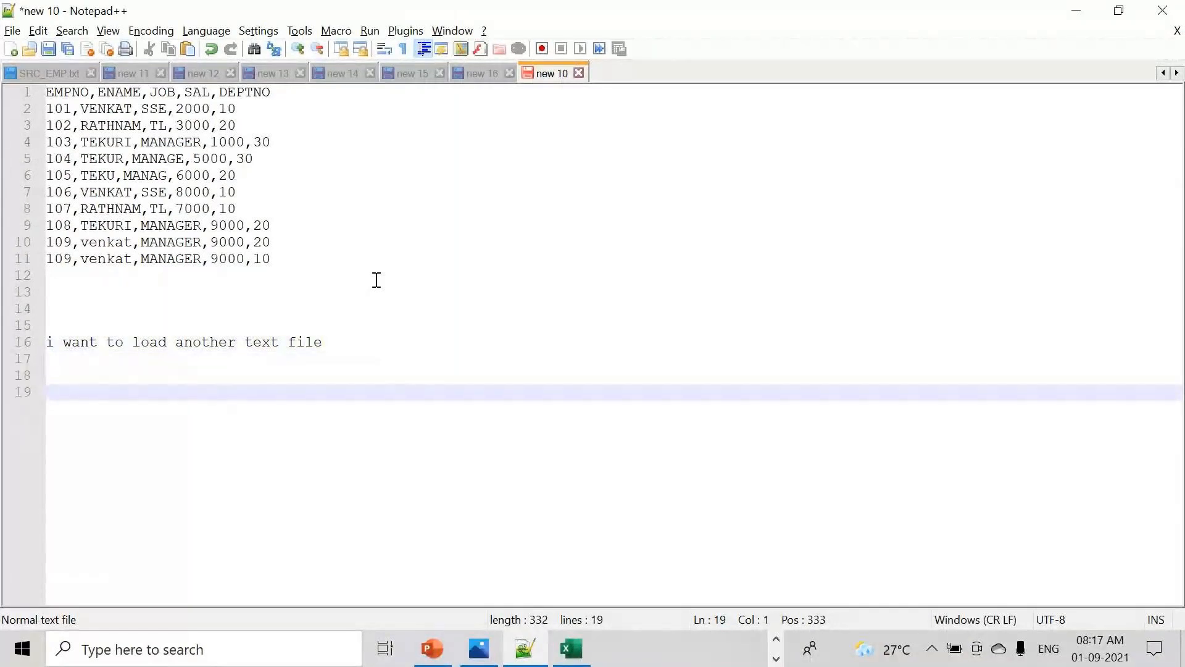
pyautogui.click(48, 93)
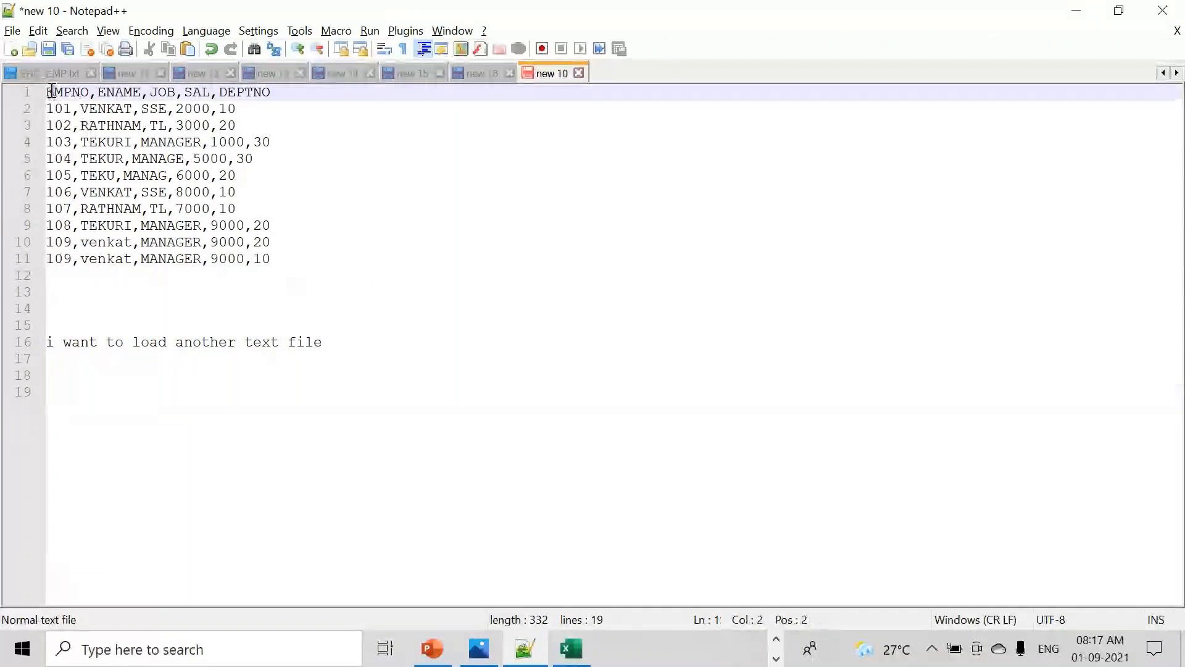
pyautogui.click(54, 93)
pyautogui.press('Home')
pyautogui.write('source')
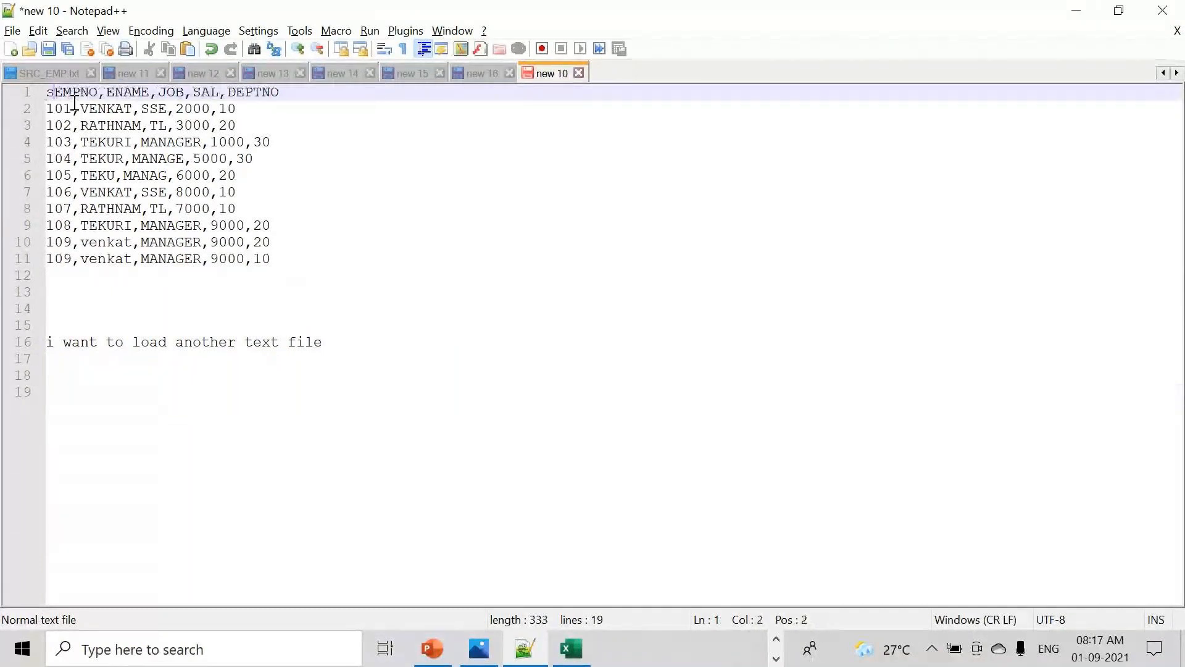
pyautogui.press('Return')
pyautogui.press('Return')
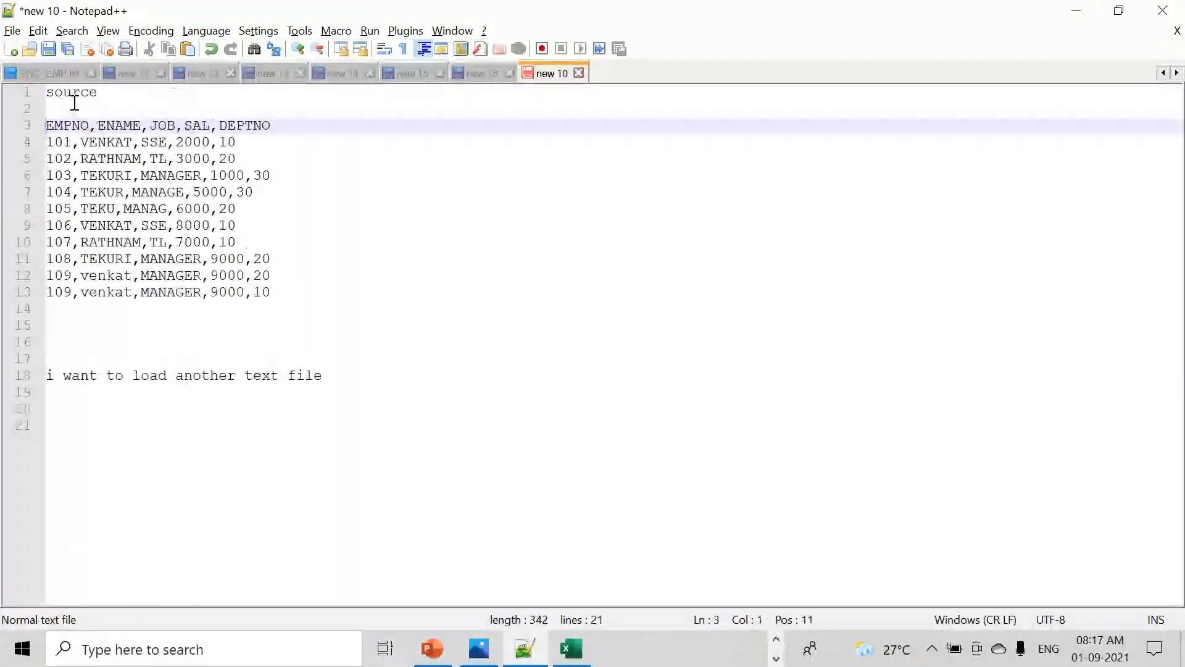
pyautogui.press('Return')
pyautogui.press('Up')
pyautogui.write('read')
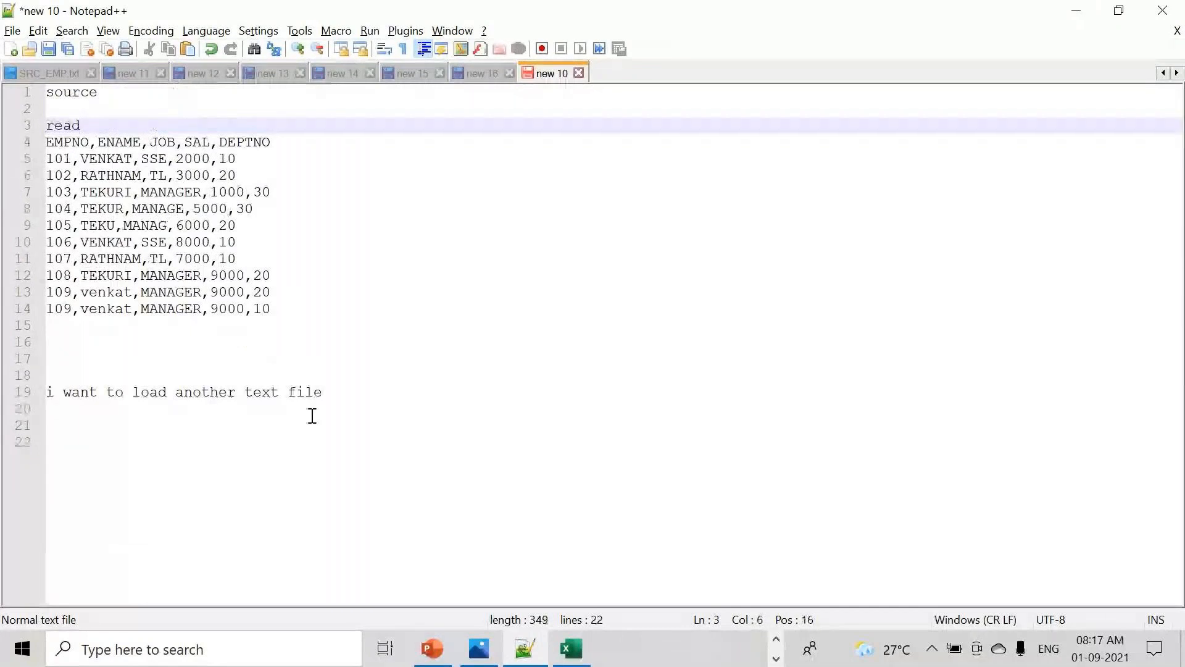
# - Add a 'Target' line above the load note
pyautogui.click(320, 392)
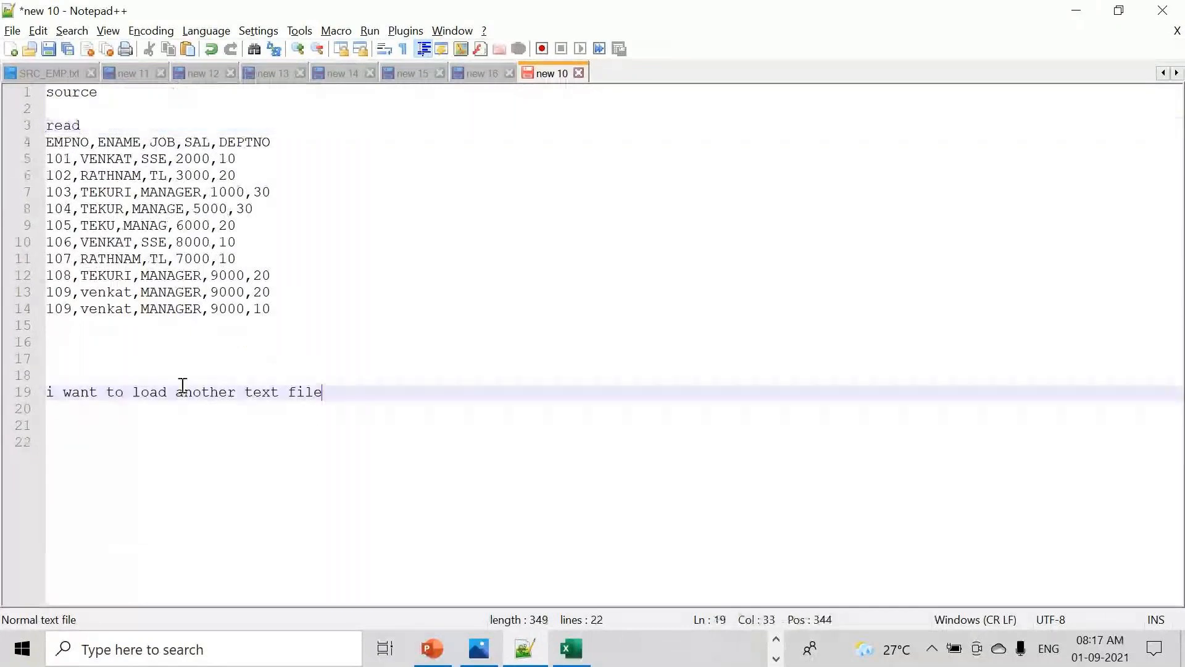
pyautogui.click(96, 378)
pyautogui.write('Target')
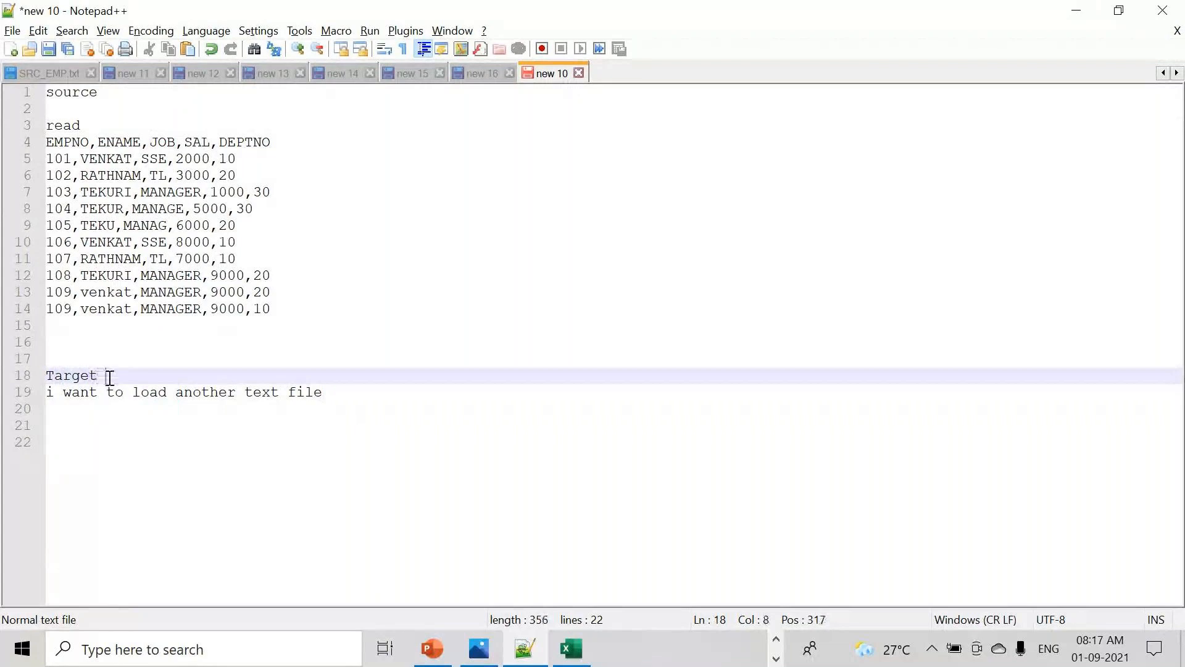
pyautogui.click(71, 337)
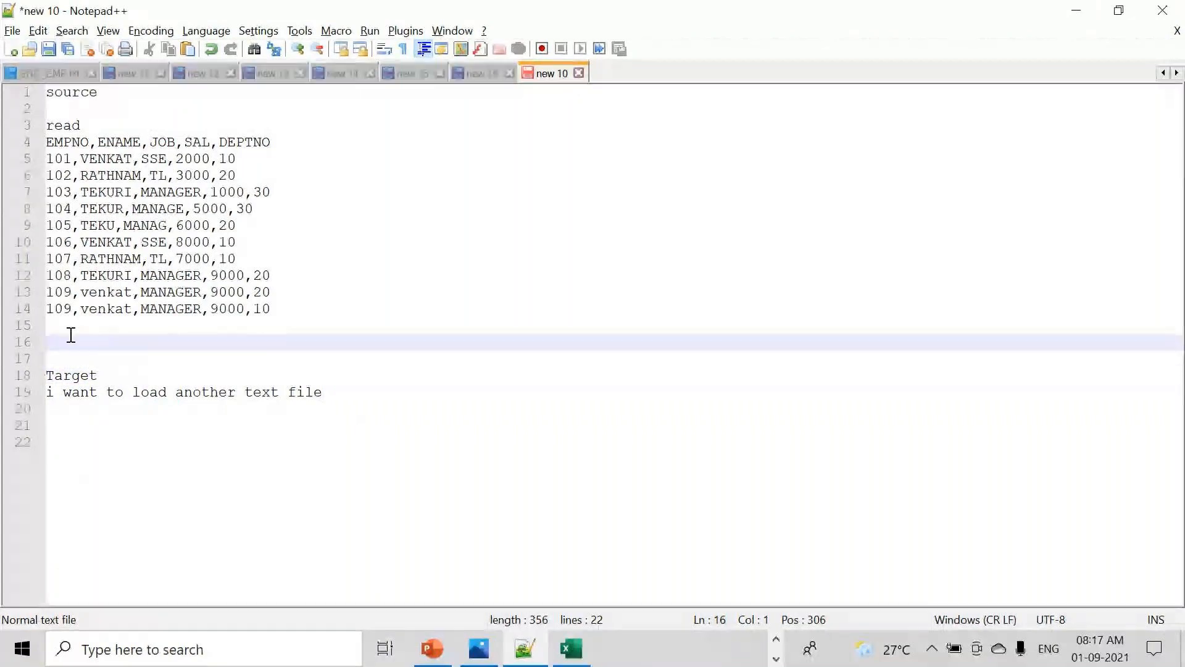
pyautogui.write('t')
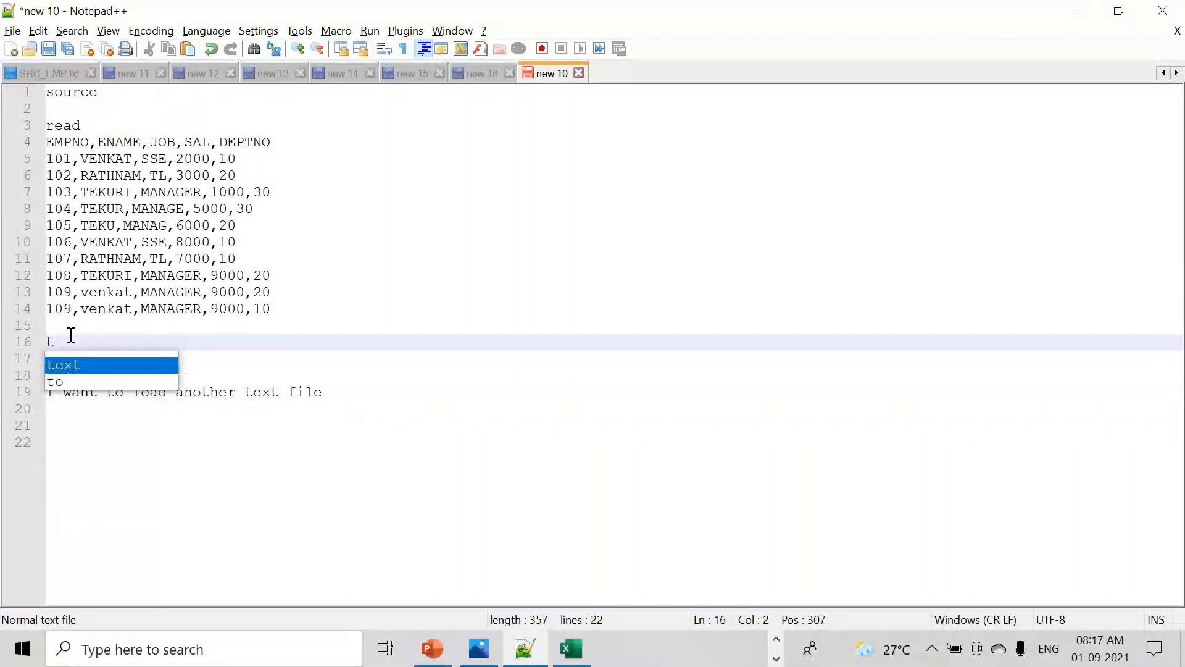
pyautogui.press('BackSpace')
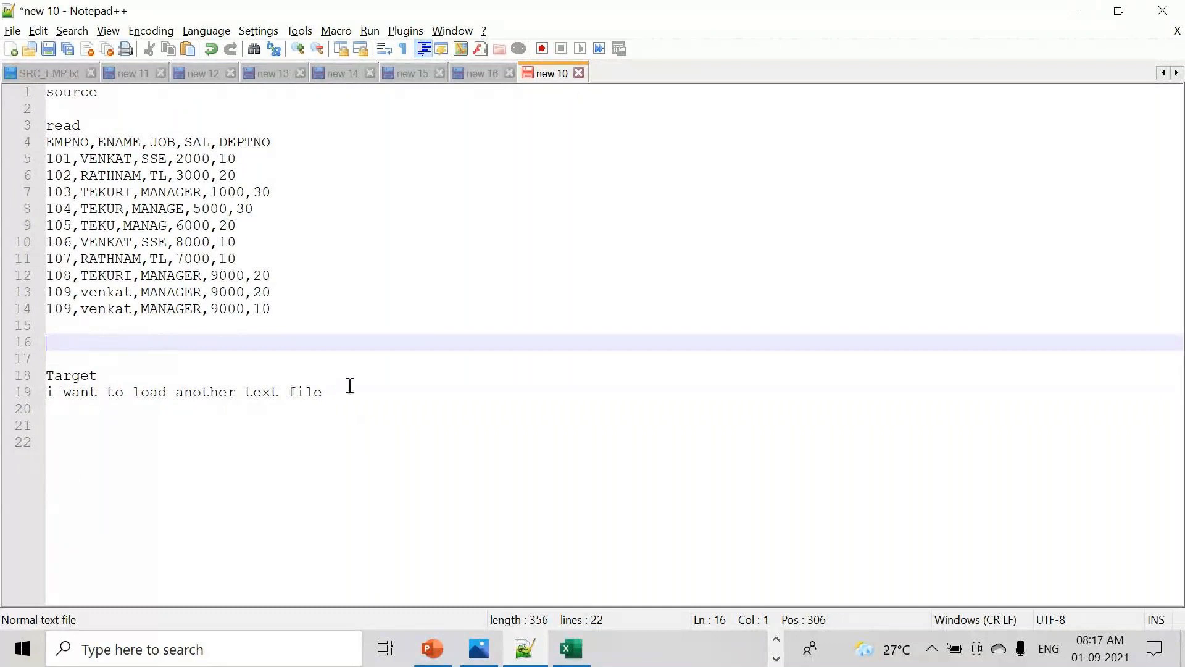
pyautogui.moveTo(349, 390); pyautogui.dragTo(47, 392)
pyautogui.moveTo(285, 319); pyautogui.dragTo(47, 142)
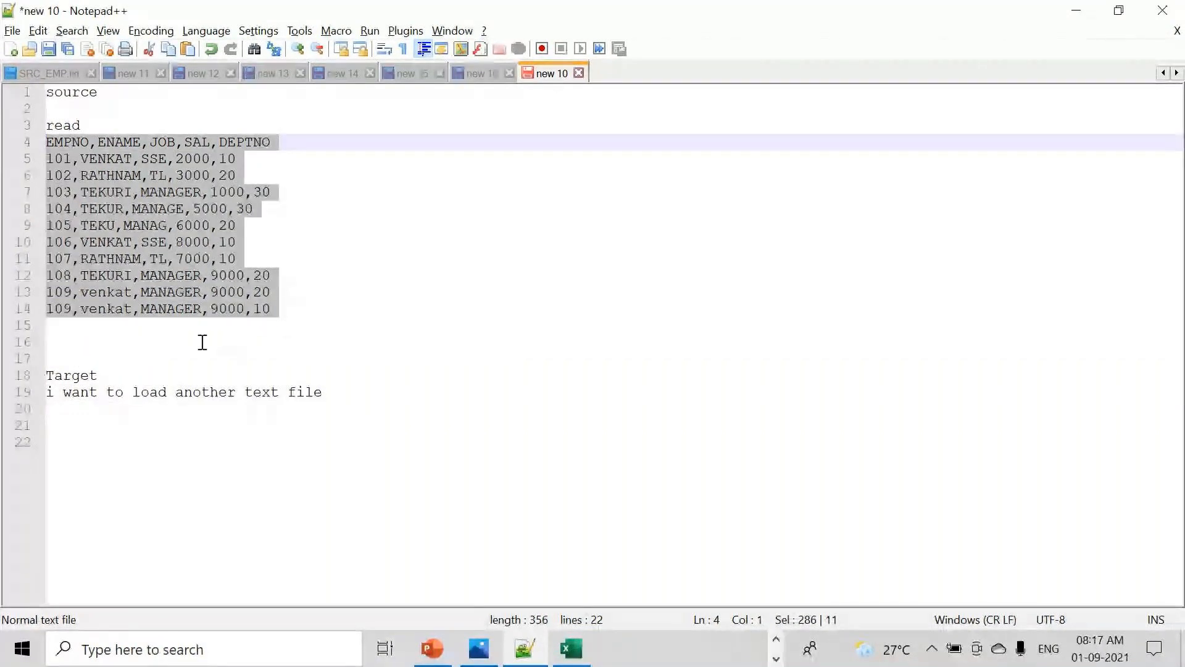
# - Add 'deptno 10 Transfermation' below the data and extend labels to 'read E' and 'Target Loading'
pyautogui.click(116, 342)
pyautogui.write('deptno ')
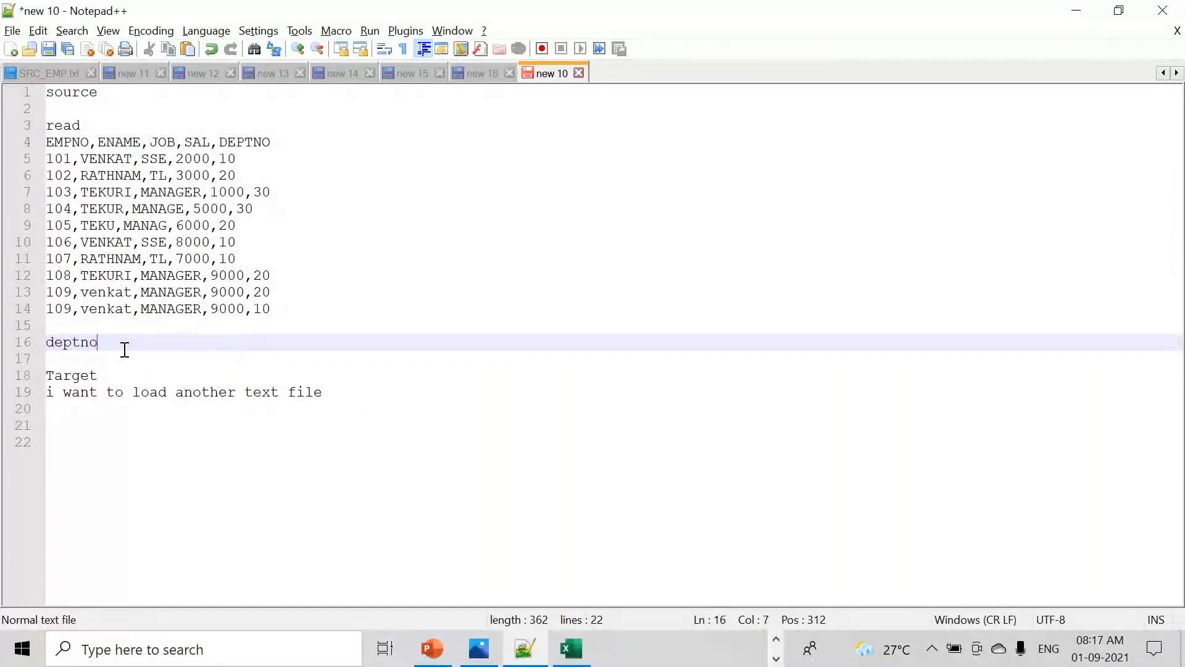
pyautogui.write('10')
pyautogui.click(113, 127)
pyautogui.write('E')
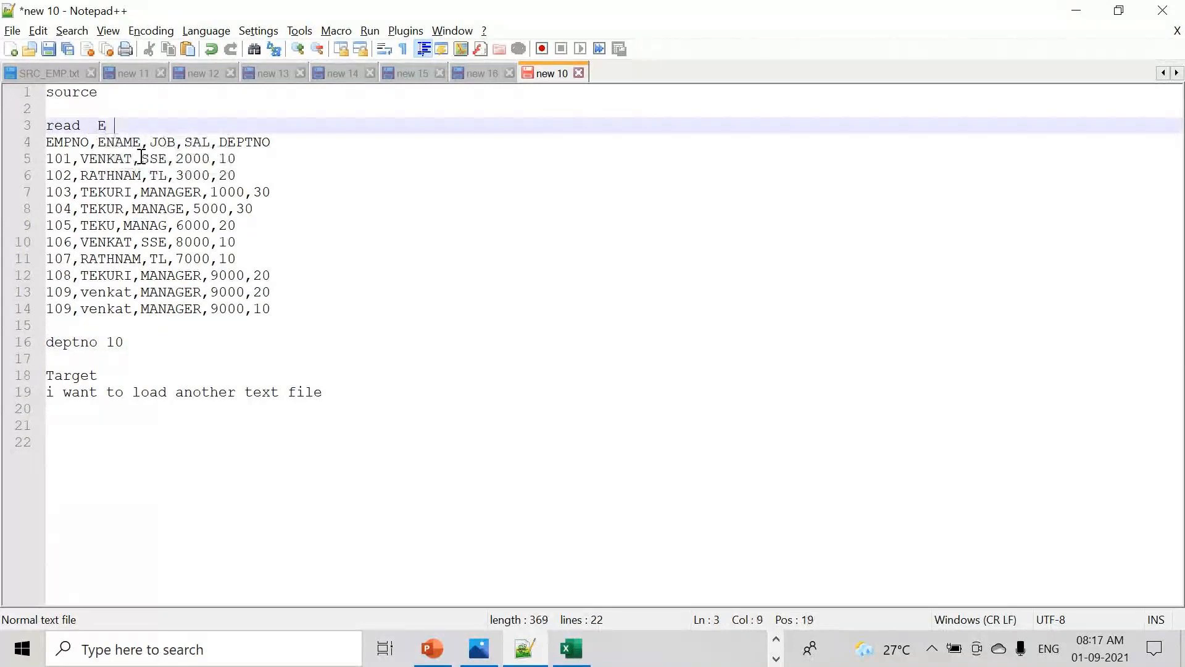
pyautogui.click(148, 345)
pyautogui.write('T')
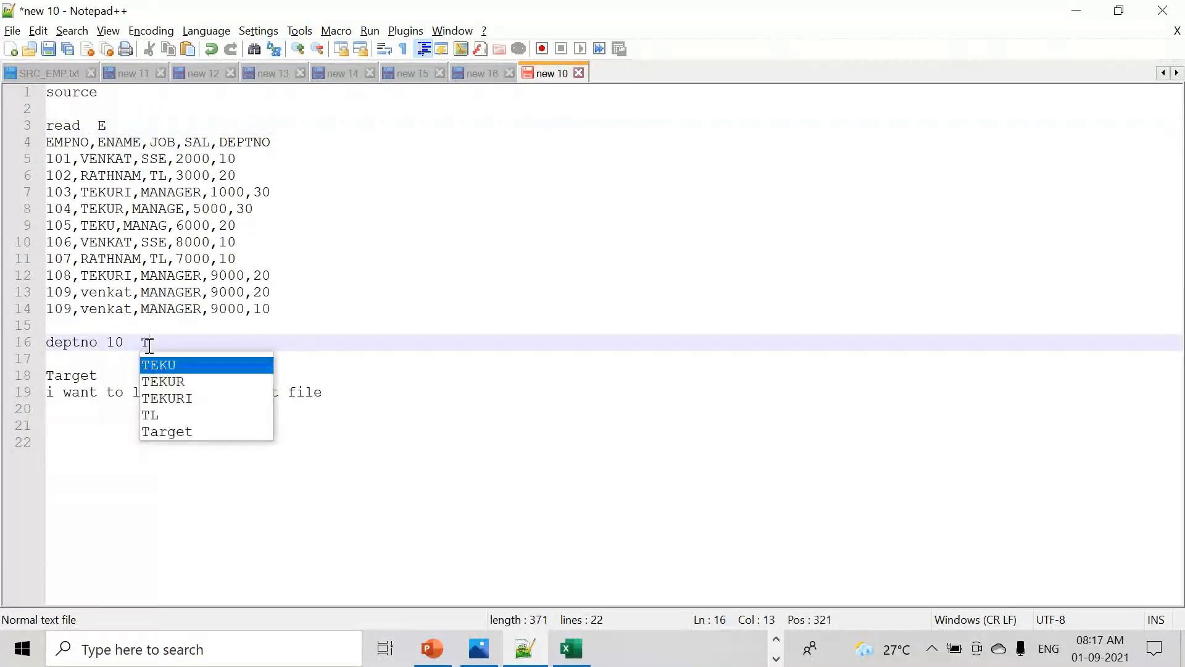
pyautogui.write('rans')
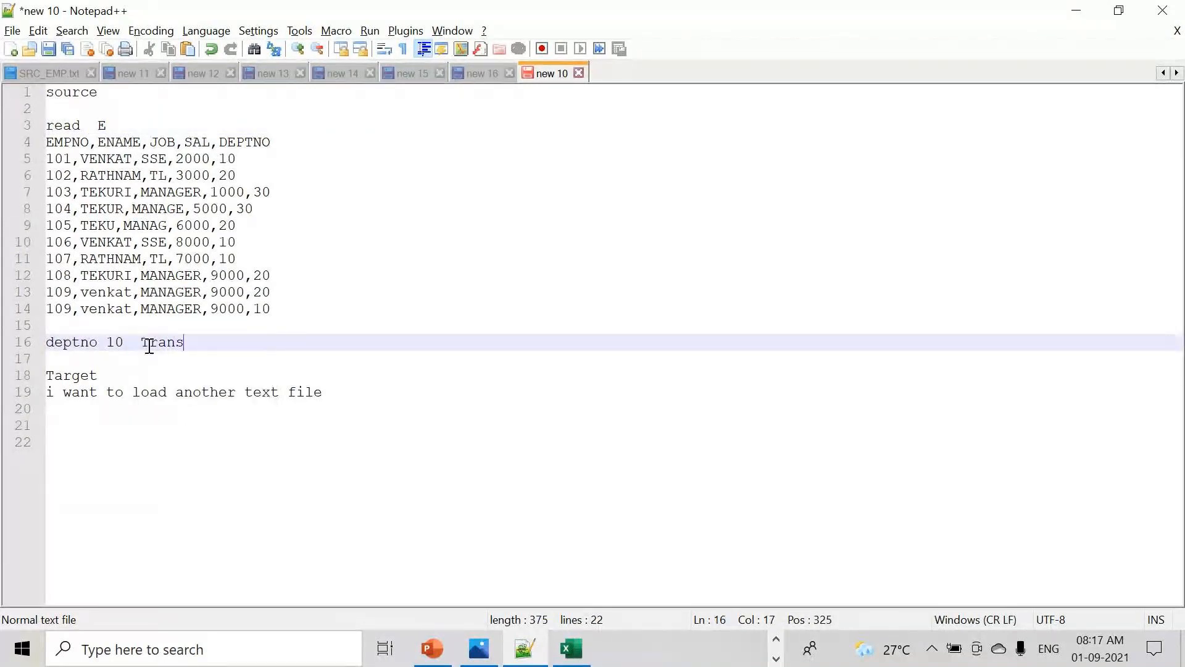
pyautogui.write('fermation')
pyautogui.click(113, 374)
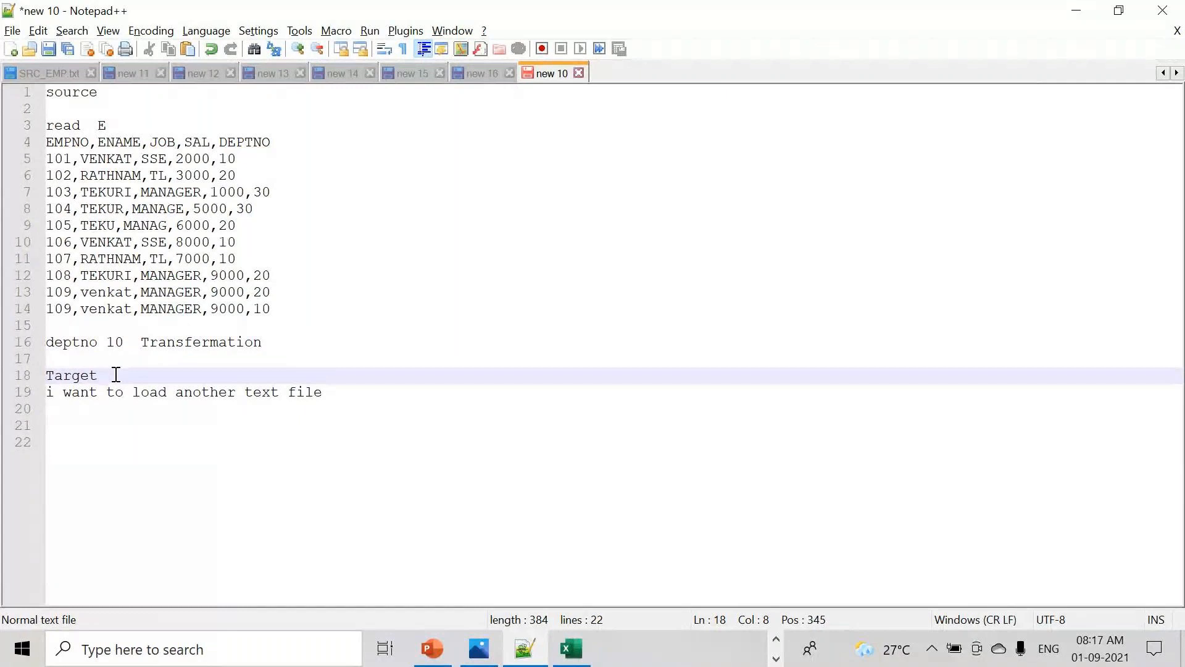
pyautogui.write('Loading')
pyautogui.moveTo(294, 318); pyautogui.dragTo(46, 142)
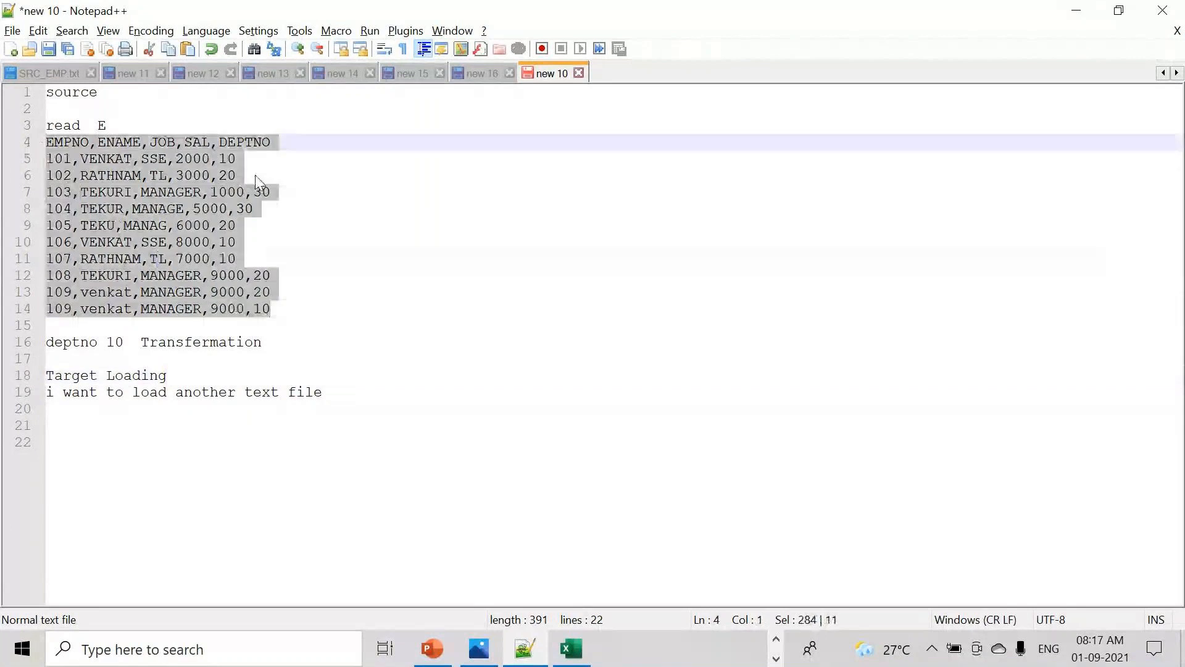
pyautogui.hotkey('ctrl', 'Tab')
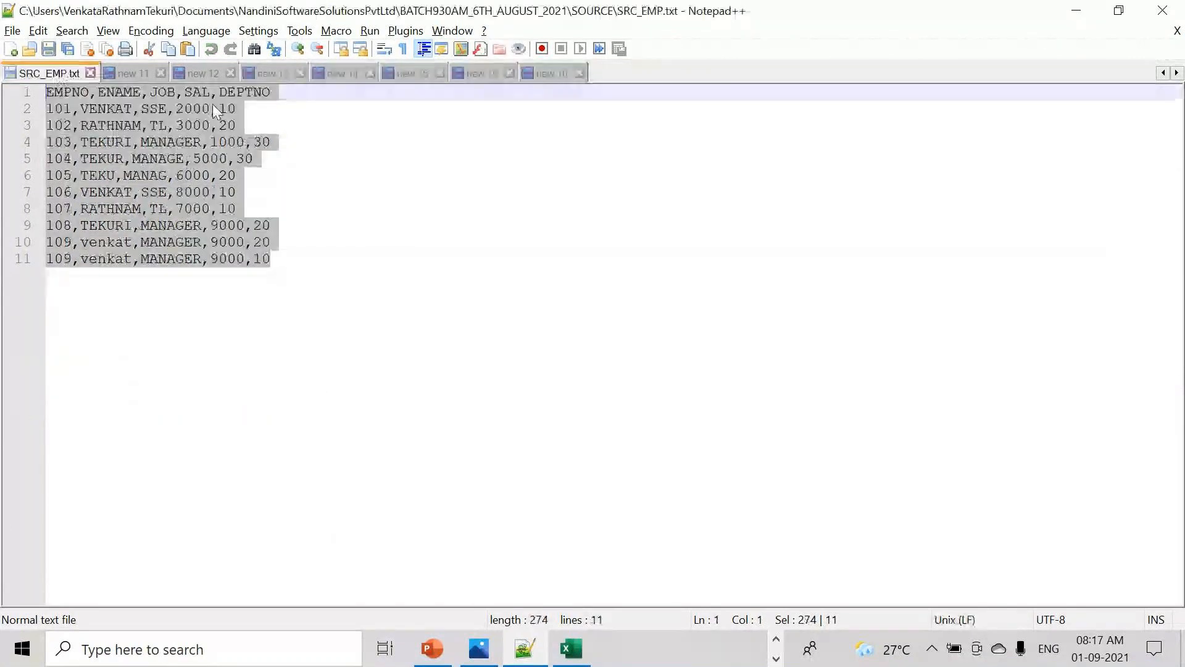
pyautogui.doubleClick(227, 109)
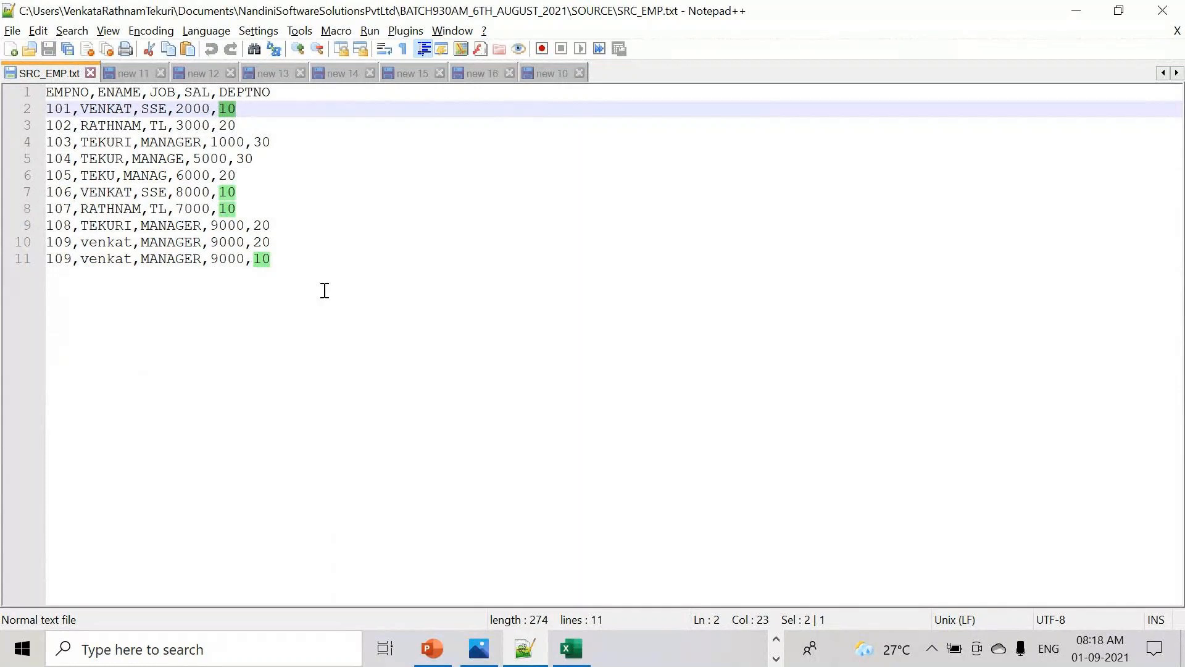
pyautogui.click(551, 74)
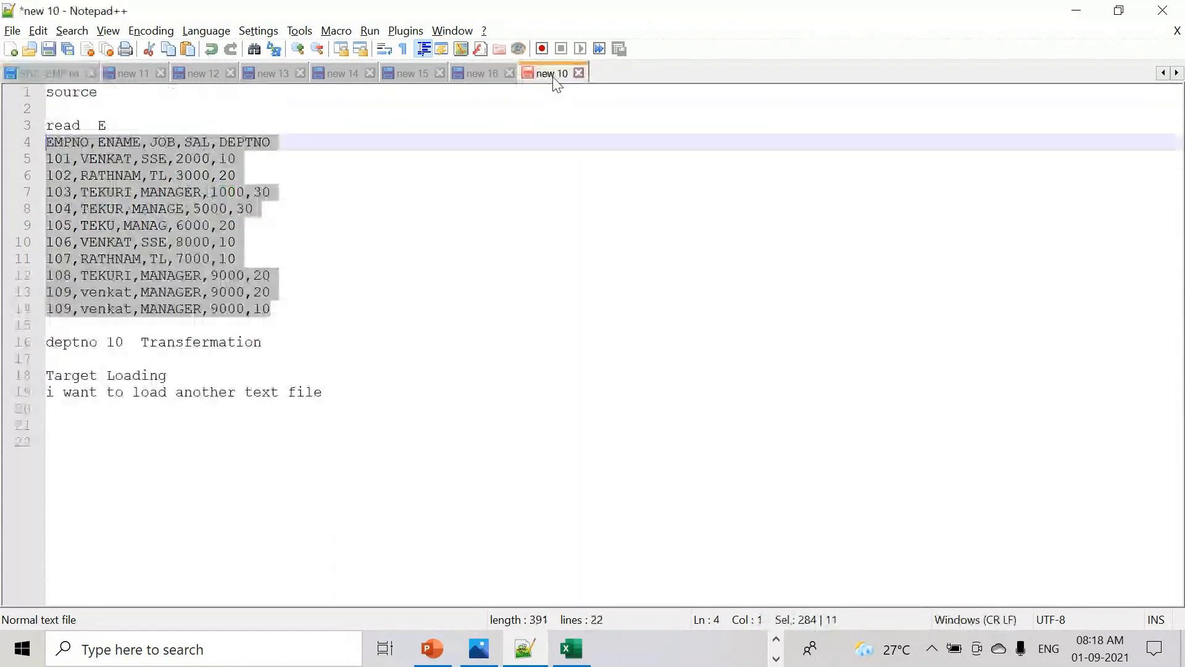
pyautogui.click(68, 77)
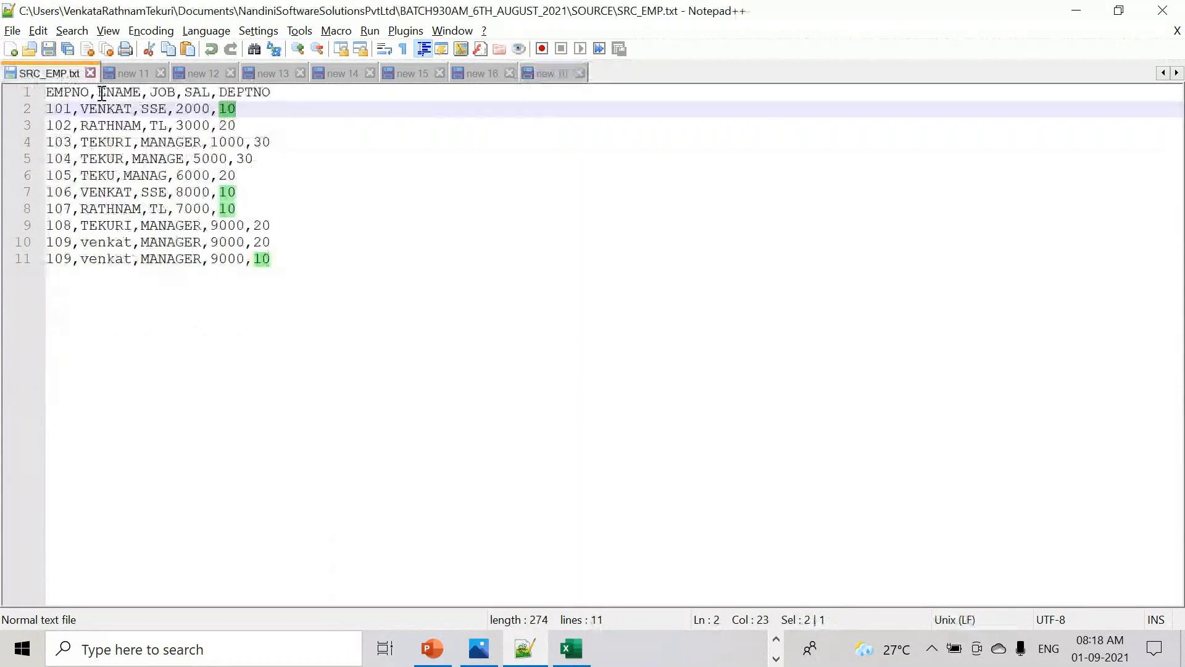
pyautogui.click(553, 72)
pyautogui.click(370, 398)
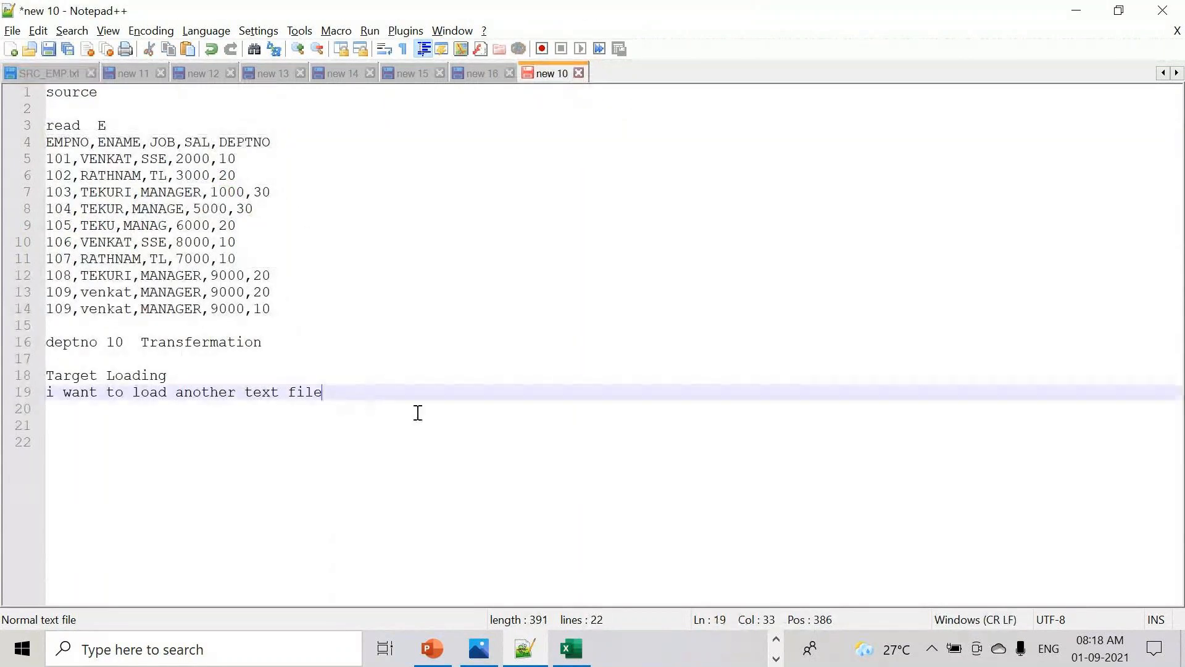
# - Add tFileInputDelimited after 'read E' and tFileOutputDelimted after 'Target Loading'
pyautogui.click(133, 126)
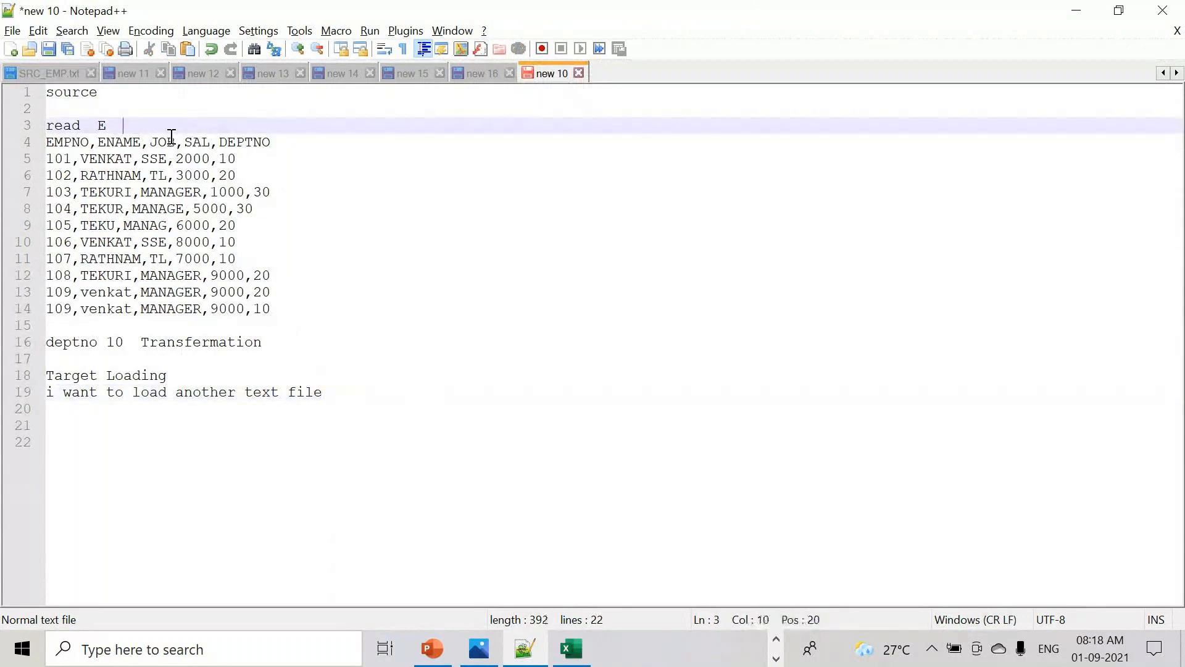
pyautogui.write('t')
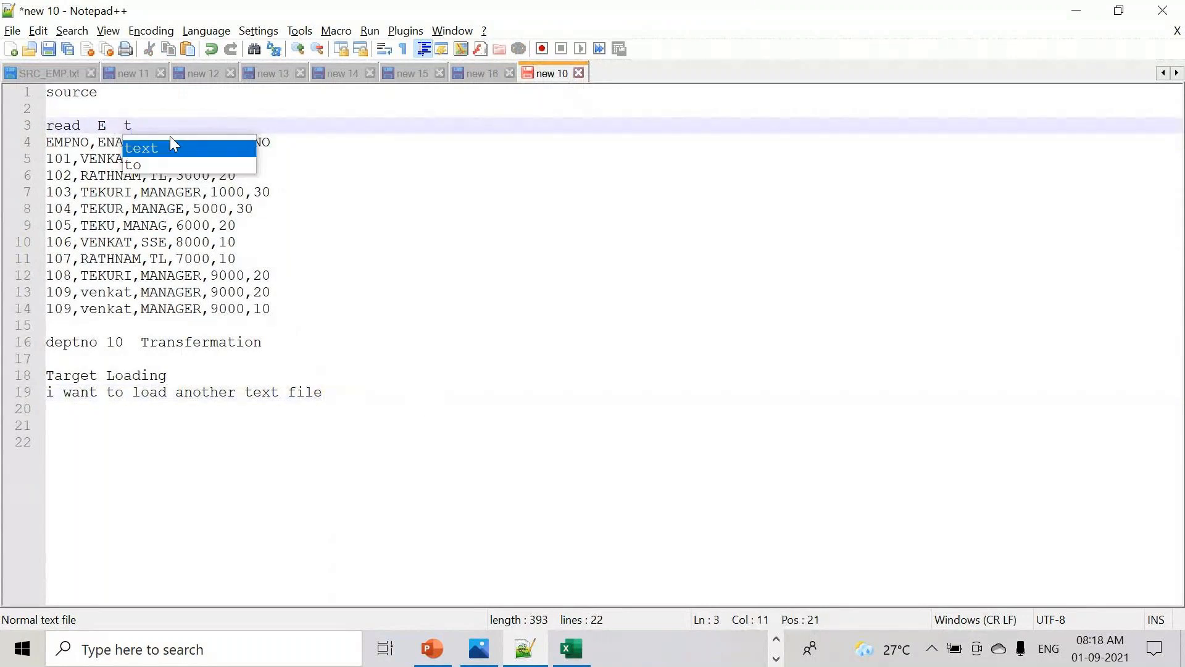
pyautogui.write('f')
pyautogui.press('BackSpace')
pyautogui.write('Fi')
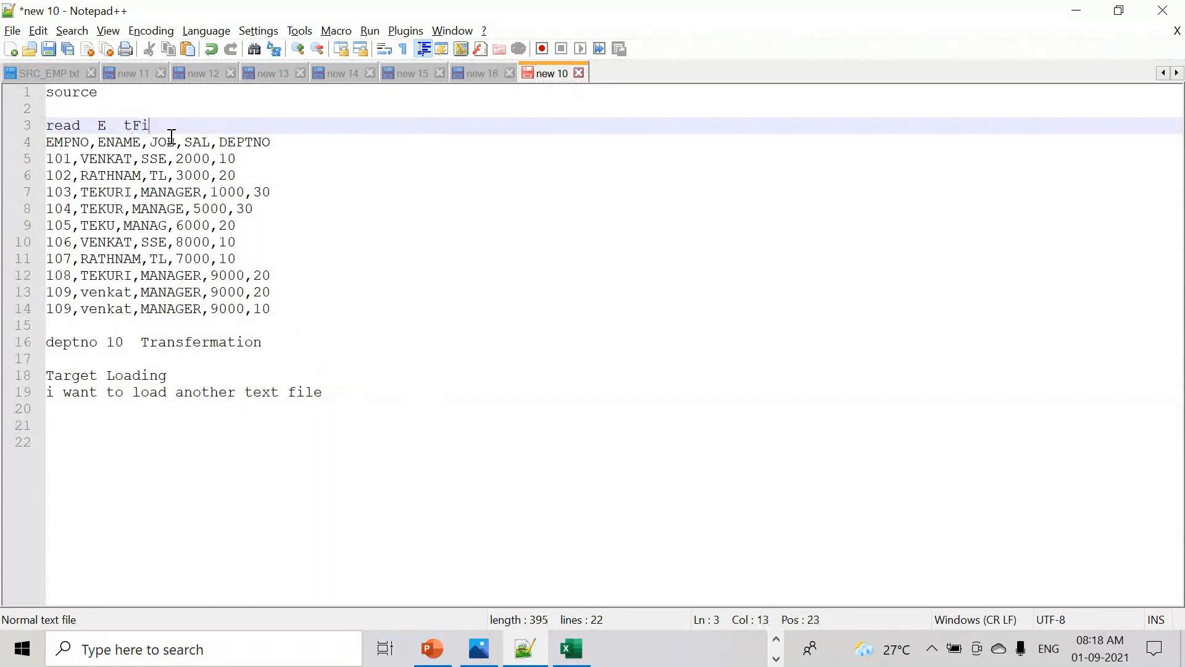
pyautogui.write('leInputDelimited')
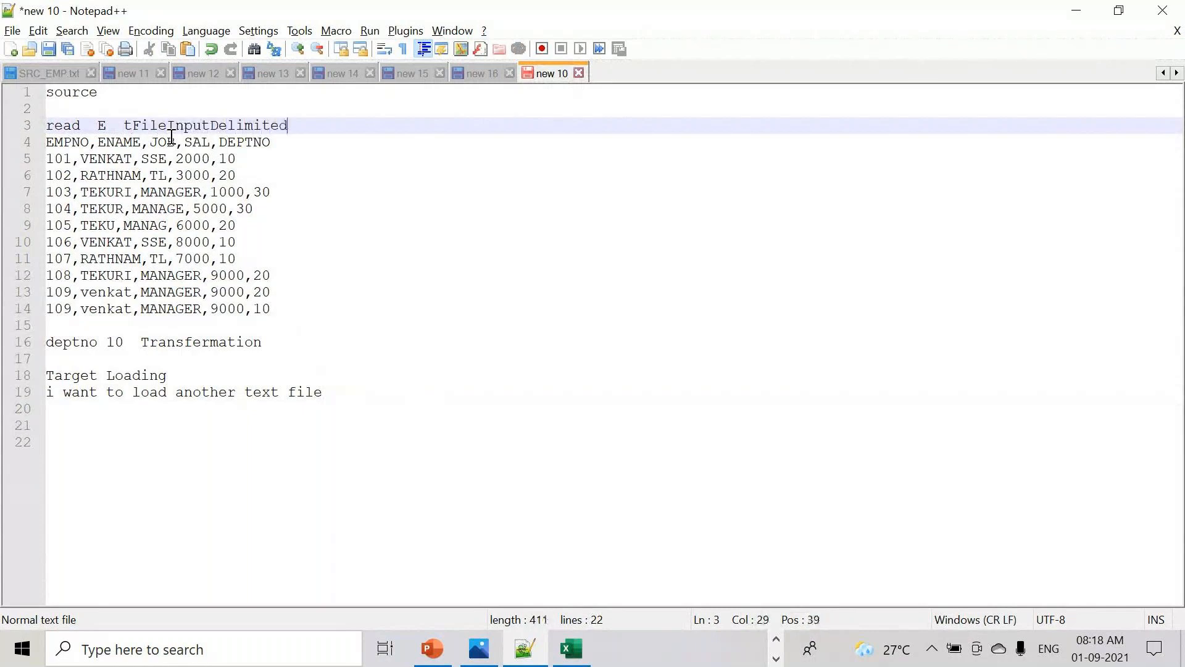
pyautogui.press('Return')
pyautogui.press('Return')
pyautogui.press('Return')
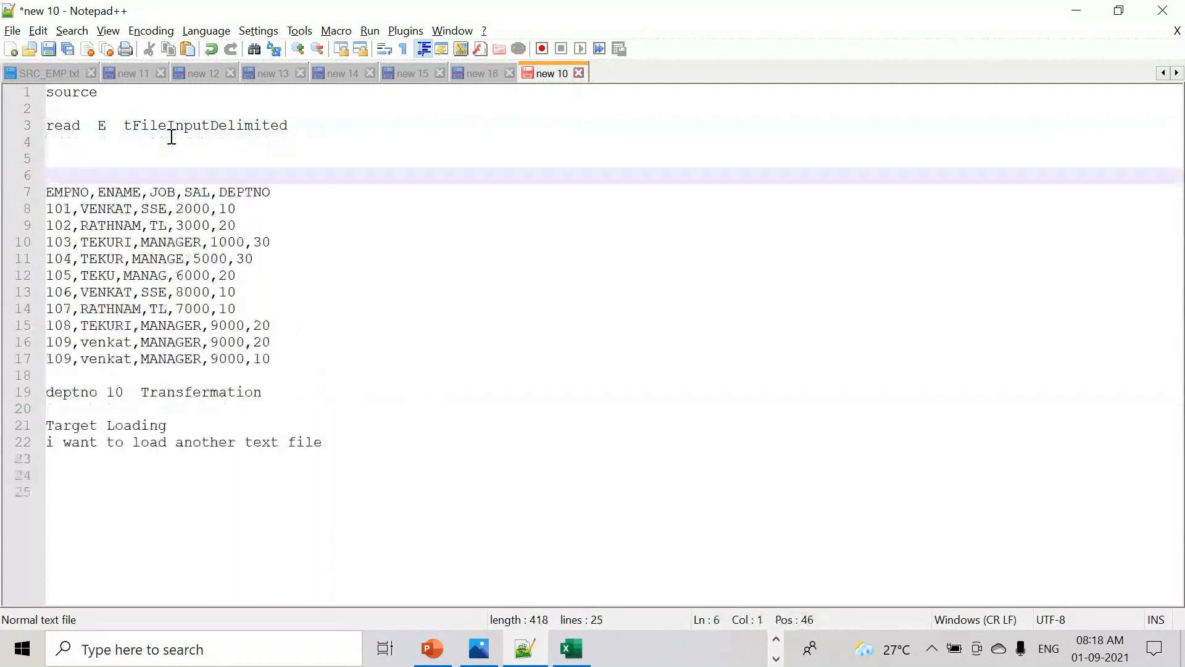
pyautogui.click(305, 127)
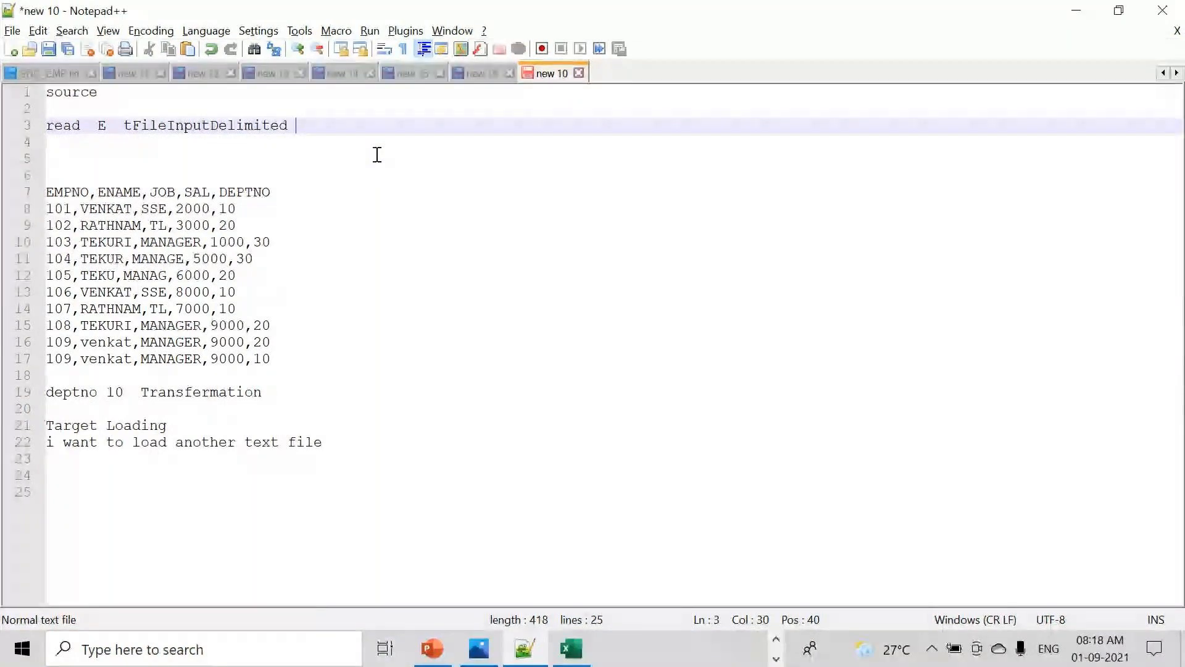
pyautogui.click(242, 430)
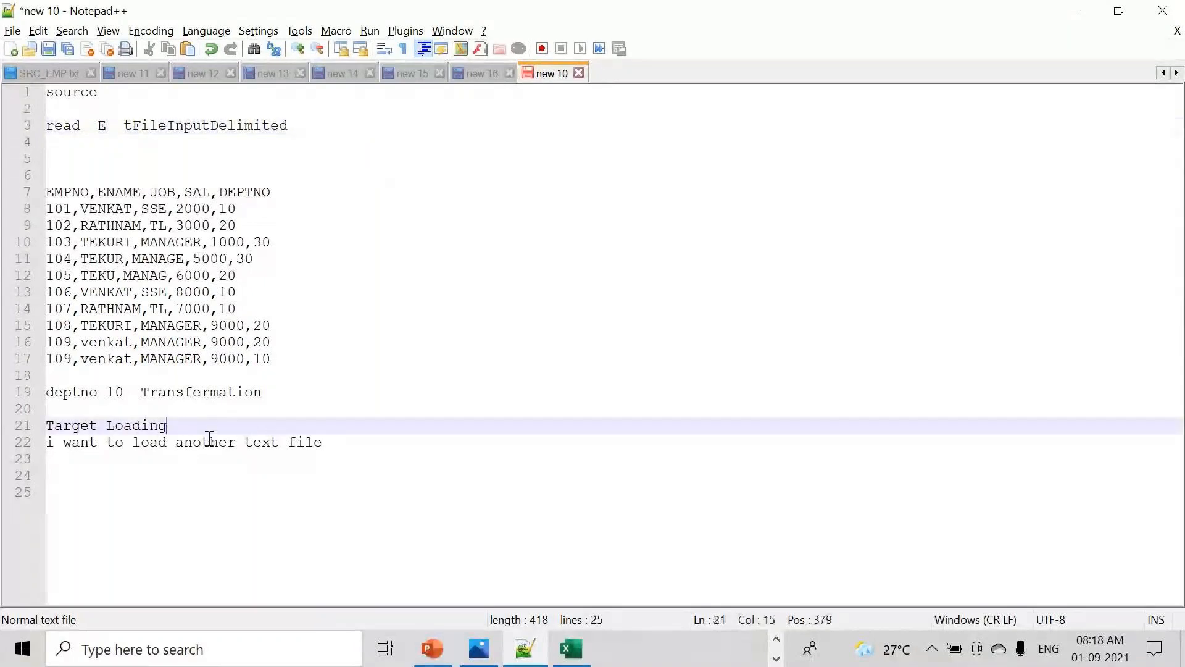
pyautogui.write('t')
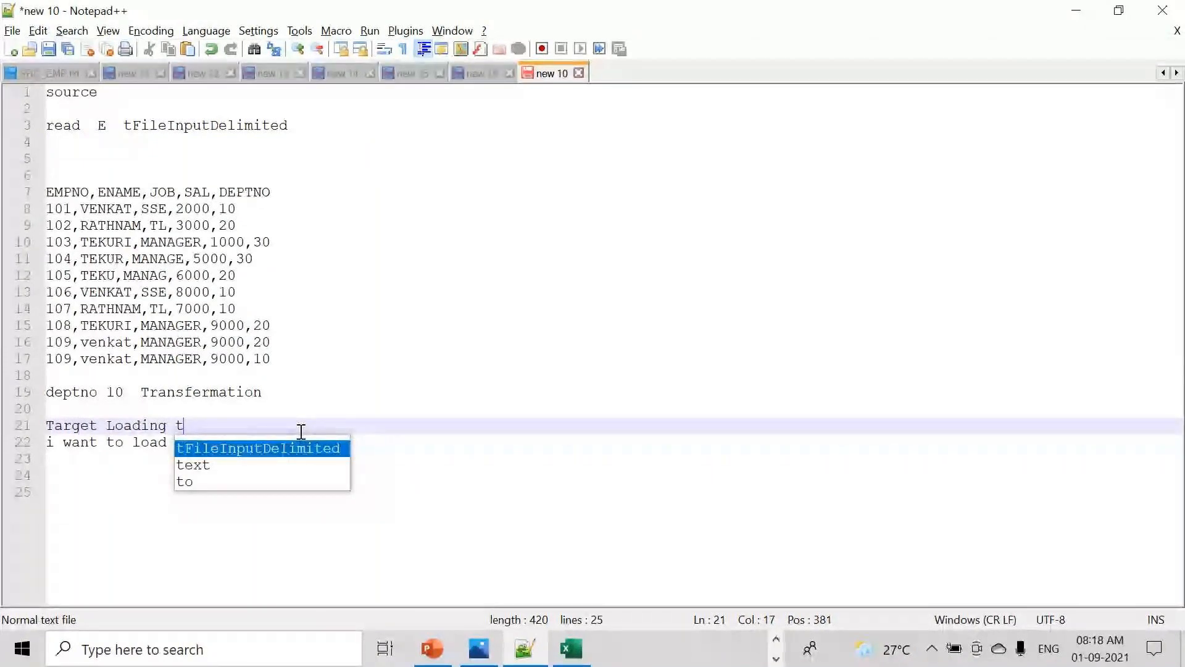
pyautogui.write('File')
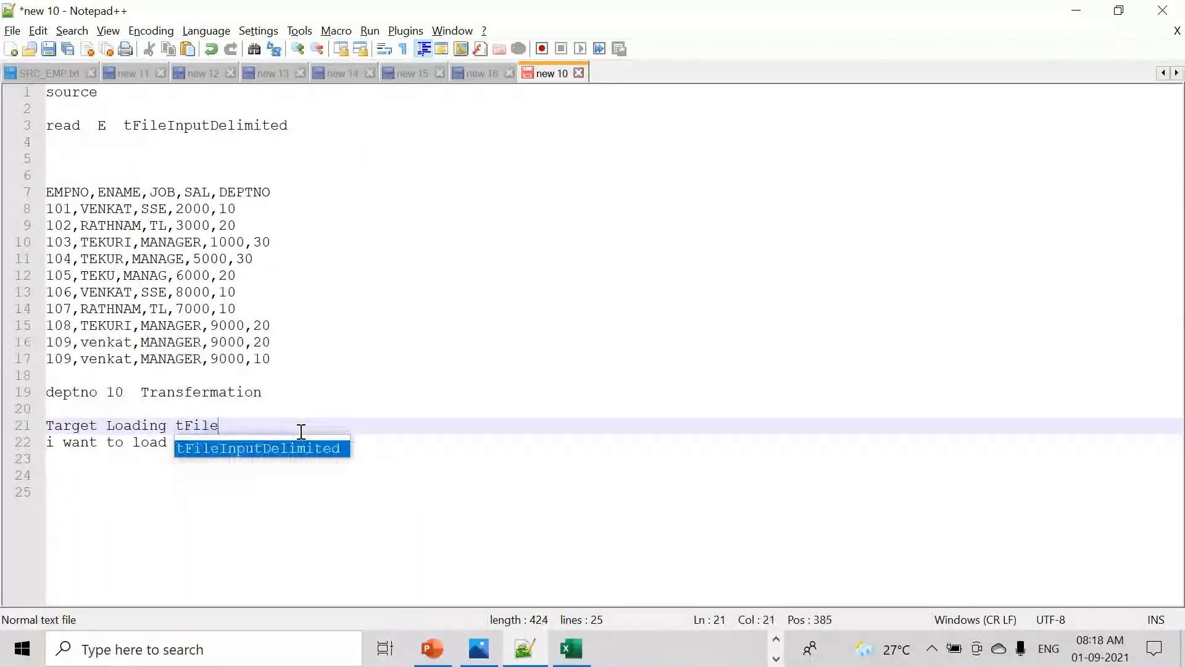
pyautogui.write('Output')
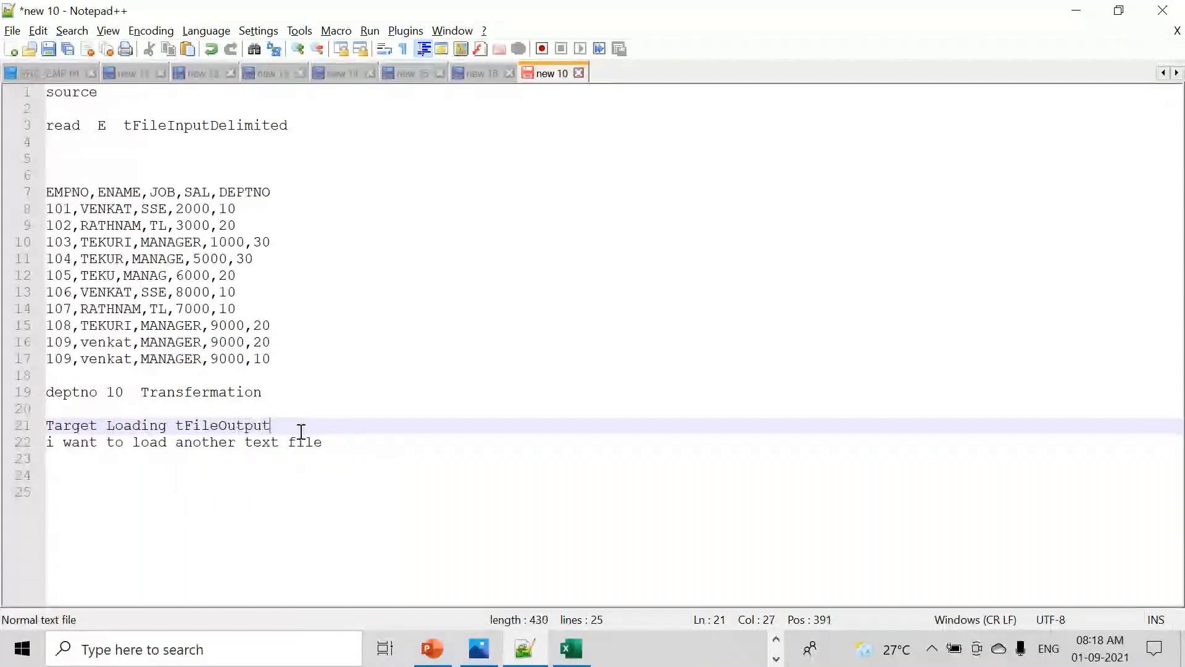
pyautogui.write('Delimted')
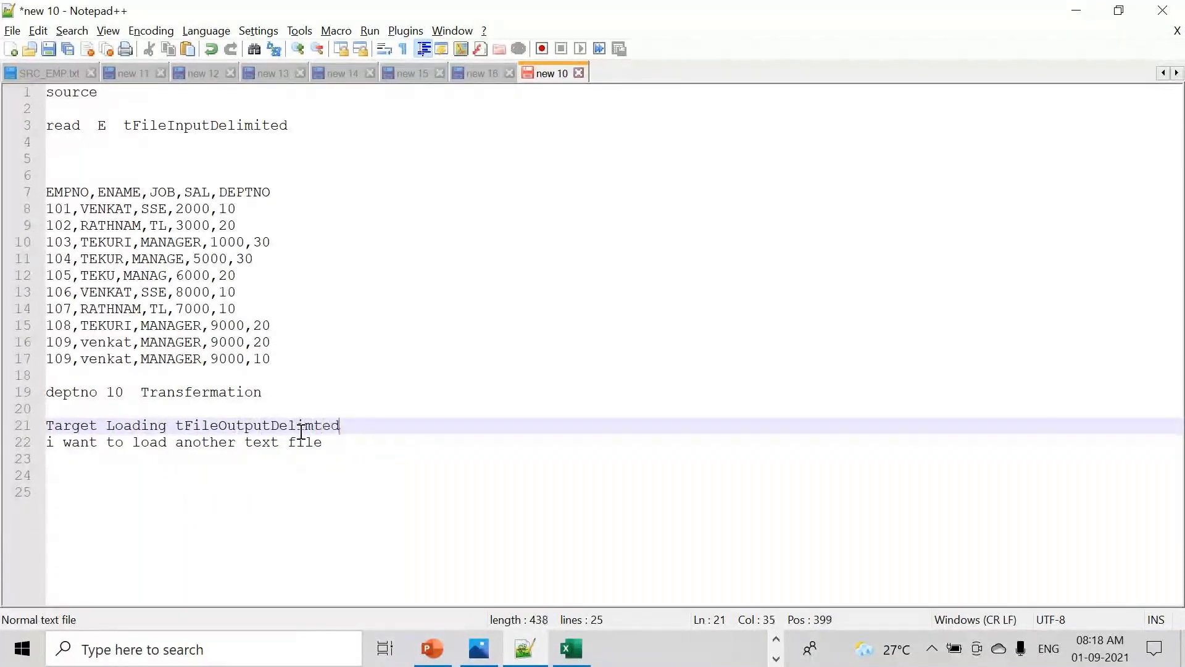
# - Replace 'Transfermation' on the deptno 10 line with tFilerRow
pyautogui.click(309, 392)
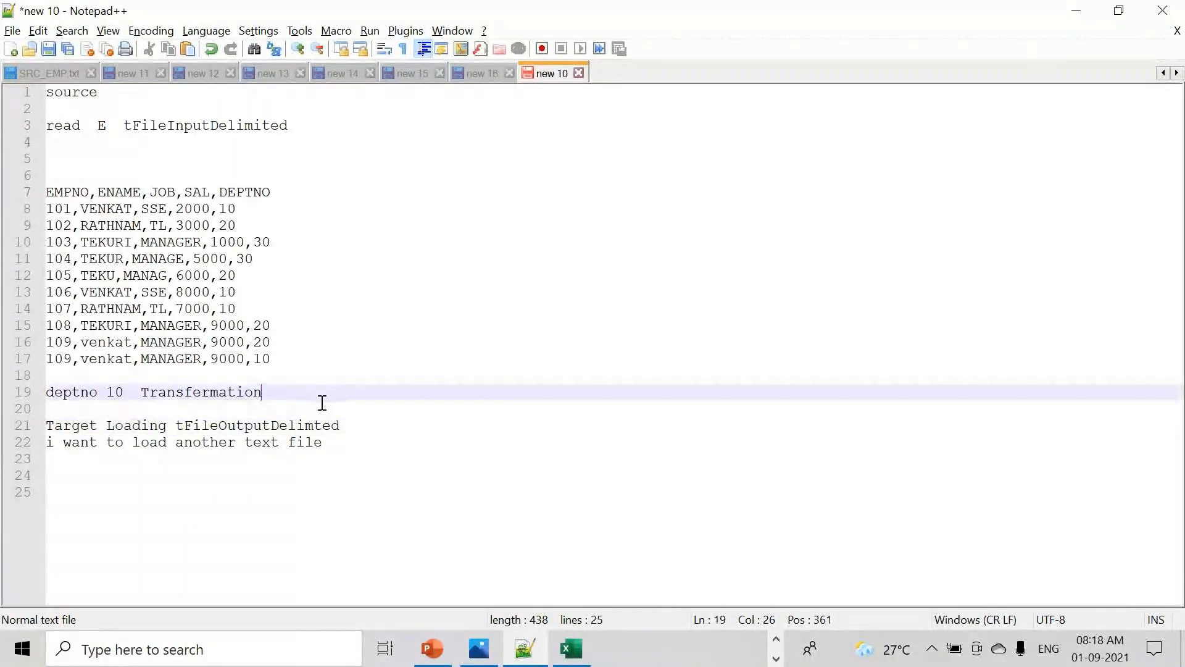
pyautogui.press('Return')
pyautogui.press('Return')
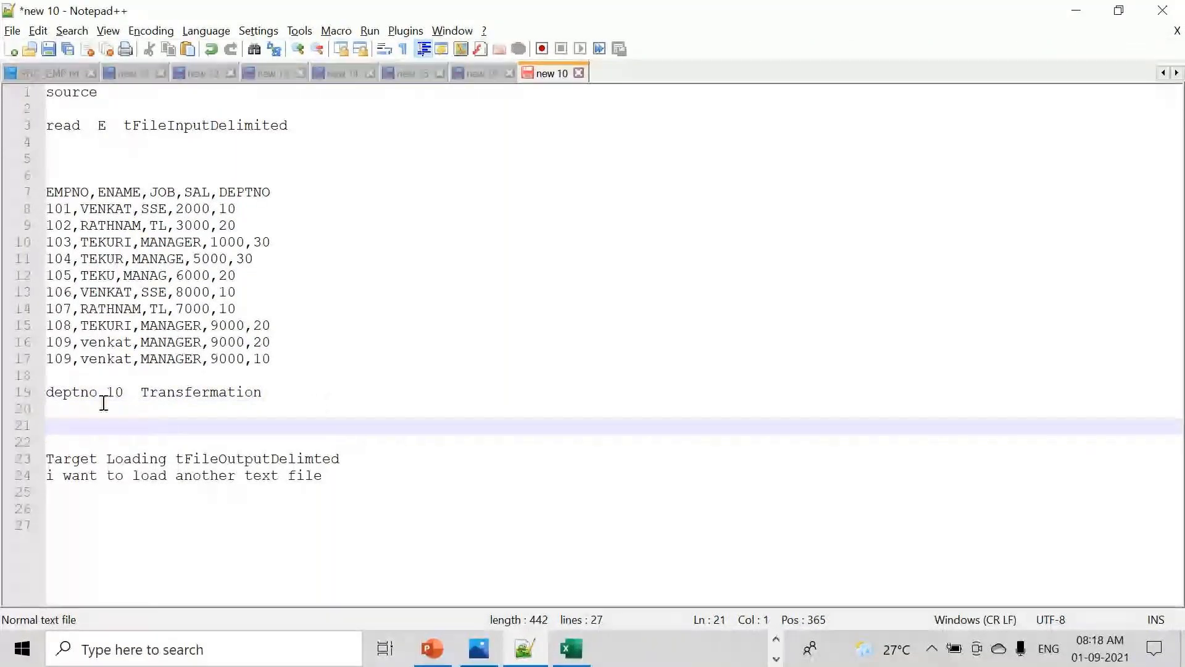
pyautogui.moveTo(59, 395)
pyautogui.mouseDown()
pyautogui.moveTo(280, 394)
pyautogui.moveTo(54, 393)
pyautogui.mouseUp()
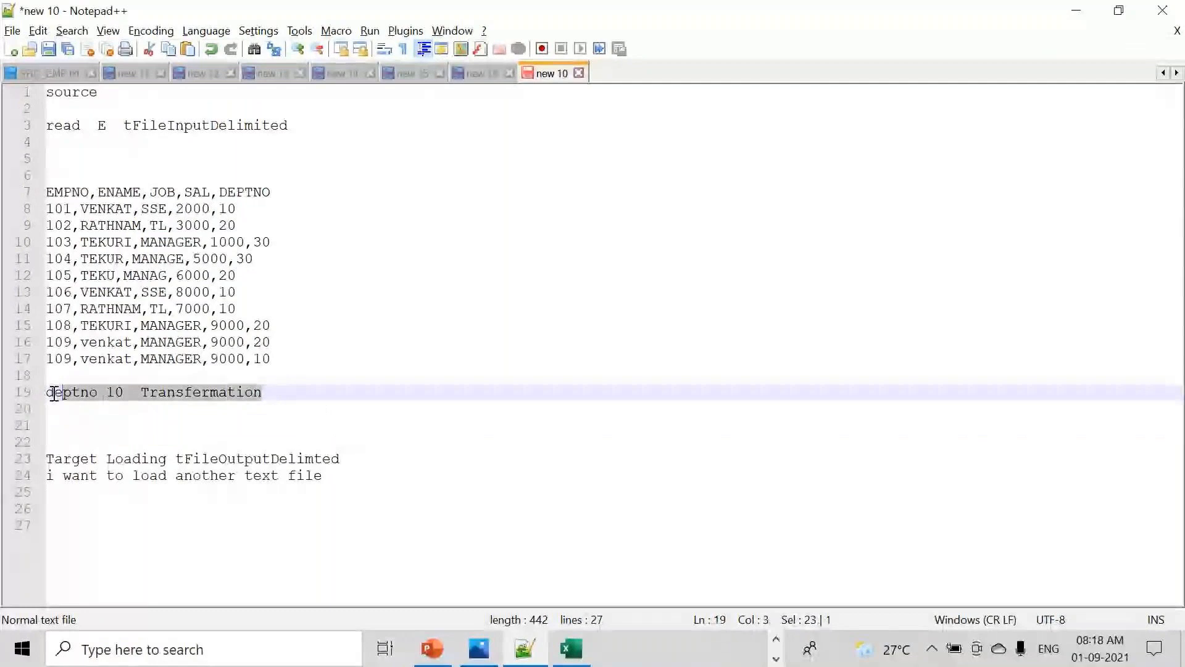
pyautogui.doubleClick(195, 400)
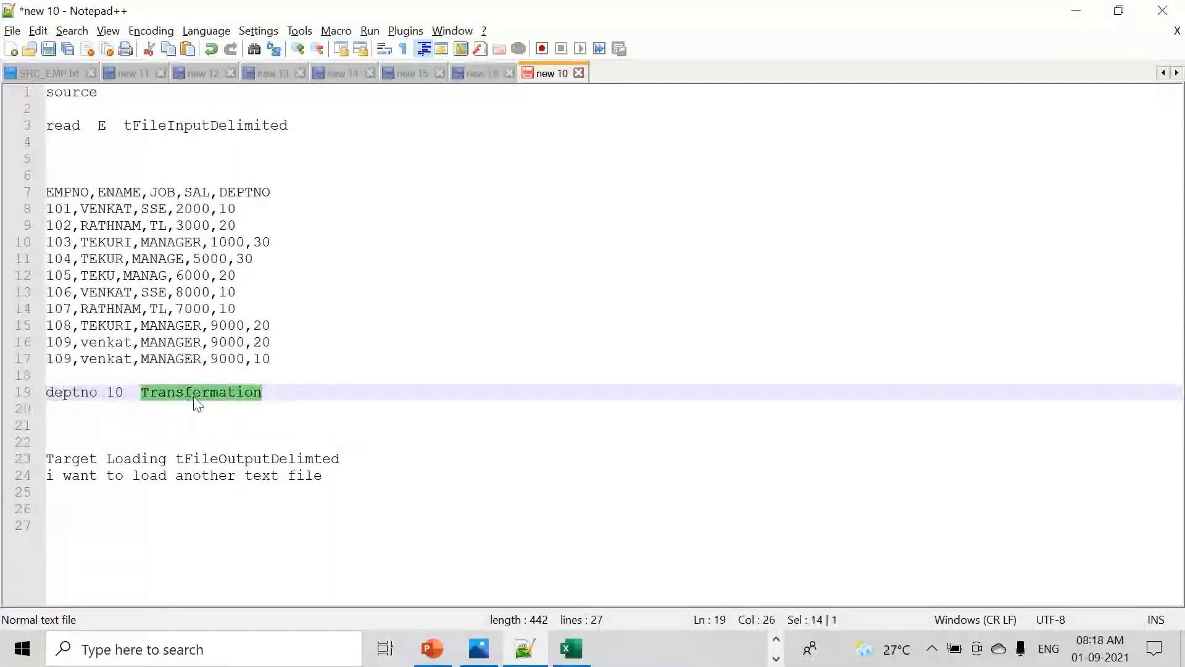
pyautogui.press('Delete')
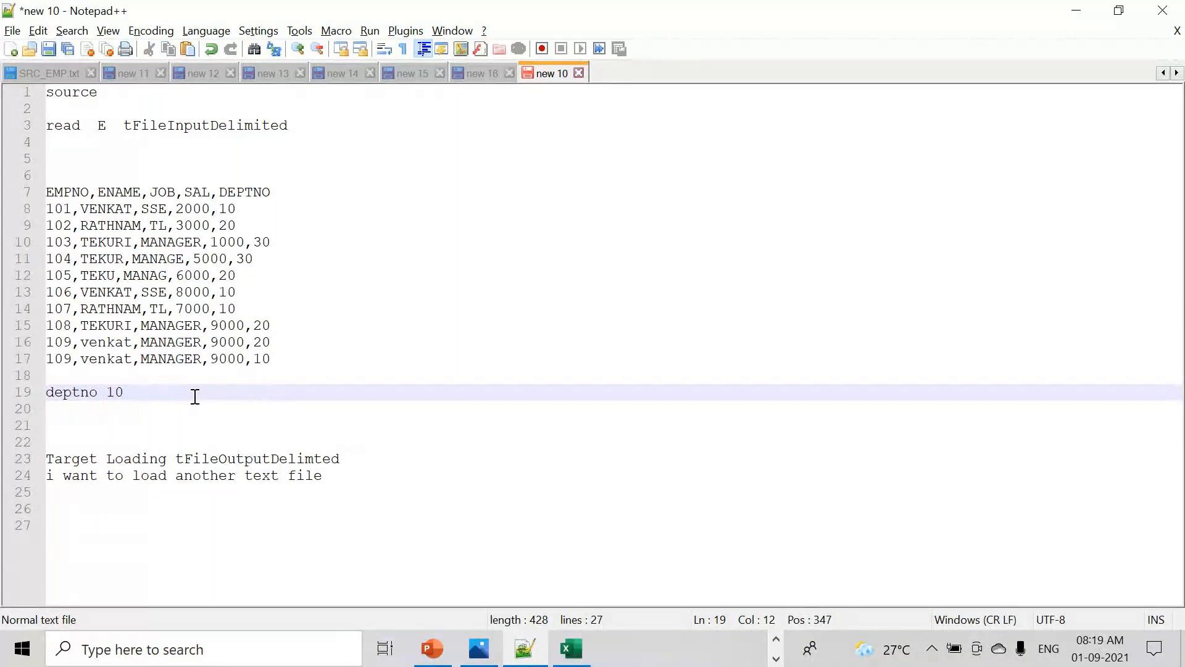
pyautogui.write('tFile')
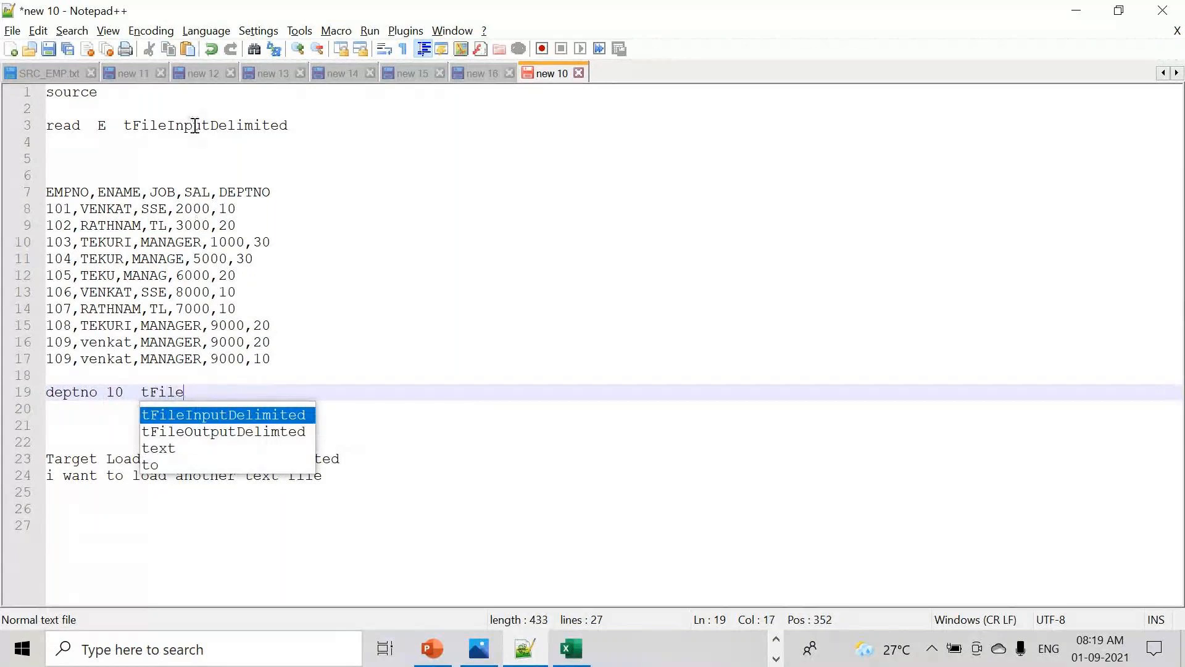
pyautogui.click(198, 391)
pyautogui.write('rRow')
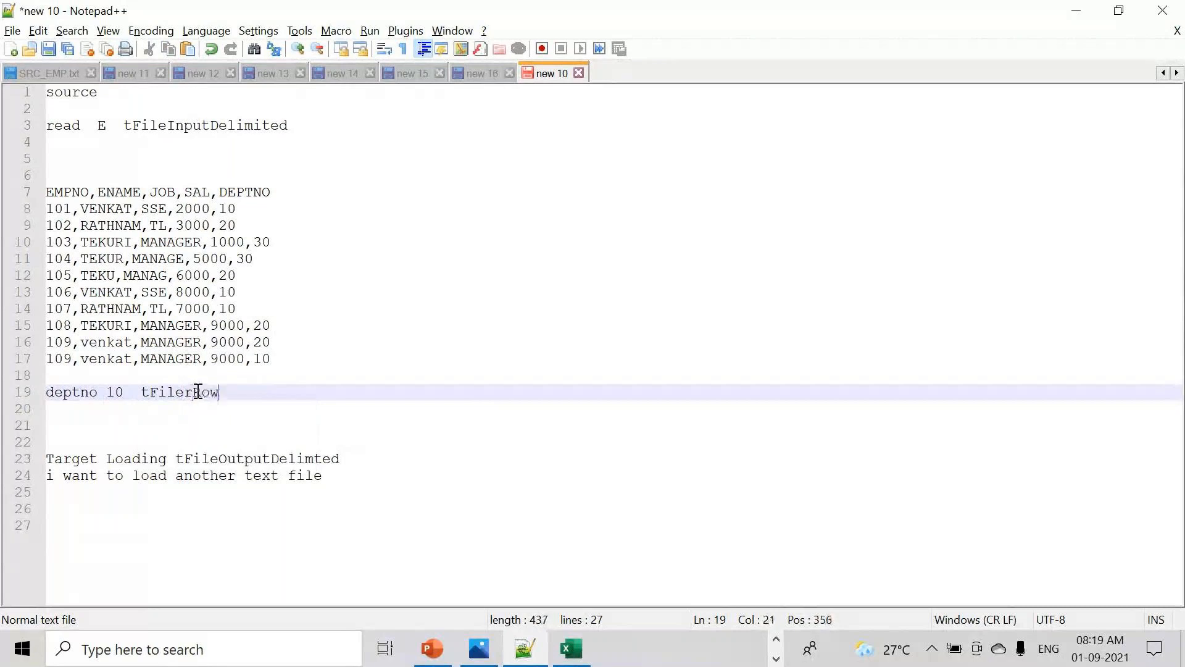
pyautogui.doubleClick(195, 391)
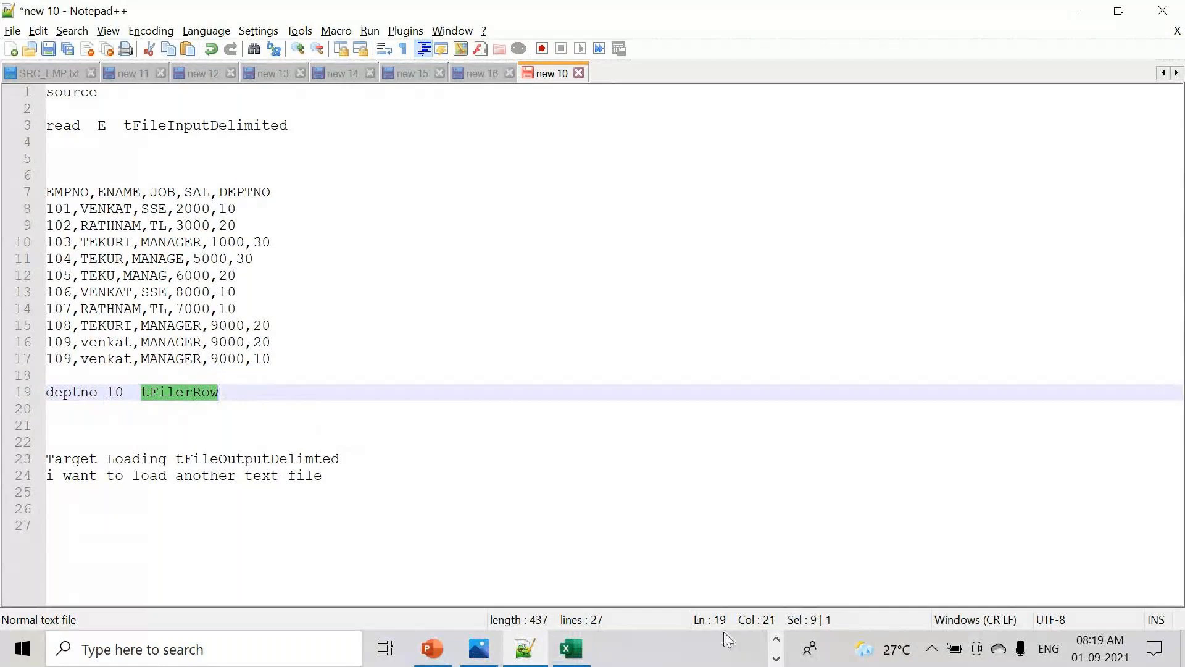
# - Select all 11 employee lines of SRC_EMP.txt in Notepad++, then return to Talend Open Studio
pyautogui.click(774, 640)
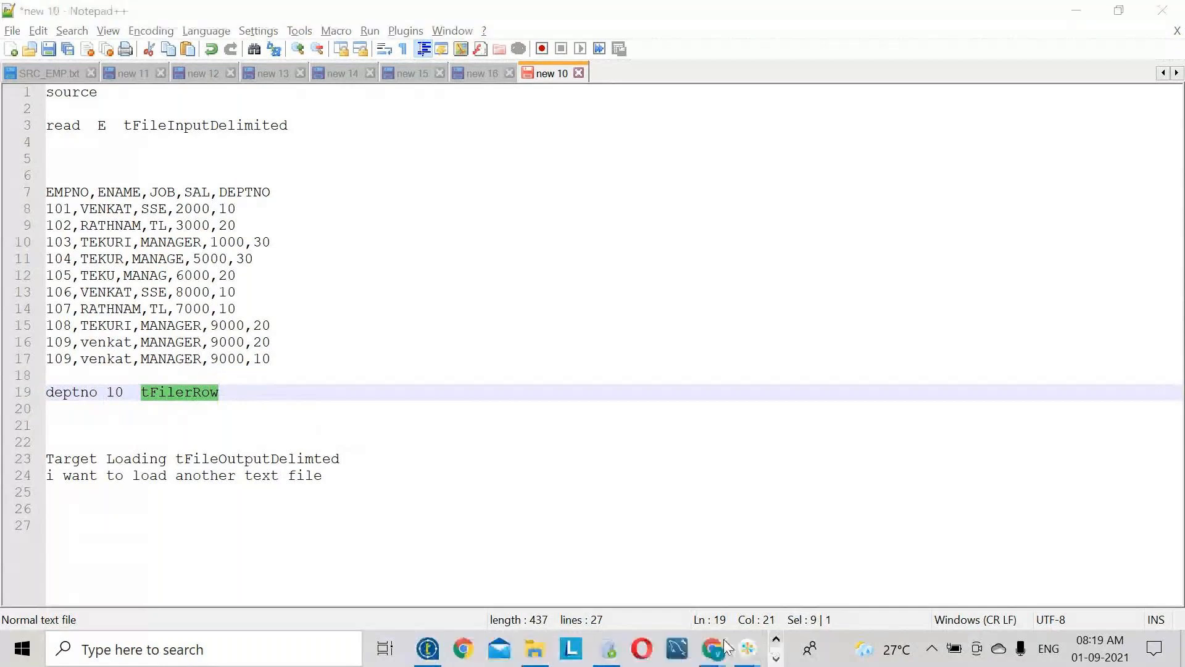
pyautogui.click(428, 649)
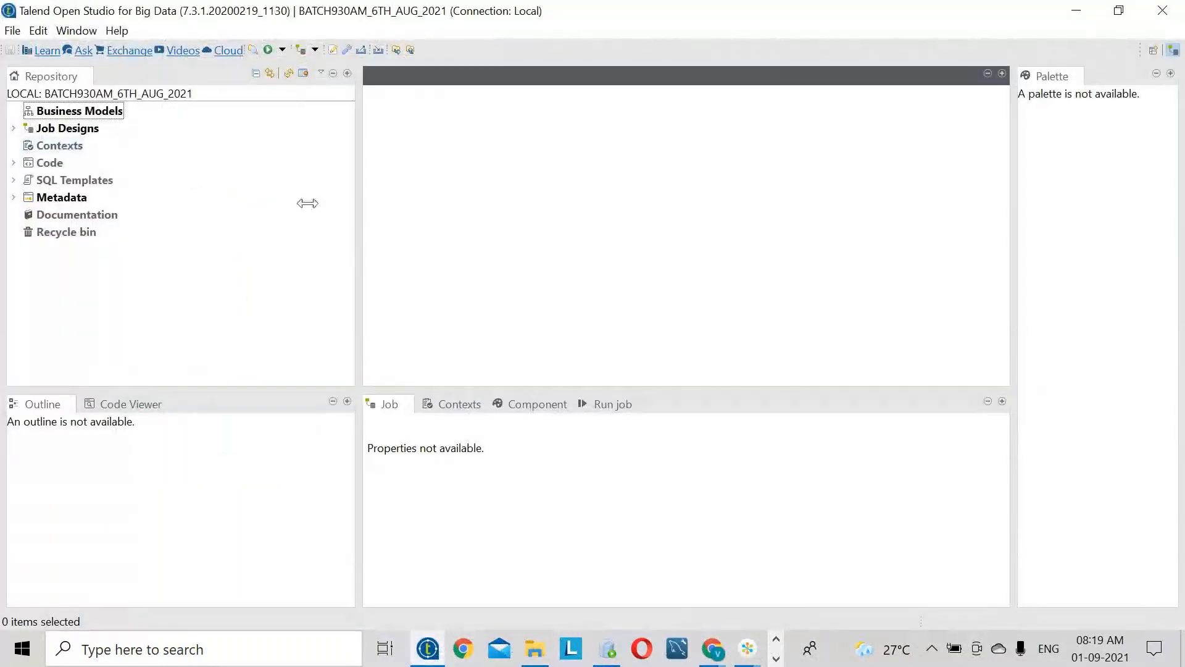
pyautogui.click(776, 658)
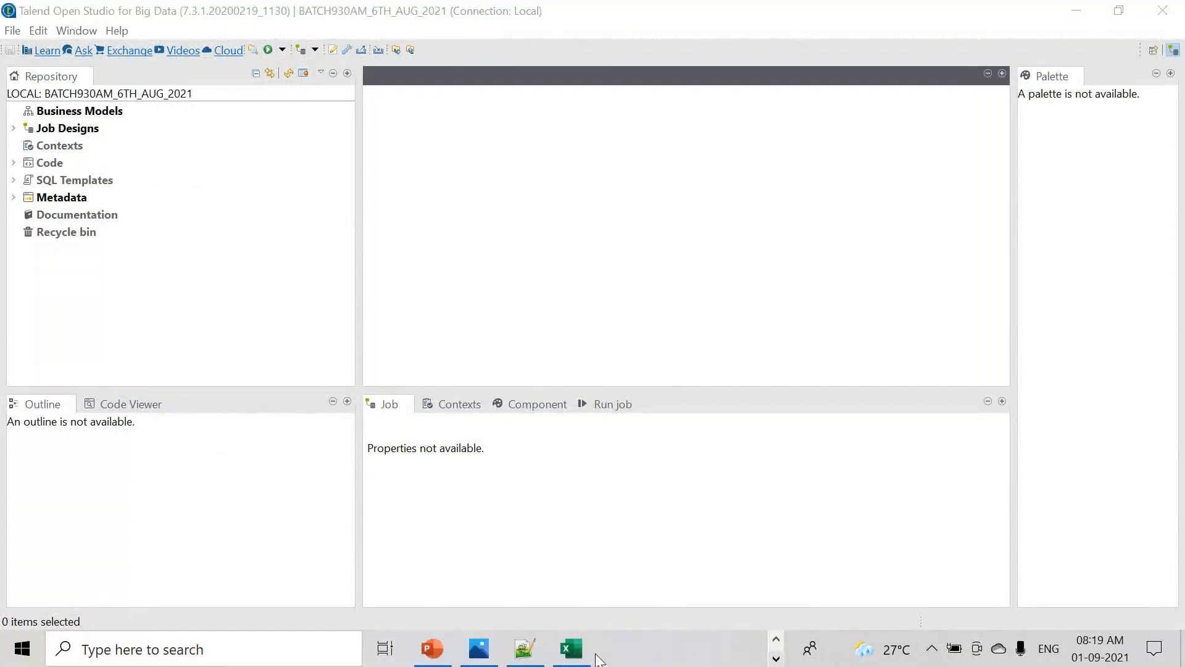
pyautogui.click(525, 648)
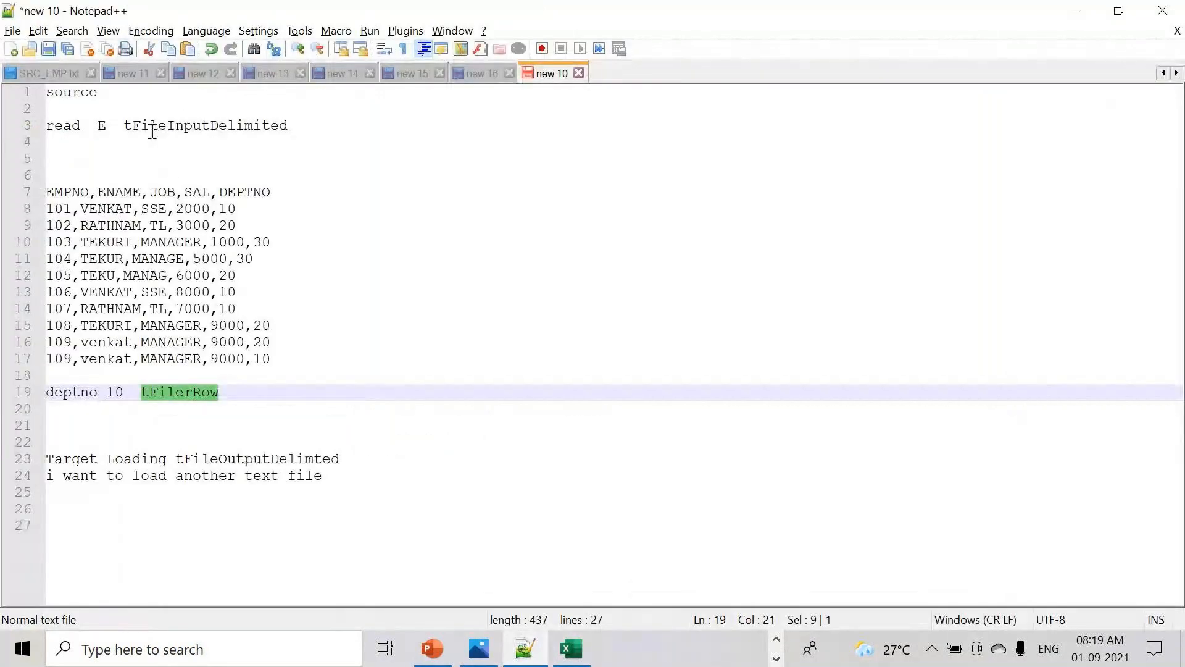
pyautogui.click(43, 74)
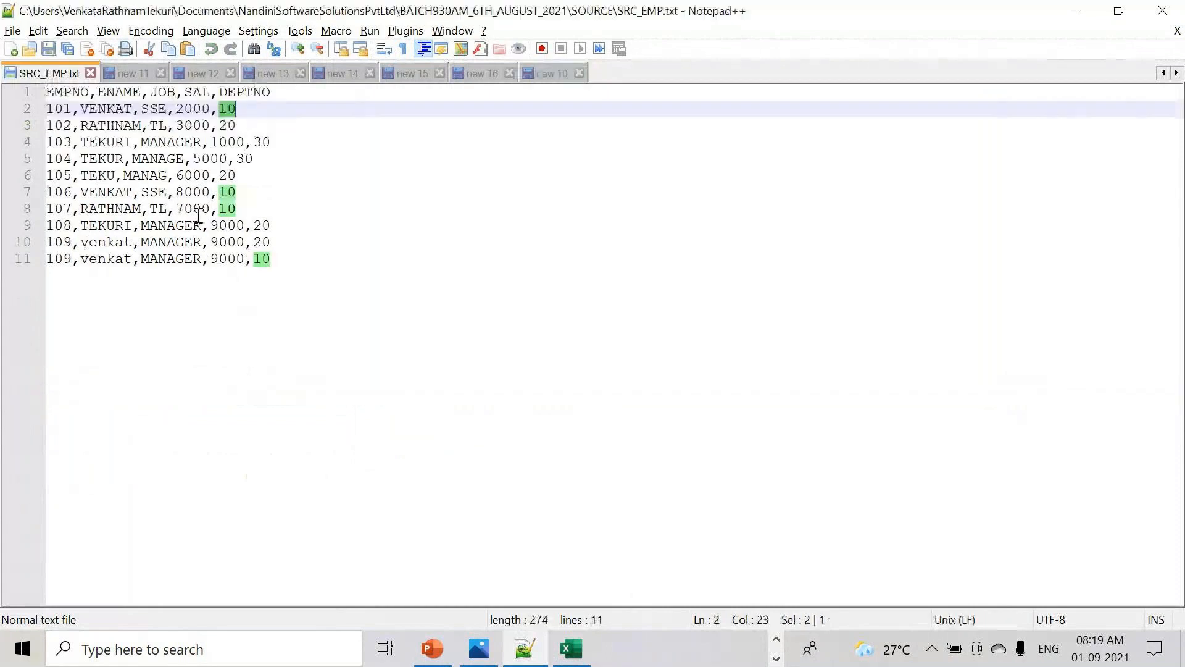
pyautogui.hotkey('ctrl', 'a')
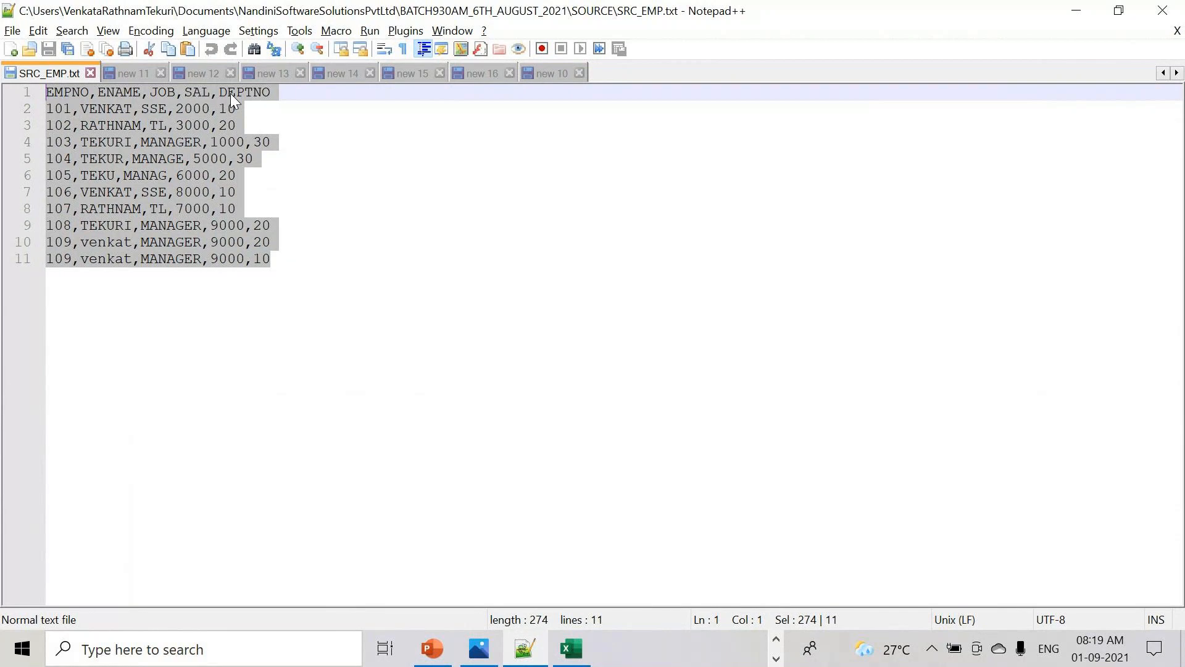
pyautogui.moveTo(302, 289); pyautogui.dragTo(3, 83)
pyautogui.hotkey('alt', 'Tab')
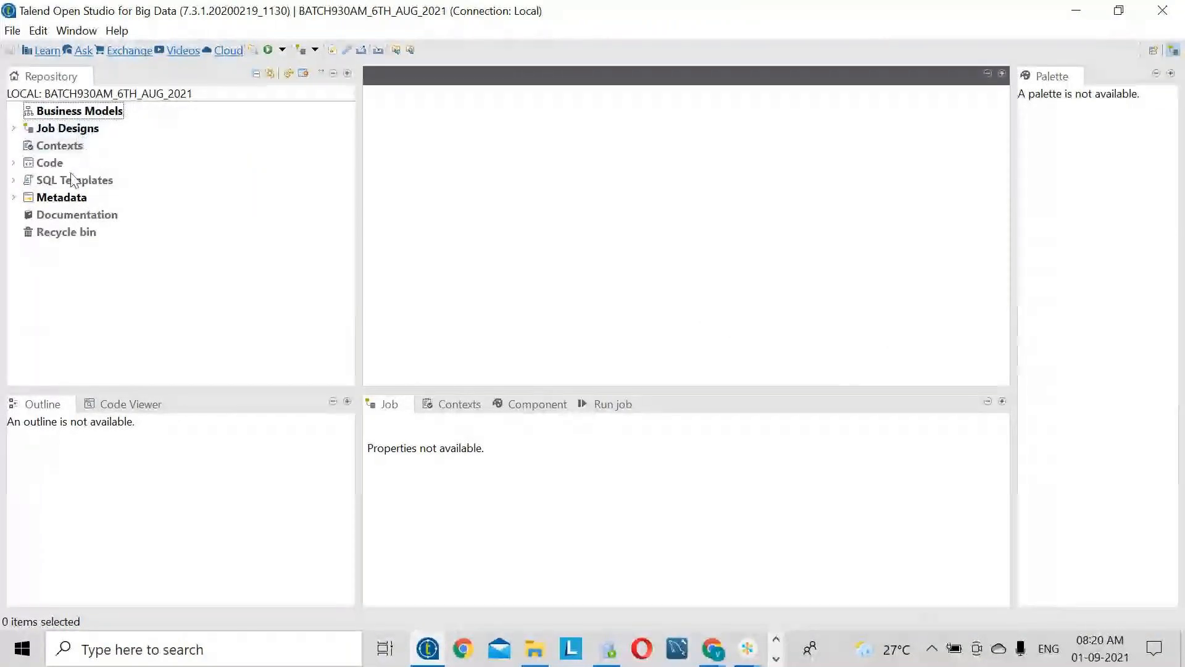
# - Start a new delimited file definition under Metadata > File delimited
pyautogui.click(14, 197)
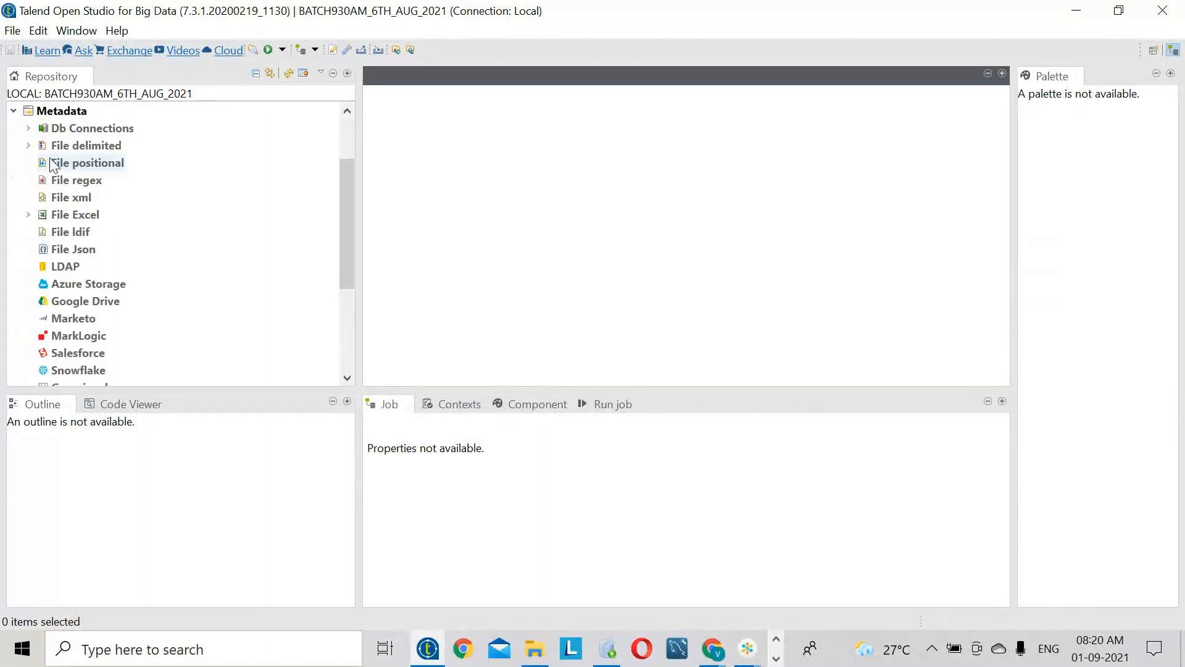
pyautogui.click(95, 145)
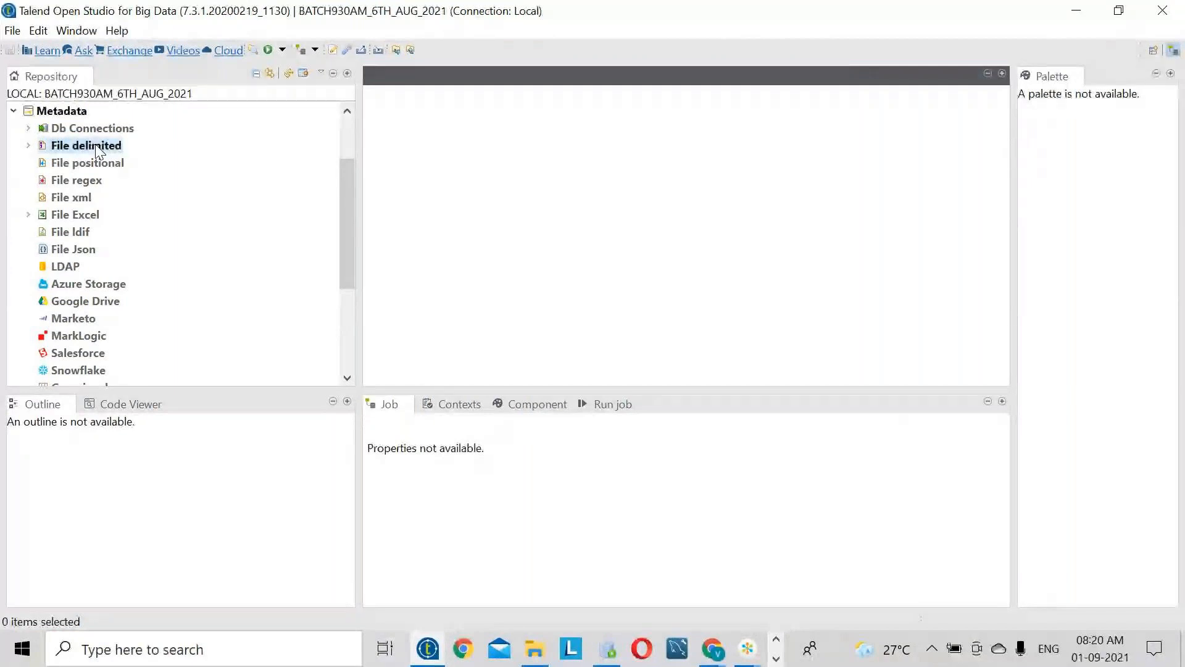
pyautogui.rightClick(96, 148)
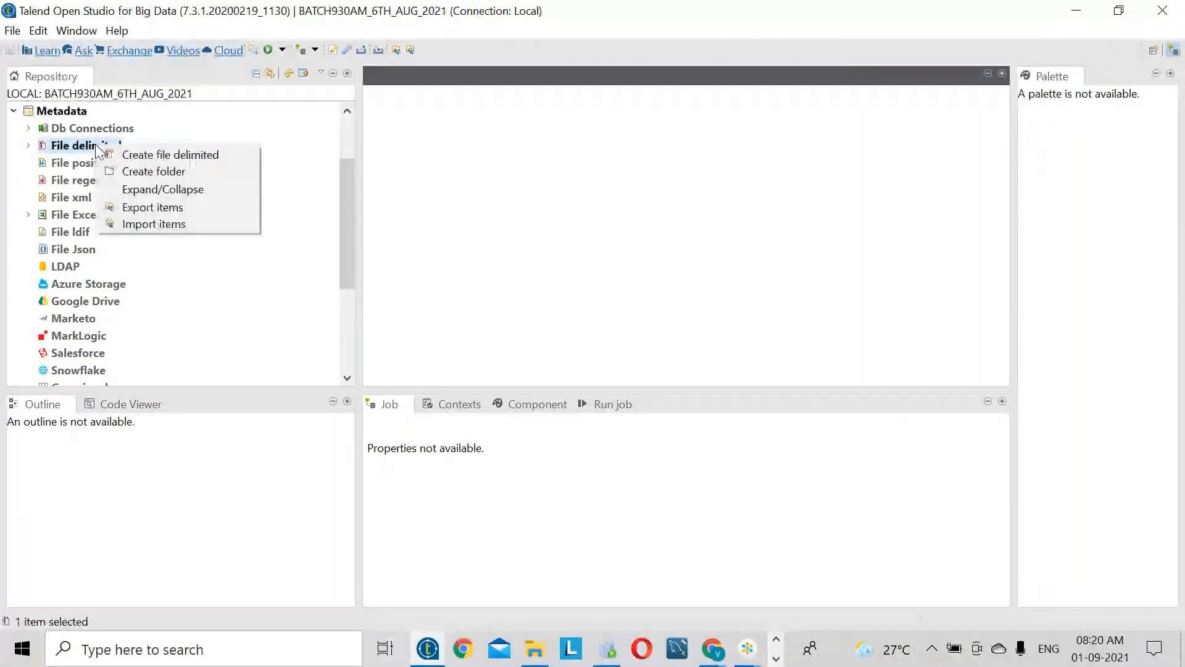
pyautogui.click(150, 156)
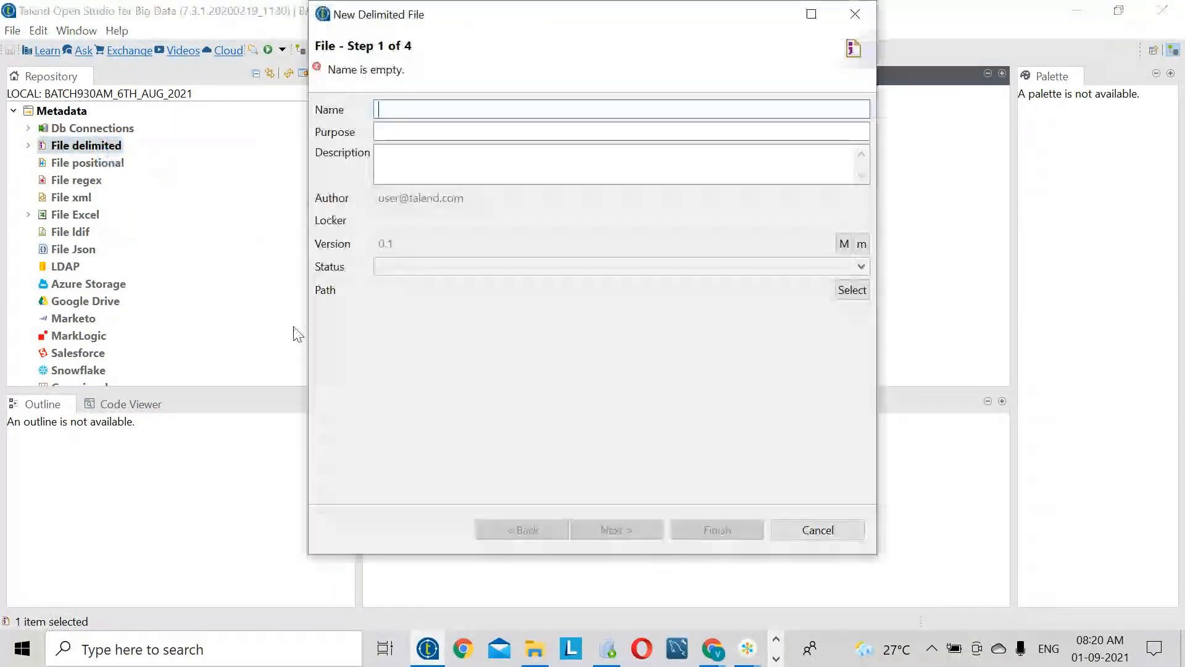
# - Name the metadata SRC_EMP_DEMO10 using the copied SRC_EMP file name, then advance to Step 2
pyautogui.click(539, 656)
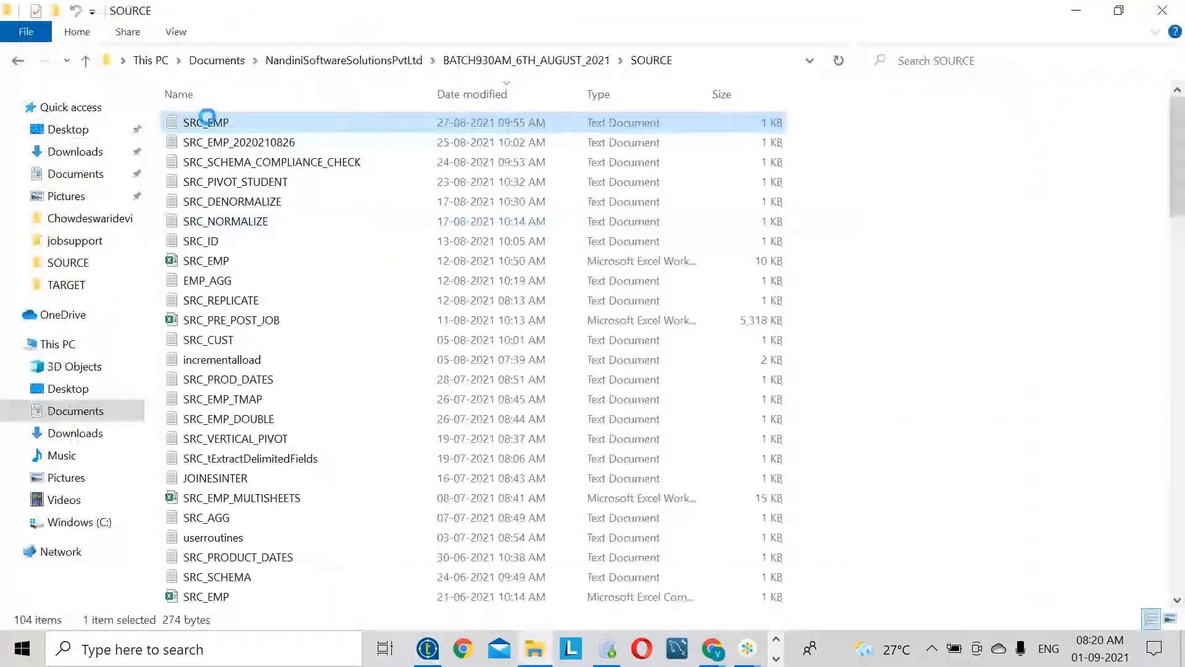
pyautogui.rightClick(209, 123)
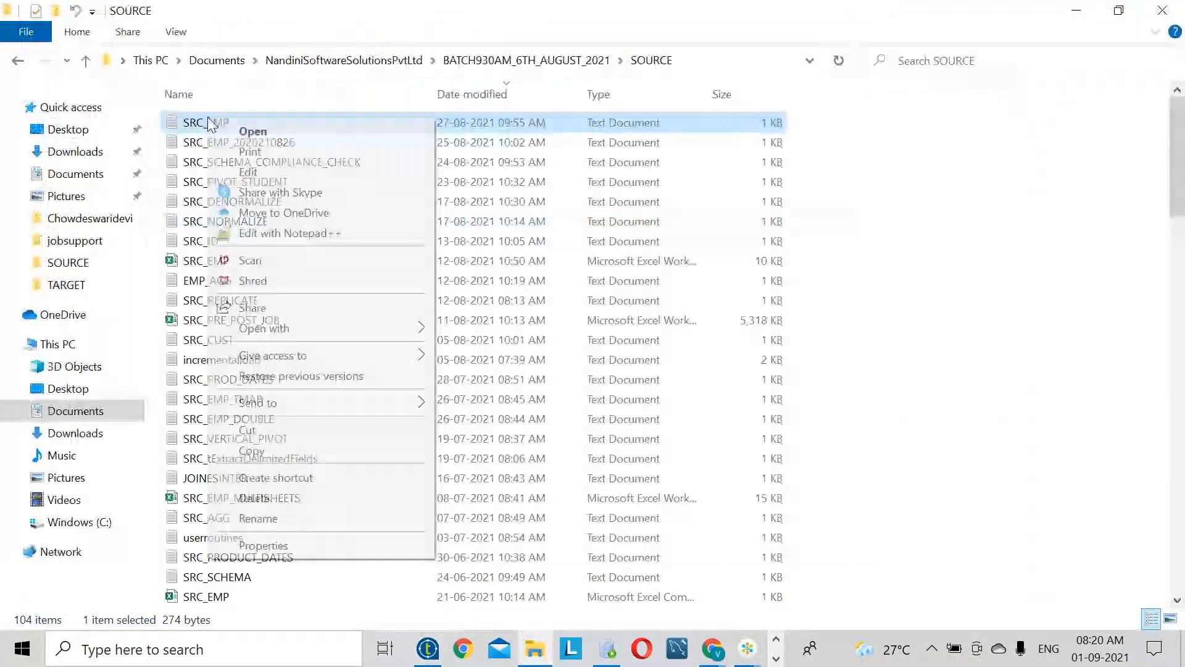
pyautogui.click(312, 518)
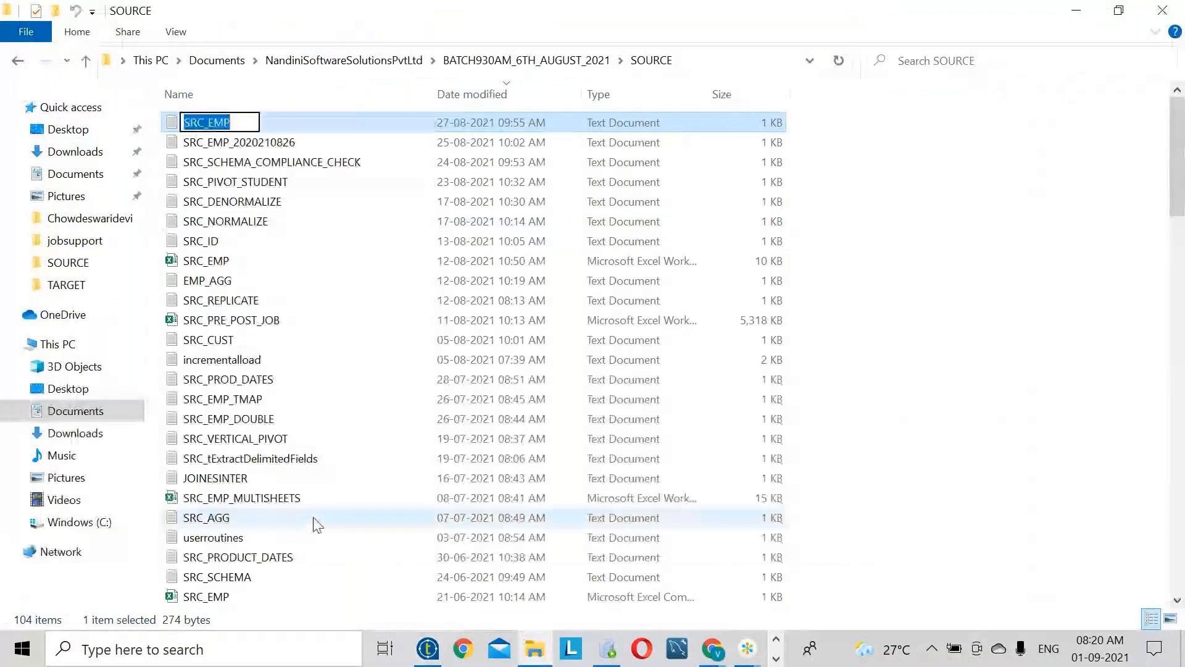
pyautogui.hotkey('ctrl', 'c')
pyautogui.click(428, 648)
pyautogui.hotkey('ctrl', 'v')
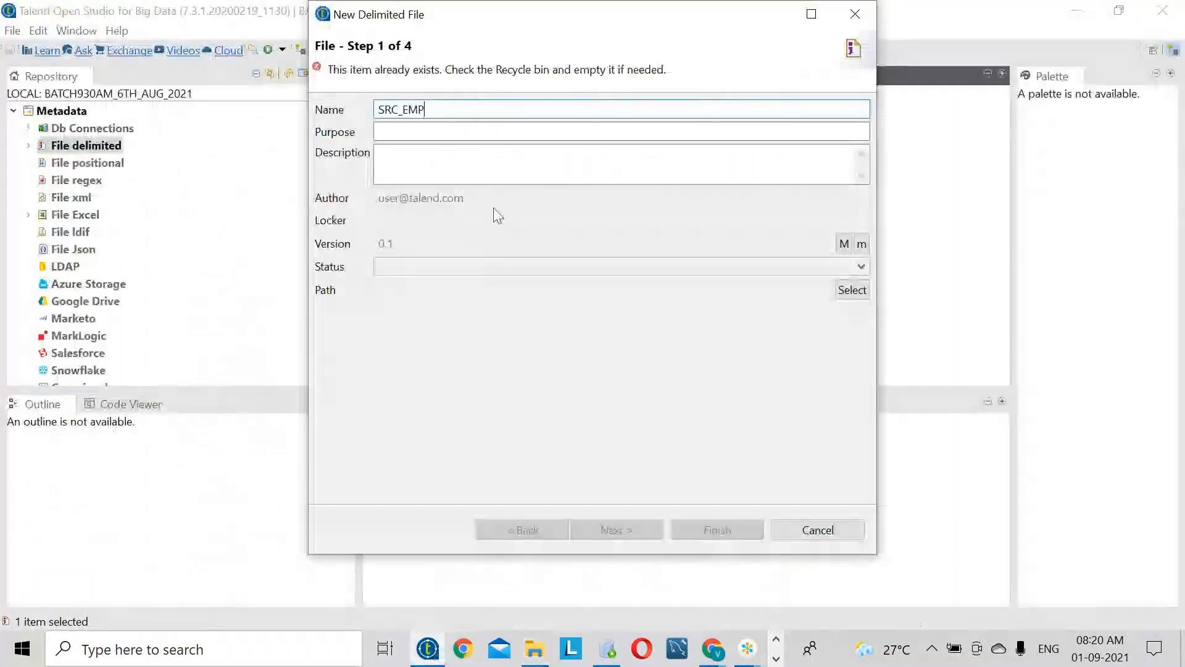
pyautogui.write('_D')
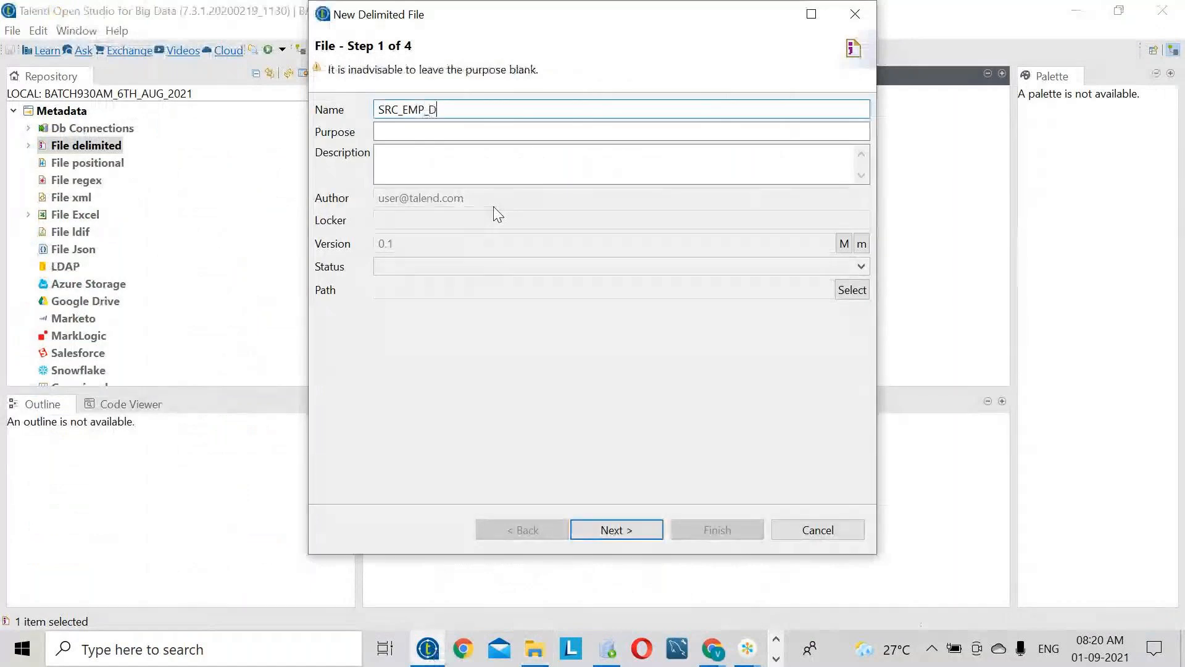
pyautogui.write('EMO10')
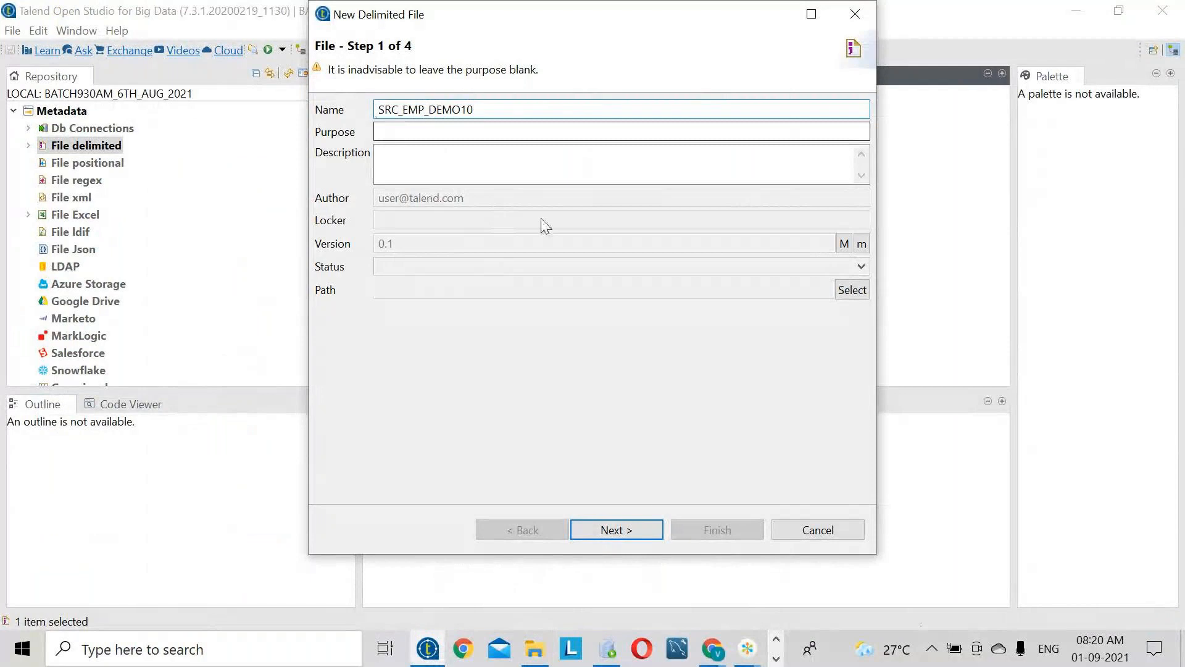
pyautogui.click(614, 530)
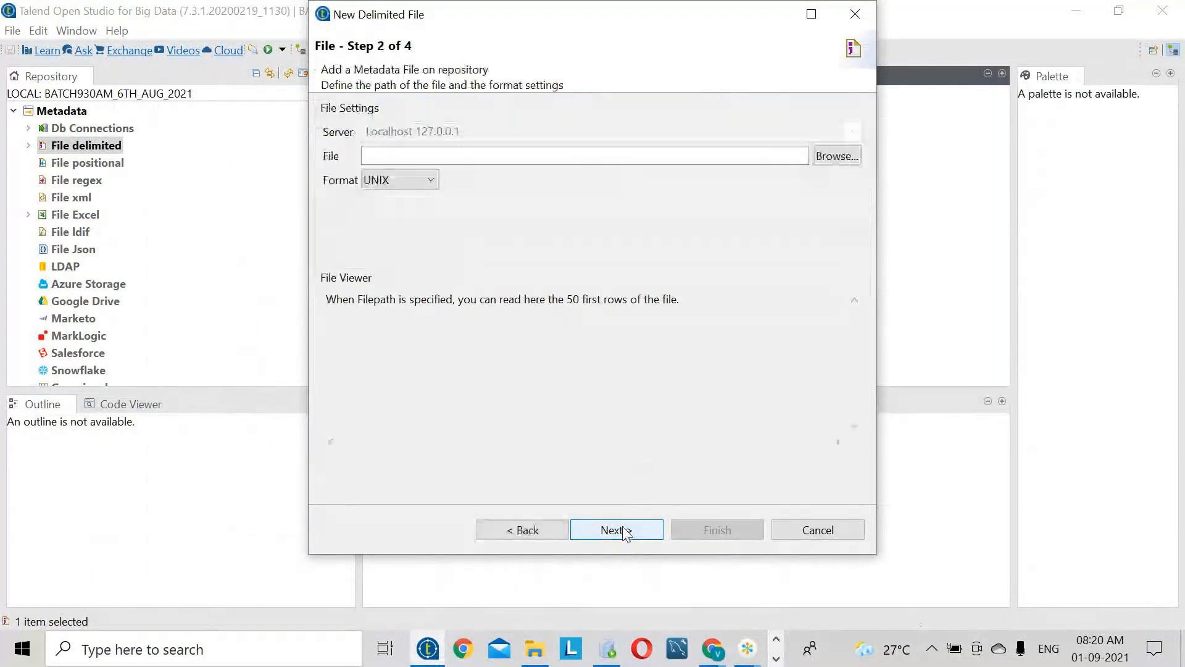
# - Choose SRC_EMP from the SOURCE folder with the *.txt filter, check the preview, and continue
pyautogui.click(834, 156)
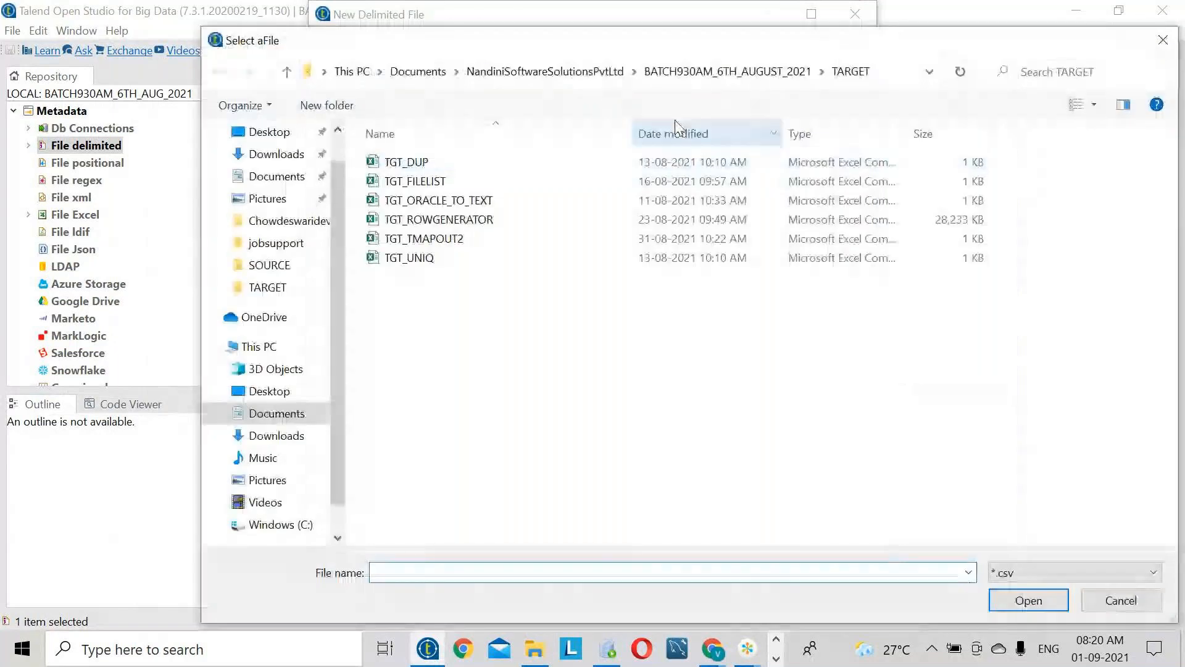
pyautogui.click(728, 71)
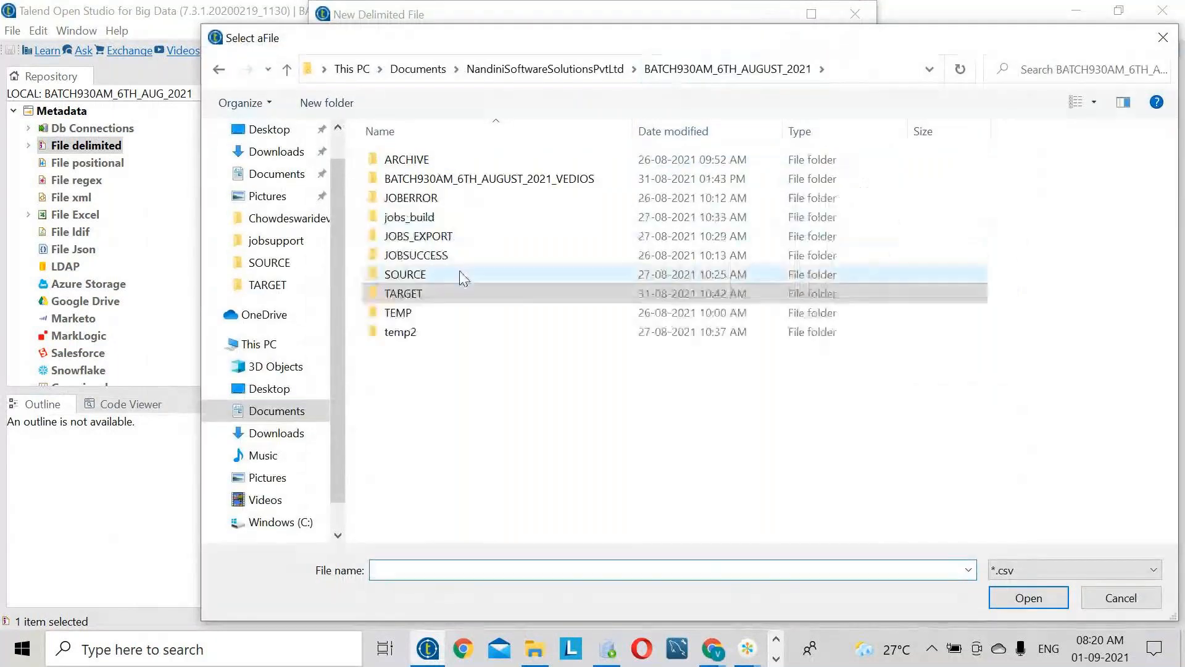
pyautogui.doubleClick(442, 276)
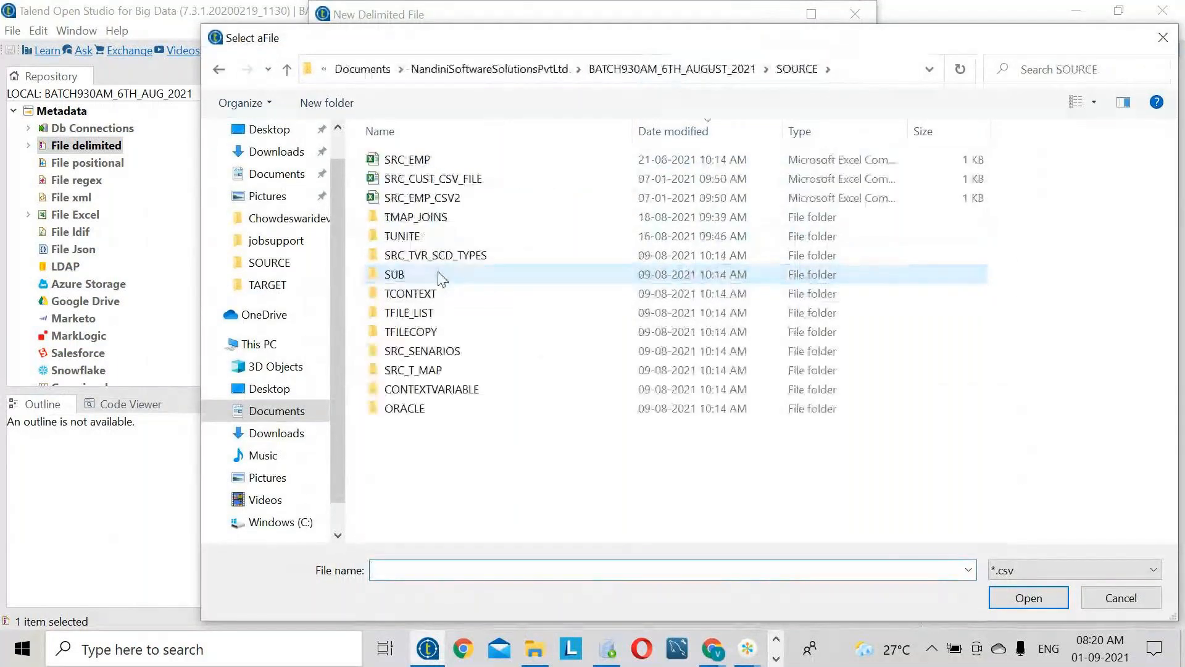
pyautogui.click(1064, 569)
pyautogui.click(1047, 605)
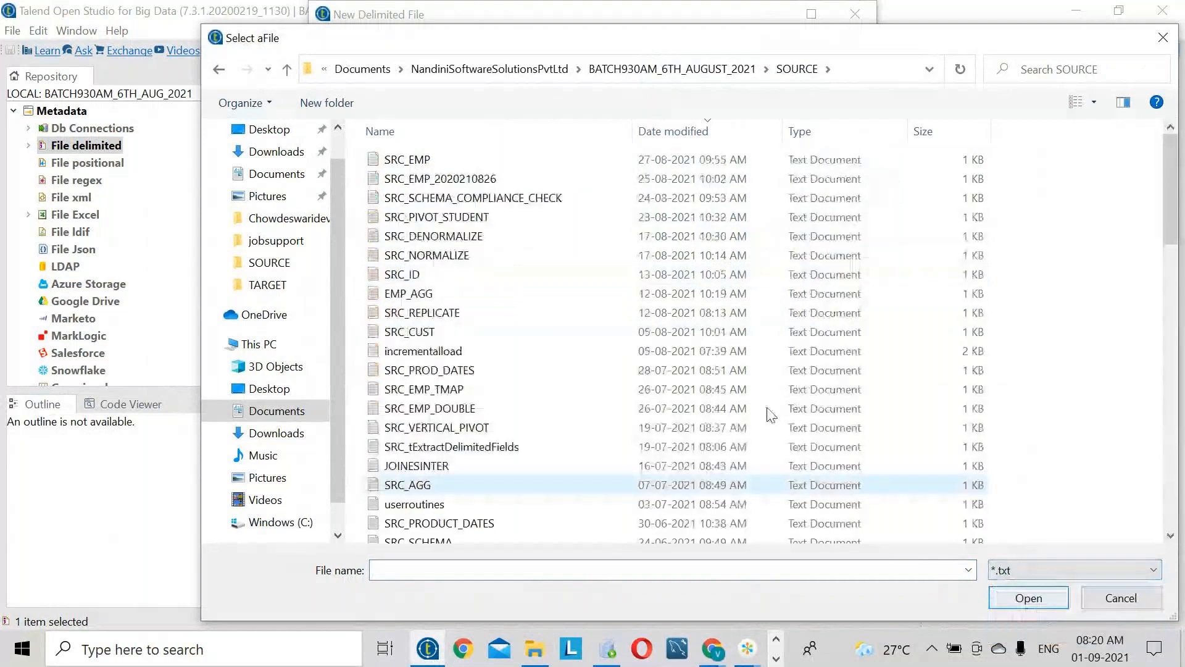
pyautogui.doubleClick(430, 160)
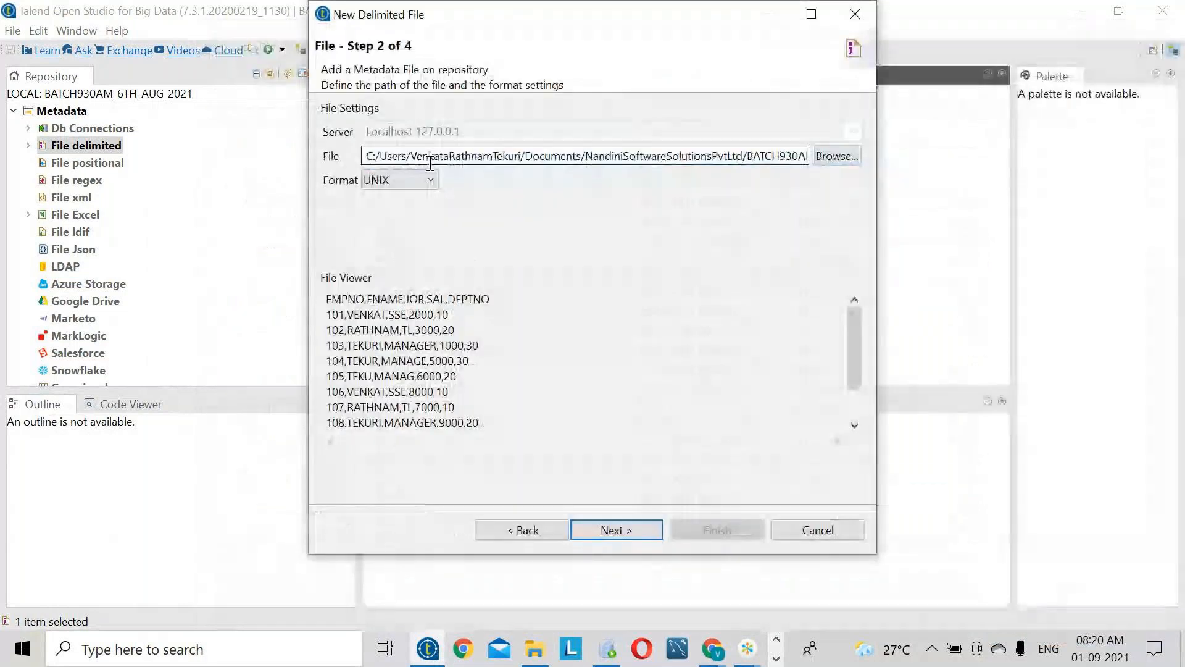
pyautogui.moveTo(485, 425); pyautogui.dragTo(317, 296)
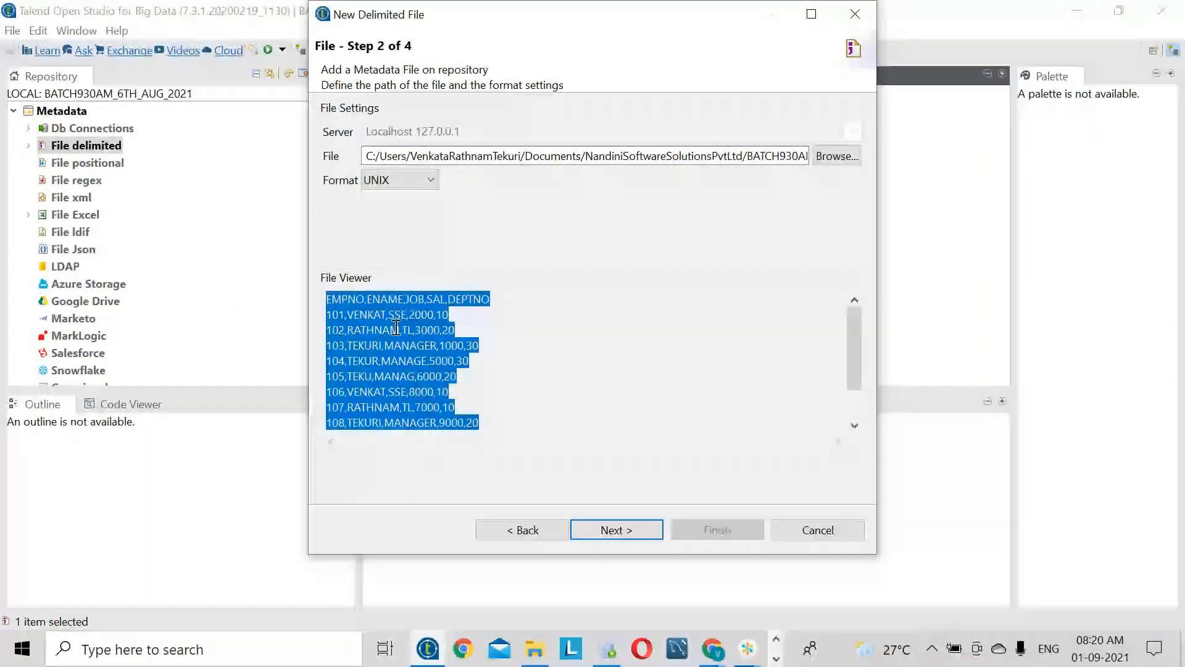
pyautogui.click(603, 531)
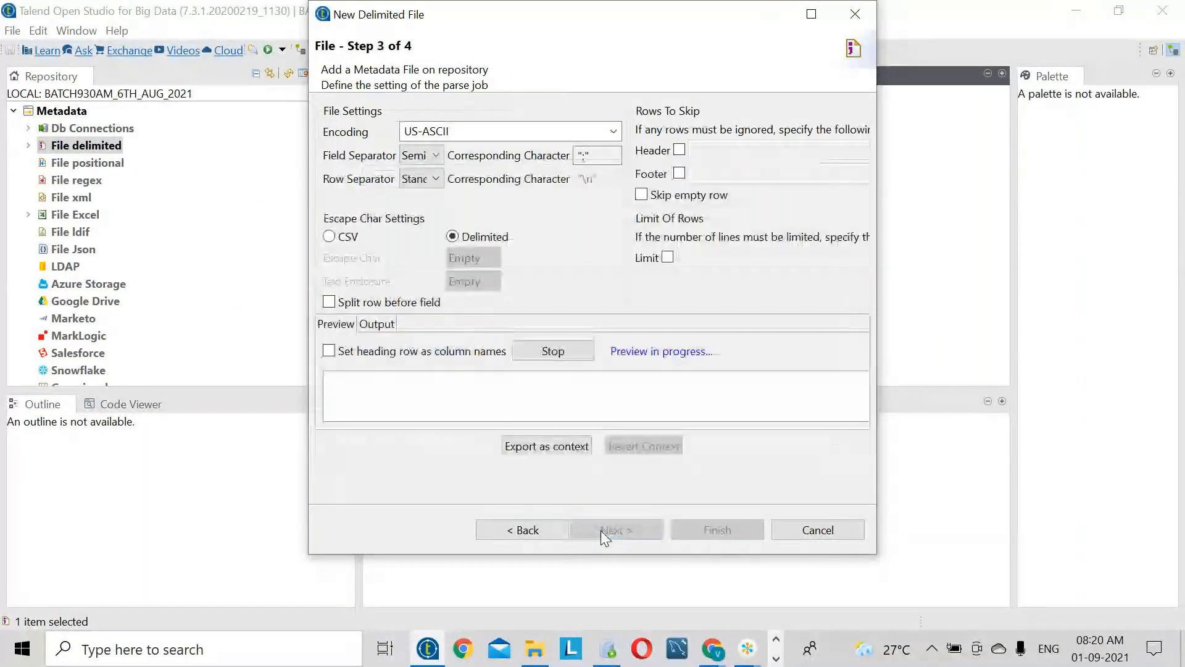
# - Check the EMPNO, ENAME header in SRC_EMP.txt to confirm the delimiter
pyautogui.click(429, 156)
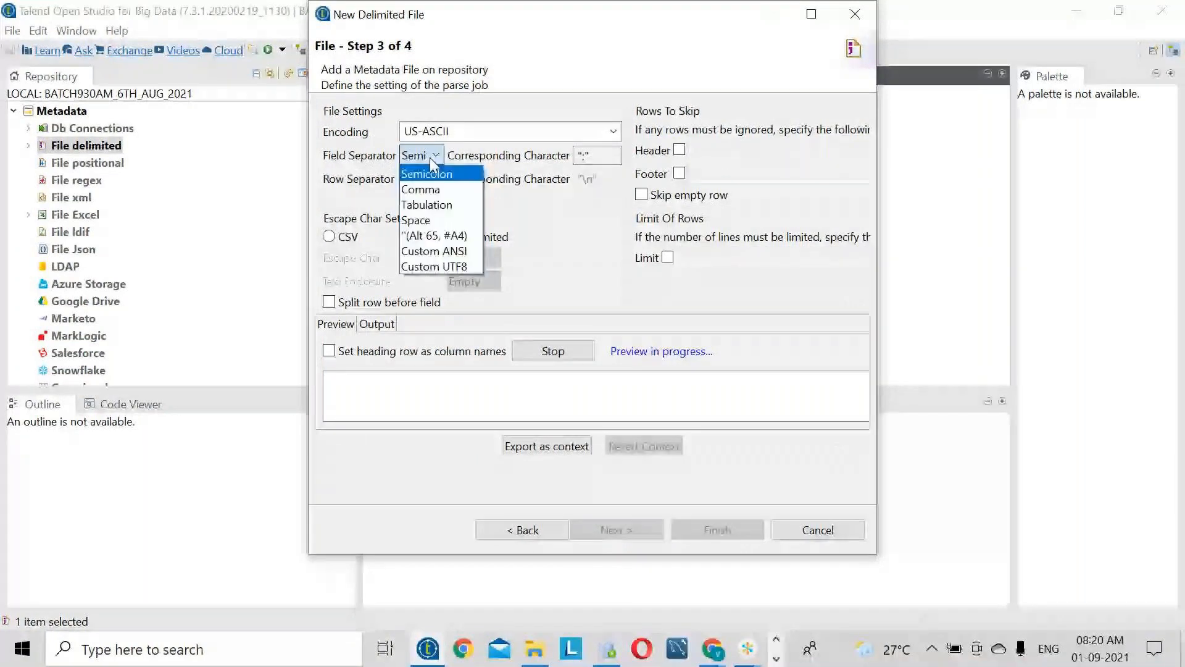
pyautogui.click(776, 658)
pyautogui.click(525, 648)
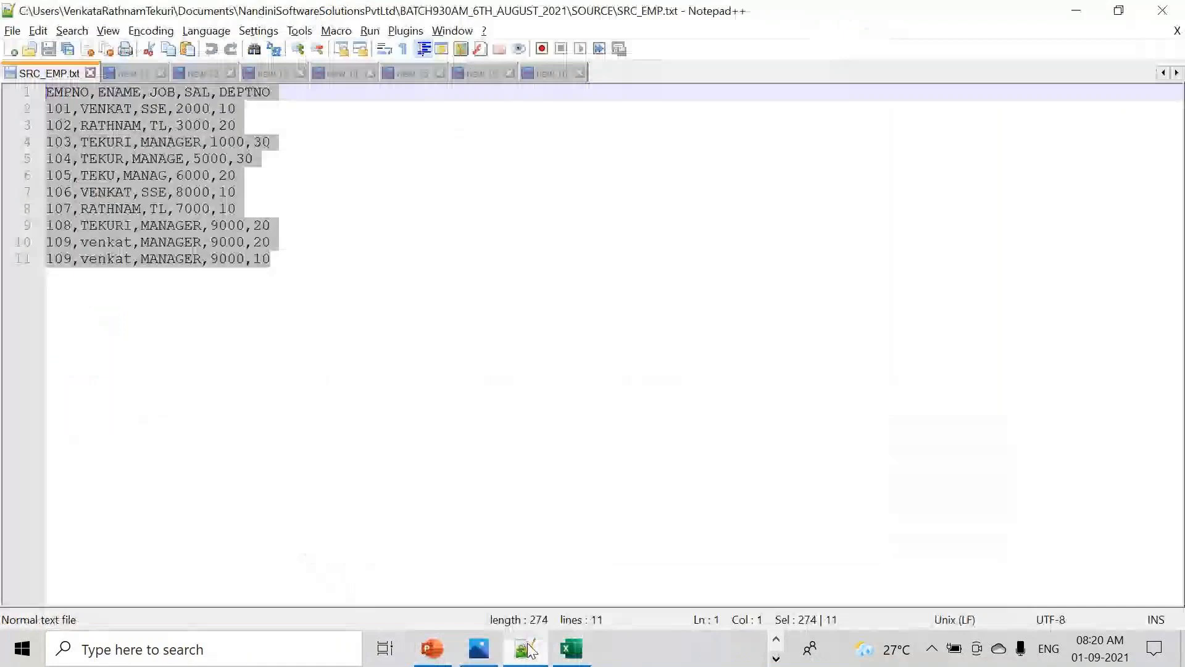
pyautogui.doubleClick(69, 95)
pyautogui.doubleClick(113, 94)
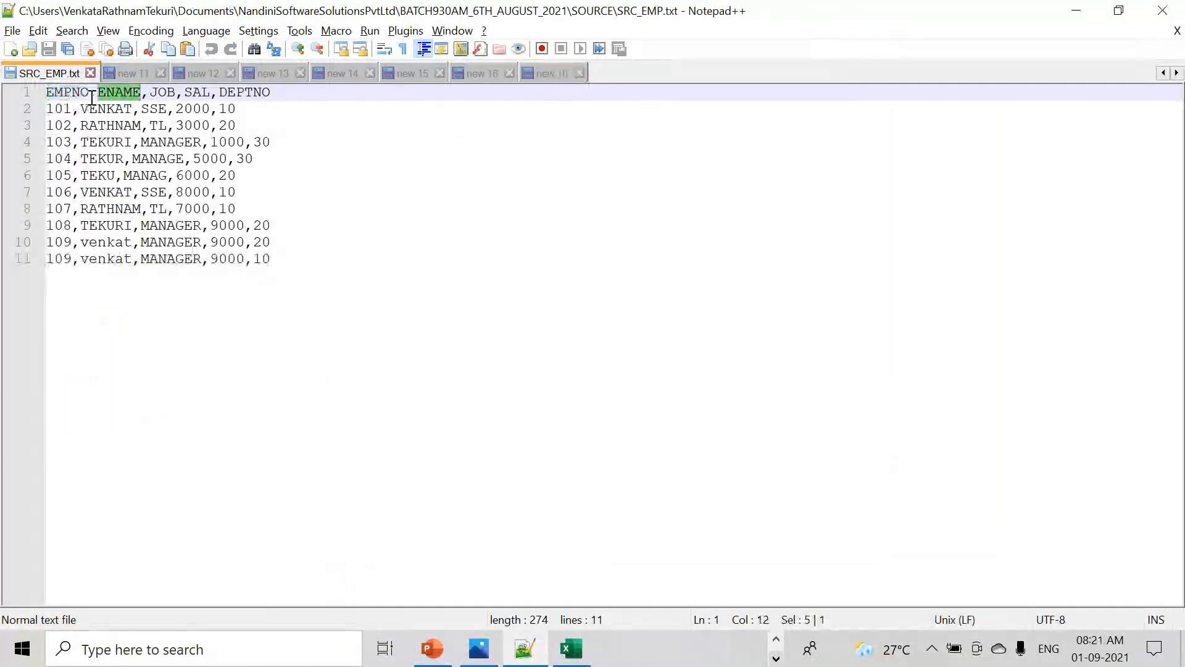
pyautogui.hotkey('alt', 'Tab')
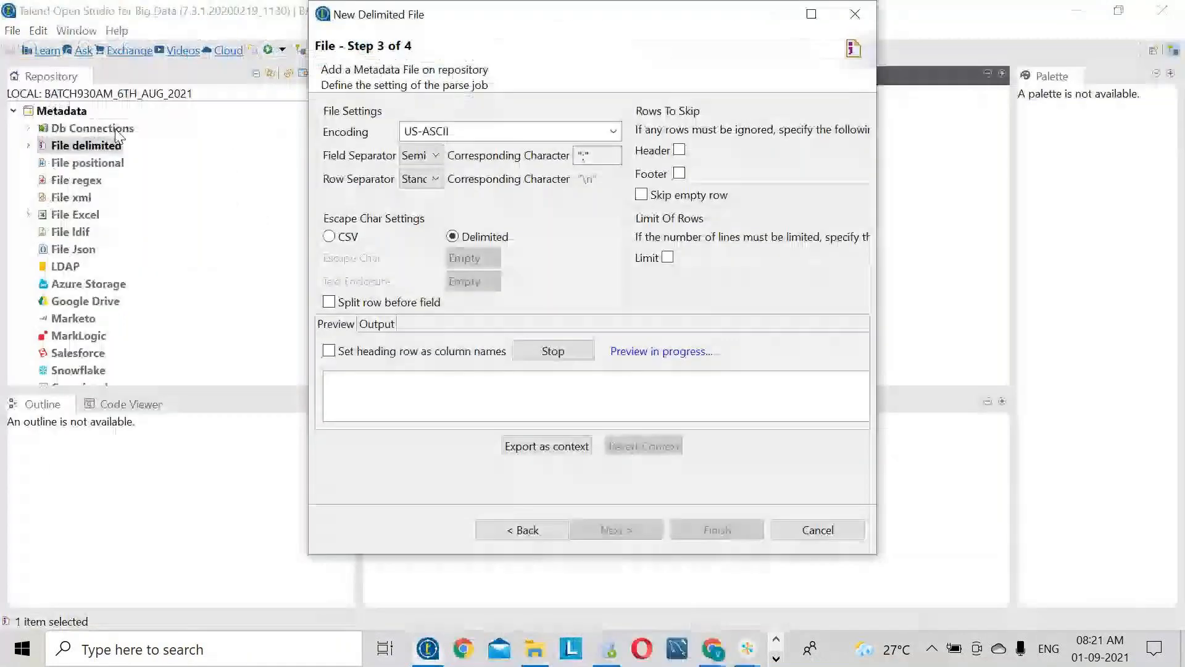
# - Set the Field Separator to Comma, then recheck the source header line
pyautogui.click(432, 155)
pyautogui.click(439, 193)
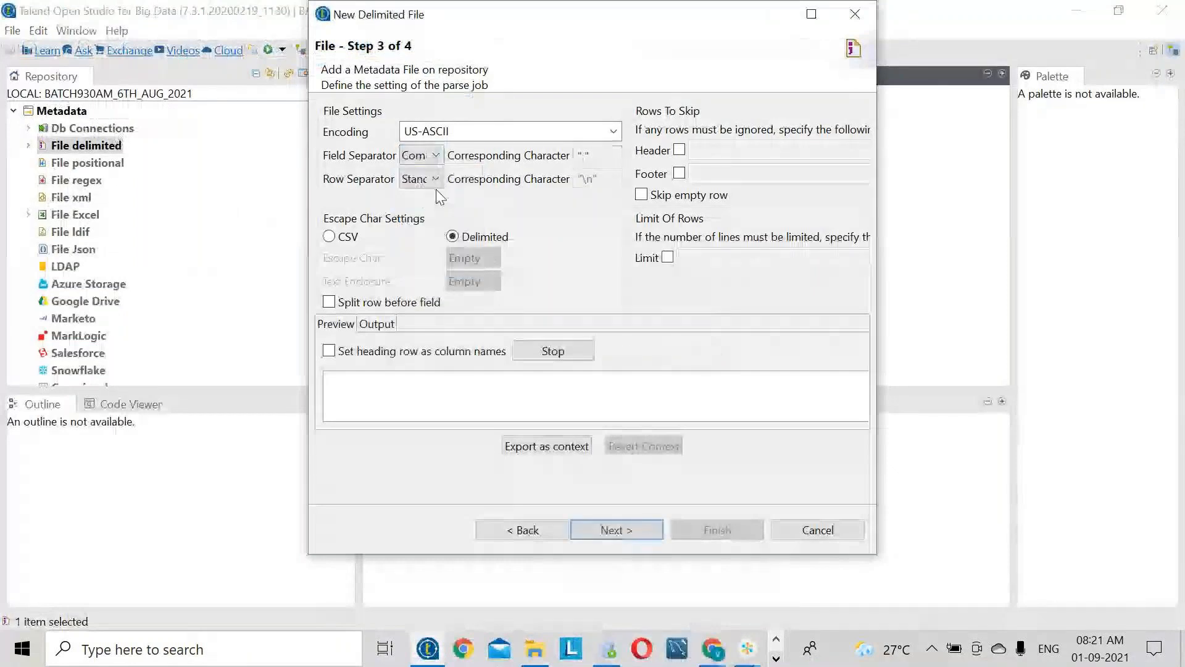
pyautogui.hotkey('alt', 'Tab')
pyautogui.moveTo(283, 97); pyautogui.dragTo(43, 94)
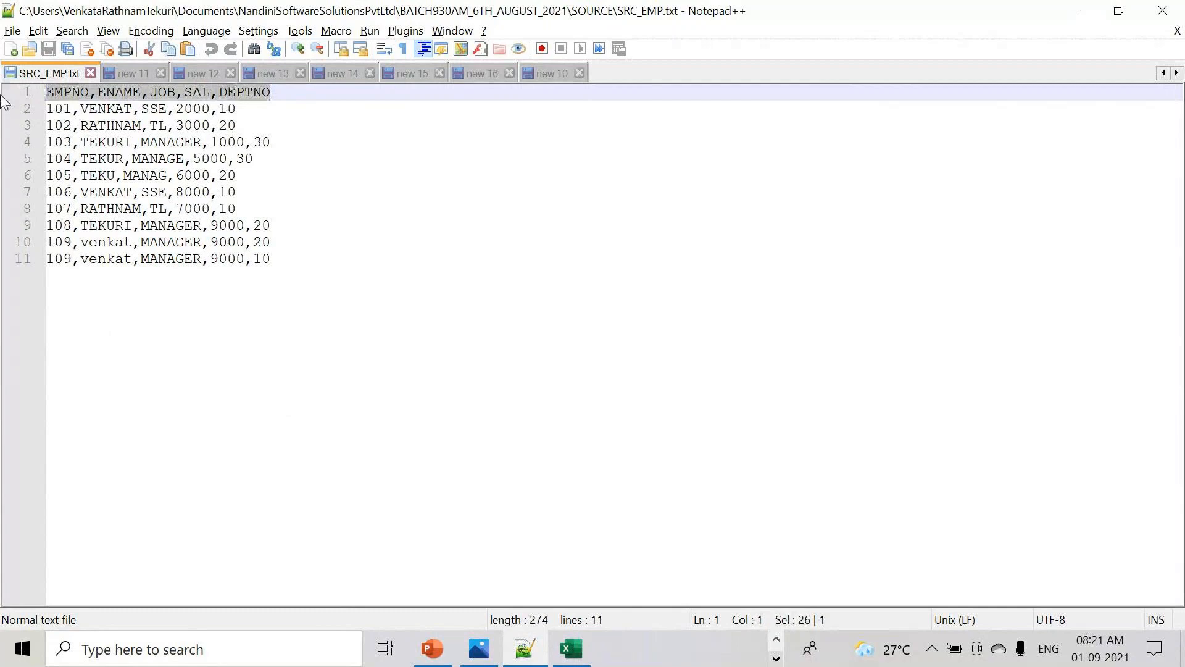
pyautogui.press('ctrl+super+Left')
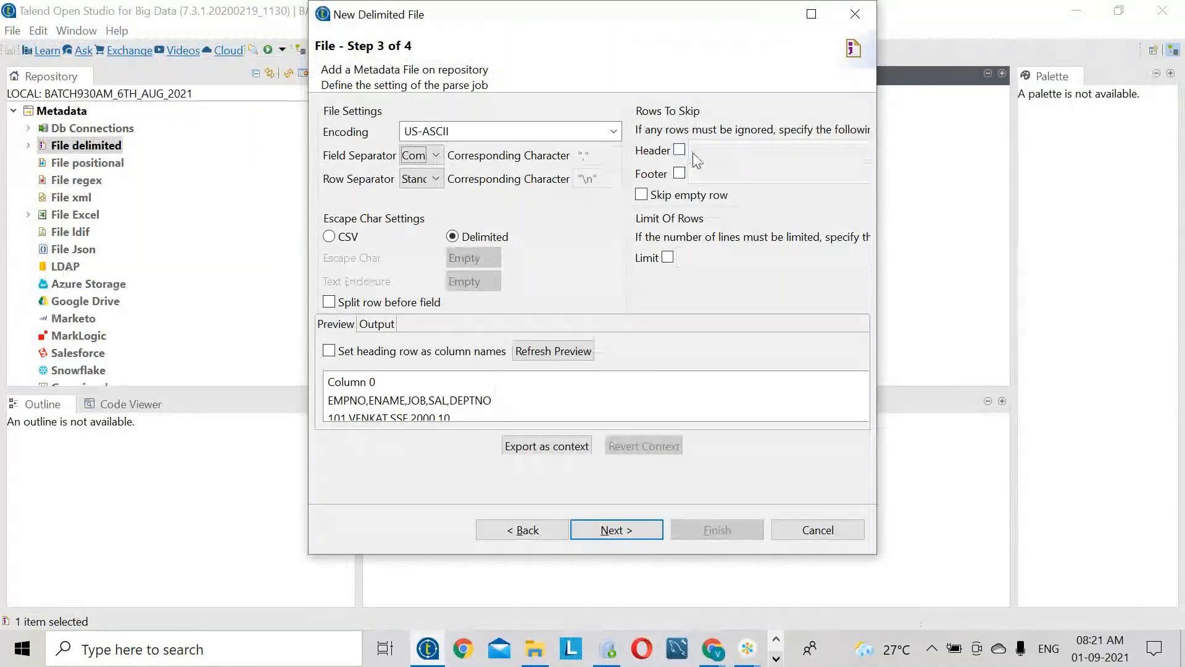
# - Use the heading row as column names, refresh the preview, and finish the EMPNO–DEPTNO schema
pyautogui.click(338, 351)
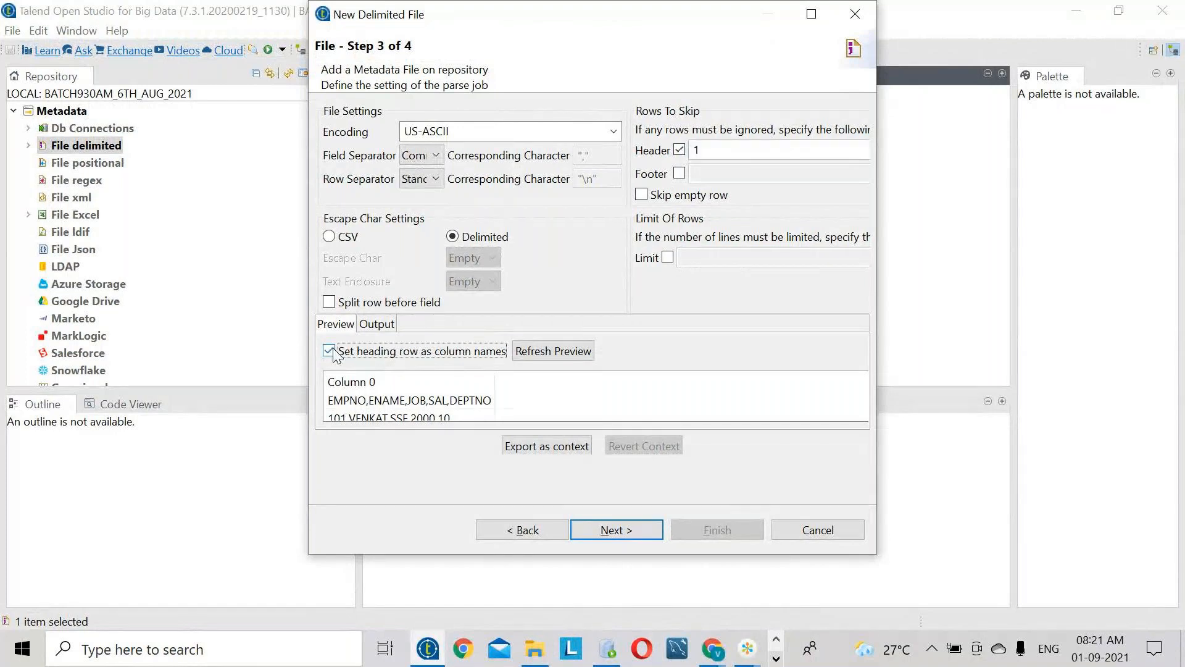
pyautogui.click(550, 352)
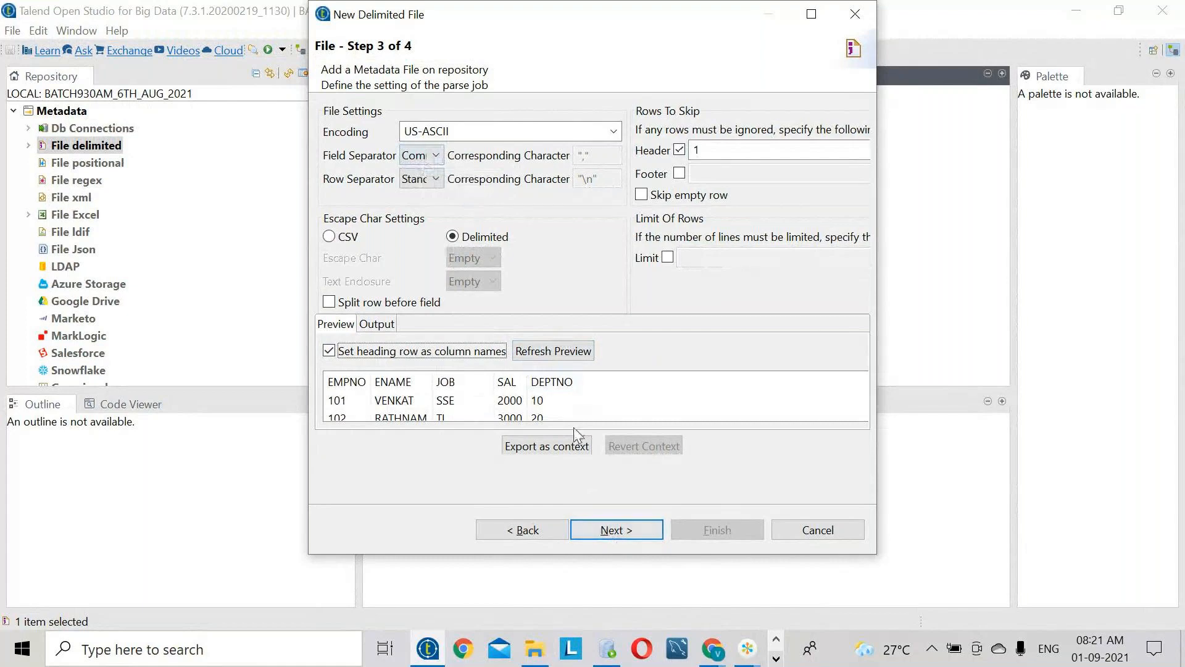
pyautogui.click(614, 530)
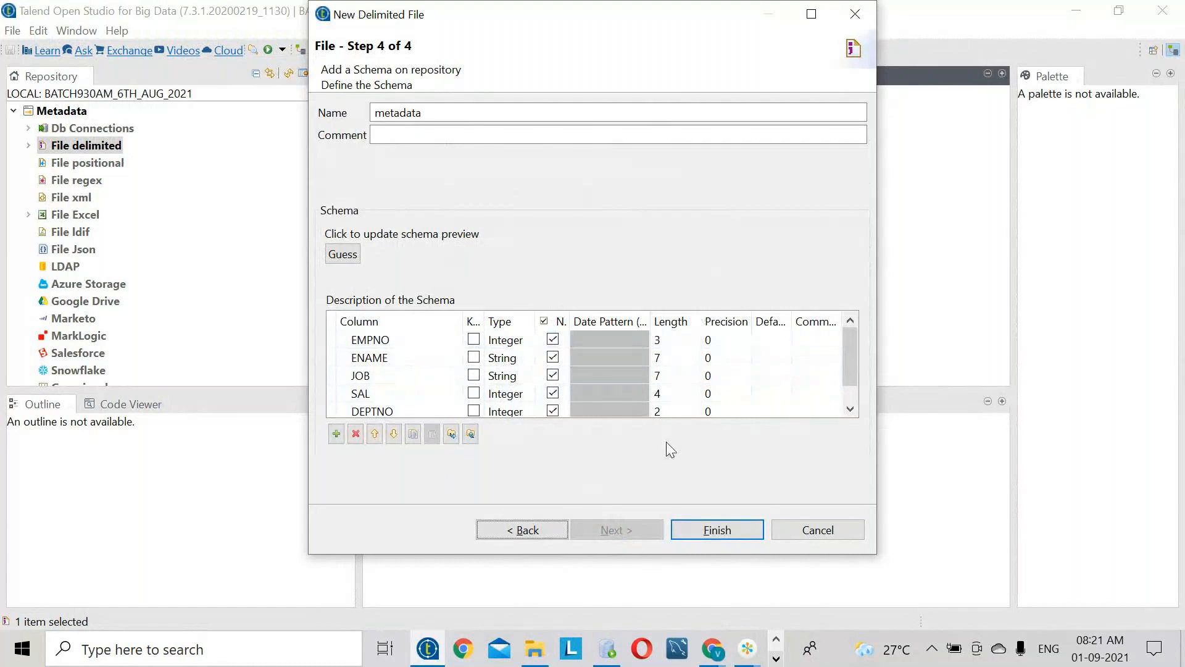
pyautogui.click(735, 530)
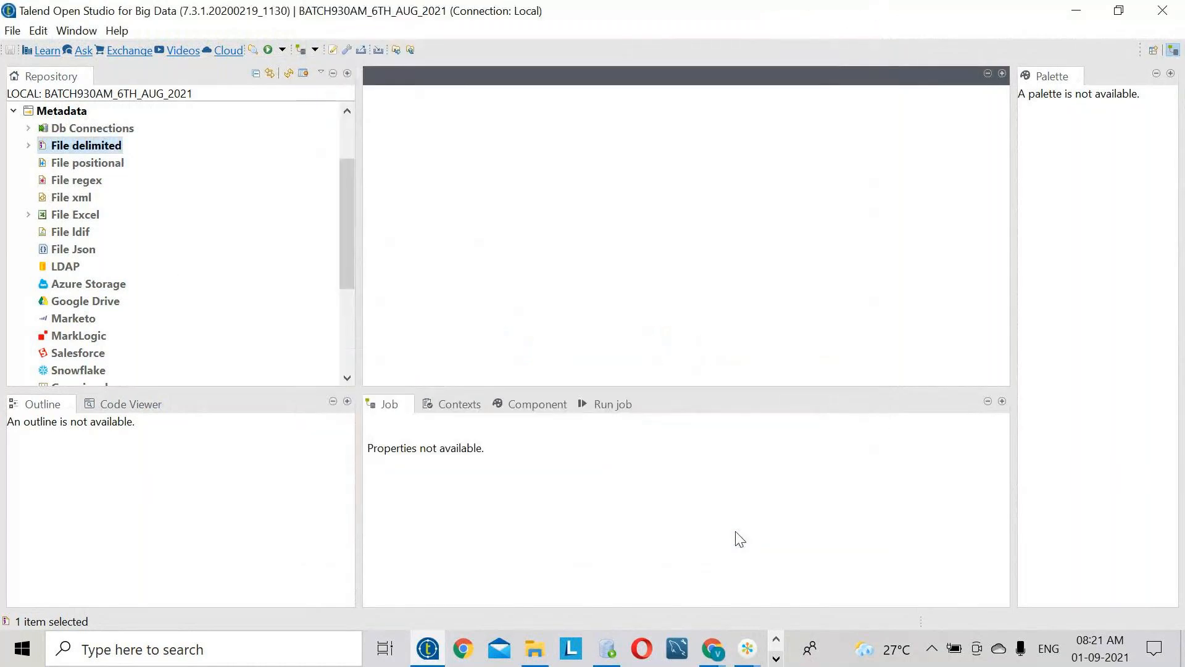
# - Create a job named DEMO10 from the Job Designs context menu
pyautogui.click(32, 147)
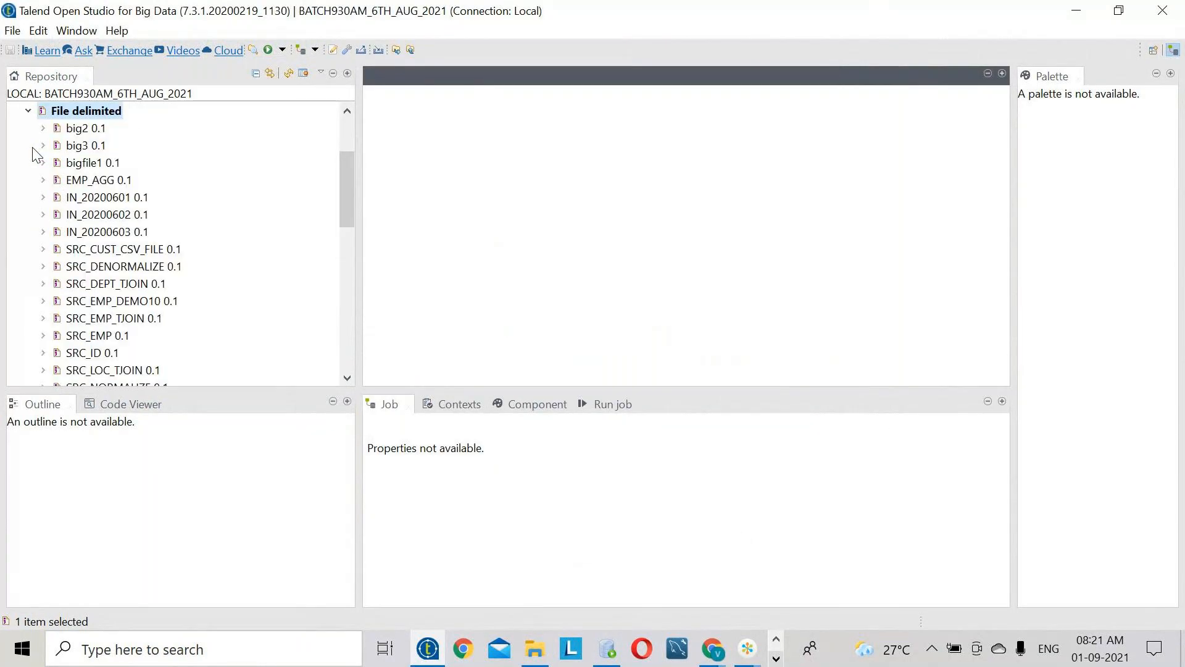
pyautogui.scroll(2, 199, 343)
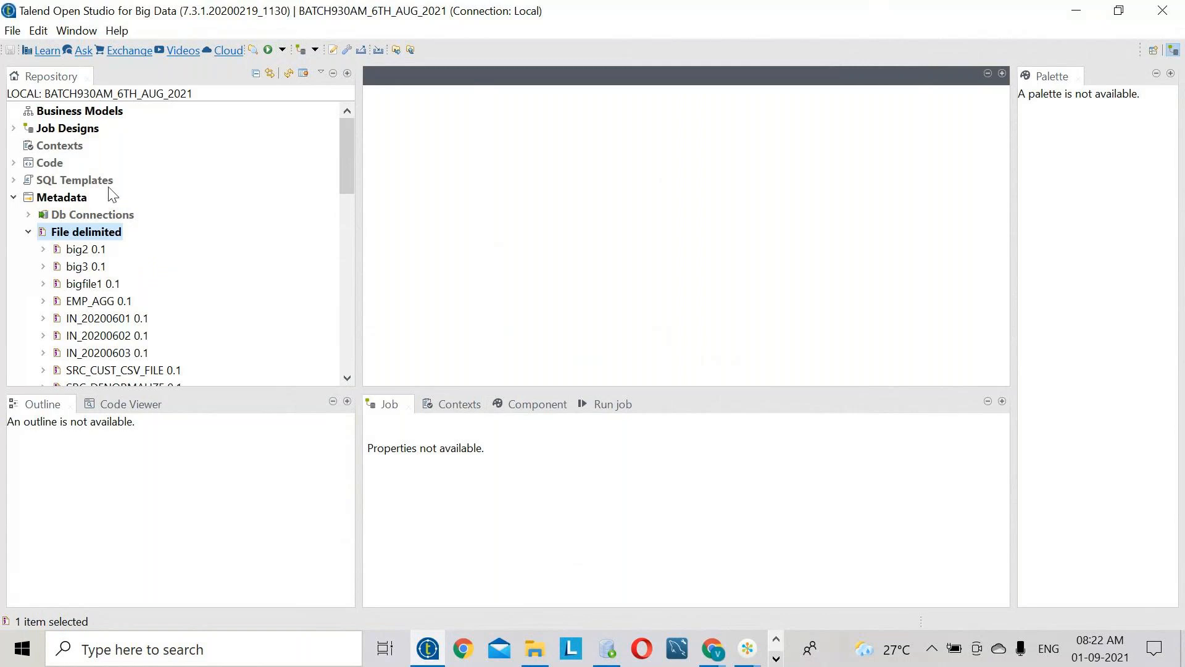
pyautogui.rightClick(79, 127)
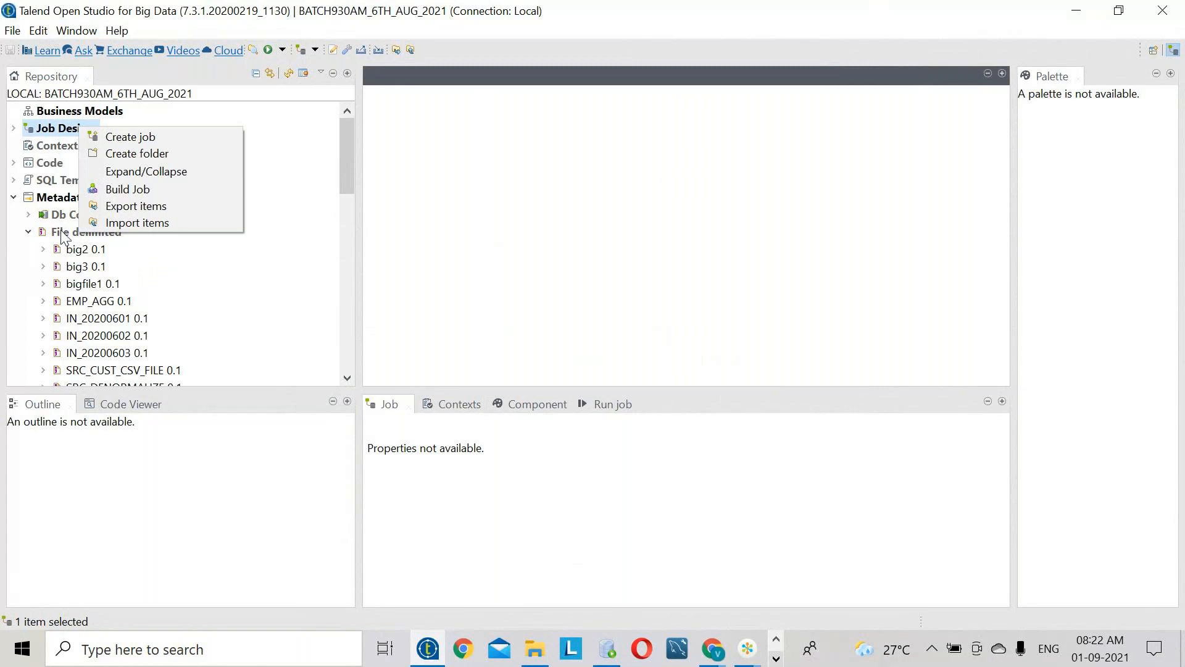
pyautogui.click(209, 315)
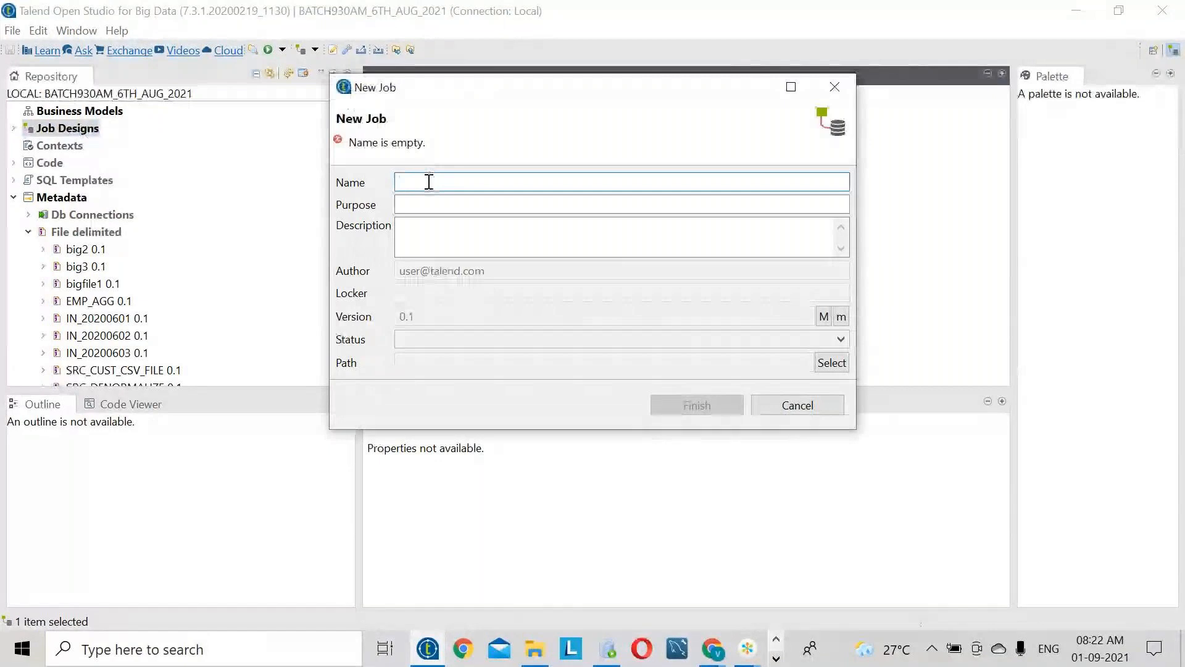
pyautogui.write('DEM')
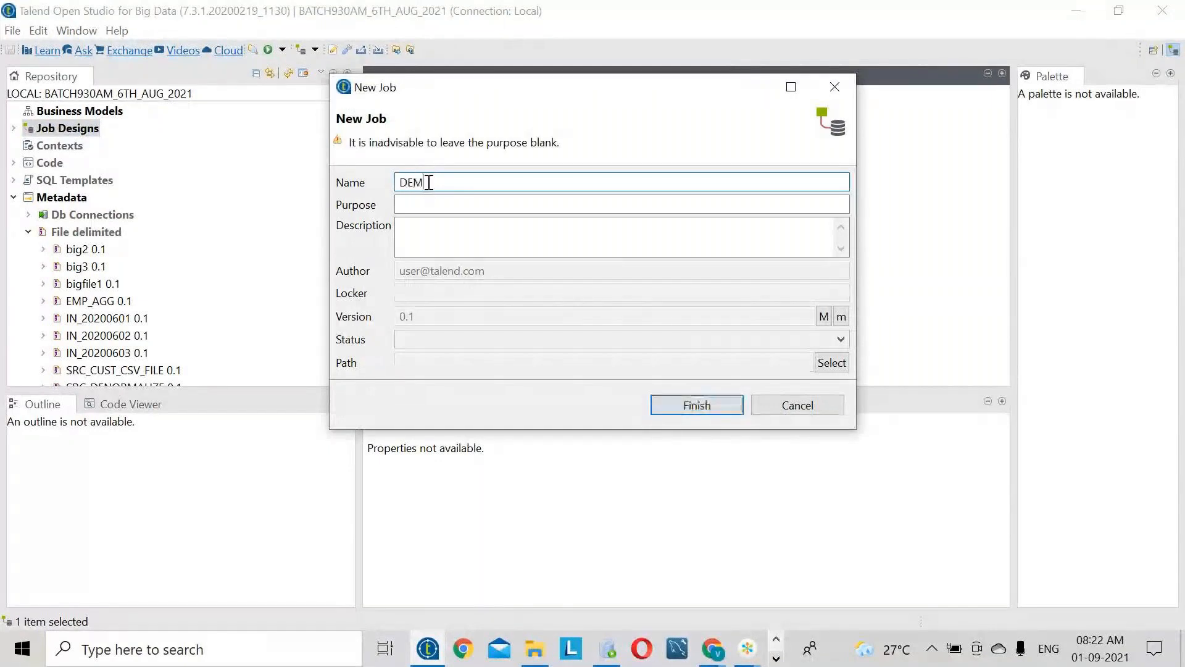
pyautogui.write('O10')
pyautogui.click(695, 405)
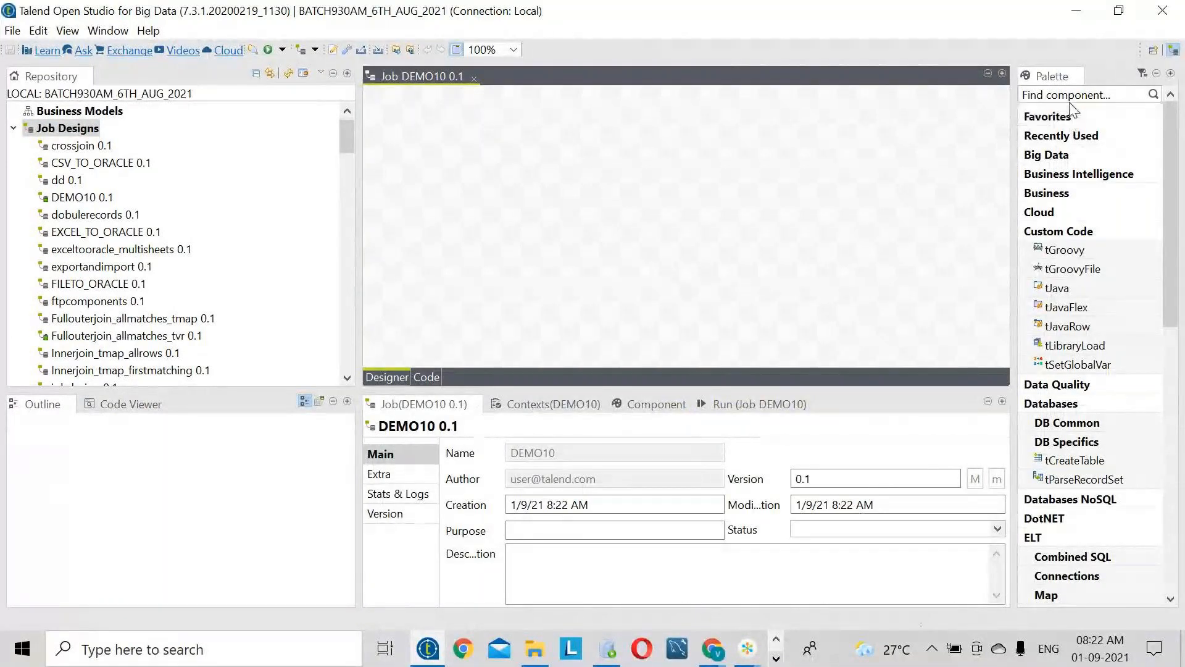
# - Scroll the Palette and Repository to locate SRC_EMP_DEMO10 under File delimited
pyautogui.scroll(-5, 1090, 446)
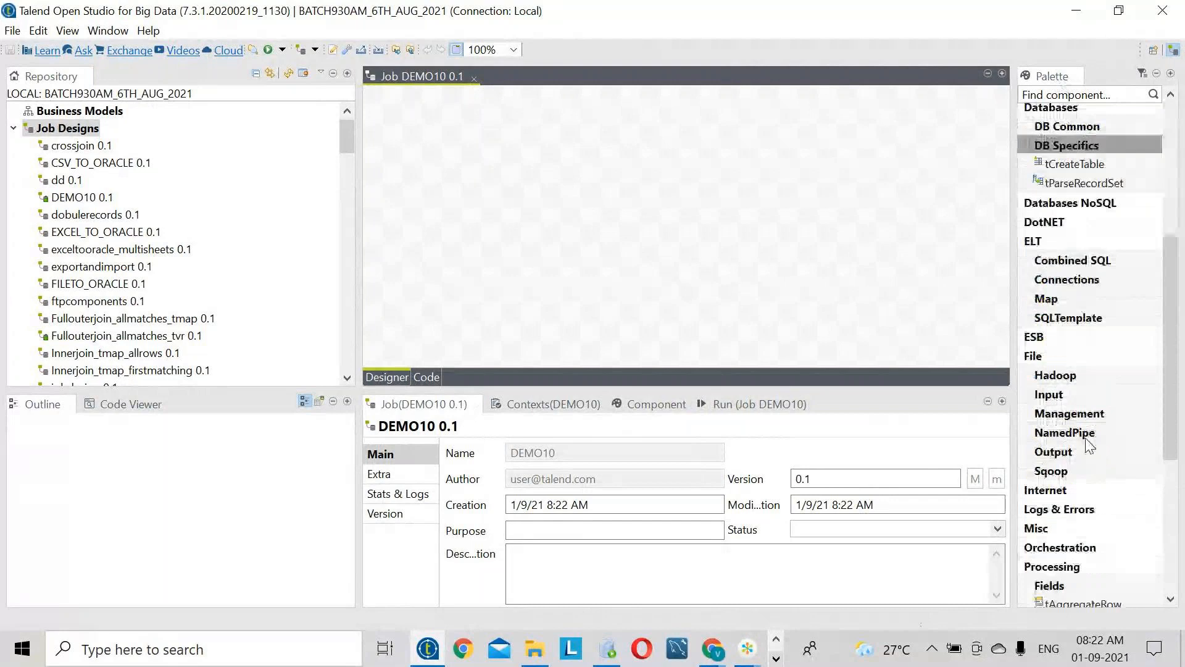
pyautogui.scroll(-5, 1089, 445)
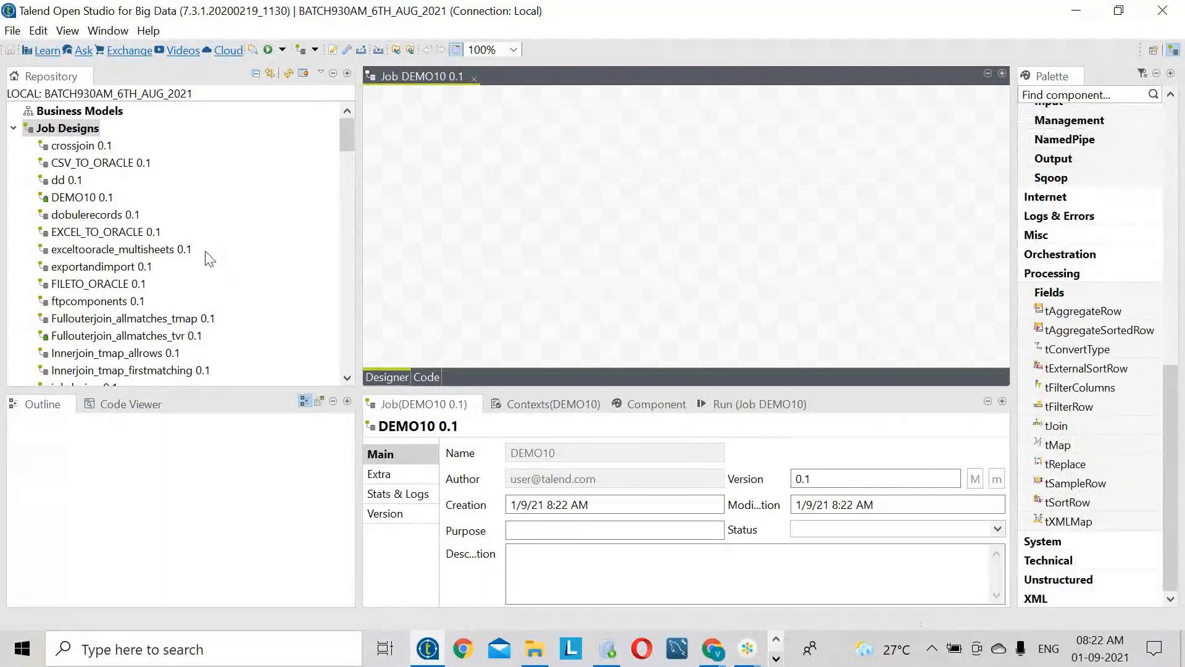
pyautogui.scroll(-10, 210, 258)
pyautogui.scroll(2, 210, 262)
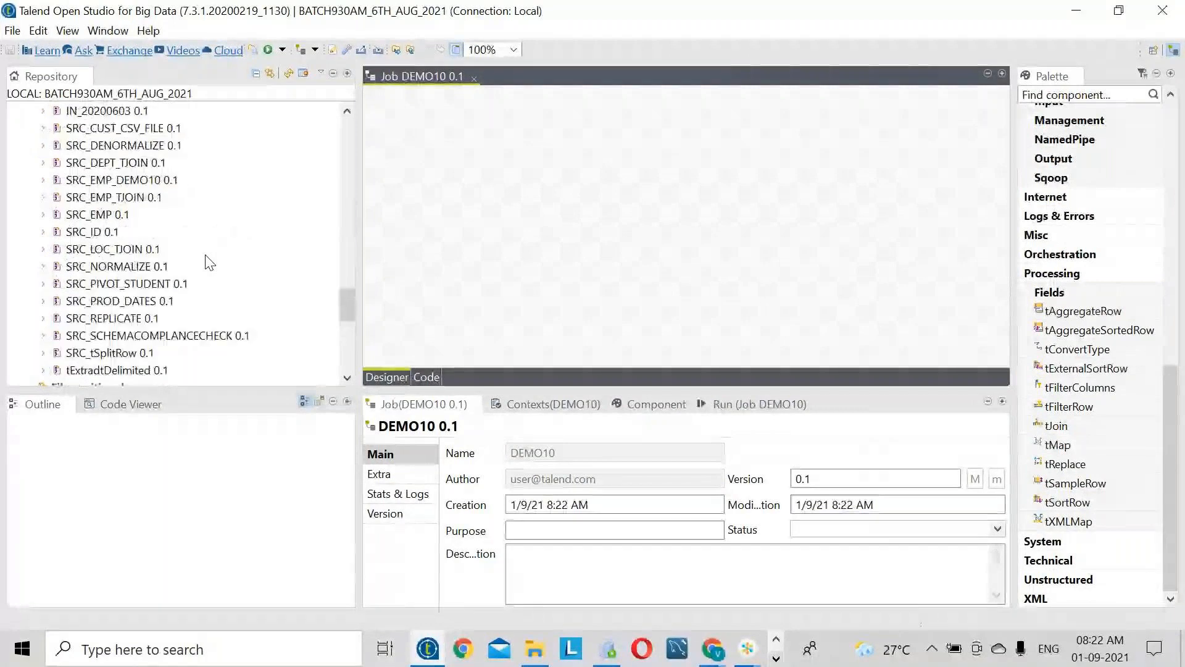
pyautogui.scroll(2, 112, 156)
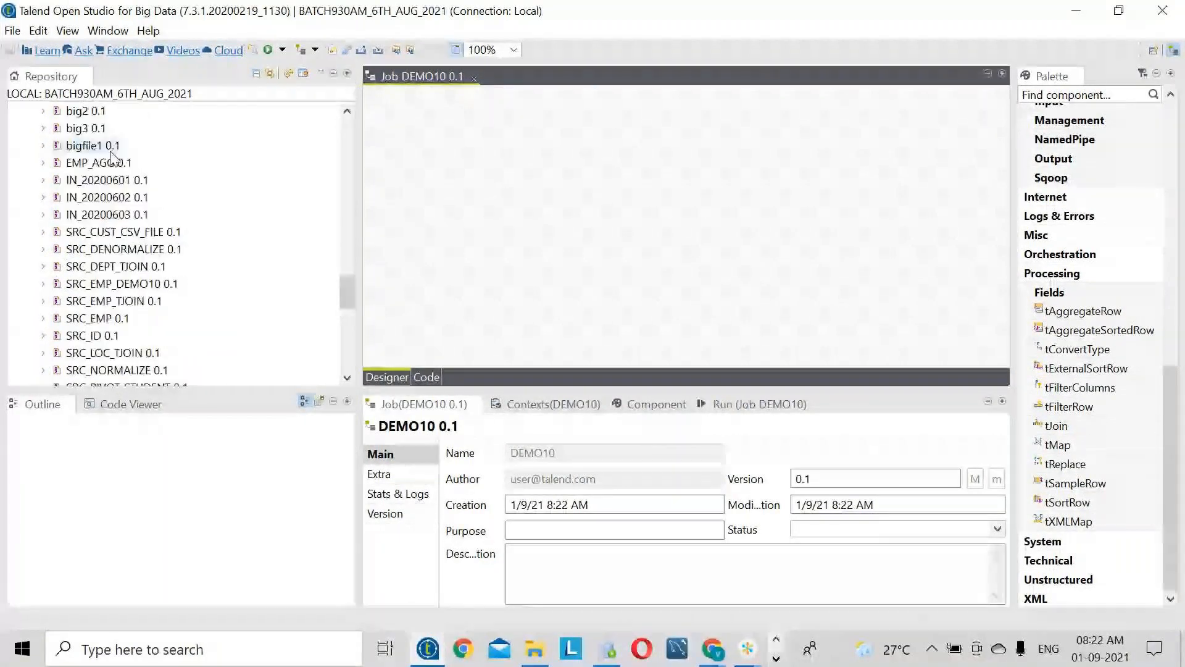
pyautogui.scroll(-4, 136, 321)
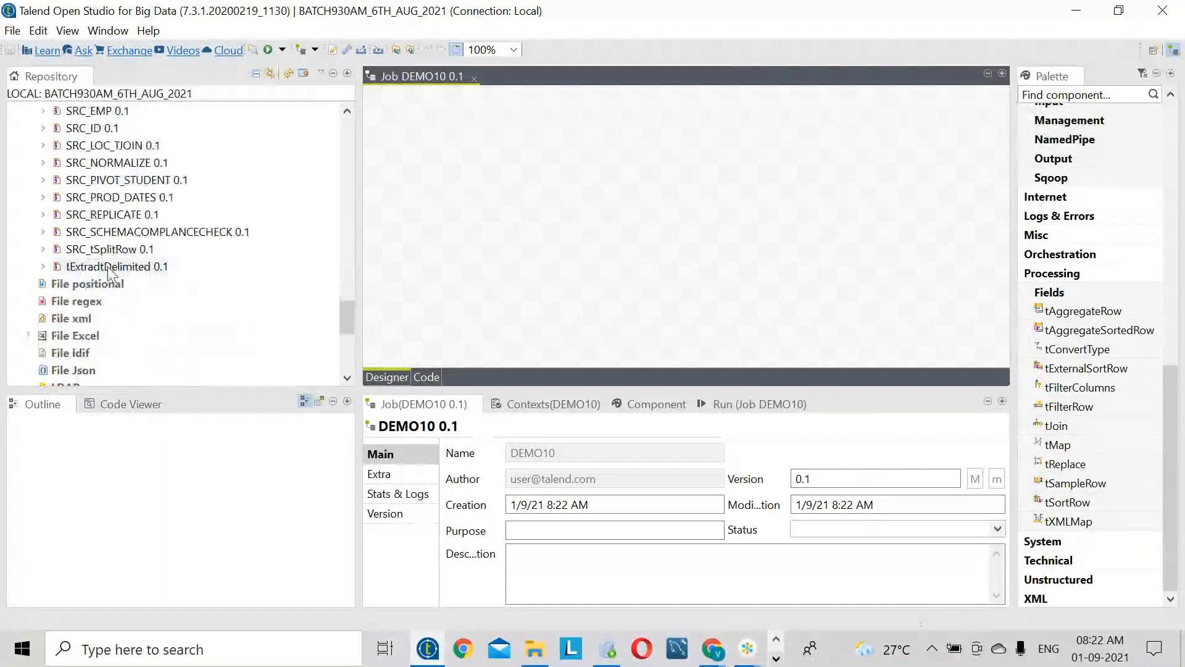
pyautogui.scroll(4, 108, 303)
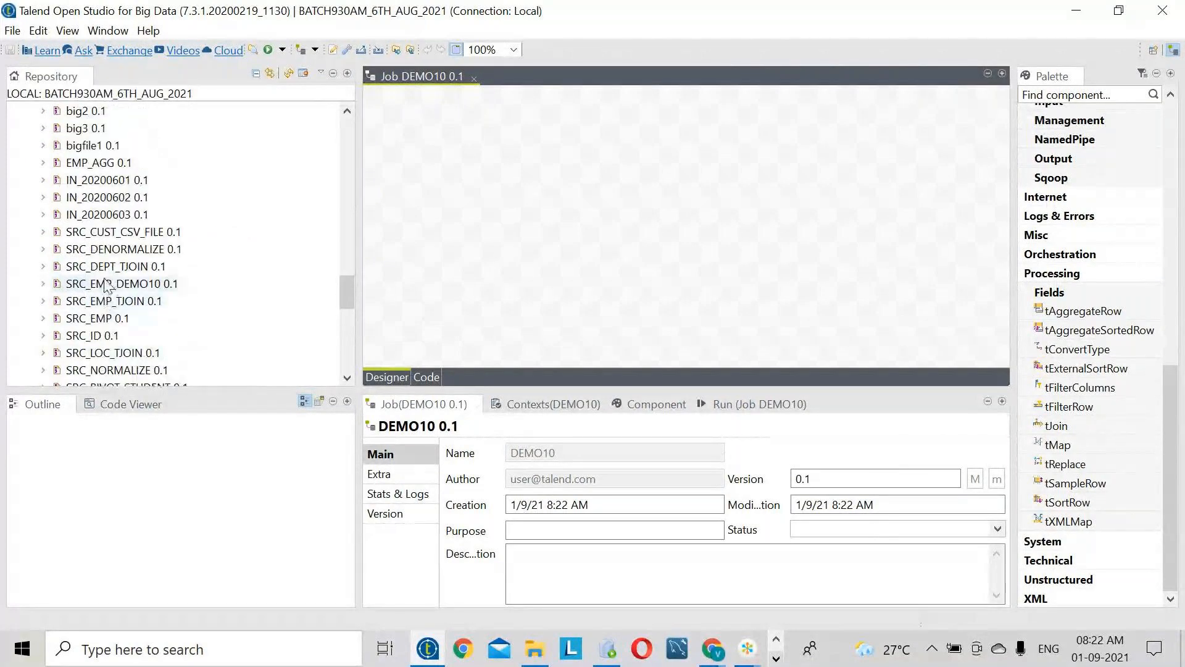
pyautogui.scroll(2, 106, 252)
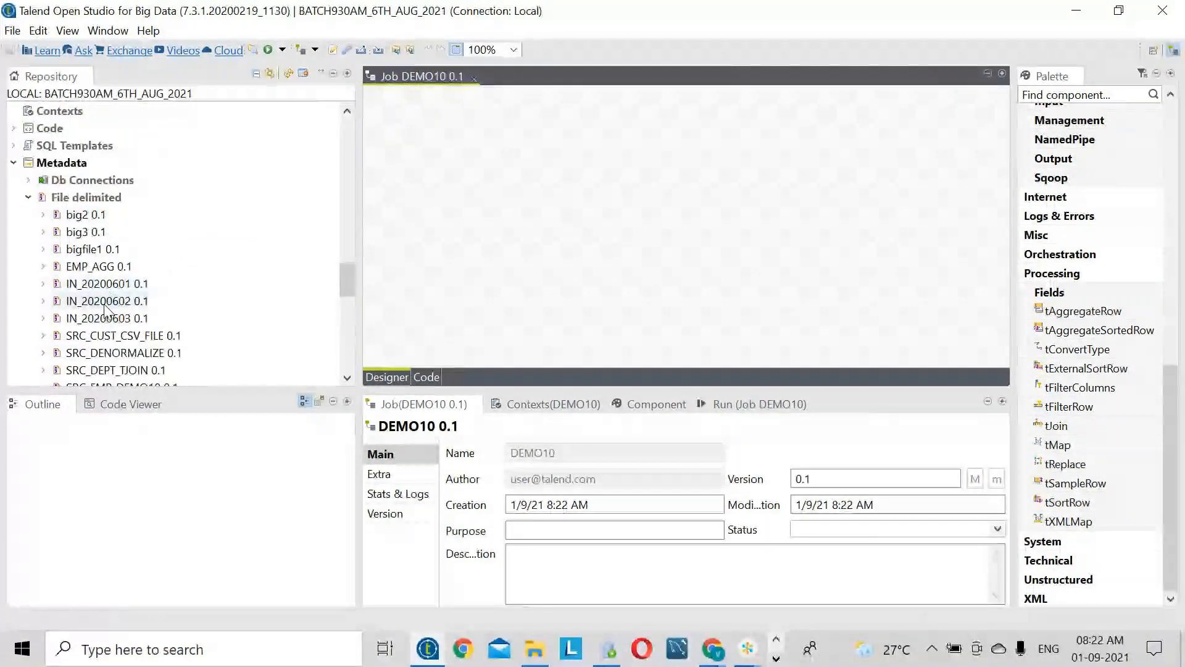
pyautogui.scroll(-2, 106, 305)
pyautogui.scroll(-3, 111, 290)
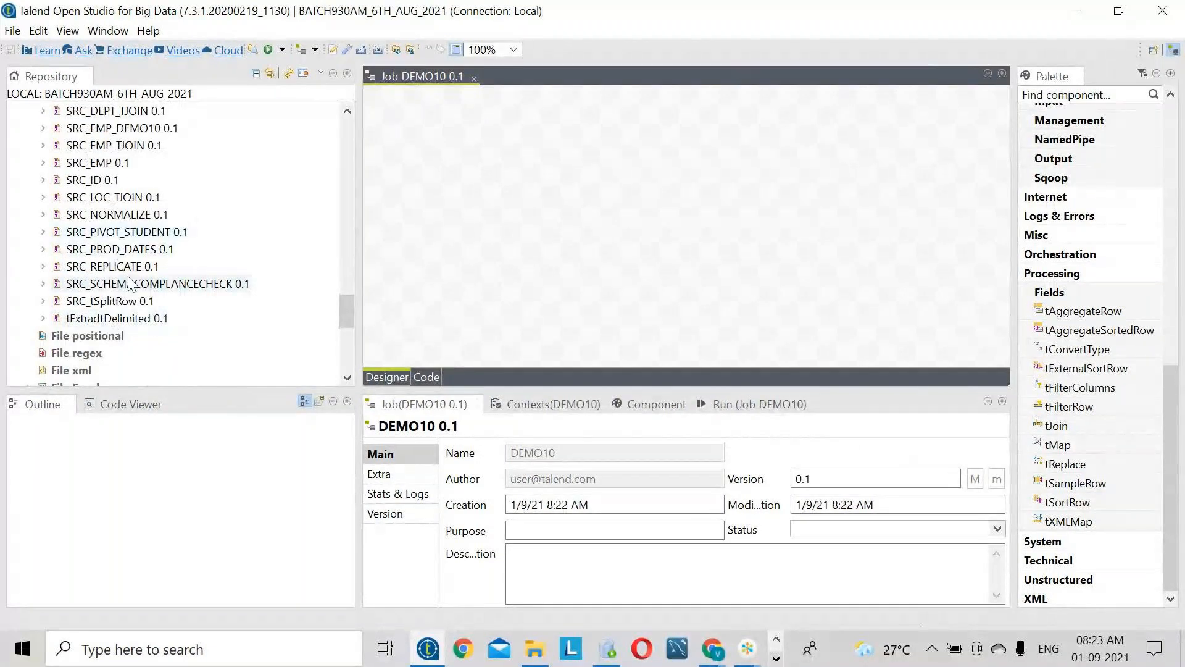
pyautogui.scroll(1, 130, 284)
pyautogui.scroll(1, 130, 283)
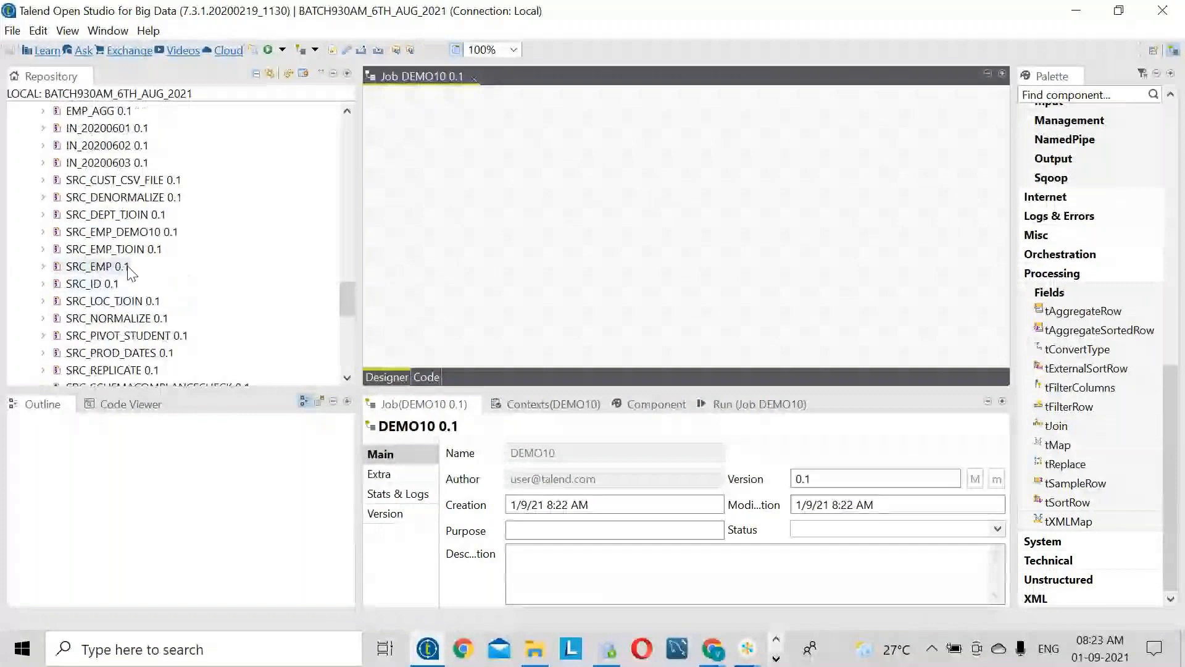
pyautogui.scroll(2, 129, 272)
pyautogui.scroll(-1, 130, 271)
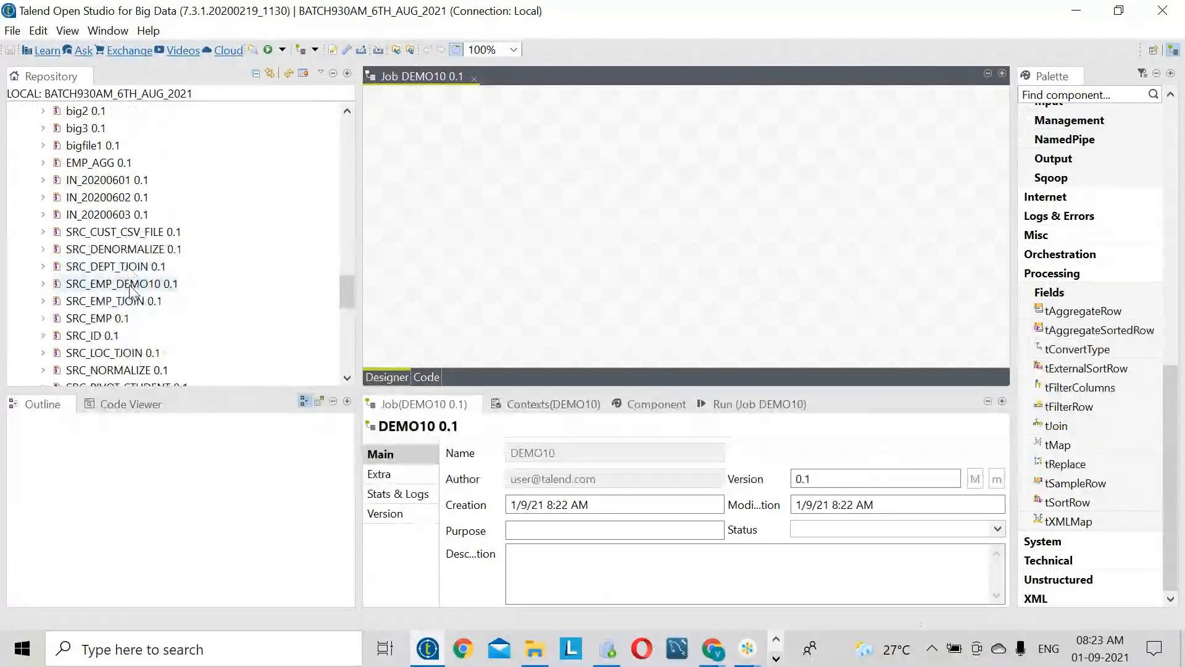
# - Drop SRC_EMP_DEMO10 onto the DEMO10 canvas as a tFileInputDelimited component
pyautogui.moveTo(131, 290); pyautogui.dragTo(493, 229)
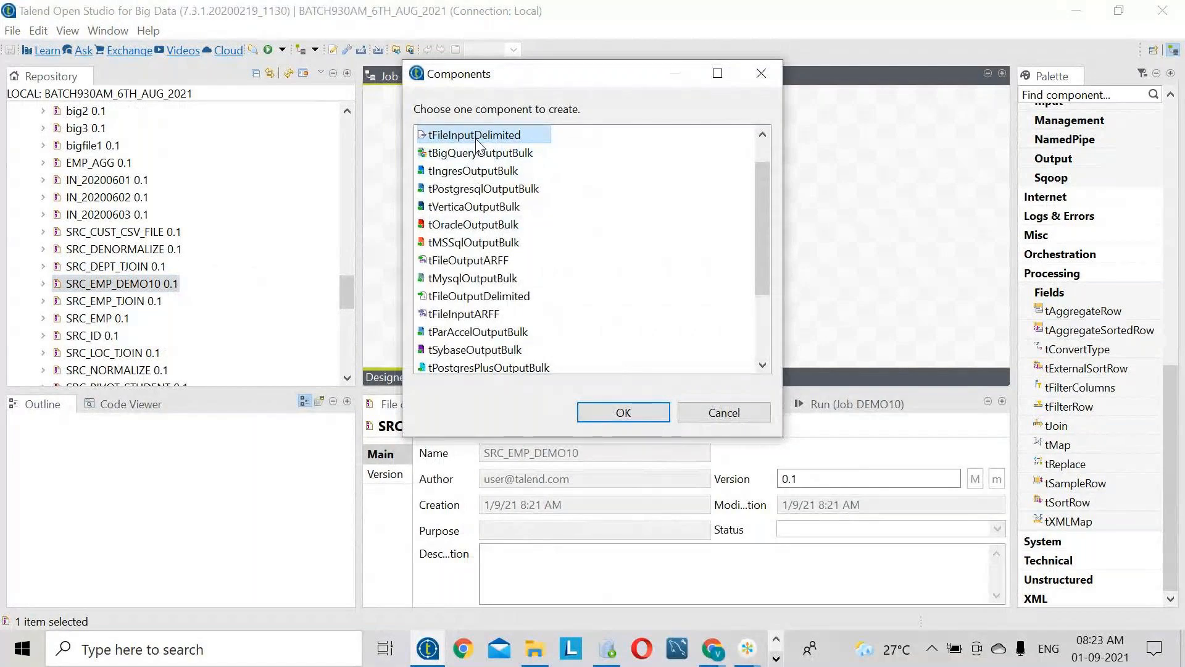
pyautogui.scroll(-1, 575, 656)
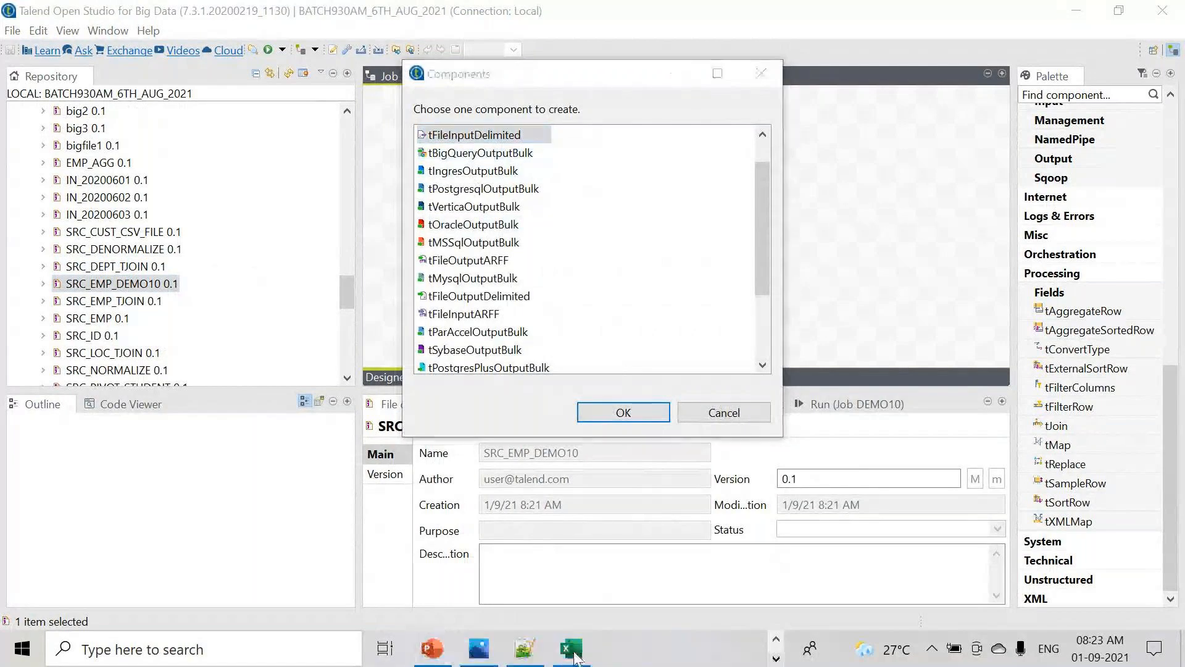
pyautogui.click(543, 653)
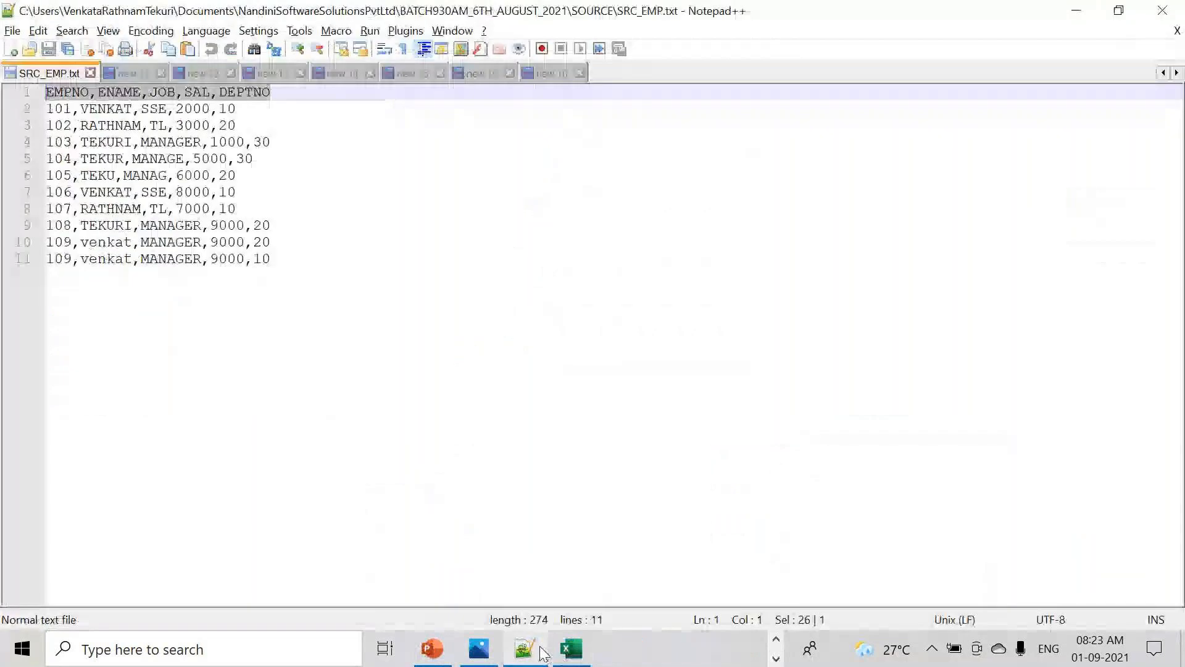
pyautogui.click(552, 73)
pyautogui.doubleClick(189, 125)
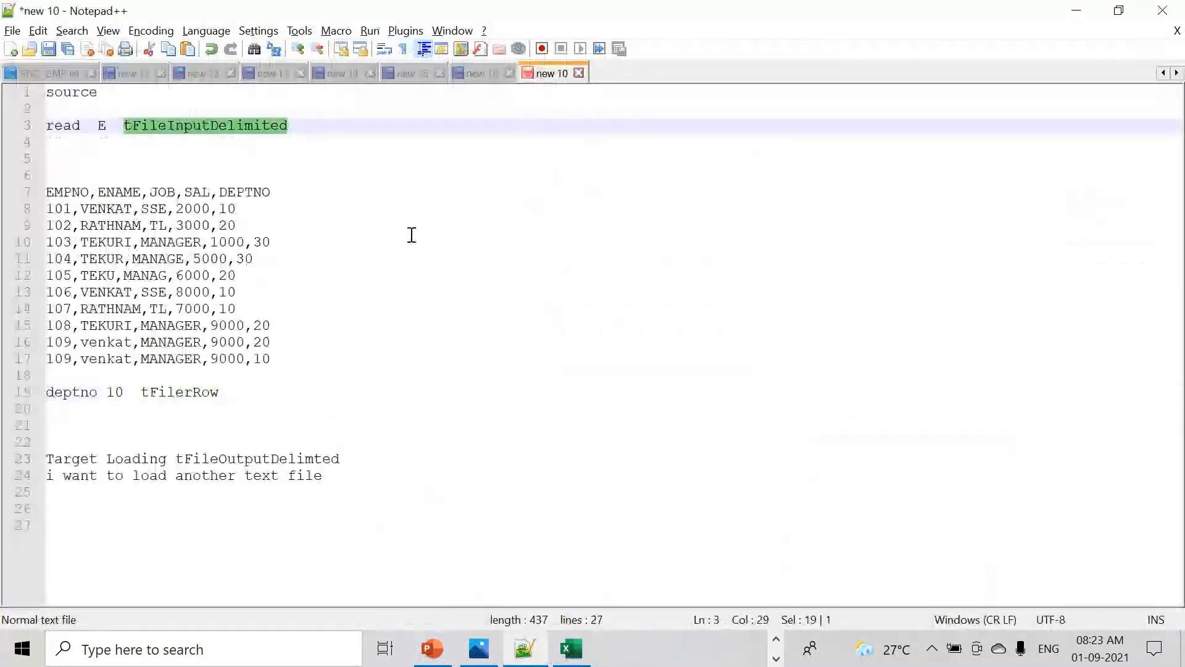
pyautogui.hotkey('alt', 'Tab')
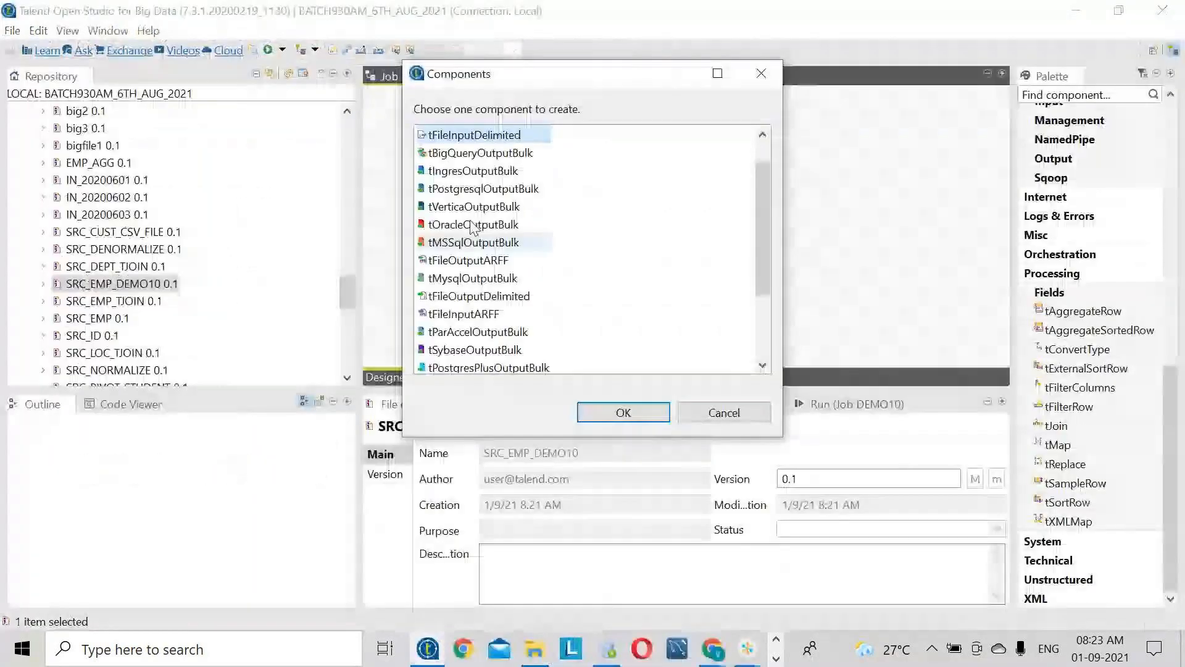
pyautogui.click(622, 411)
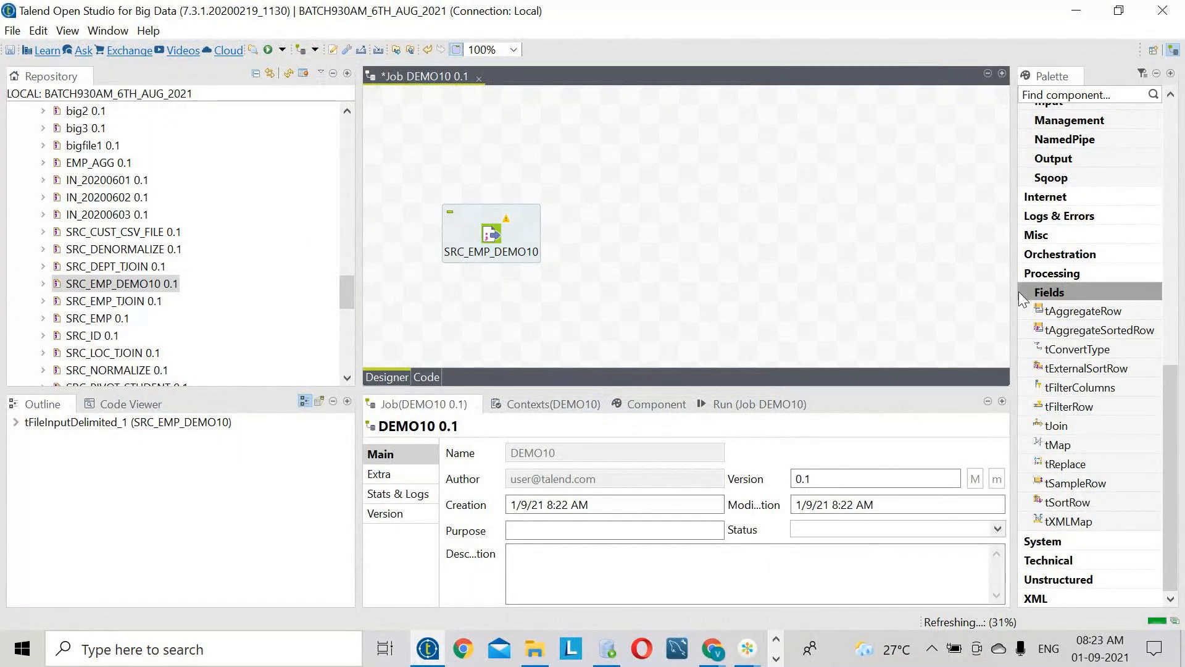
# - Place tFileOutputDelimited from the Palette on the canvas opposite SRC_EMP_DEMO10
pyautogui.scroll(5, 1085, 359)
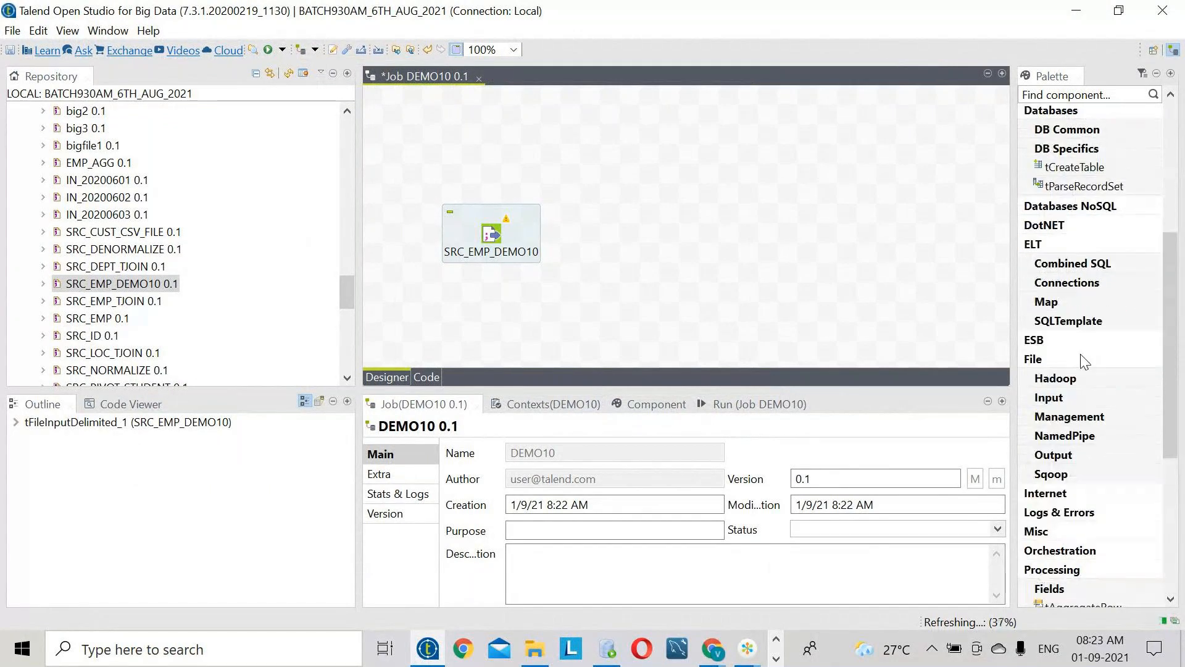
pyautogui.click(1054, 455)
pyautogui.scroll(-5, 1070, 459)
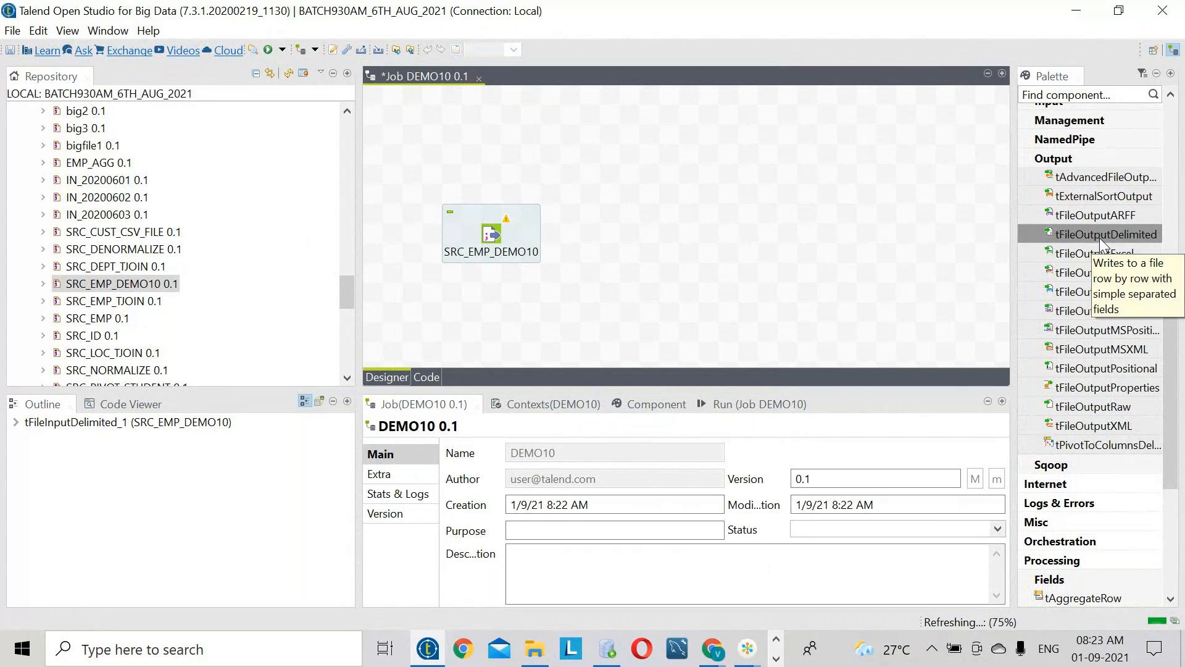
pyautogui.moveTo(1099, 238); pyautogui.dragTo(926, 235)
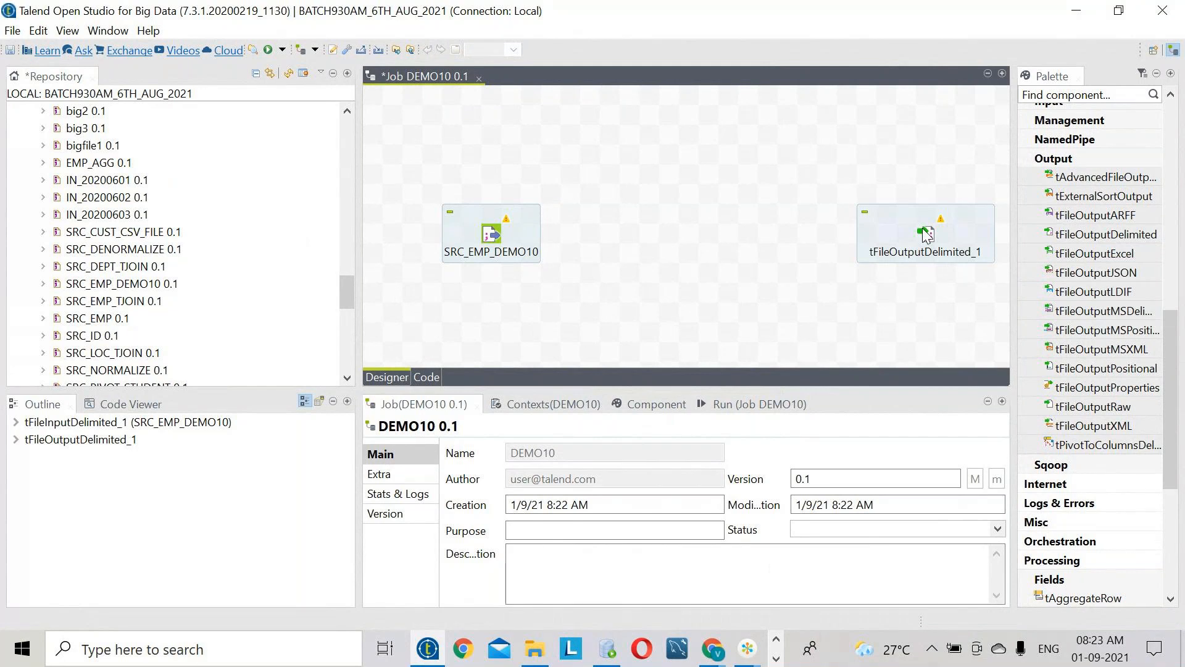
pyautogui.moveTo(642, 216); pyautogui.dragTo(737, 297)
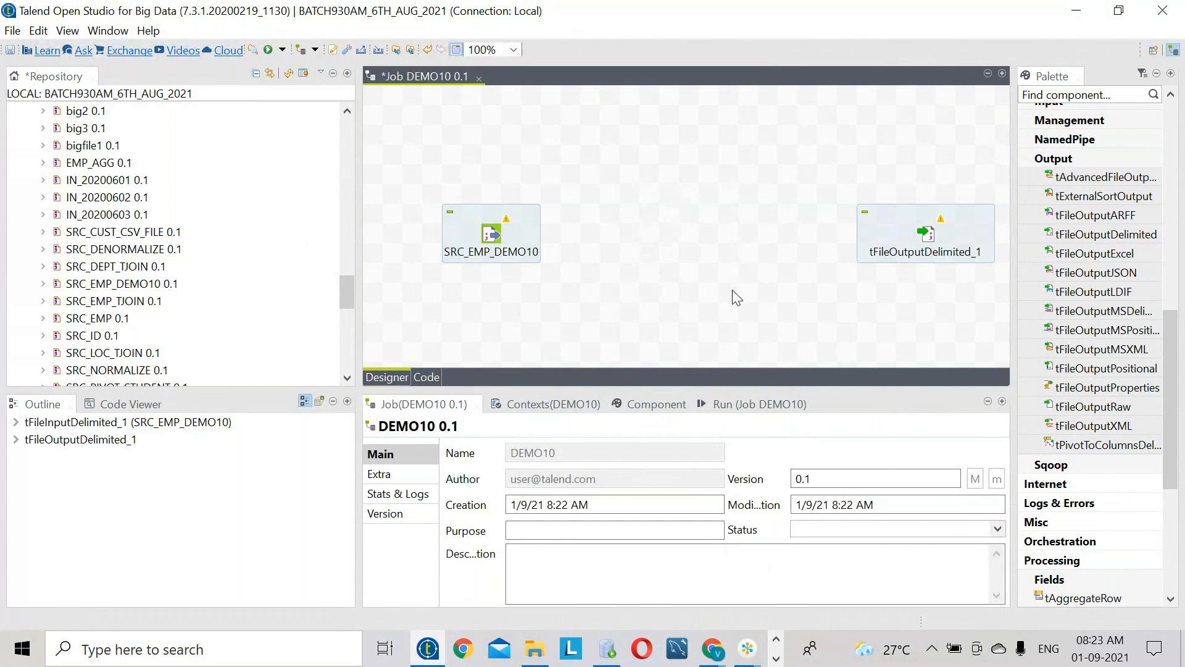
pyautogui.moveTo(650, 165); pyautogui.dragTo(731, 295)
pyautogui.click(1117, 430)
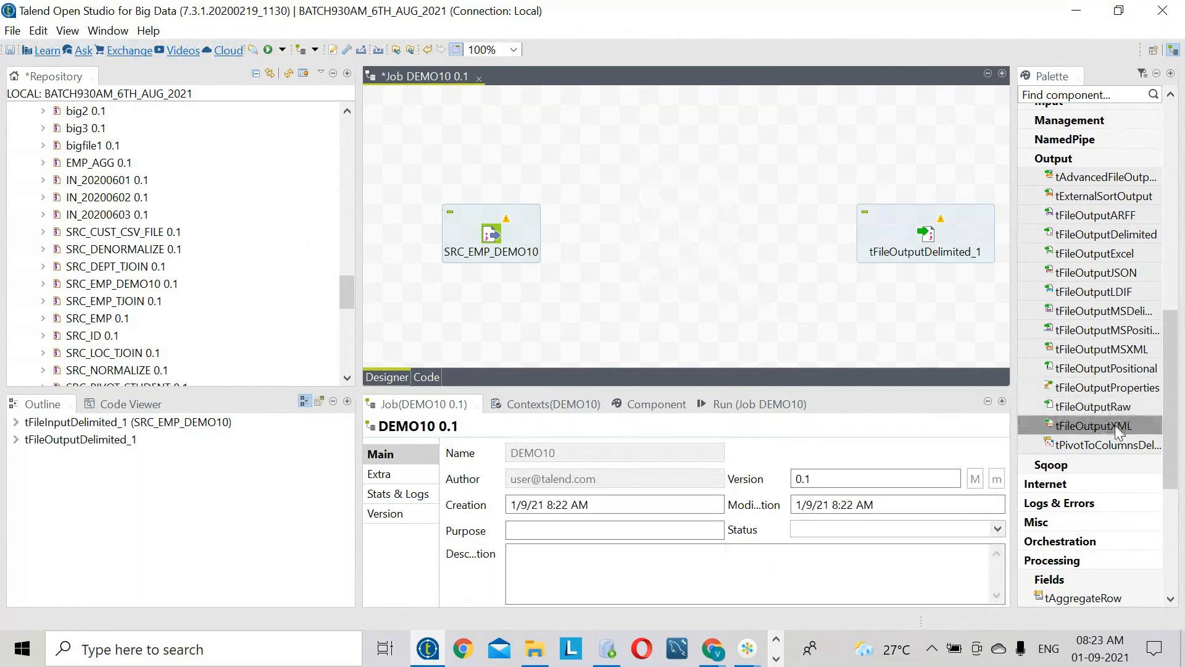
# - Browse the Palette's Processing components to find a row filter
pyautogui.scroll(-2, 1122, 555)
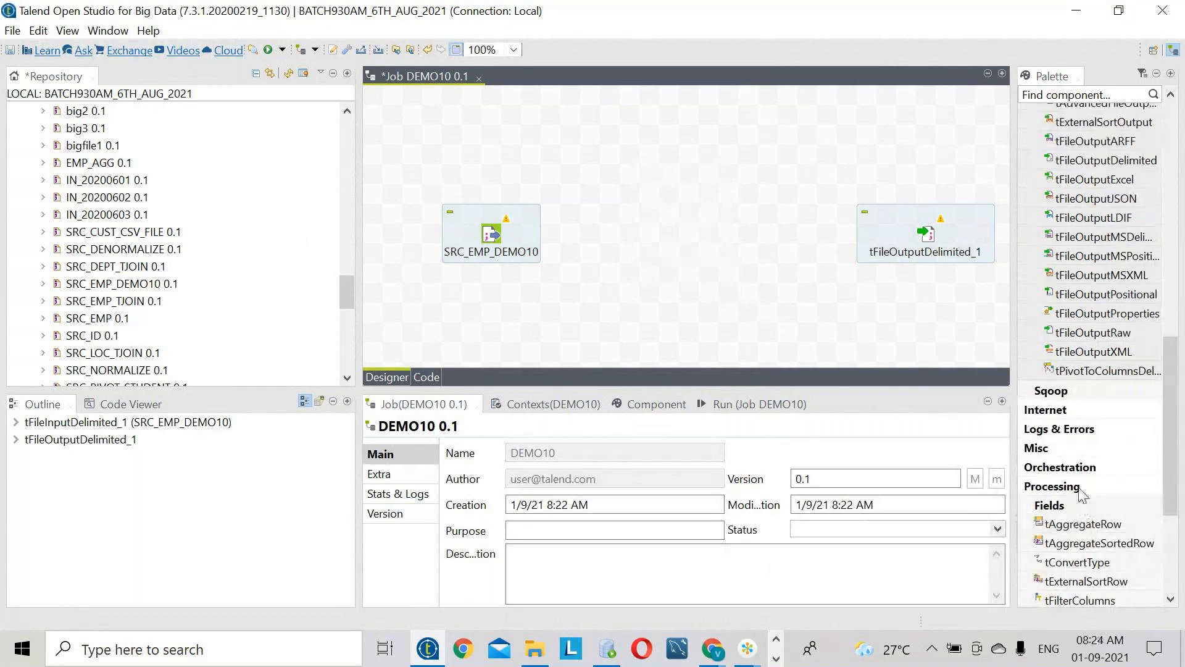
pyautogui.scroll(-5, 1080, 494)
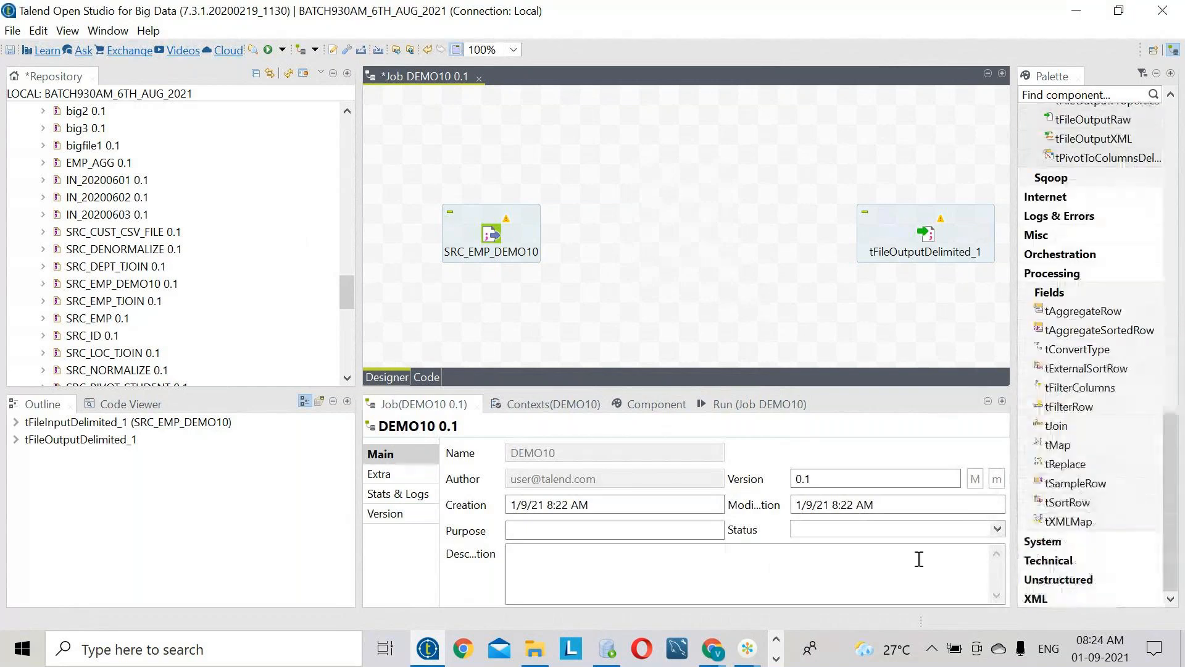
pyautogui.click(775, 656)
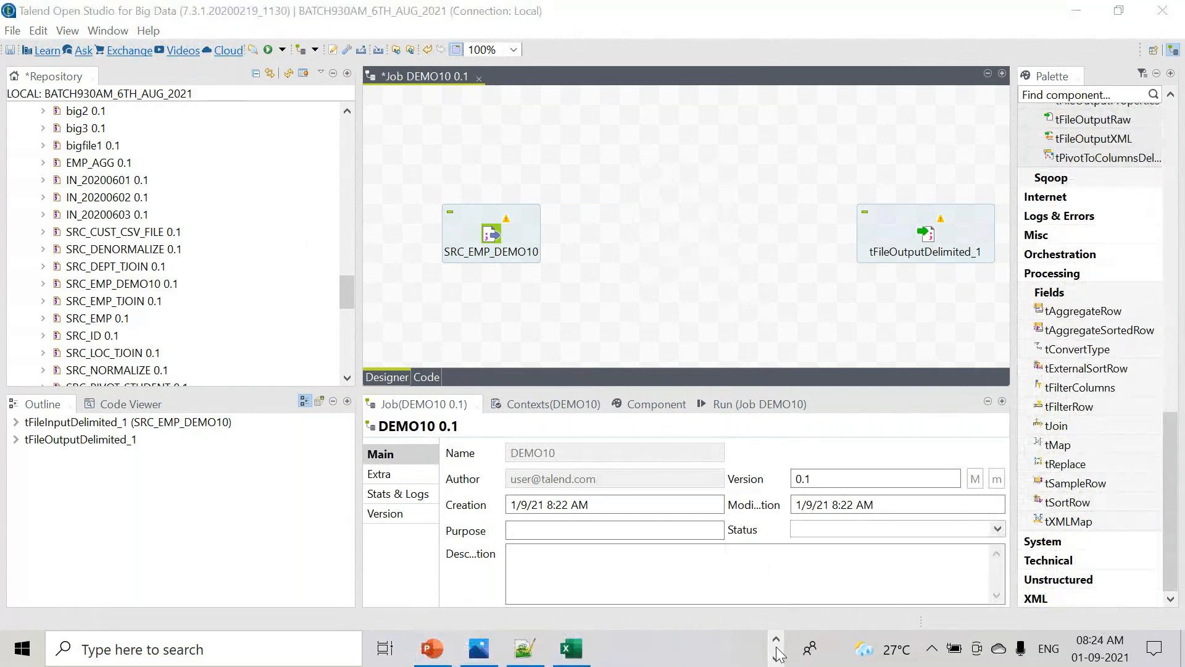
pyautogui.click(1090, 314)
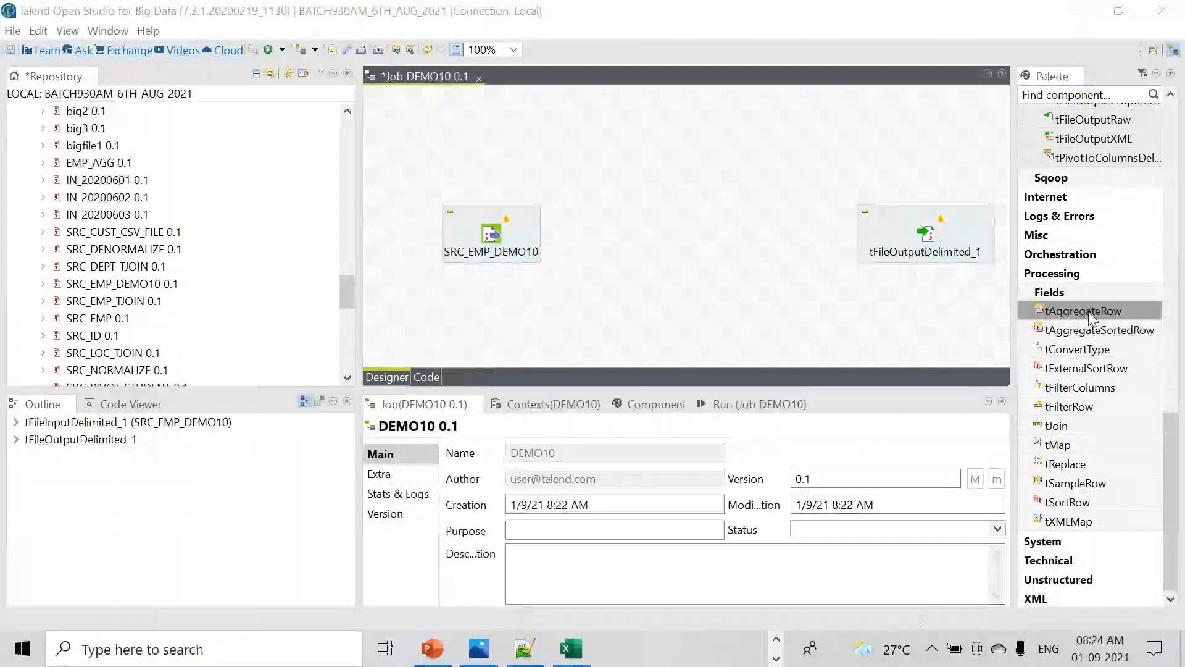
pyautogui.click(1085, 523)
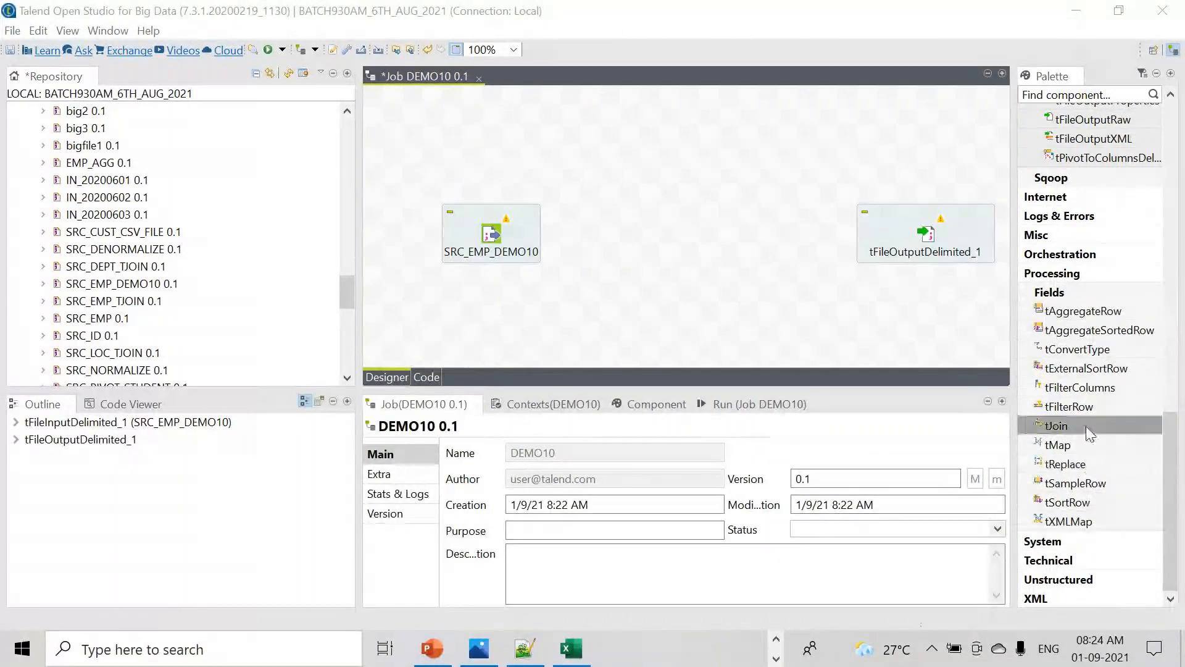
# - Add tFilterRow mid-canvas and connect SRC_EMP_DEMO10 to it with a Main row link
pyautogui.moveTo(1088, 415); pyautogui.dragTo(690, 229)
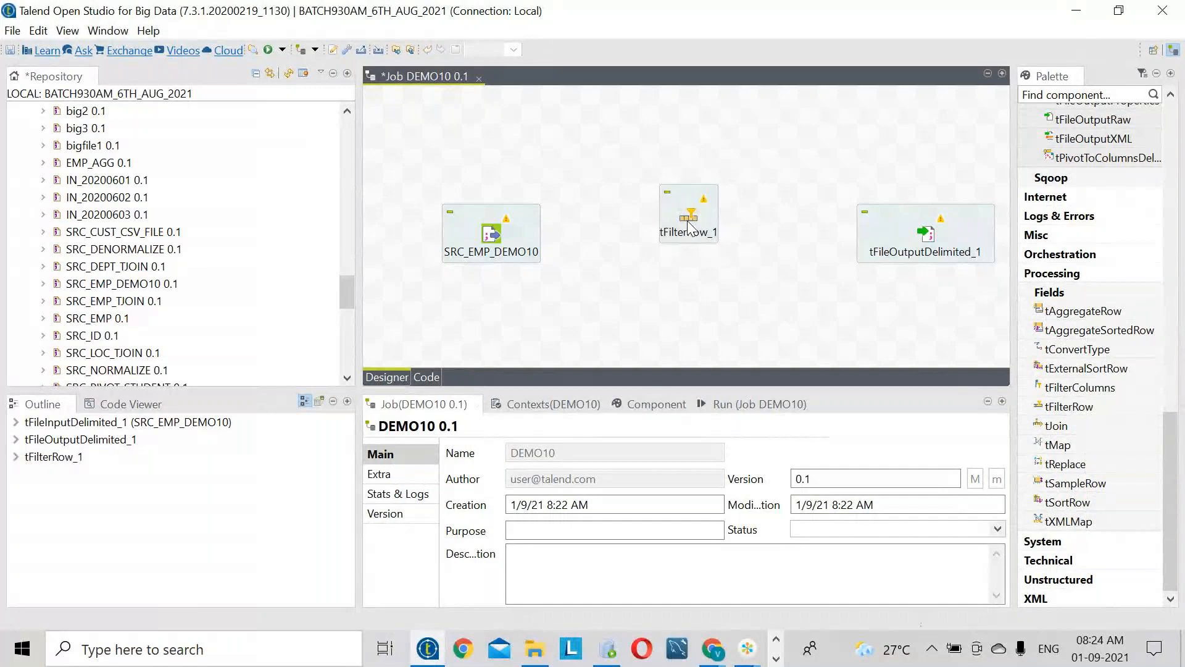
pyautogui.click(497, 236)
pyautogui.click(945, 238)
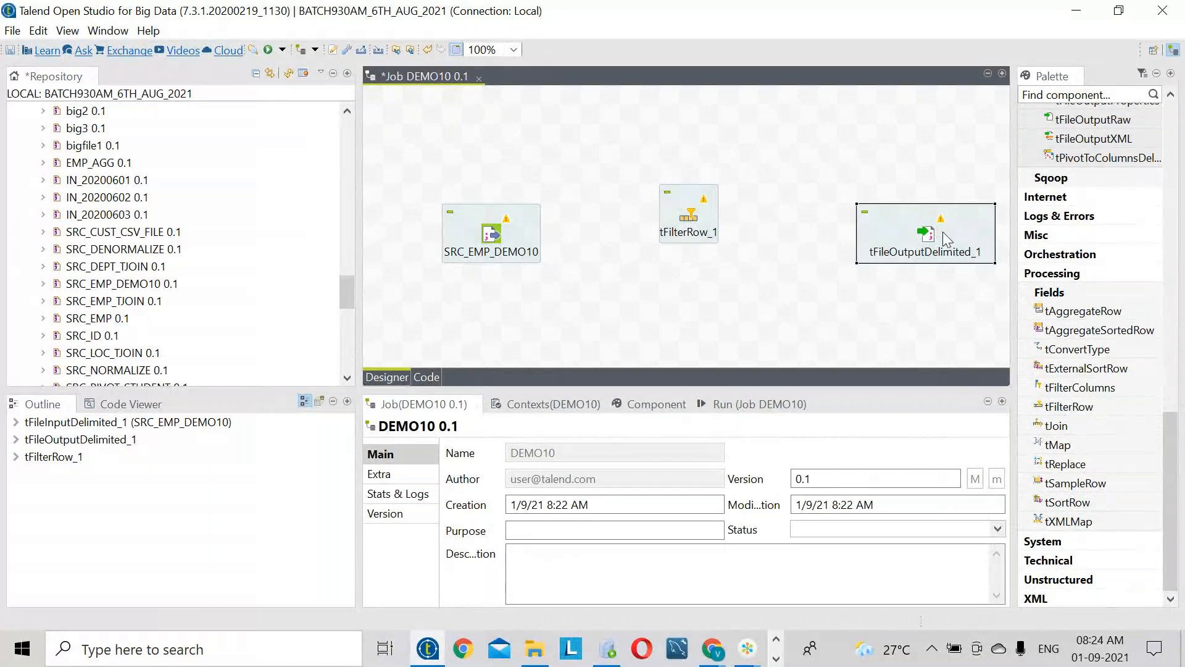
pyautogui.rightClick(494, 231)
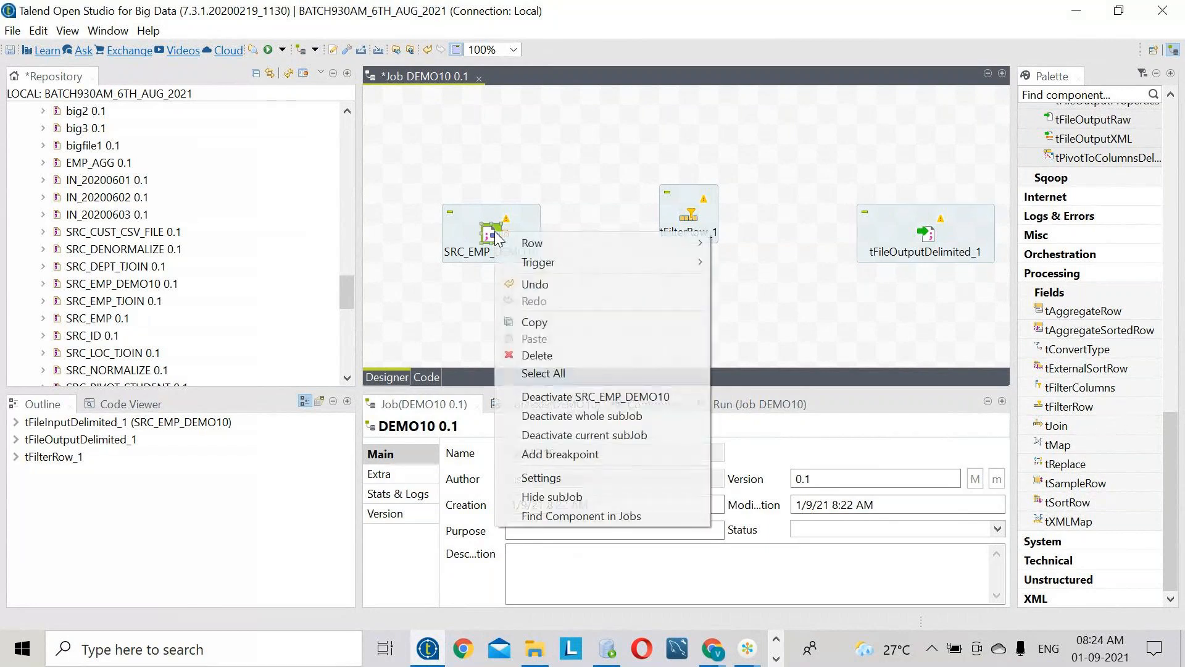
pyautogui.moveTo(641, 265)
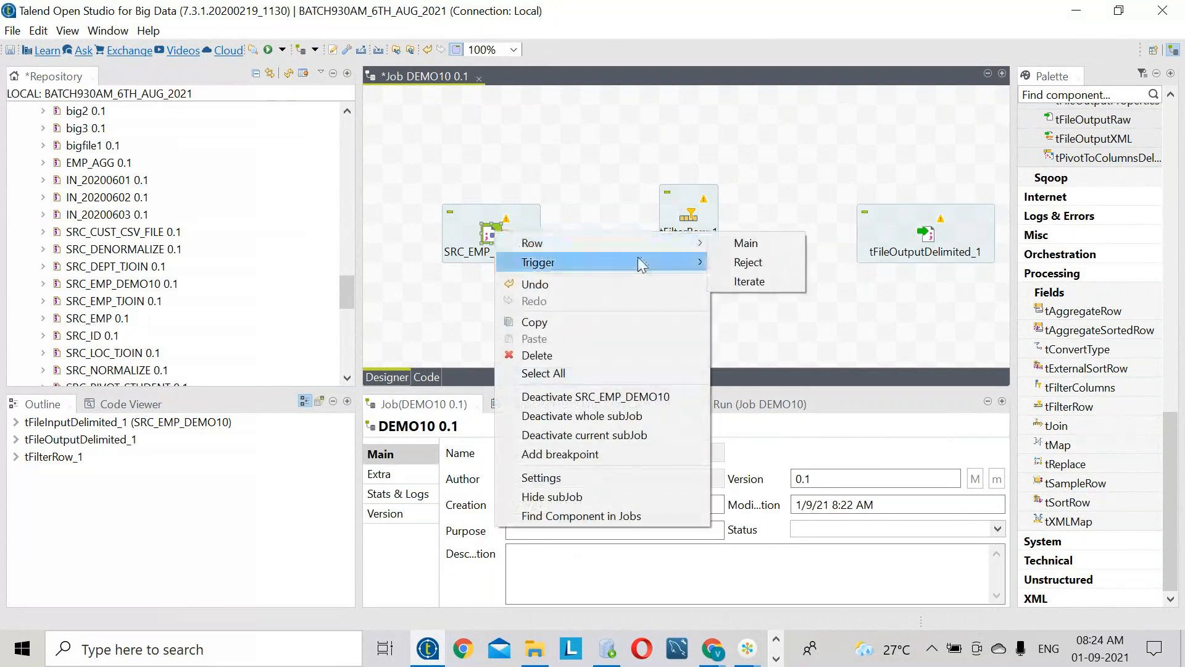
pyautogui.click(747, 244)
pyautogui.click(692, 230)
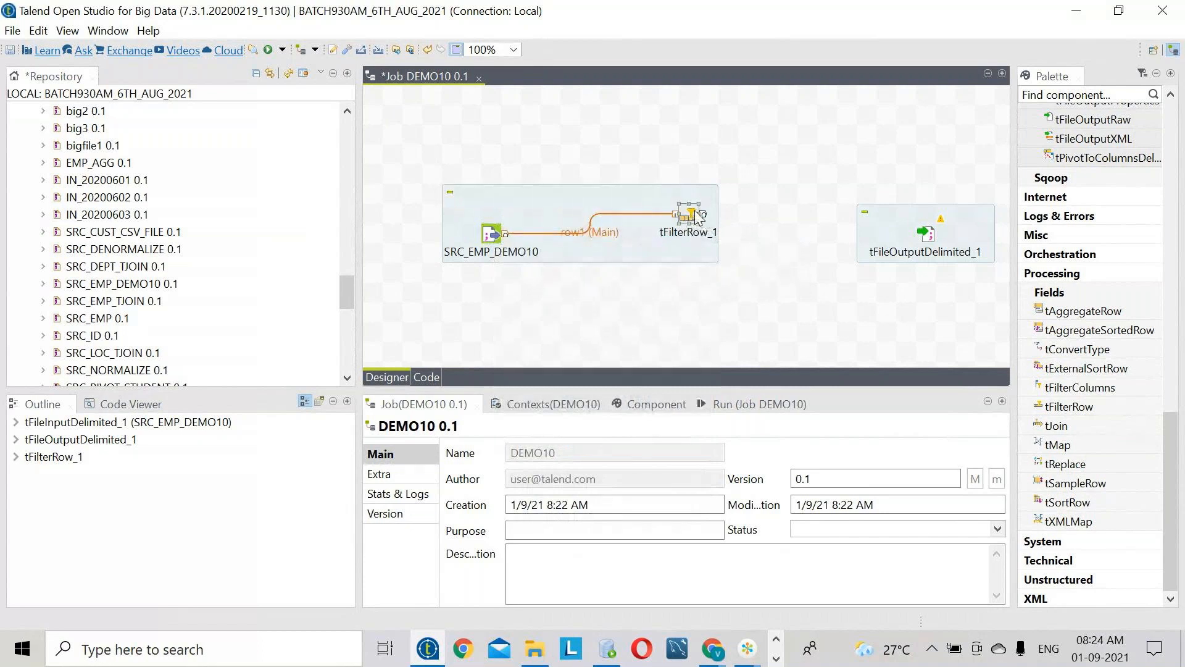
# - Link tFilterRow_1's Filter output to tFileOutputDelimited_1
pyautogui.rightClick(698, 216)
pyautogui.click(833, 223)
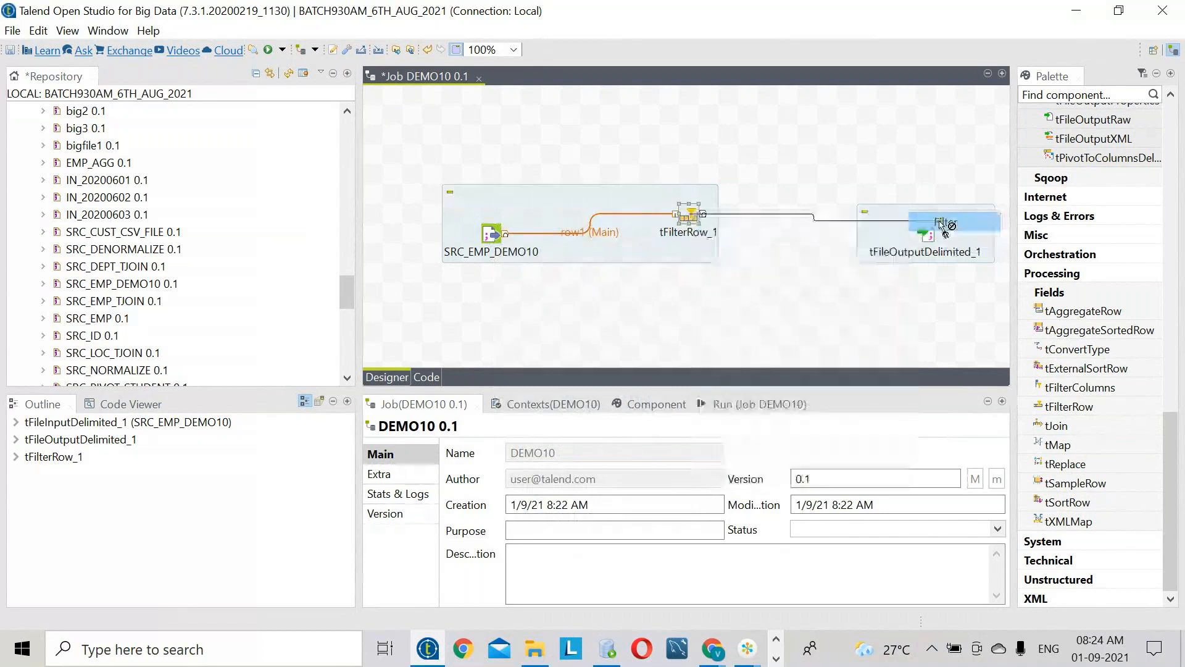
pyautogui.click(941, 222)
# - Open tFilterRow_1's settings after a brief look at the Notepad++ notes
pyautogui.doubleClick(492, 233)
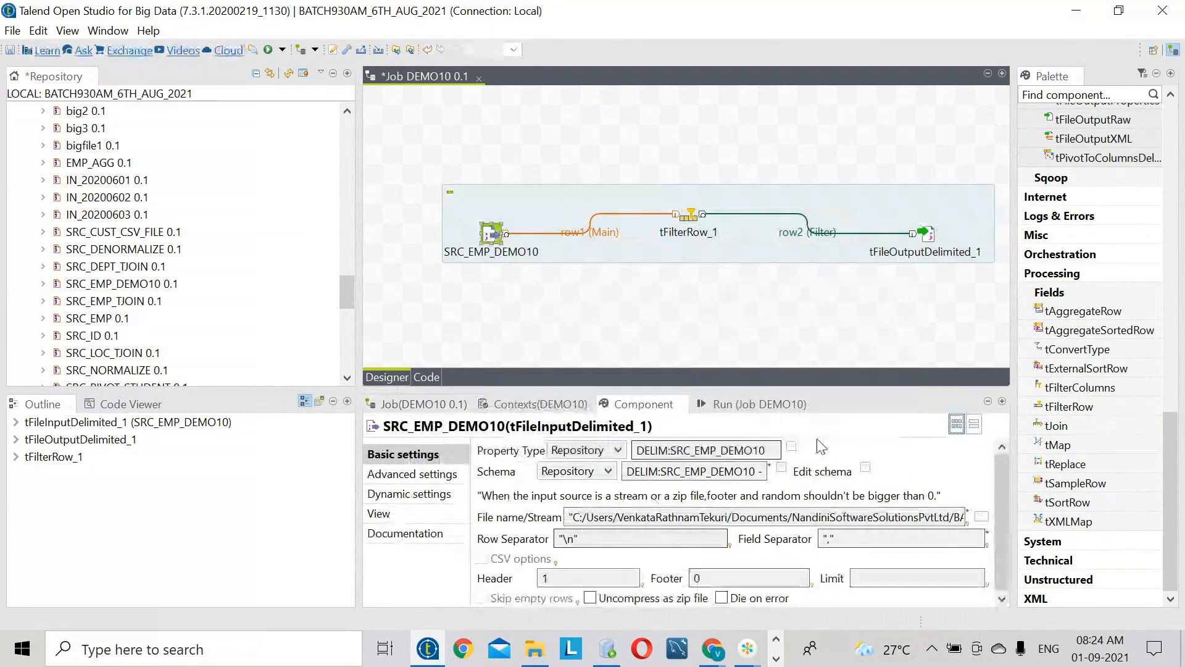
pyautogui.click(691, 217)
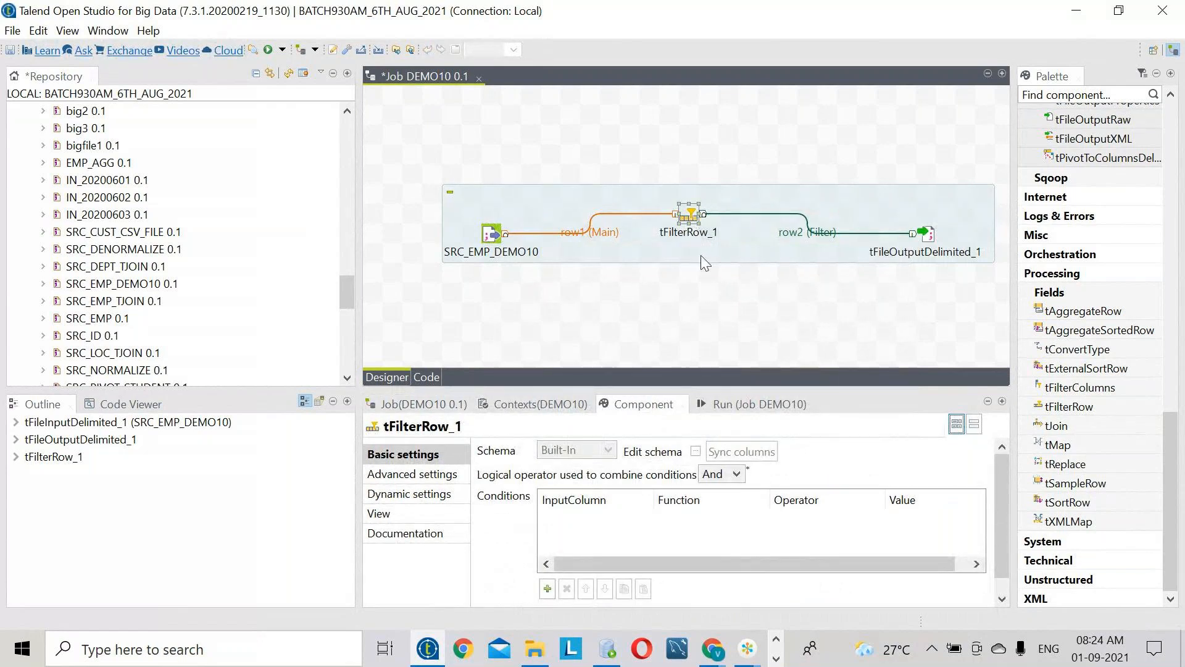
pyautogui.click(777, 658)
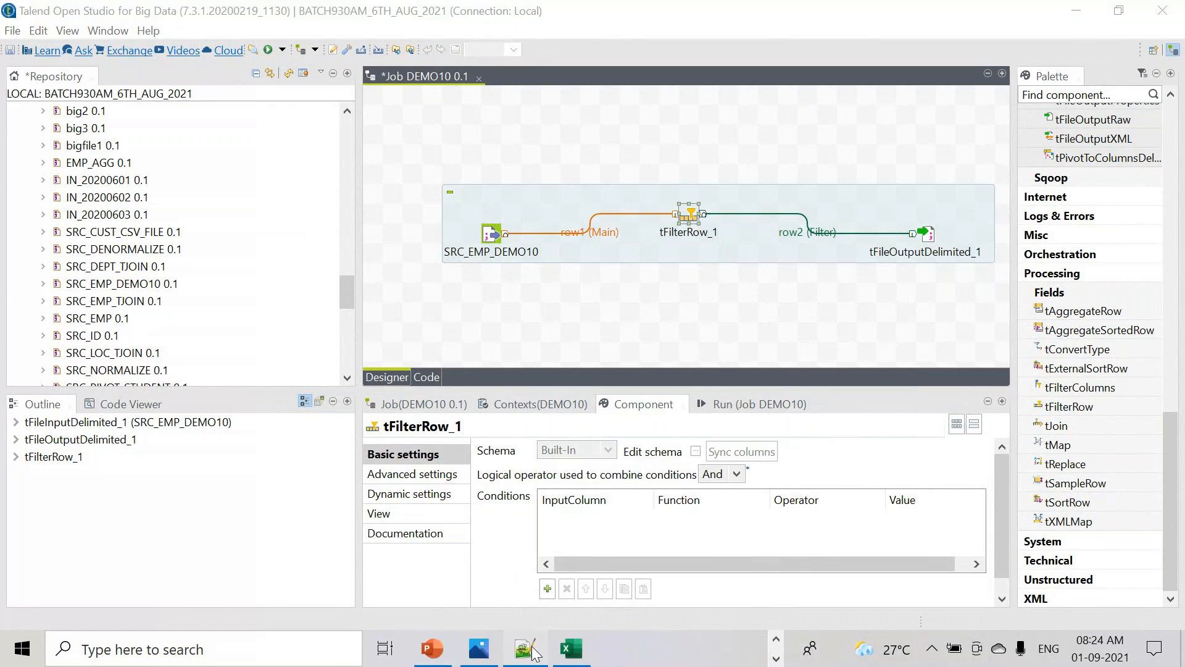
pyautogui.click(525, 648)
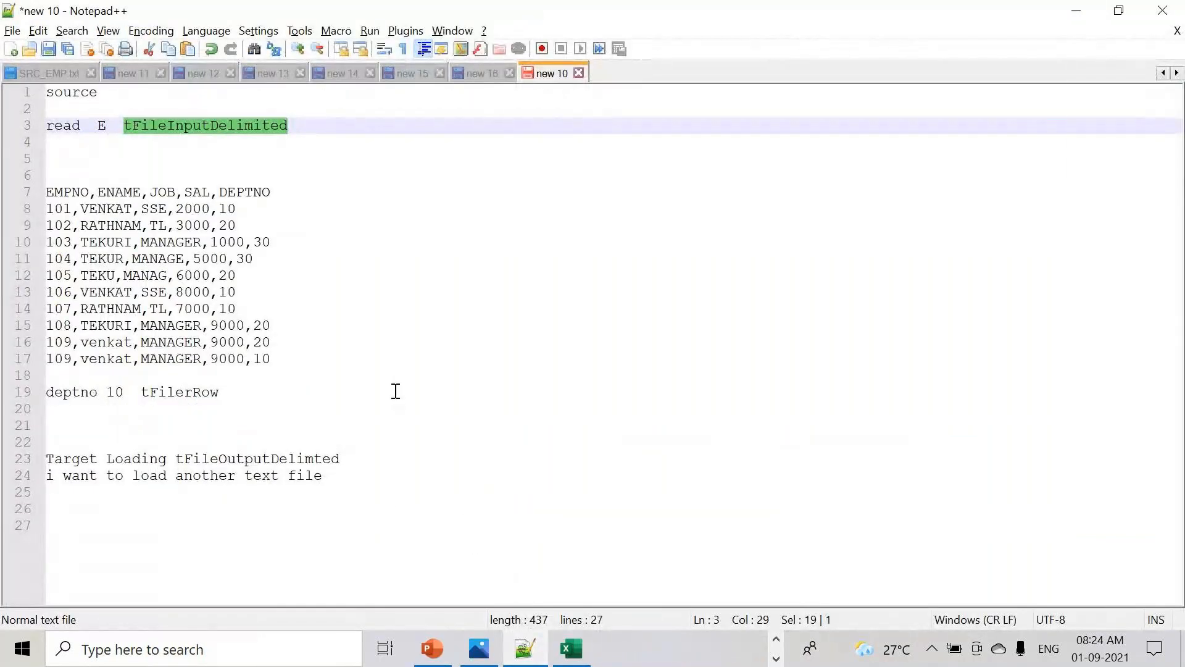
pyautogui.hotkey('alt', 'Tab')
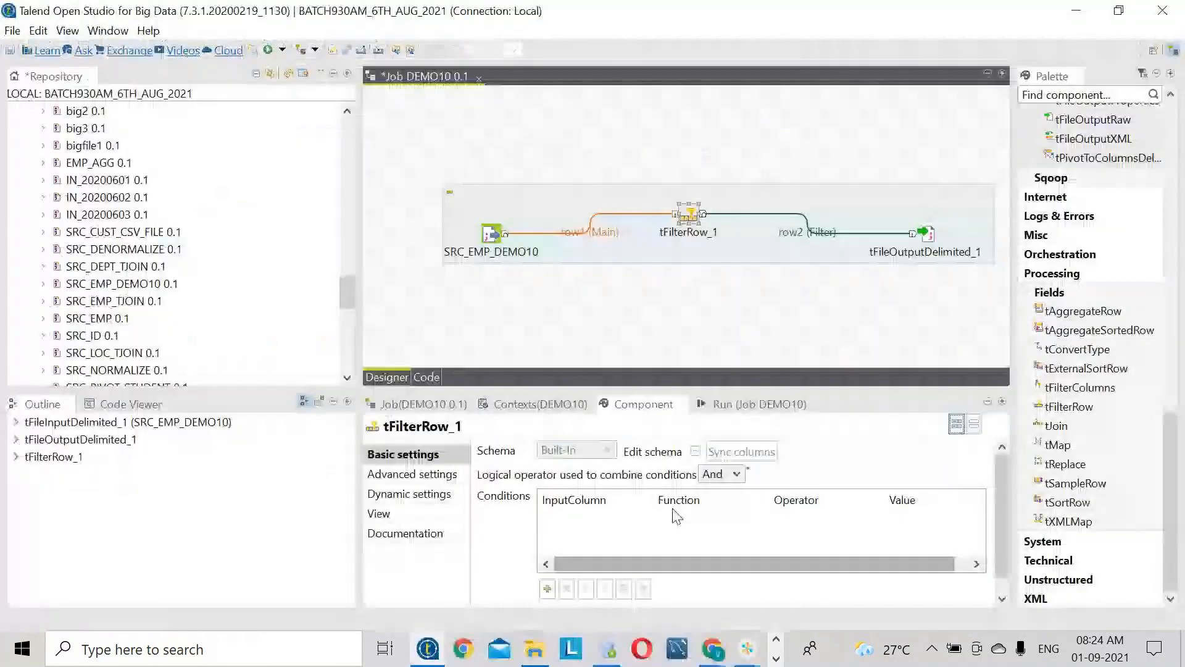
# - Add a filter condition keeping only rows where DEPTNO equals 10
pyautogui.click(547, 589)
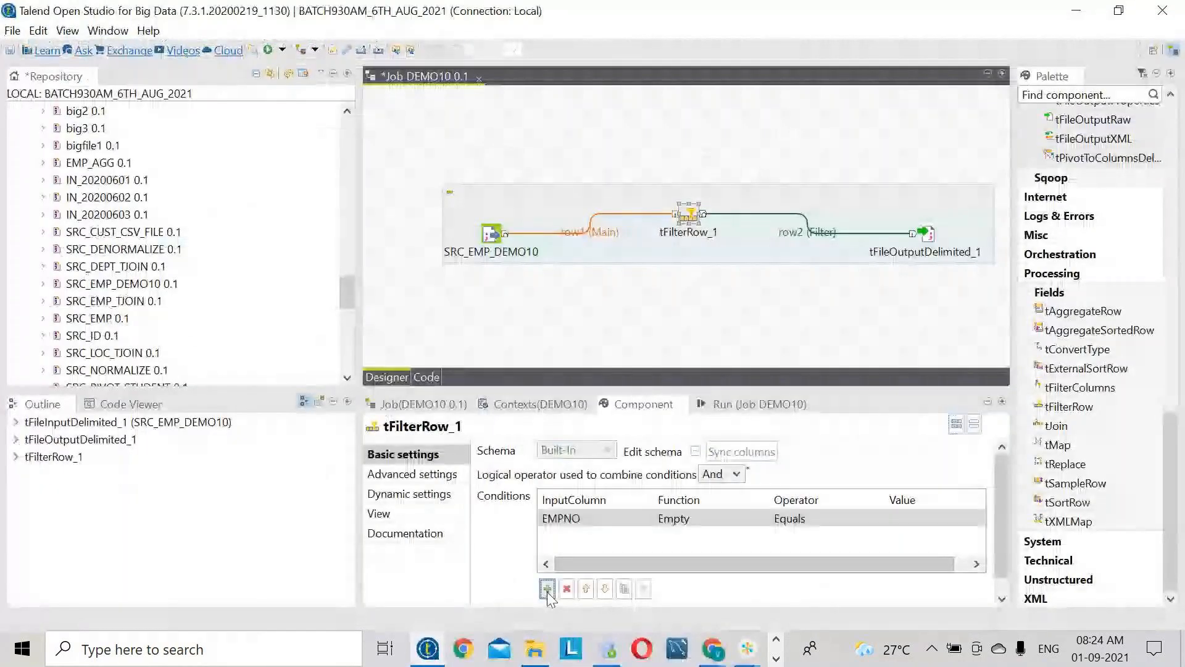
pyautogui.click(628, 517)
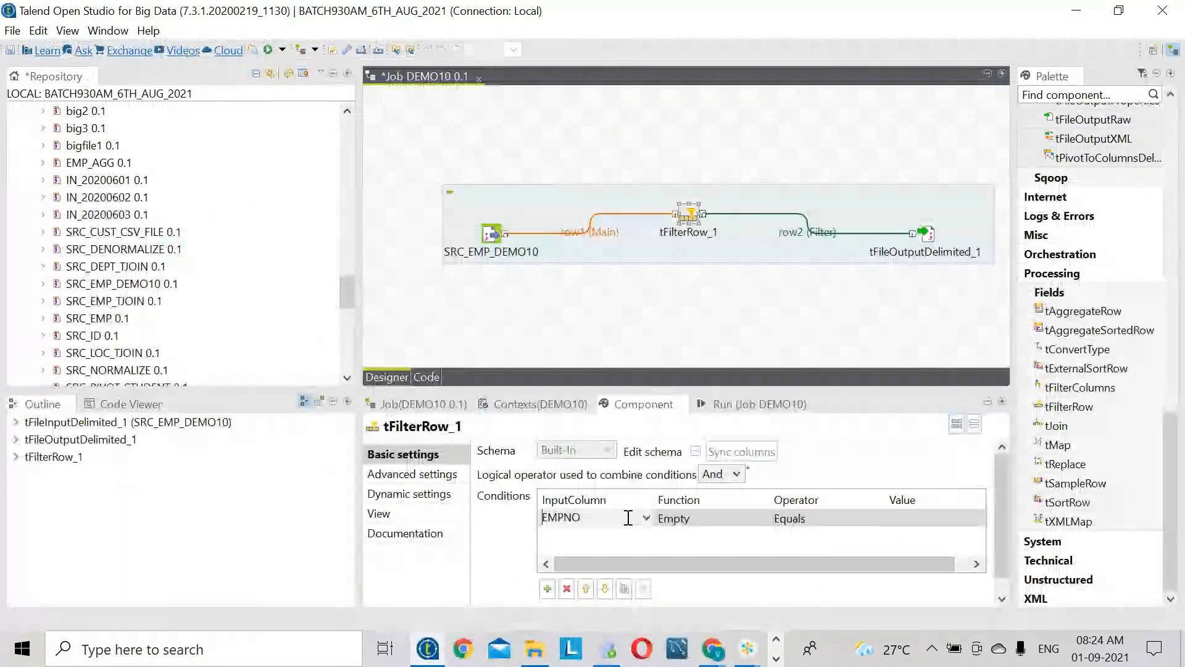
pyautogui.click(645, 518)
pyautogui.click(562, 596)
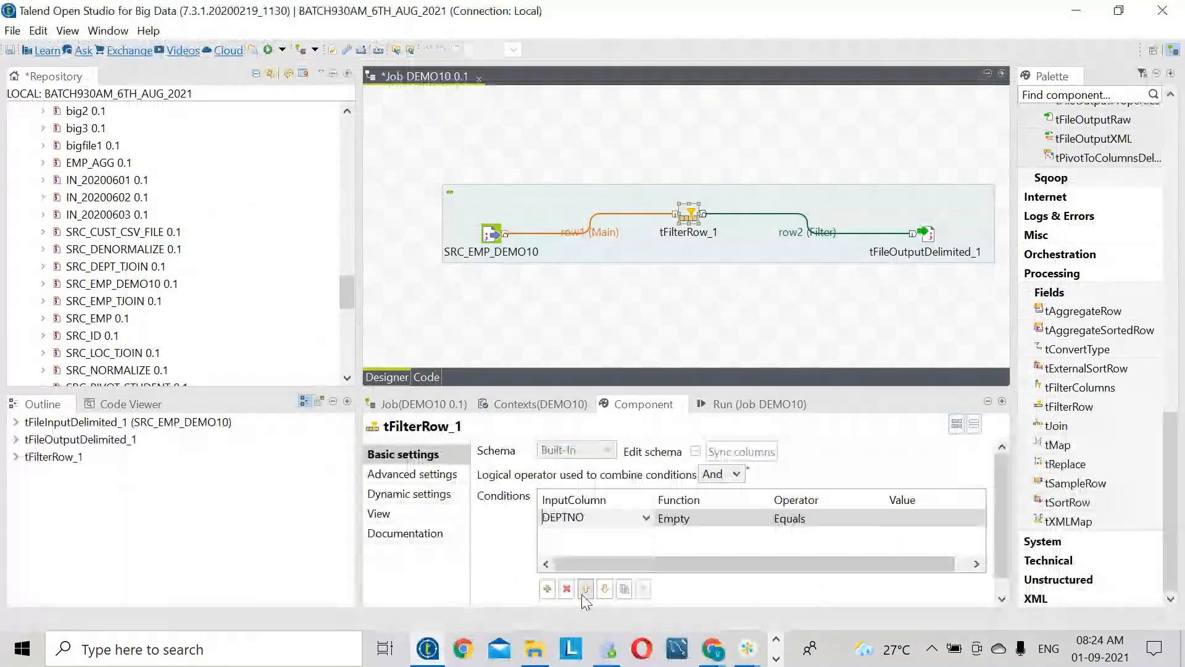
pyautogui.click(910, 524)
pyautogui.click(908, 520)
pyautogui.write('10')
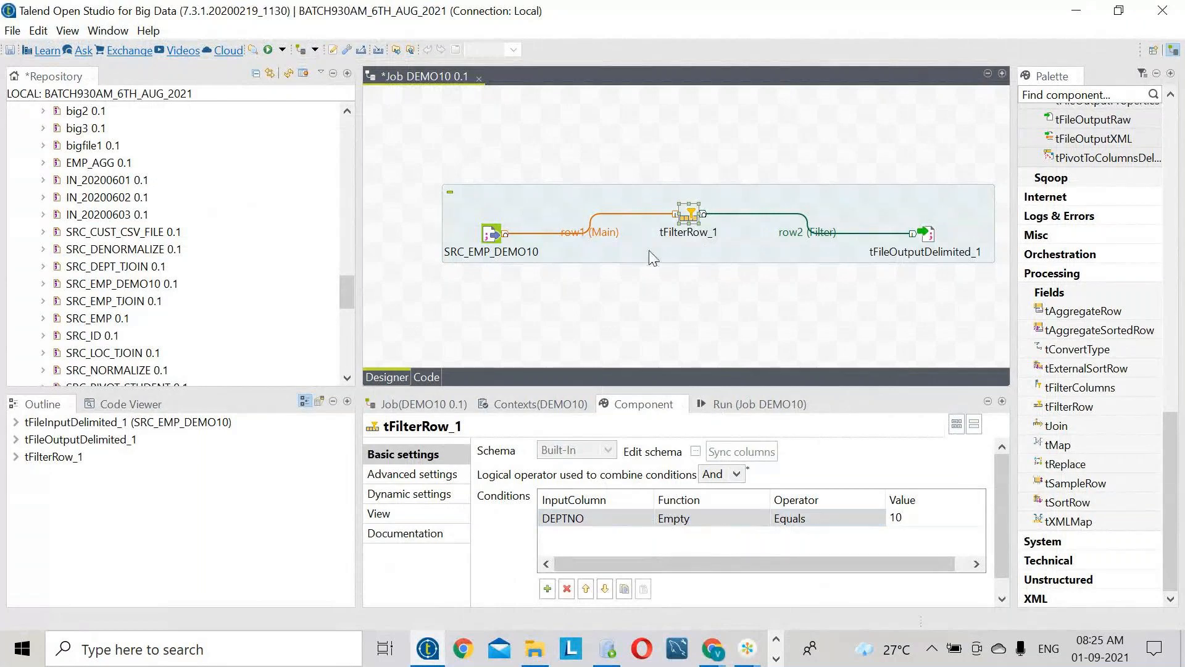
pyautogui.click(927, 236)
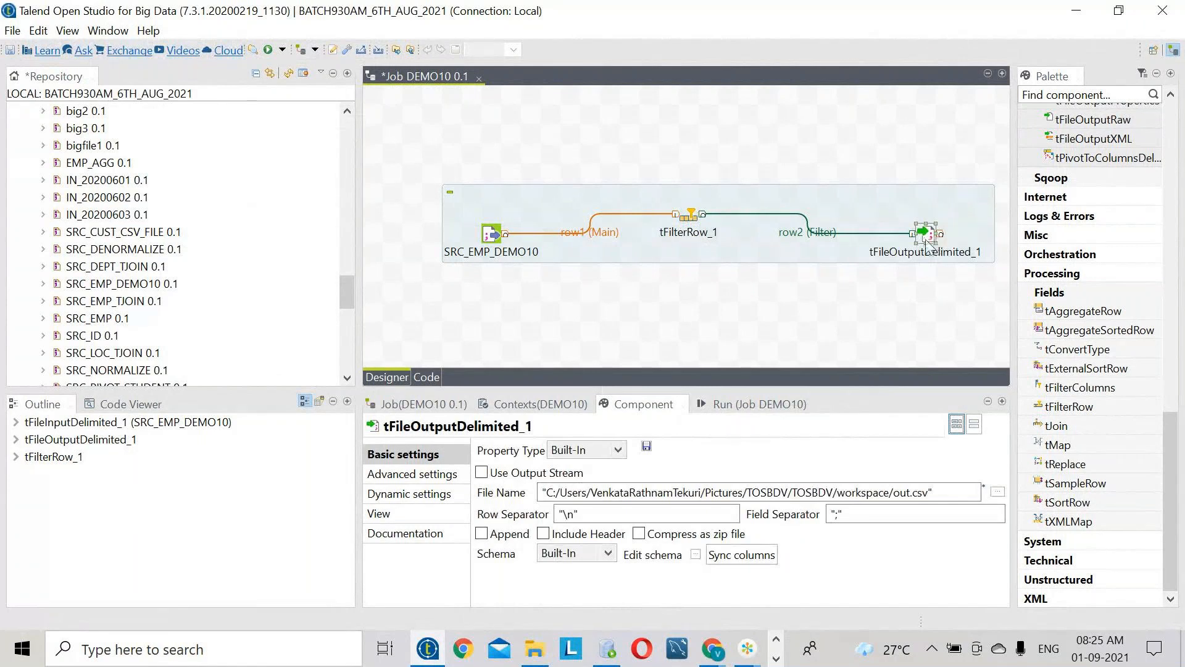
# - Point the output file to TARGETDEMO10 in the TARGET folder
pyautogui.click(998, 492)
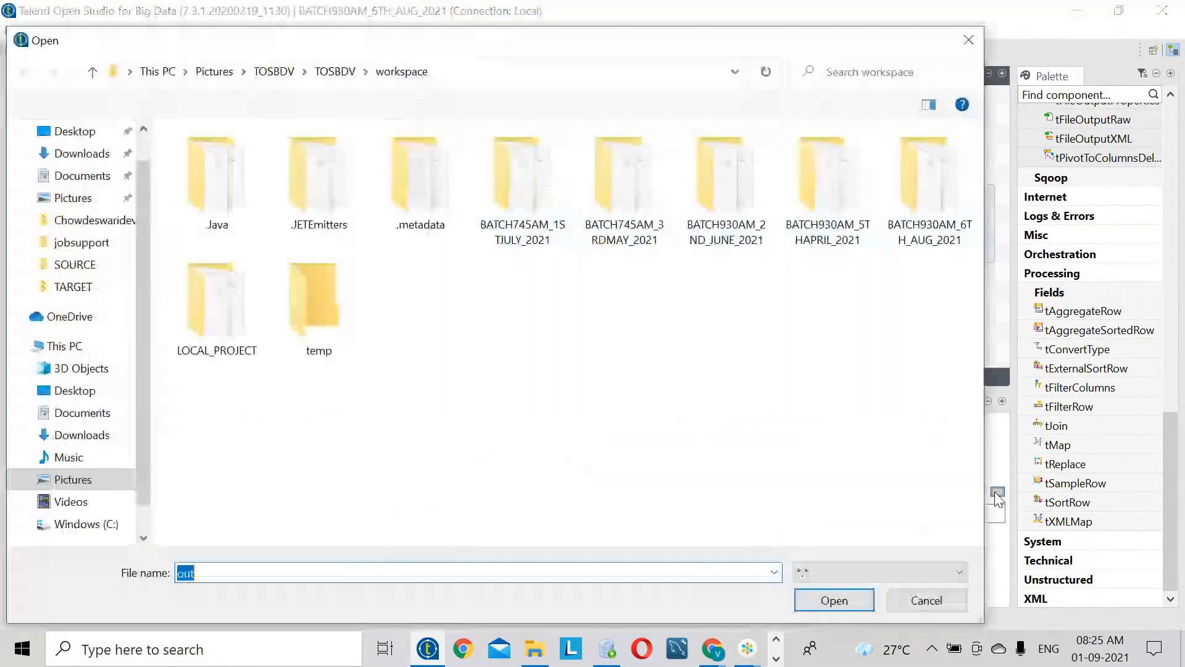
pyautogui.click(82, 289)
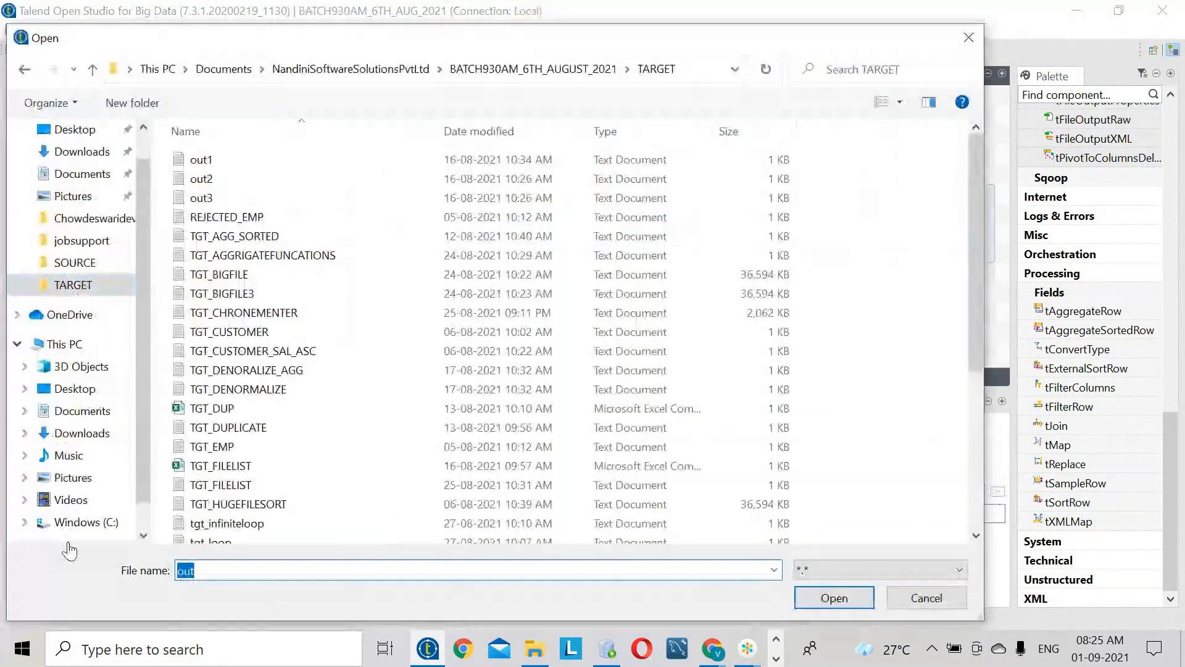
pyautogui.write('TARGET')
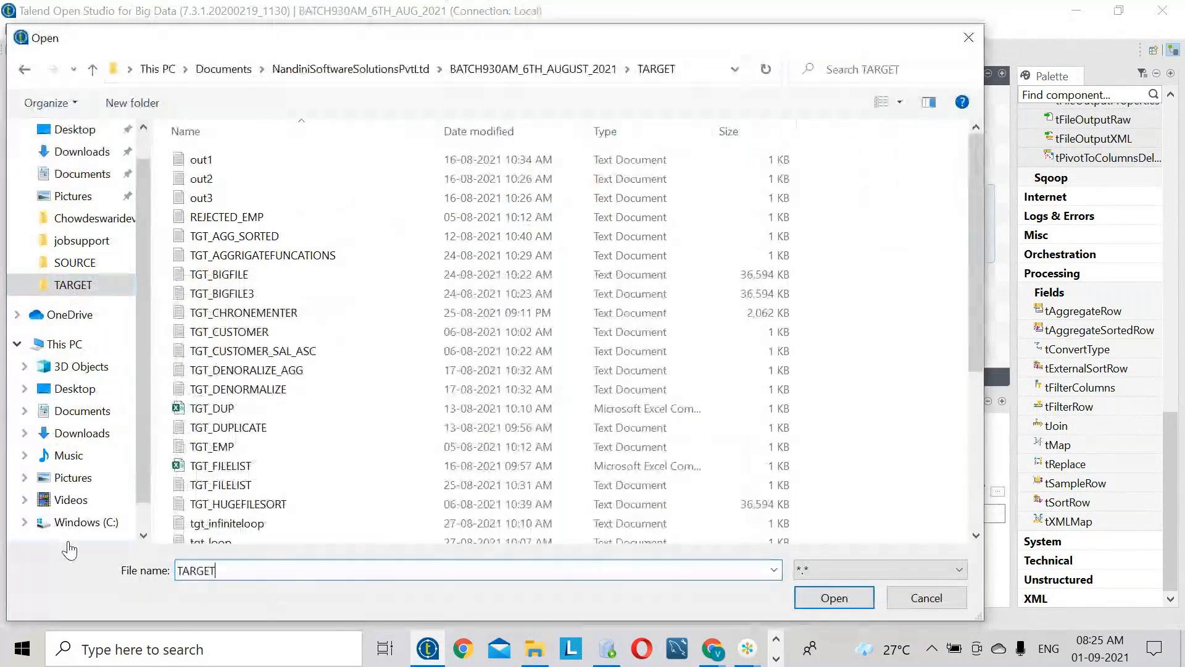
pyautogui.write('DEMO10.')
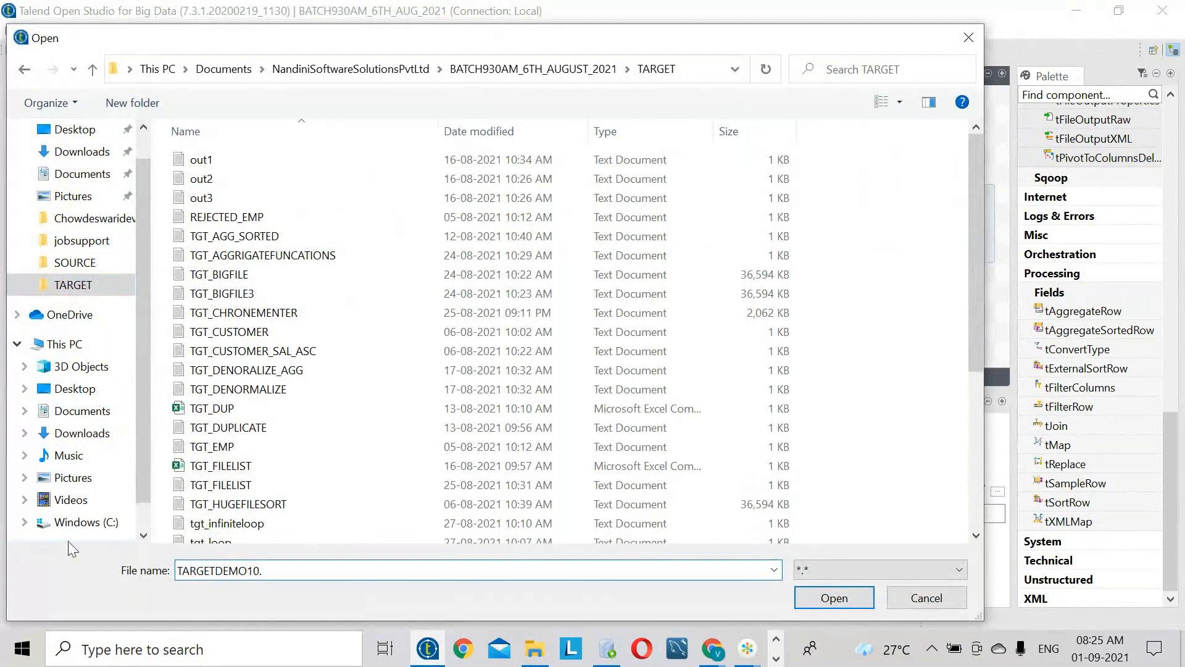
pyautogui.press('Return')
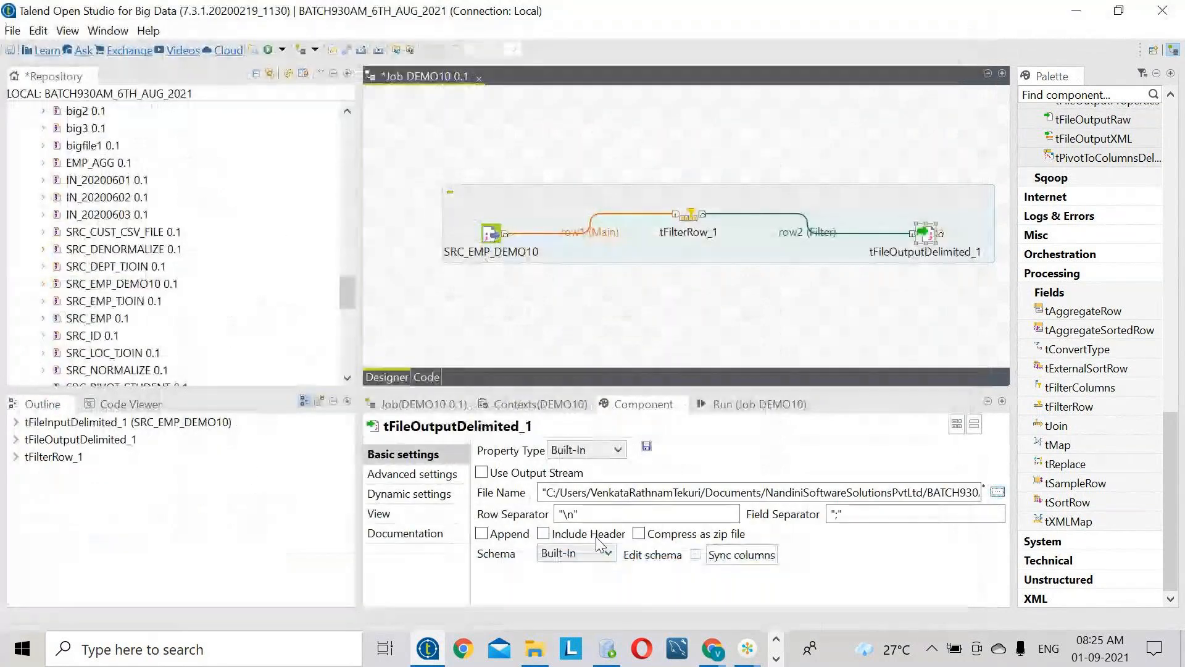
# - Change the output's field separator from ';' to ','
pyautogui.click(841, 514)
pyautogui.press('BackSpace')
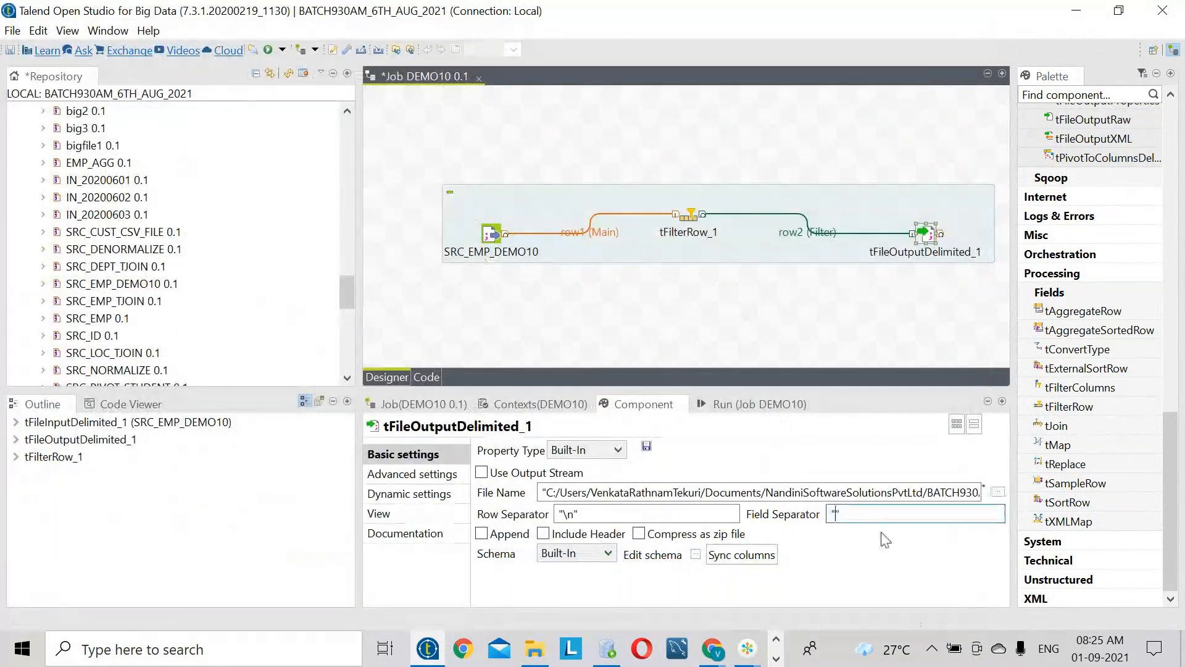
pyautogui.write(',')
pyautogui.click(601, 534)
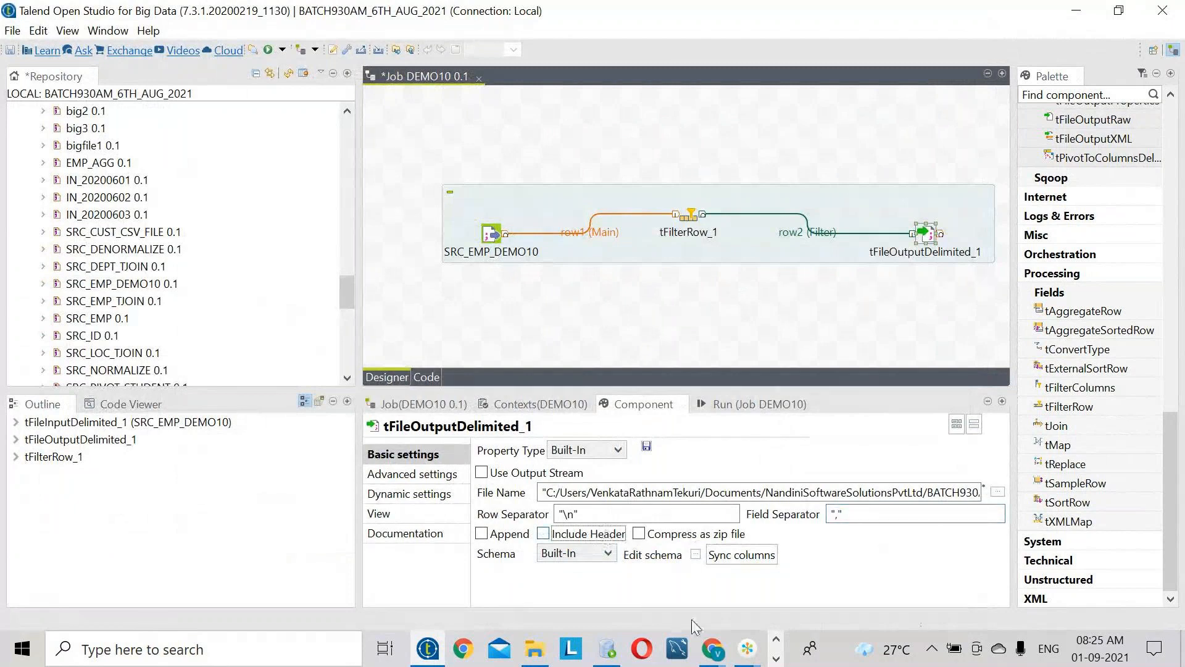
# - Check SRC_EMP.txt's header line in Notepad++, then tick Include Header on tFileOutputDelimited_1
pyautogui.click(776, 658)
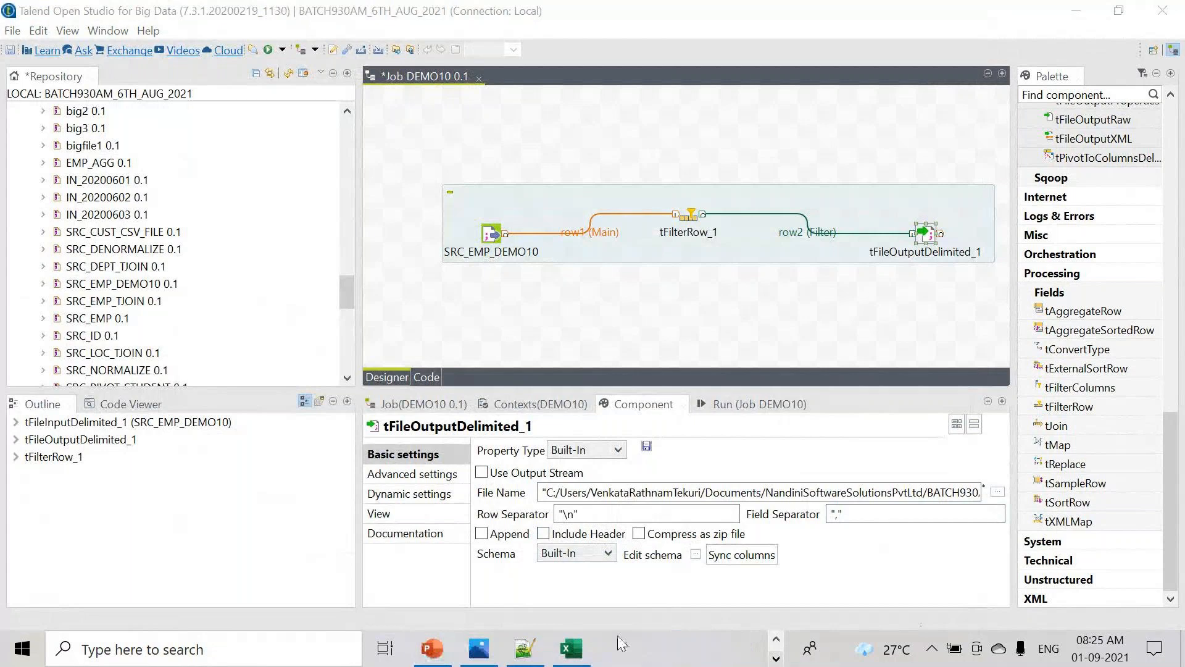
pyautogui.click(524, 648)
pyautogui.click(21, 74)
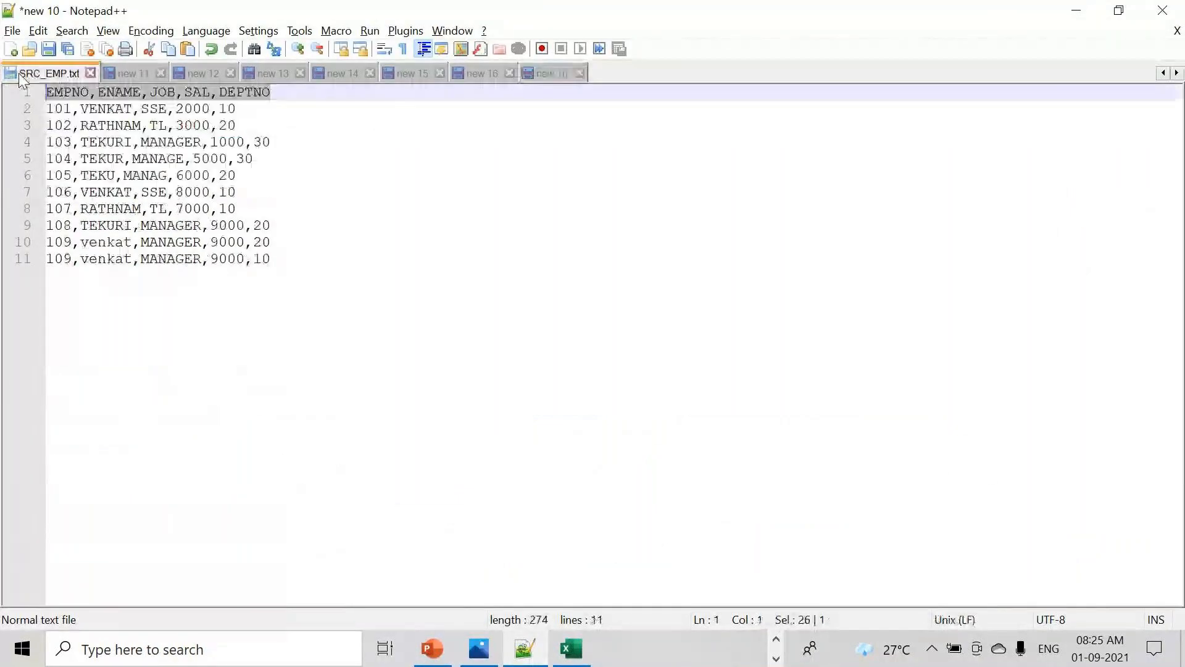
pyautogui.click(273, 92)
pyautogui.hotkey('shift', 'Home')
pyautogui.hotkey('alt', 'Tab')
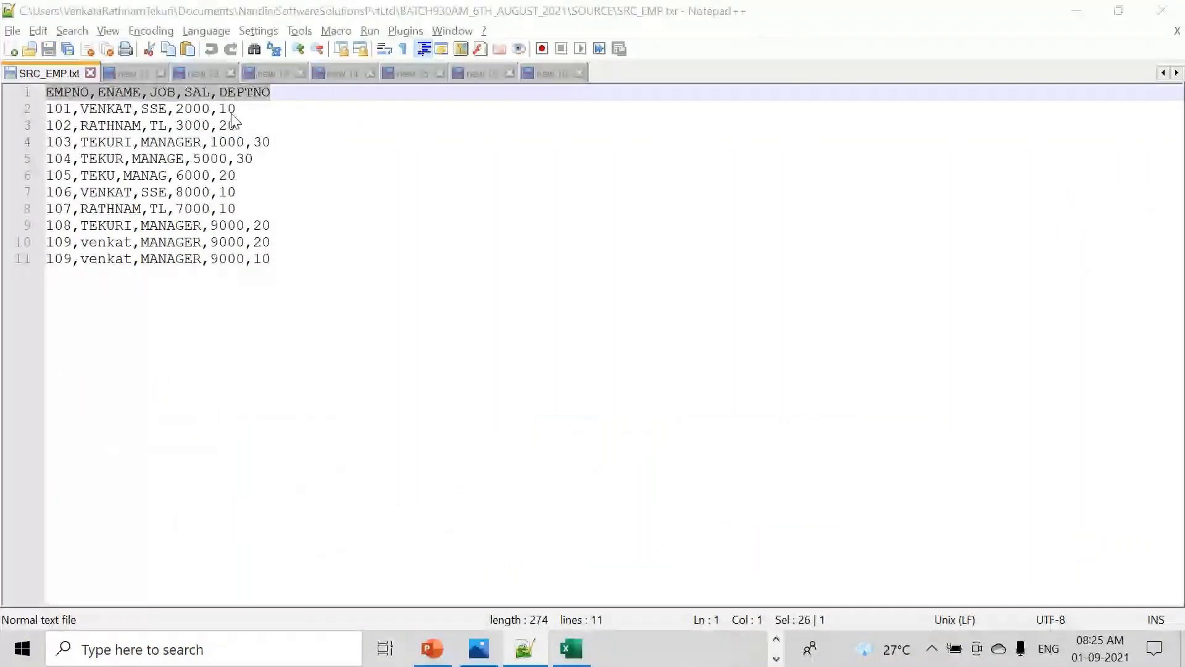
pyautogui.click(586, 542)
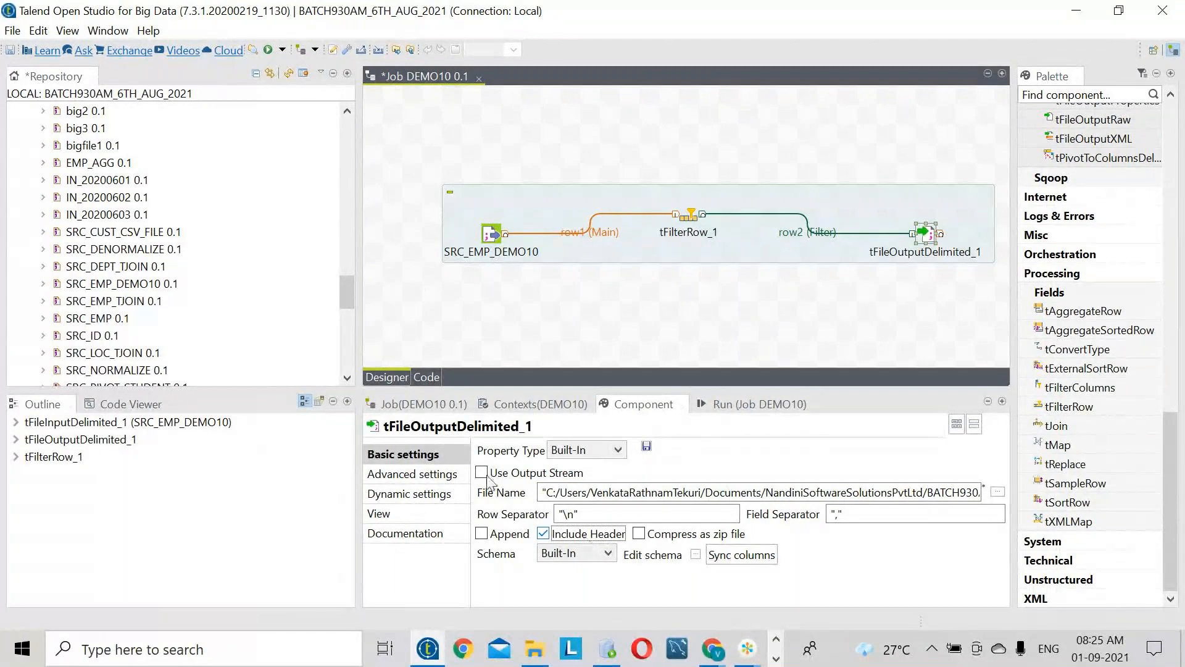
# - Save and run job DEMO10, yielding 10 rows read and 4 filtered rows written
pyautogui.click(13, 30)
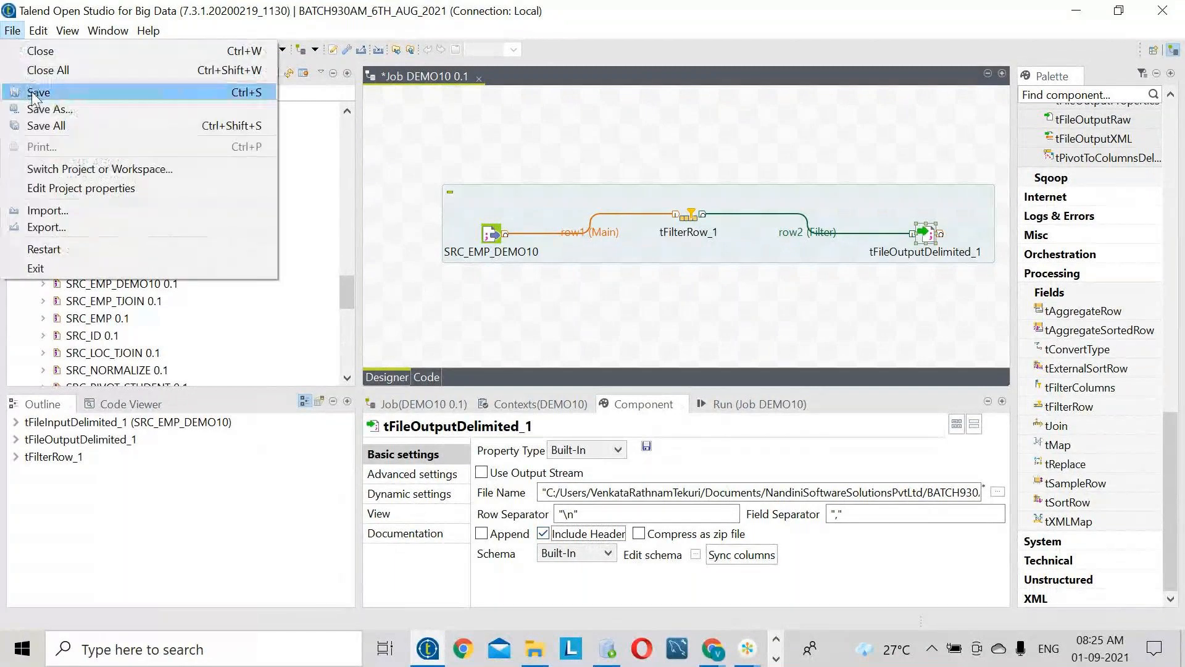
pyautogui.click(35, 94)
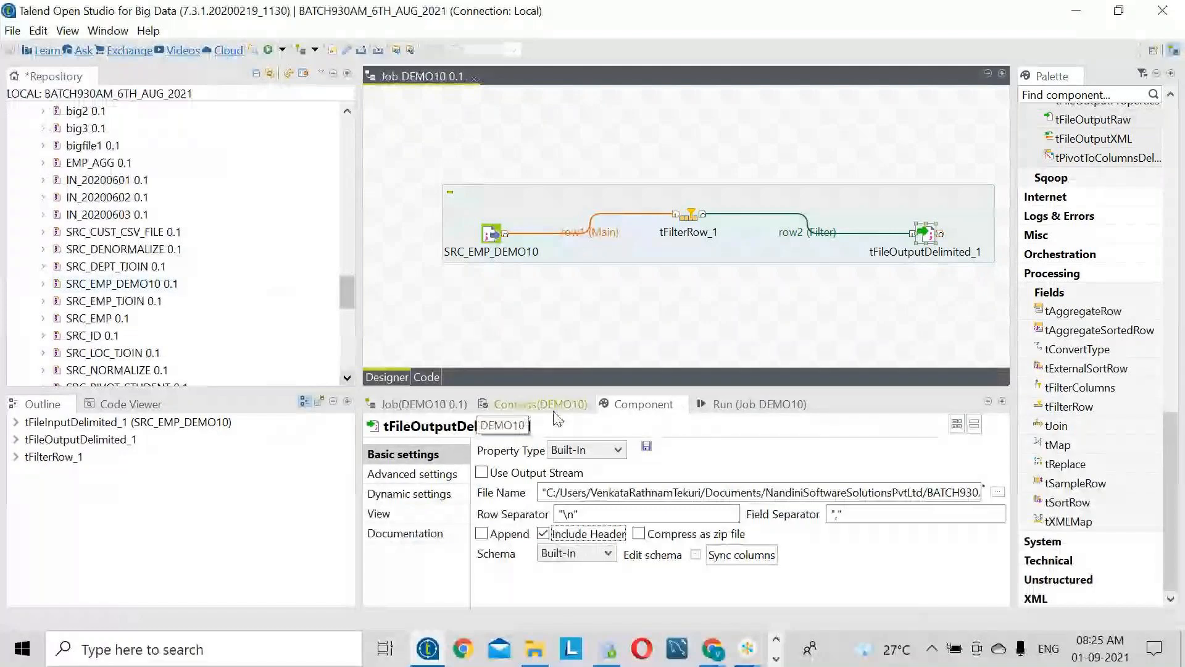
pyautogui.click(716, 405)
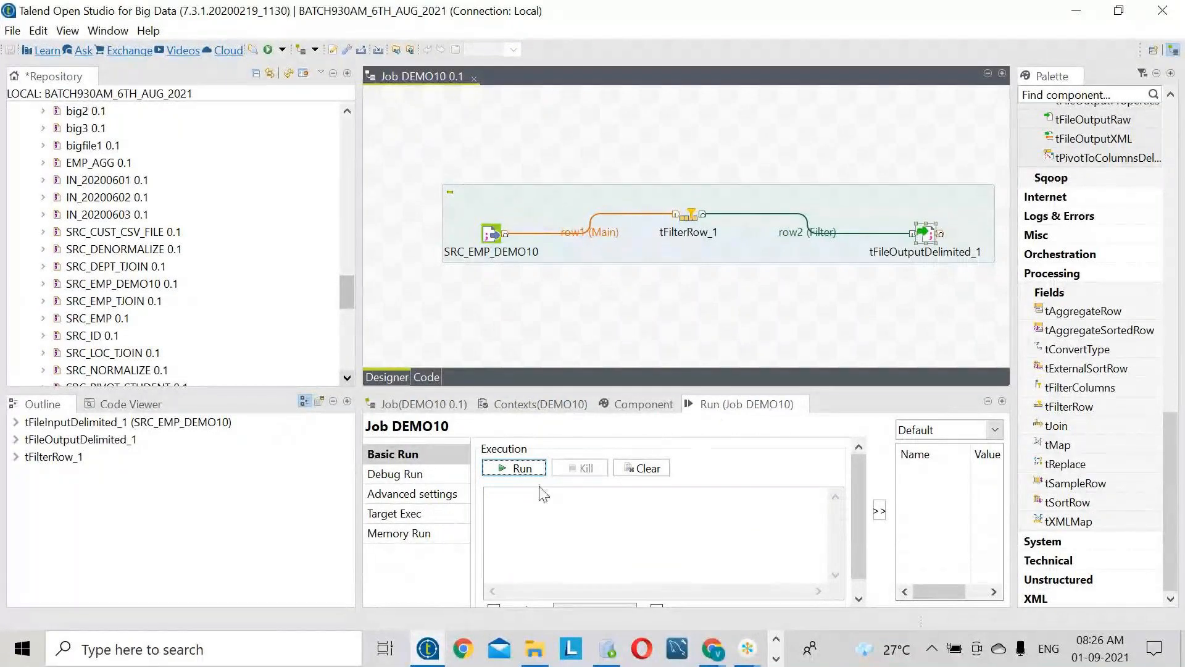
pyautogui.click(523, 469)
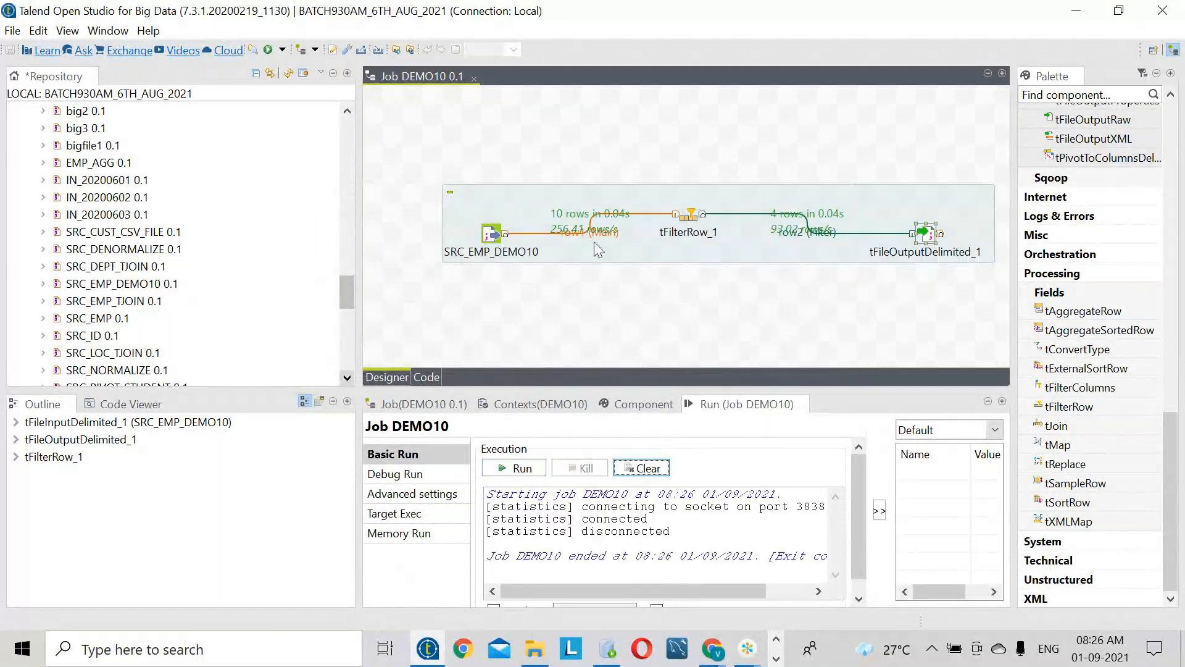
pyautogui.moveTo(913, 236); pyautogui.dragTo(933, 197)
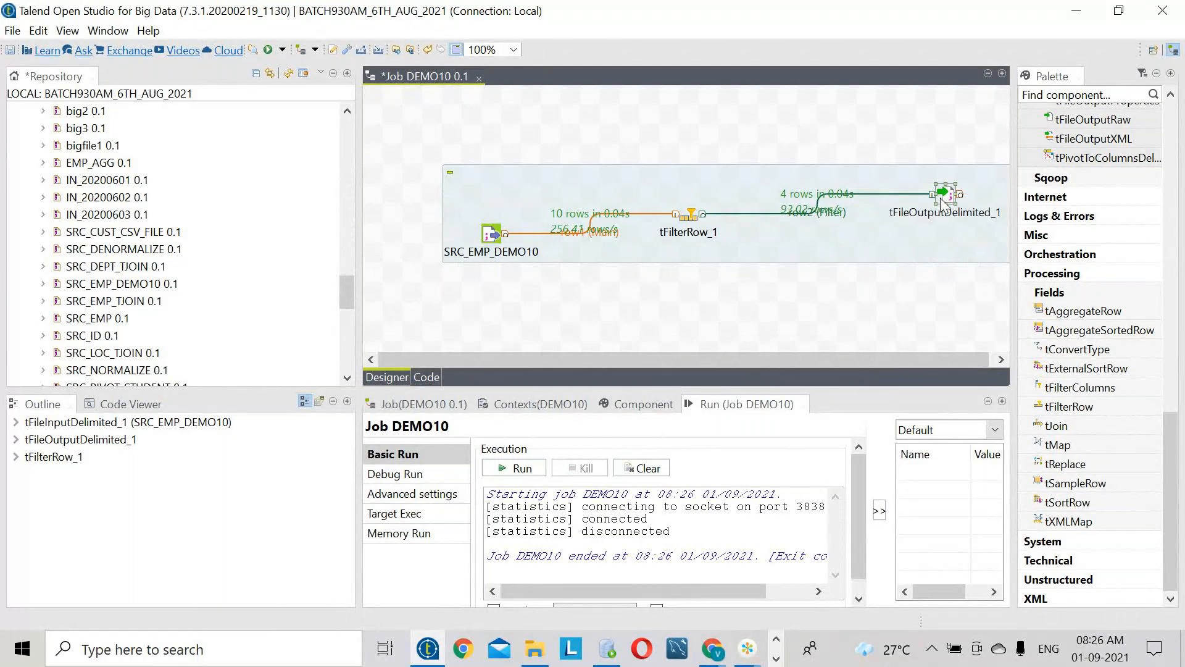
pyautogui.click(537, 650)
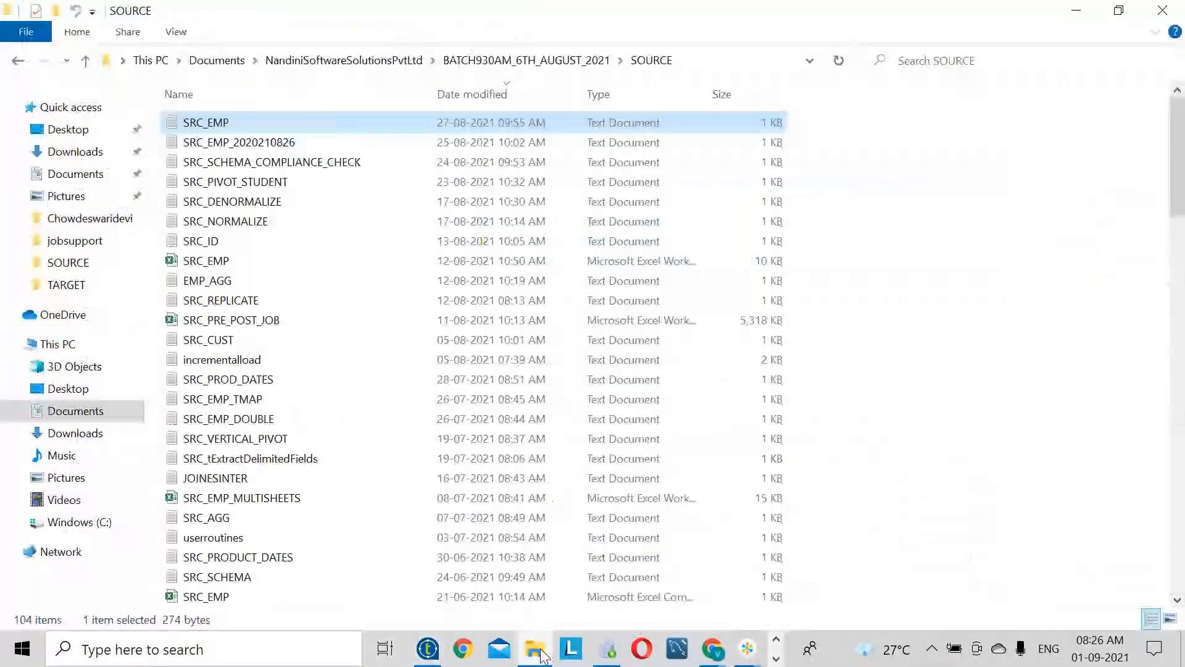
# - Open TARGETDEMO10 from the TARGET folder in Notepad++ and select all its text
pyautogui.click(67, 285)
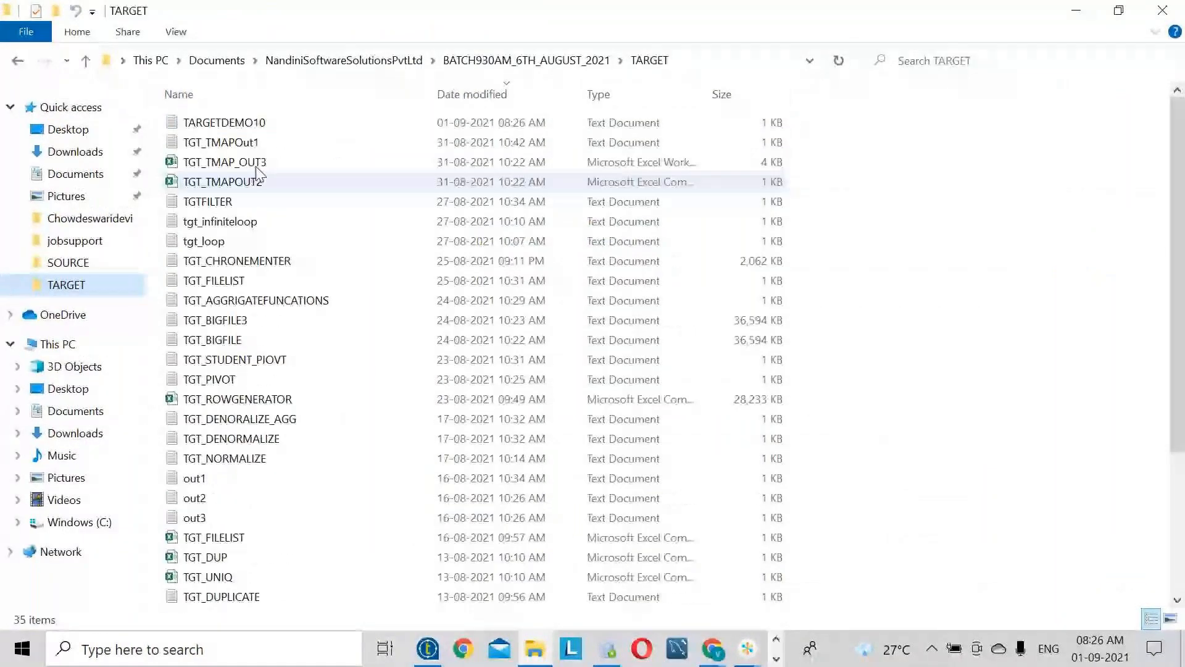
pyautogui.click(247, 122)
pyautogui.rightClick(247, 122)
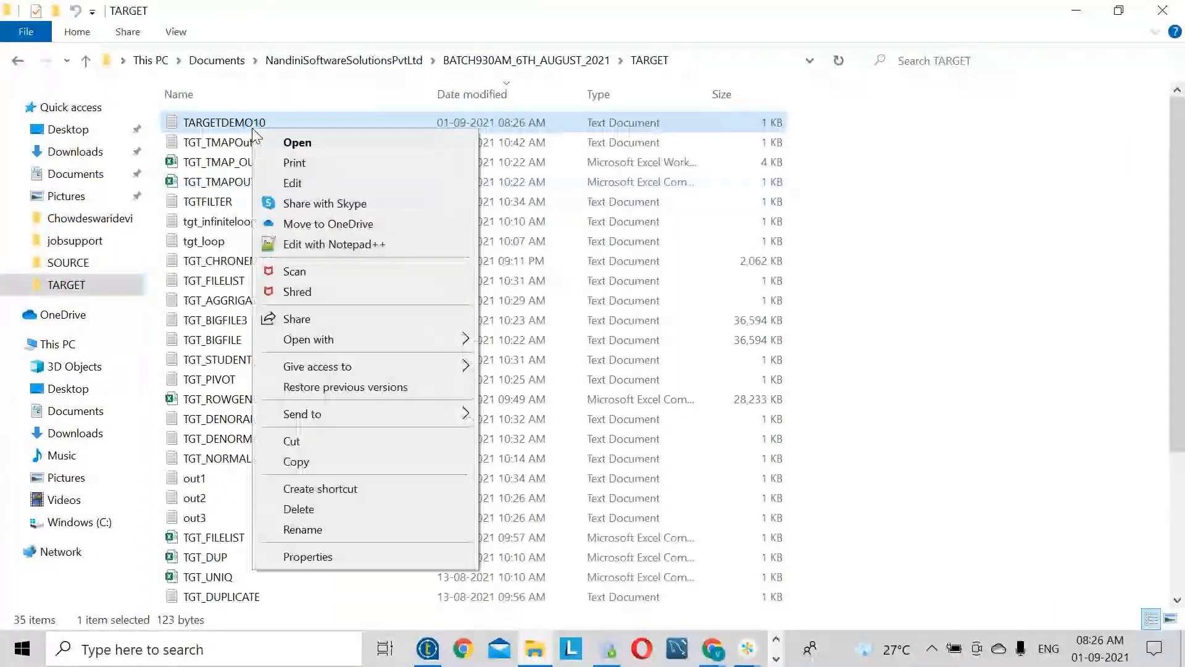
pyautogui.click(300, 246)
pyautogui.click(259, 173)
pyautogui.hotkey('ctrl', 'a')
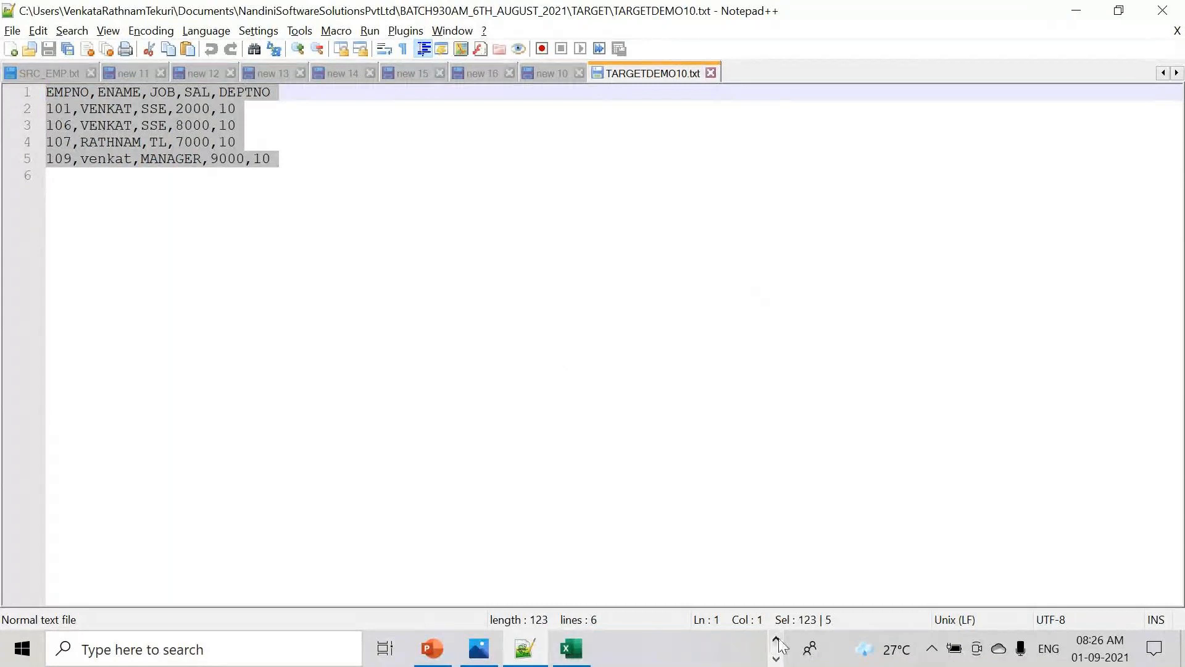
# - Return from Notepad++ to the DEMO10 job in Talend
pyautogui.click(776, 658)
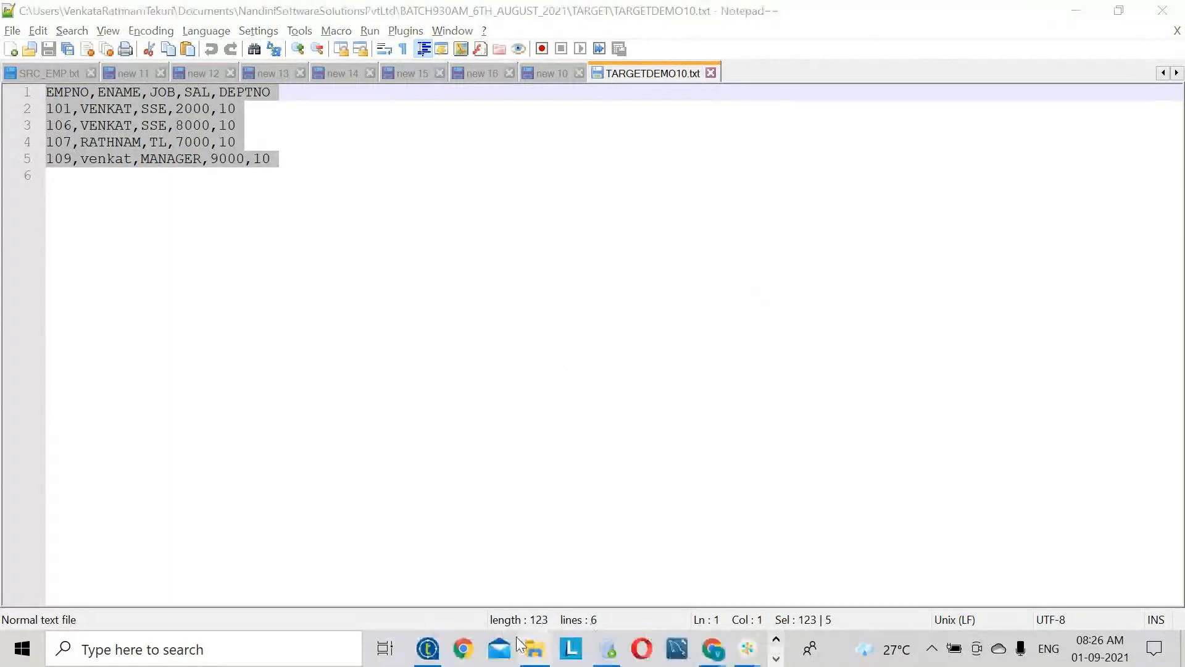
pyautogui.click(428, 648)
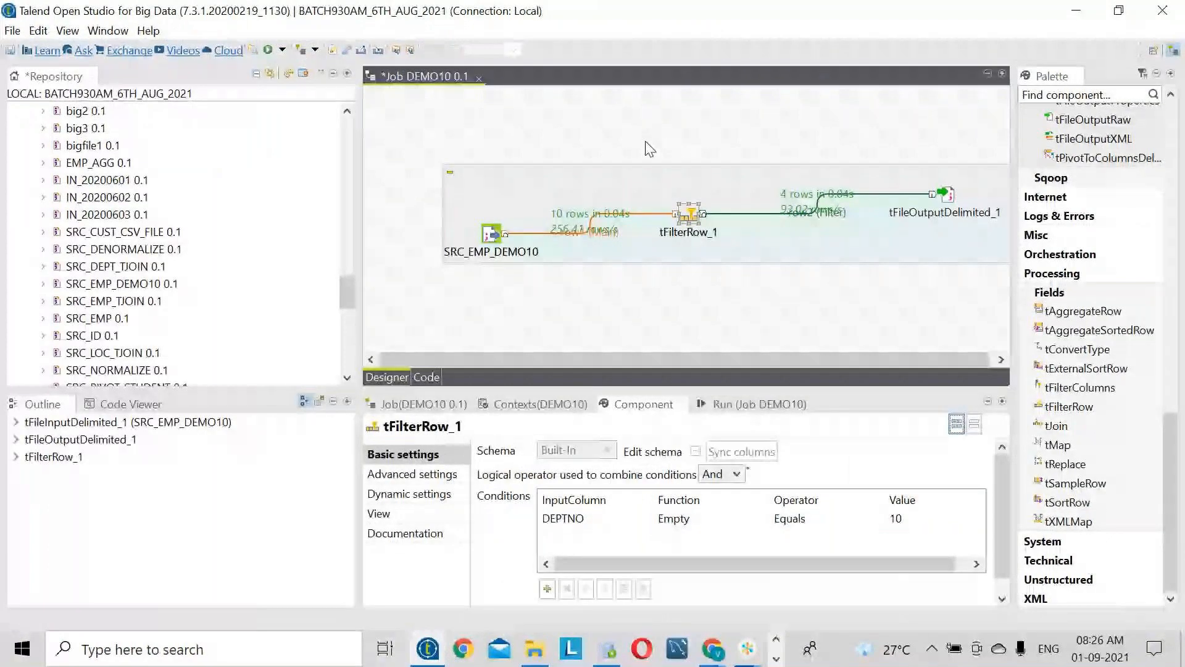
# - Nudge tFileOutputDelimited_1 higher on the canvas and go back to the TARGETDEMO10 output
pyautogui.click(687, 221)
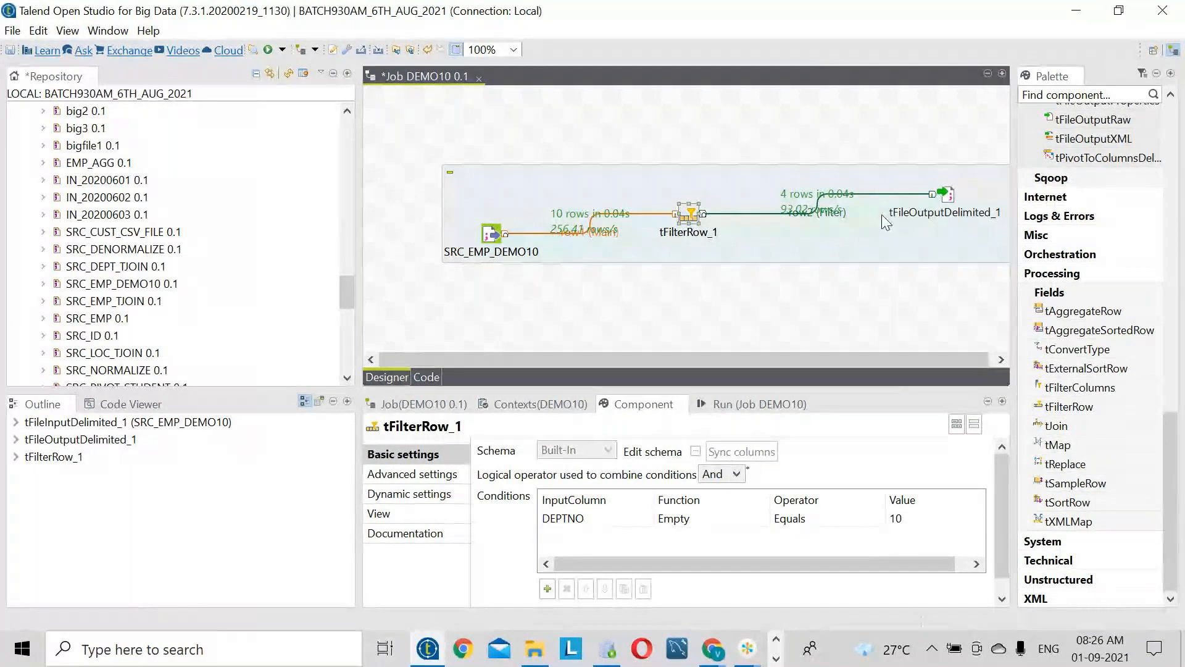
pyautogui.moveTo(947, 195); pyautogui.dragTo(949, 175)
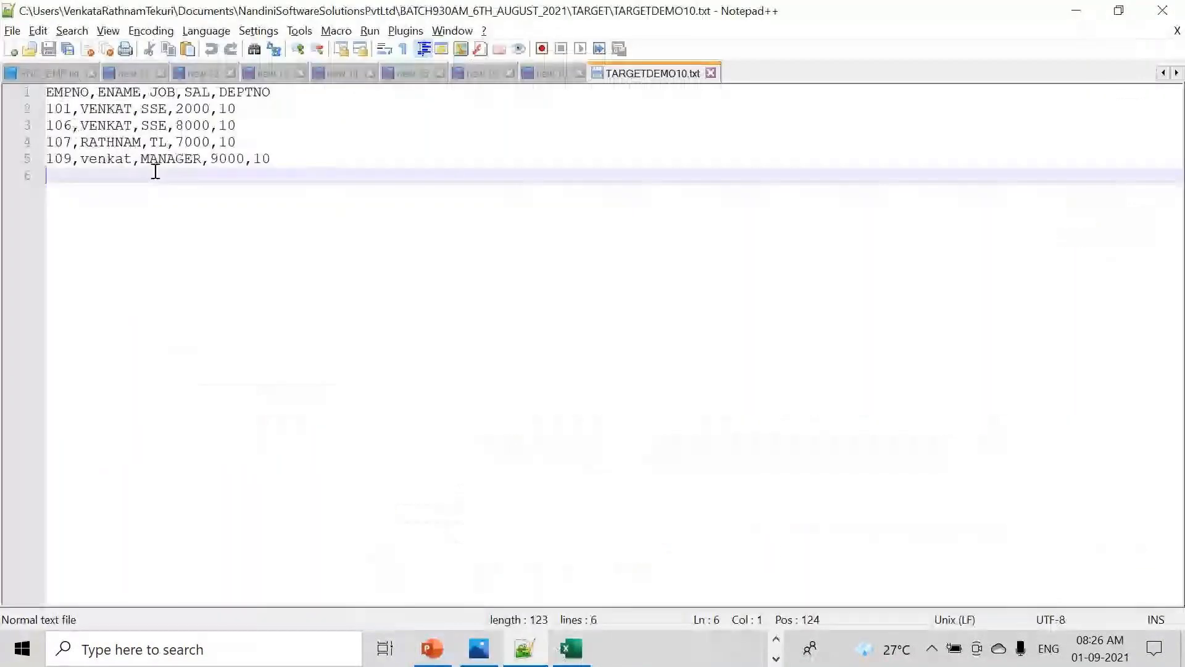
pyautogui.hotkey('ctrl', 'a')
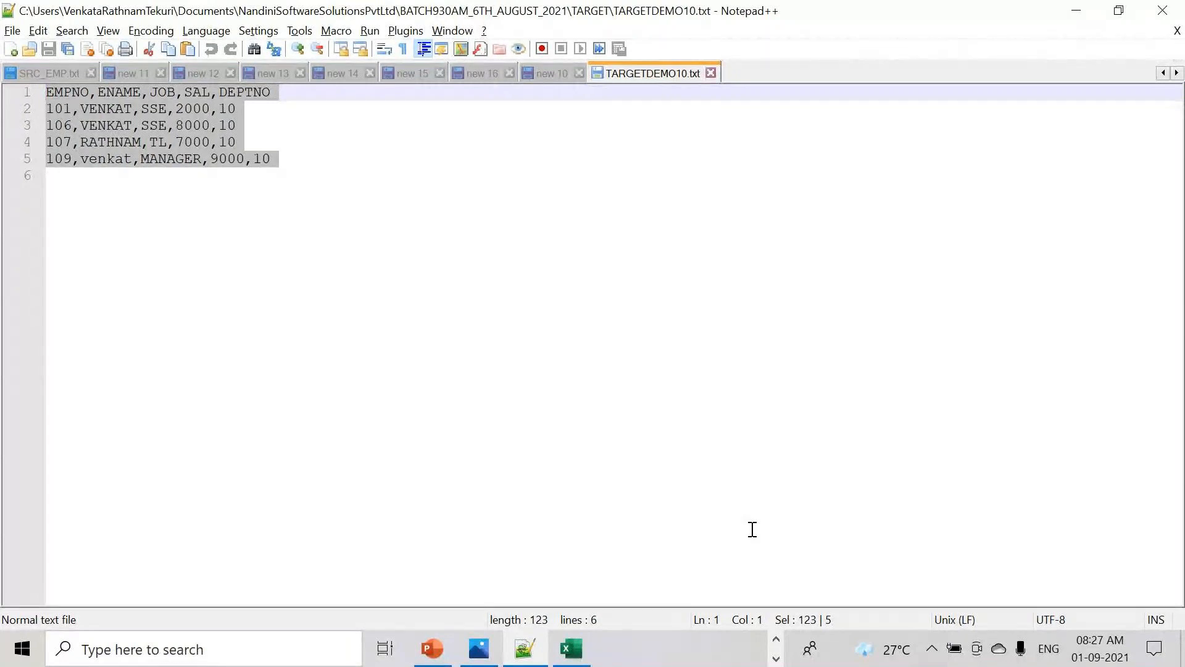
# - Bring the Talend DEMO10 job back in front of Notepad++
pyautogui.click(777, 639)
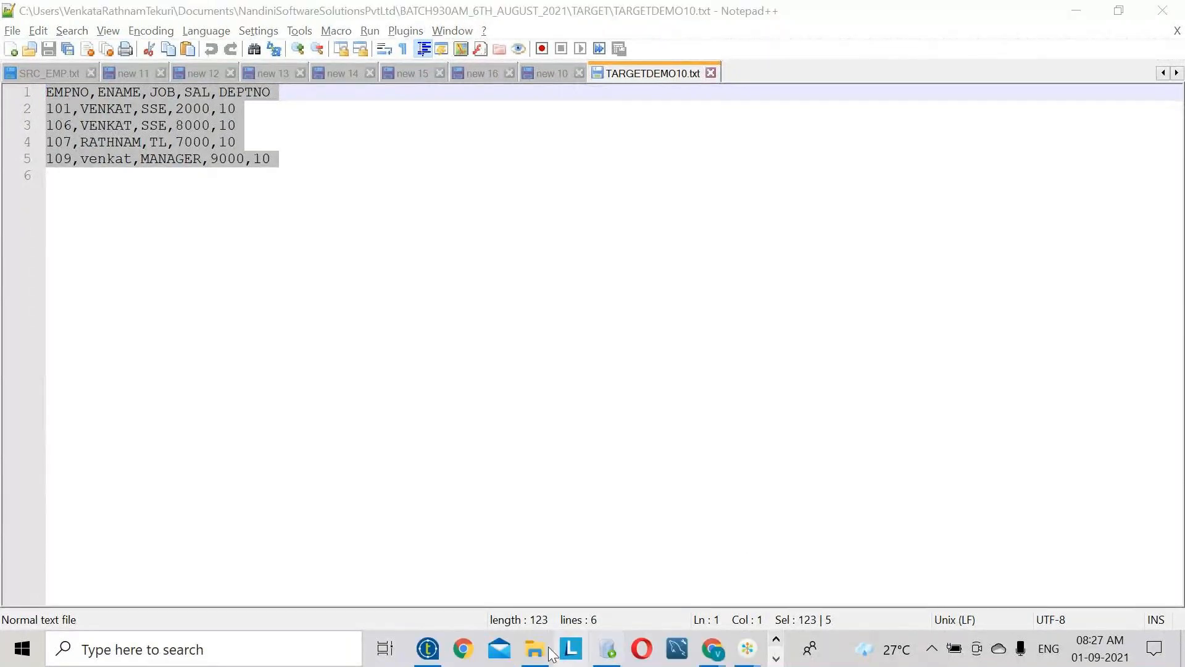
pyautogui.click(429, 649)
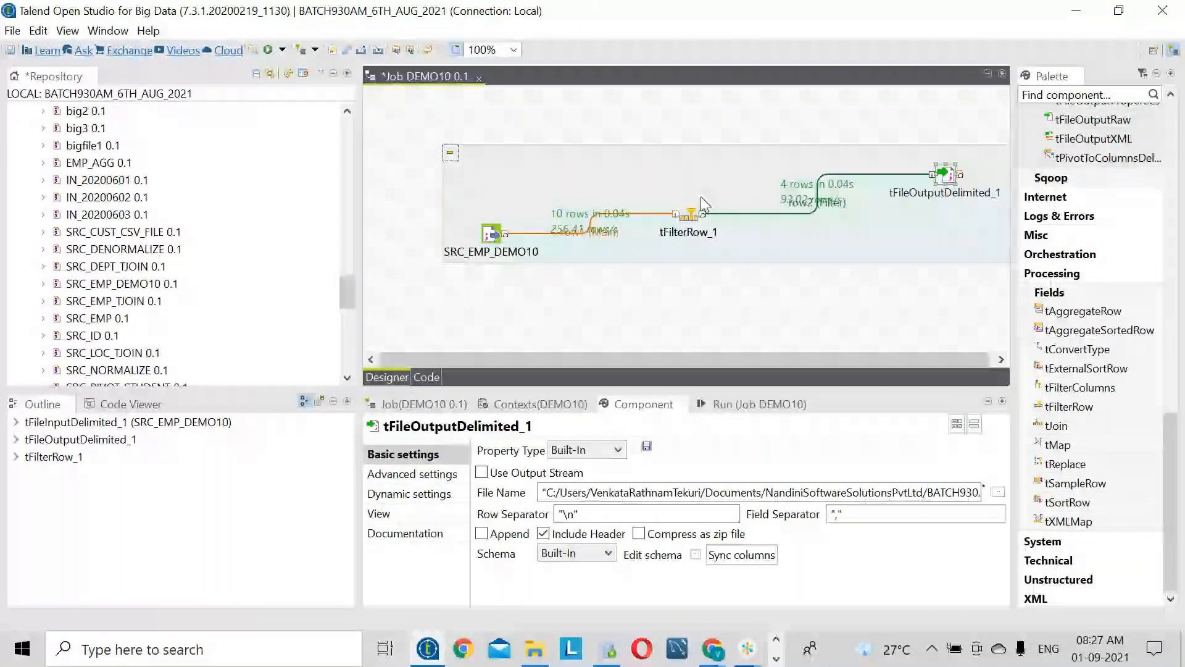
# - Line up SRC_EMP_DEMO10, tFilterRow_1 and tFileOutputDelimited_1 into a straight flow
pyautogui.moveTo(491, 234); pyautogui.dragTo(472, 195)
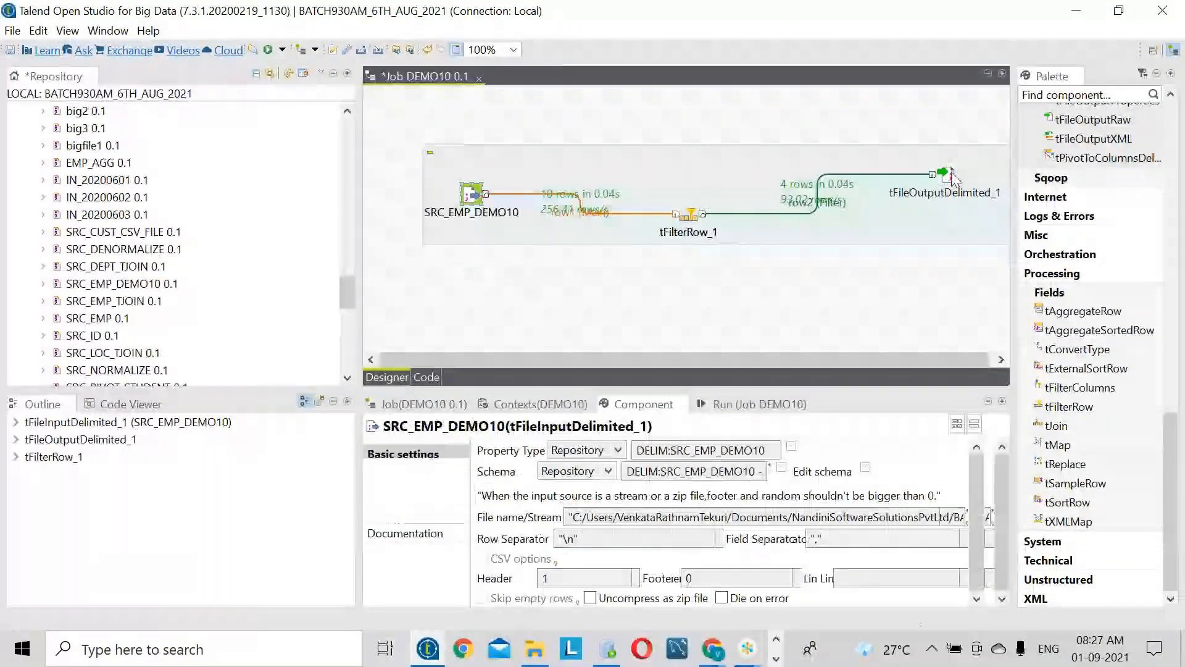
pyautogui.moveTo(952, 175); pyautogui.dragTo(950, 156)
pyautogui.moveTo(690, 215); pyautogui.dragTo(690, 196)
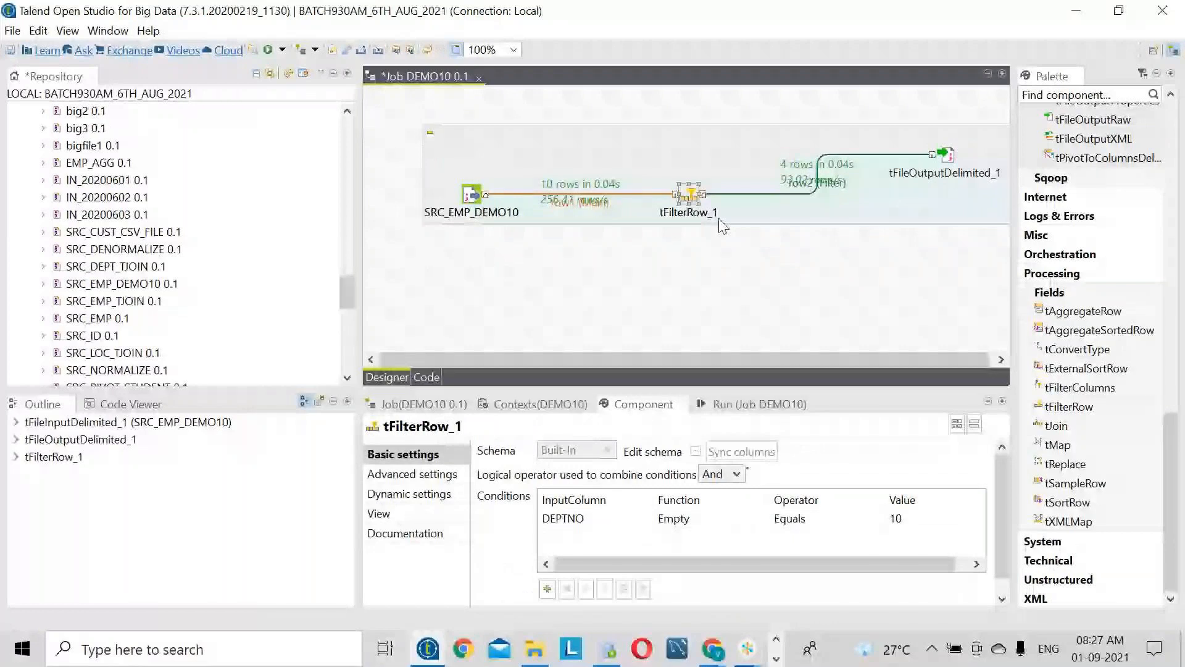
pyautogui.click(776, 658)
pyautogui.click(524, 648)
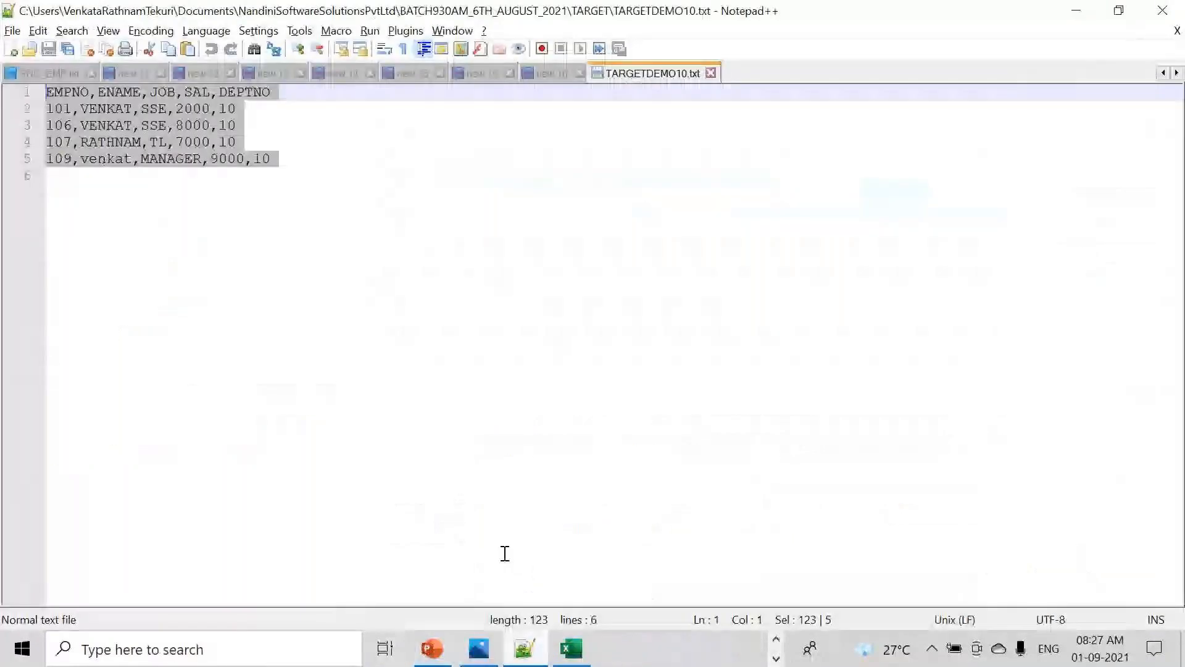
# - Paste the eleven SRC_EMP.txt data lines into new document new 17, then return to Talend
pyautogui.click(76, 72)
pyautogui.moveTo(271, 258); pyautogui.dragTo(46, 92)
pyautogui.hotkey('ctrl', 'c')
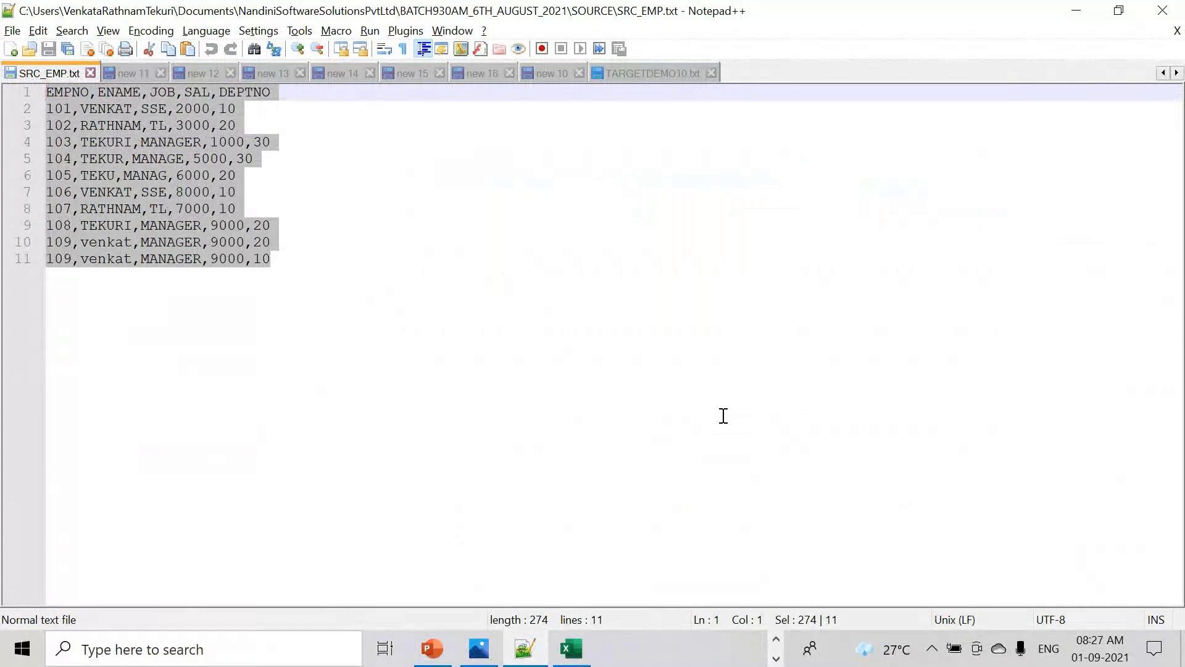
pyautogui.hotkey('ctrl', 'n')
pyautogui.hotkey('ctrl', 'v')
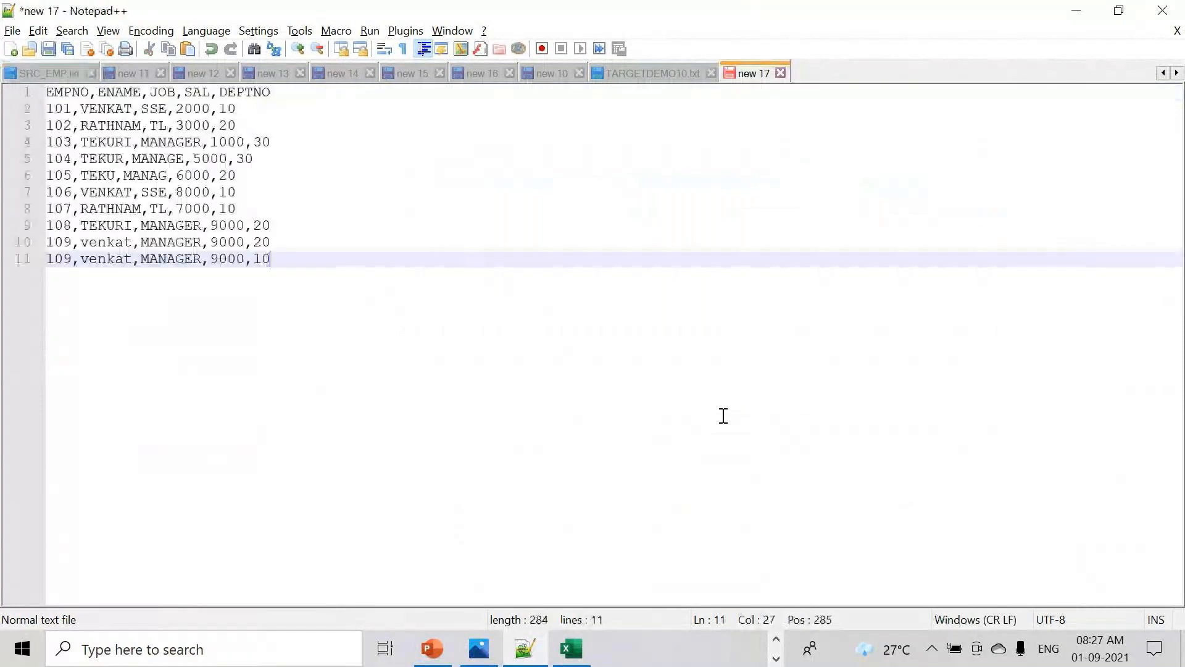
pyautogui.moveTo(309, 259); pyautogui.dragTo(20, 91)
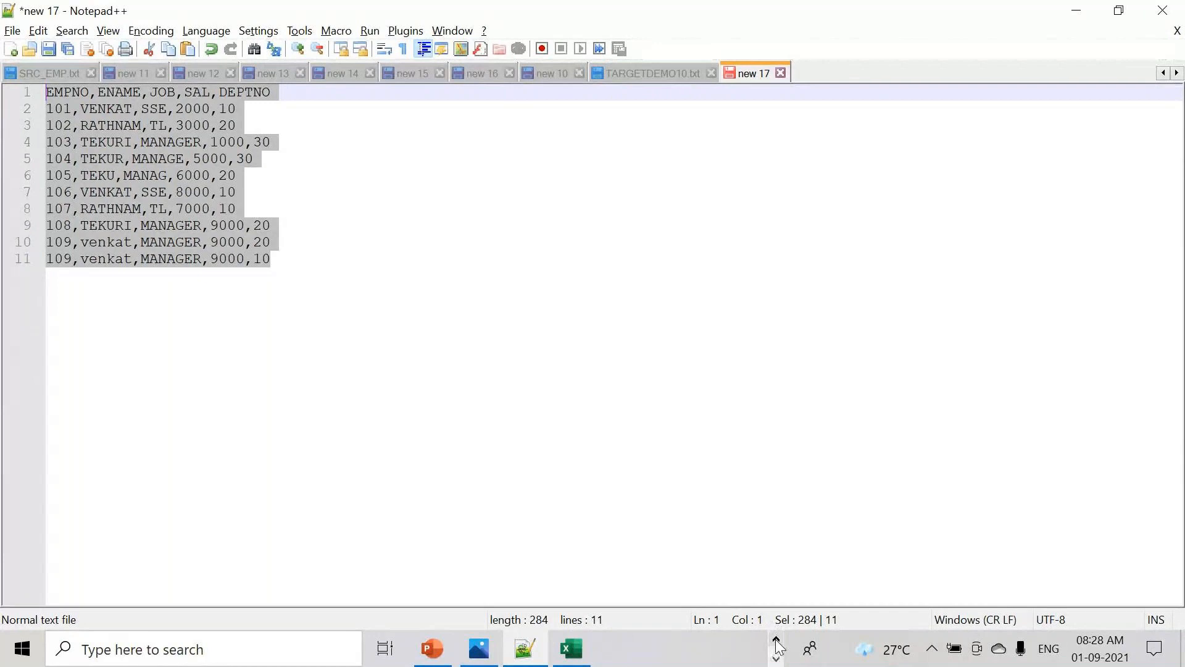
pyautogui.click(775, 658)
pyautogui.click(434, 651)
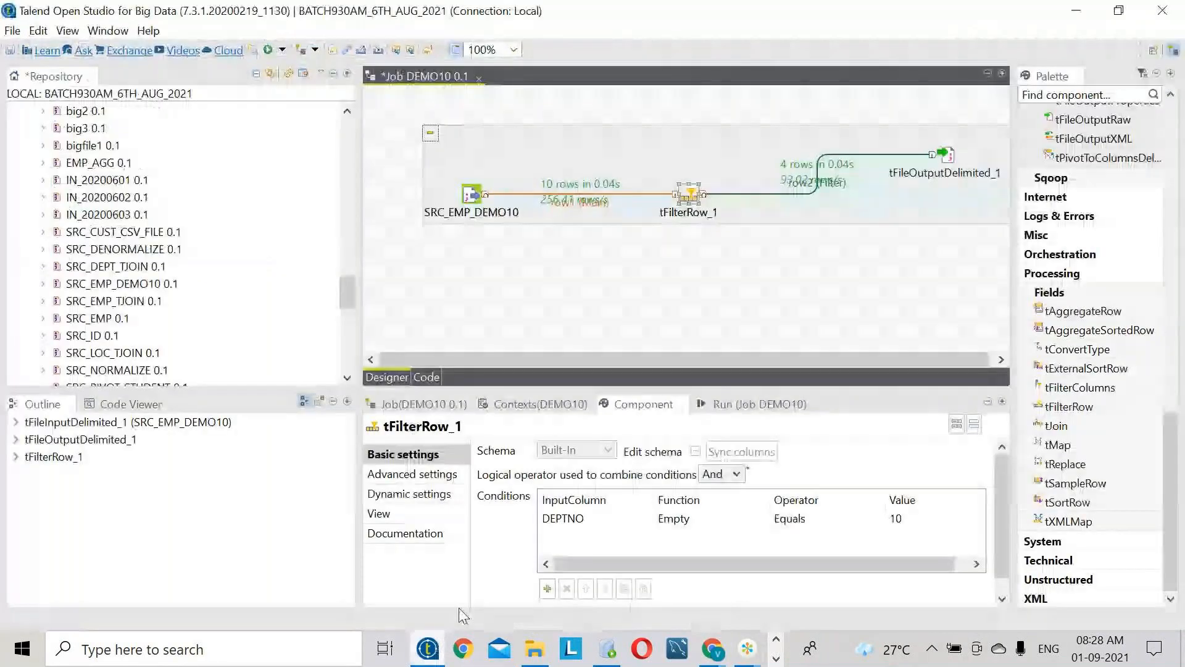
# - Review the SRC_EMP_DEMO10, tFilterRow_1 and tFileOutputDelimited_1 settings in the DEMO10 subjob
pyautogui.click(698, 194)
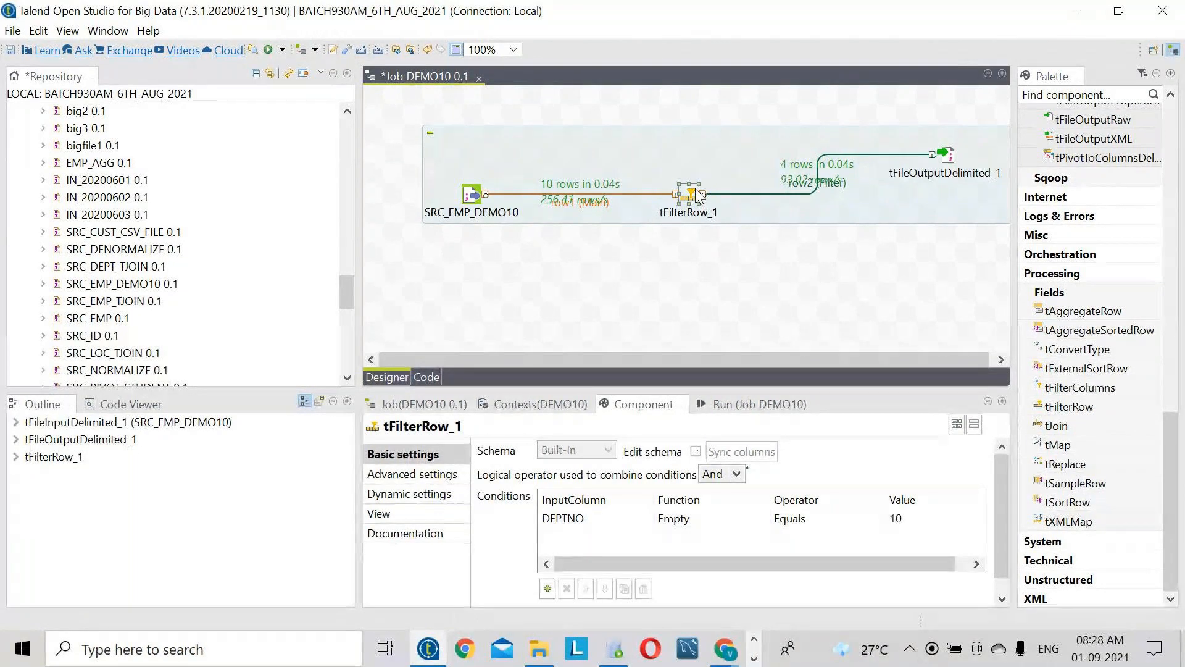
pyautogui.click(471, 195)
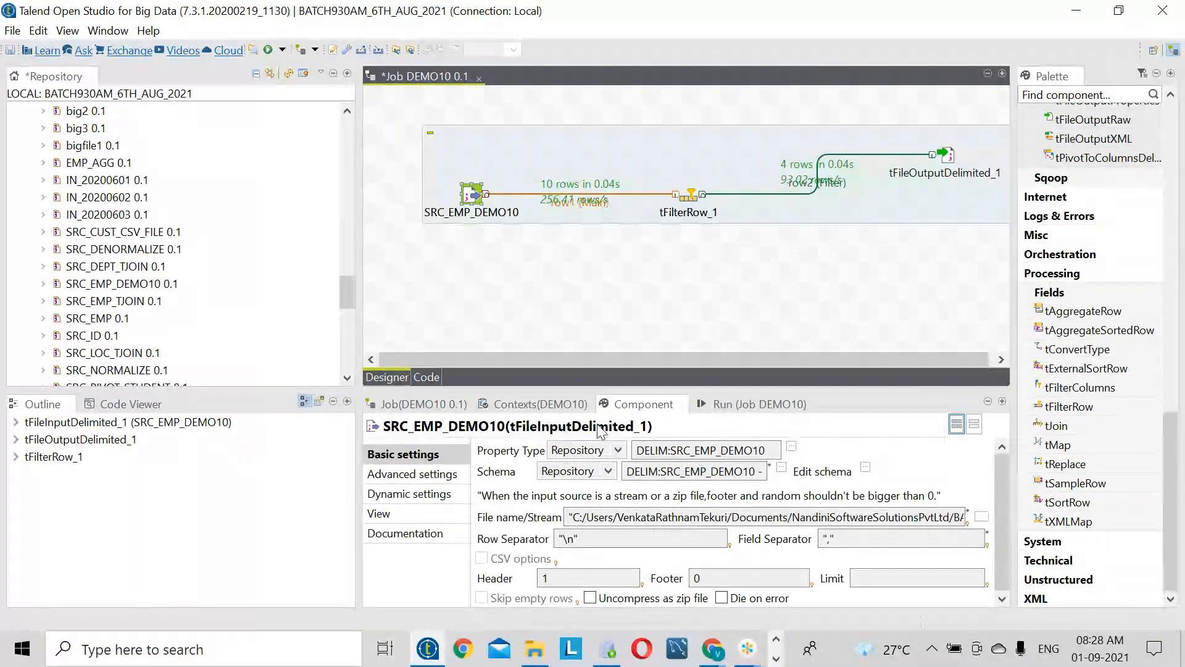
pyautogui.click(690, 199)
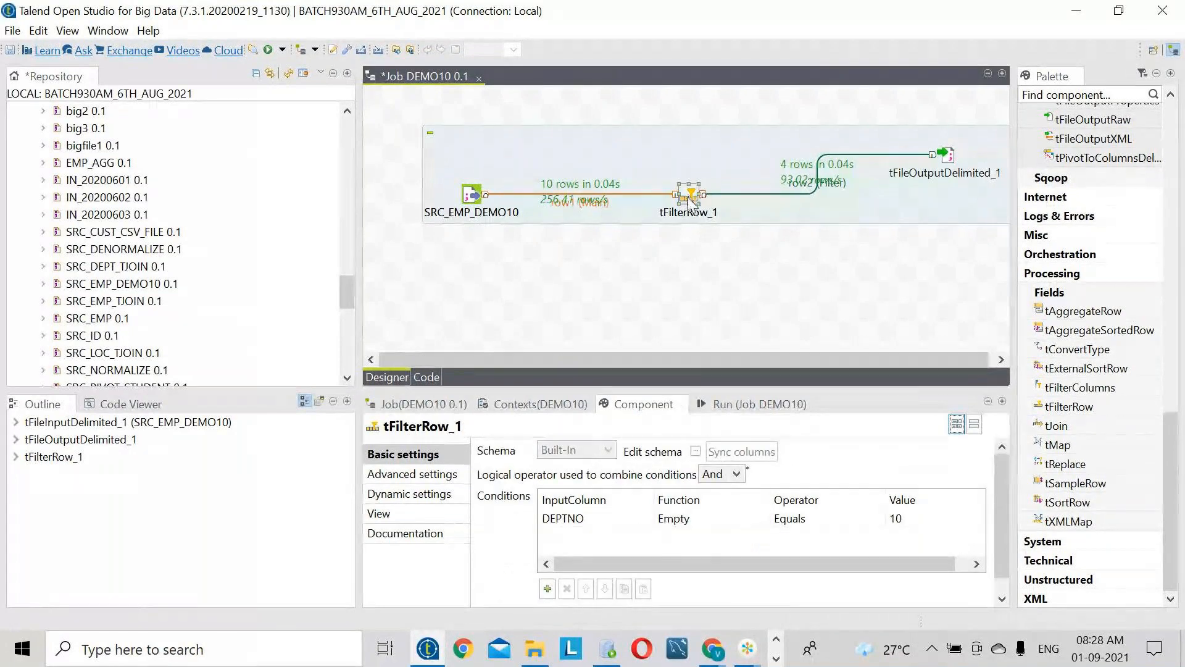
pyautogui.click(950, 156)
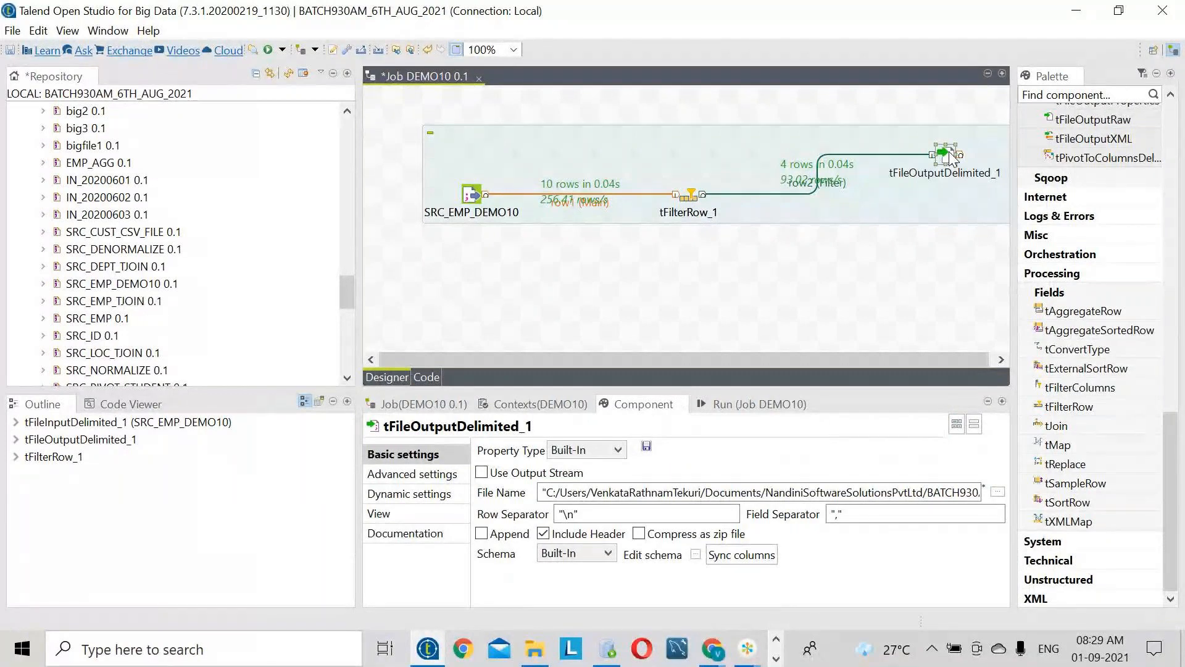
pyautogui.click(694, 190)
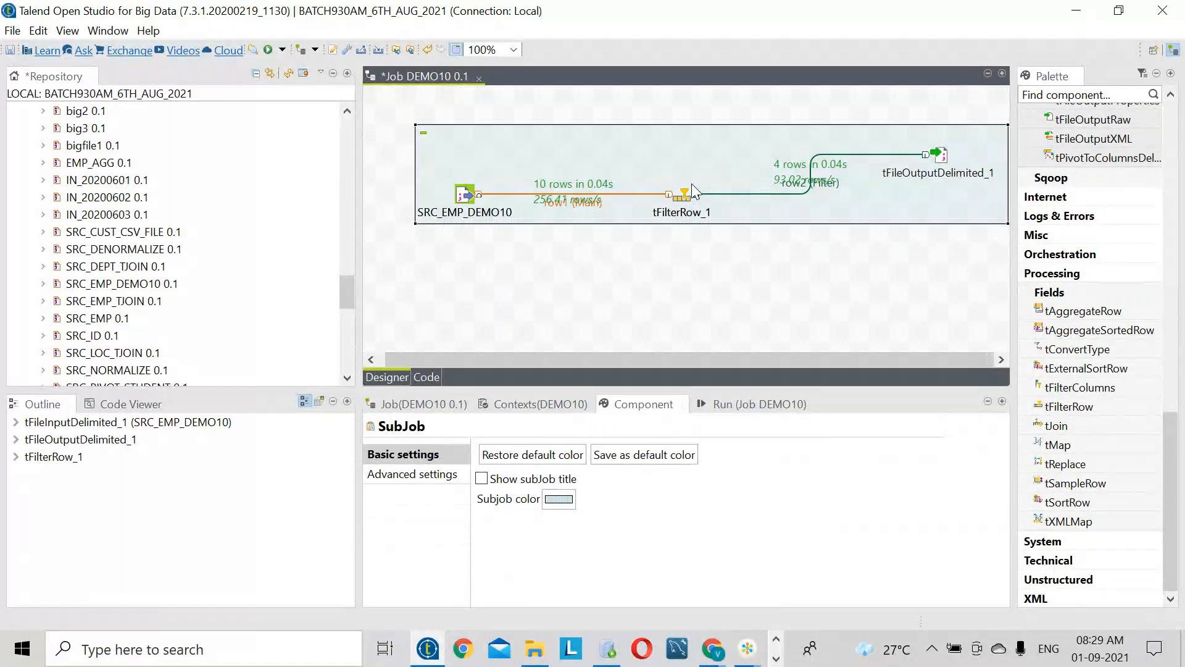
pyautogui.click(684, 197)
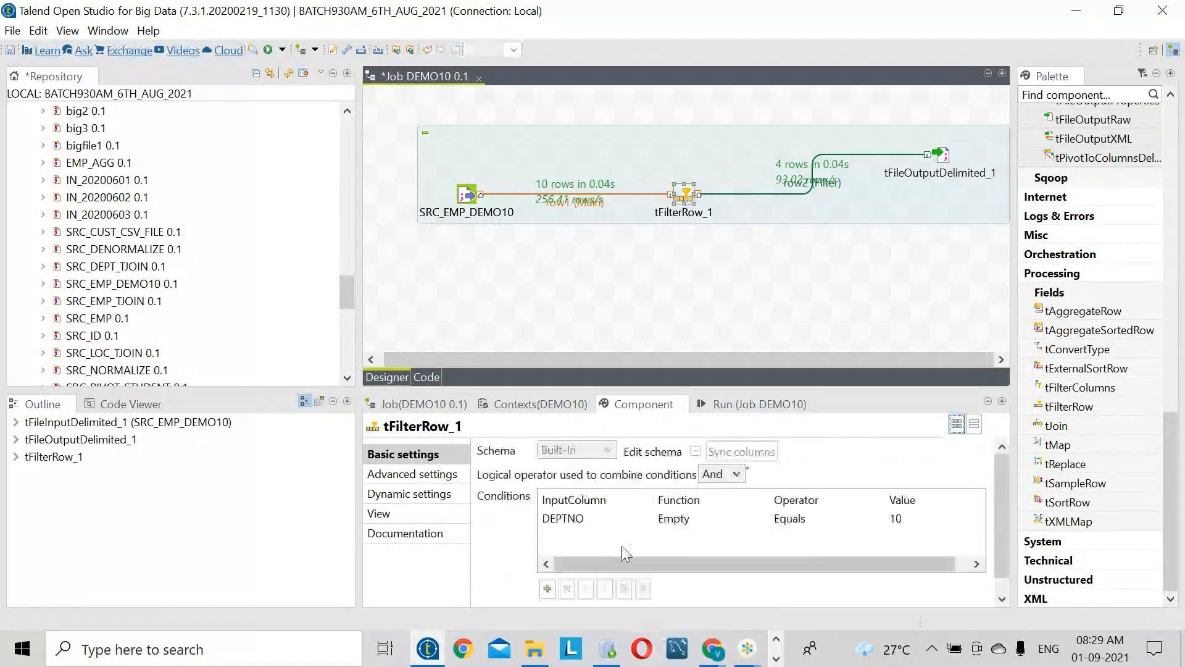
# - Set tFilterRow_1's condition to SAL equals 5000, then view tFileOutputDelimited_1's advanced settings
pyautogui.click(619, 519)
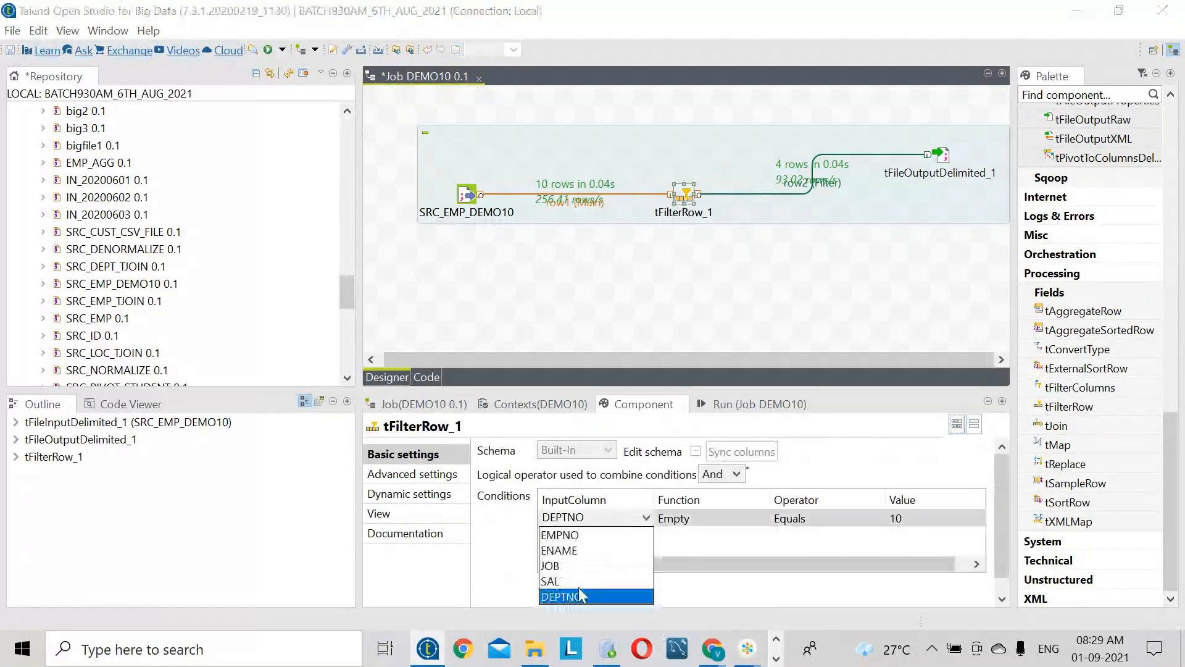
pyautogui.click(550, 581)
pyautogui.click(946, 518)
pyautogui.write('5000')
pyautogui.press('Return')
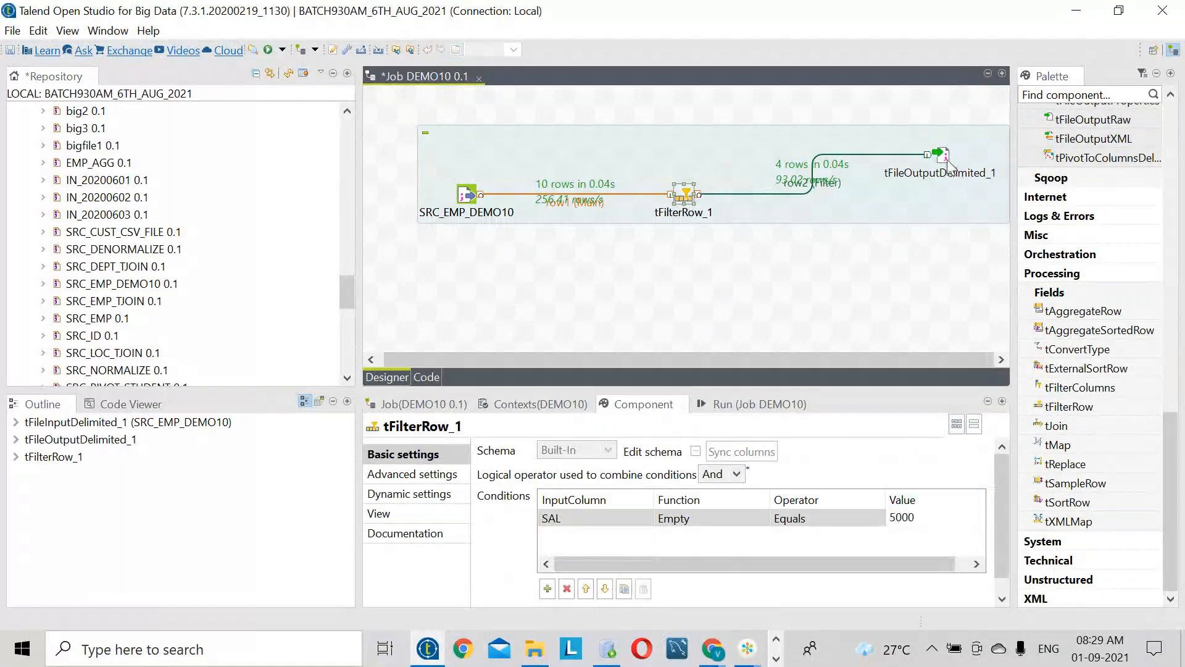
pyautogui.click(944, 158)
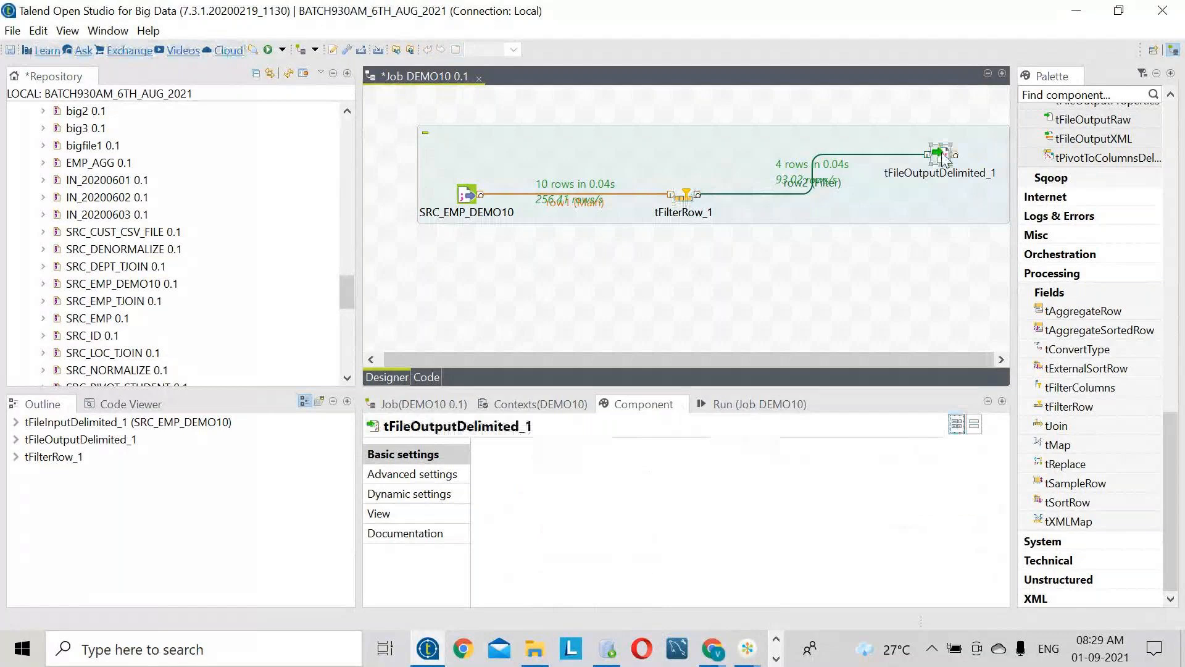
pyautogui.click(418, 479)
# - Open TARGETDEMO10 from the TARGET folder in Notepad++ and return to Talend
pyautogui.hotkey('alt', 'Tab')
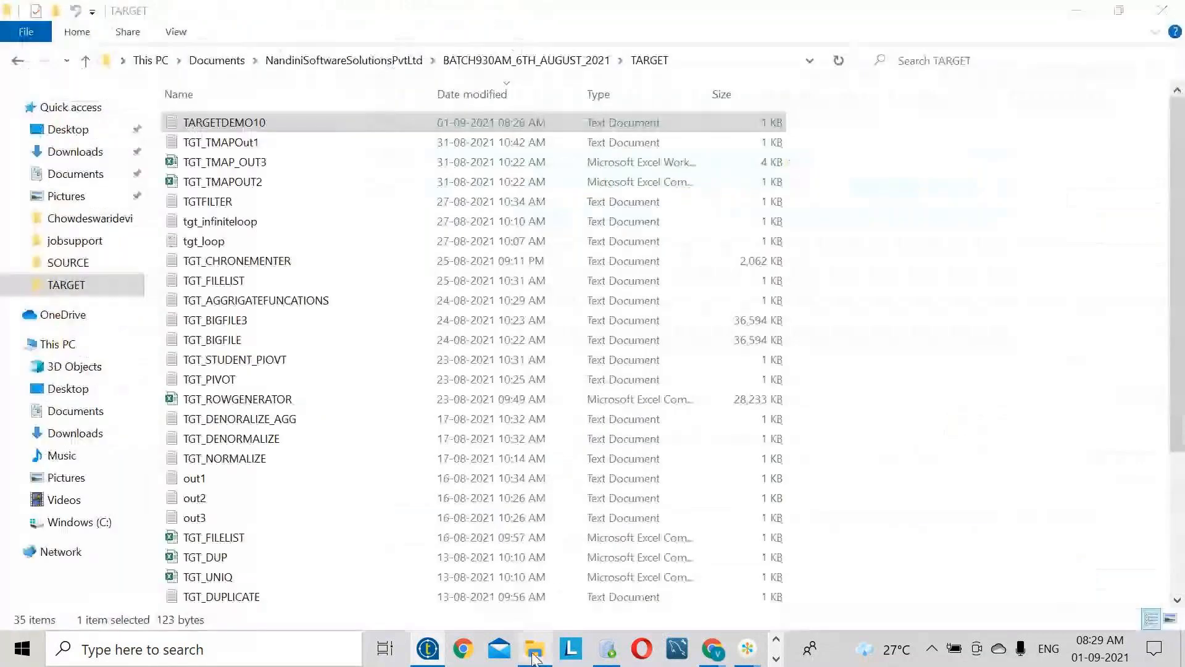
pyautogui.rightClick(268, 127)
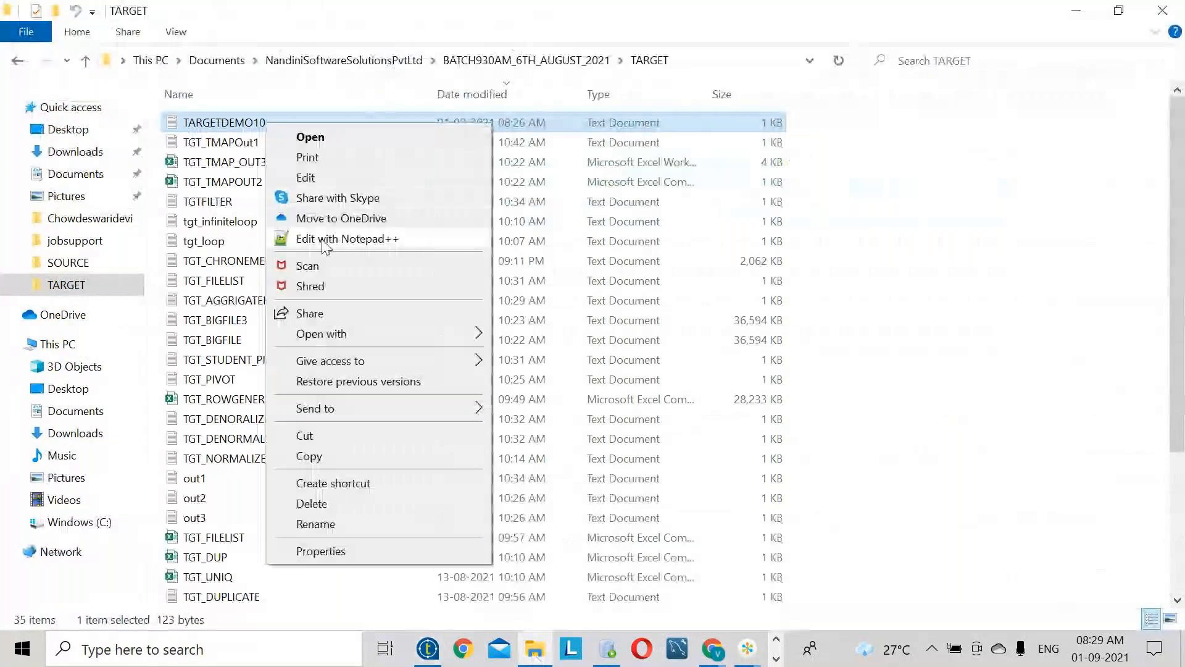
pyautogui.click(339, 235)
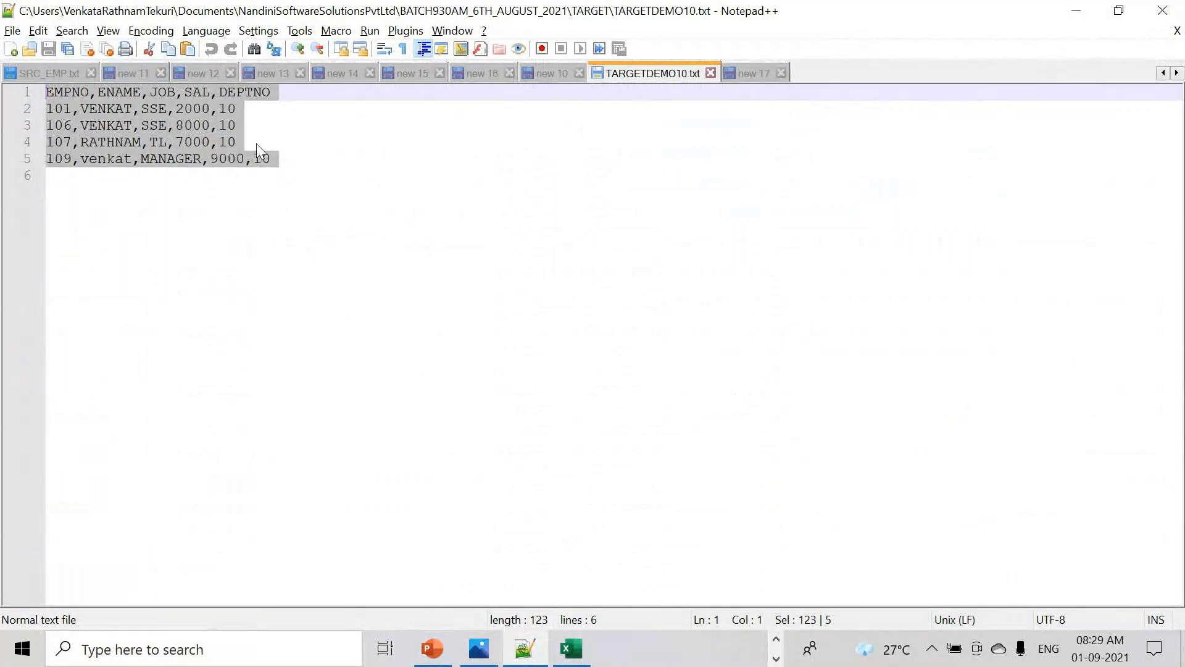
pyautogui.hotkey('alt', 'Tab')
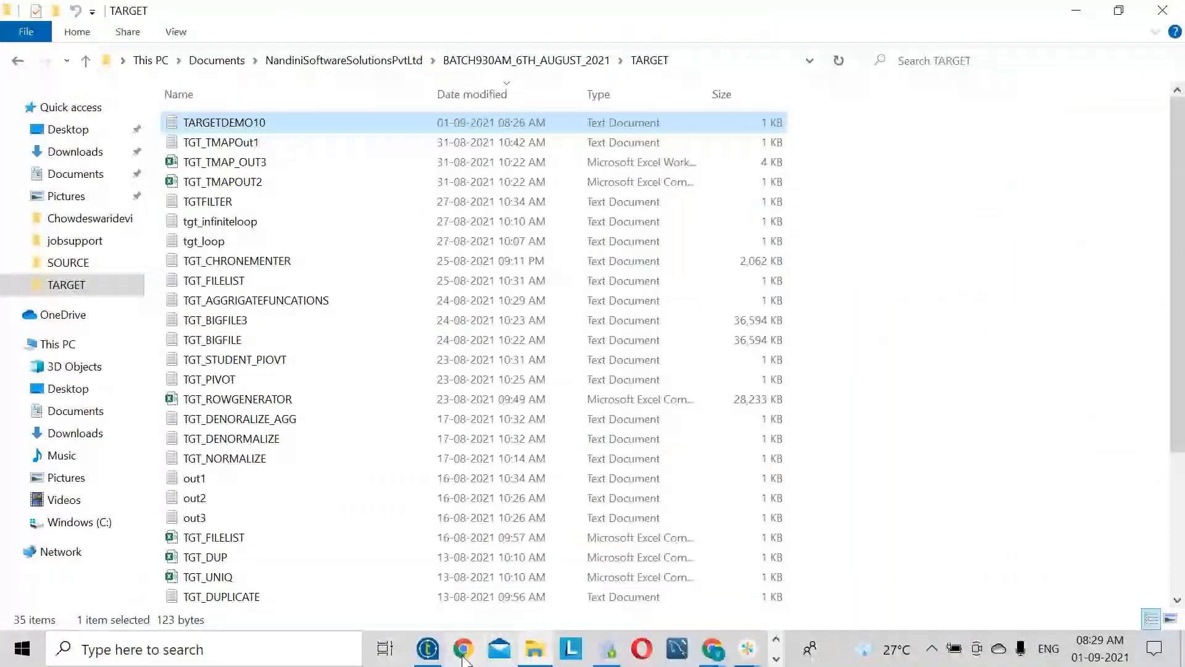
pyautogui.hotkey('alt', 'Tab')
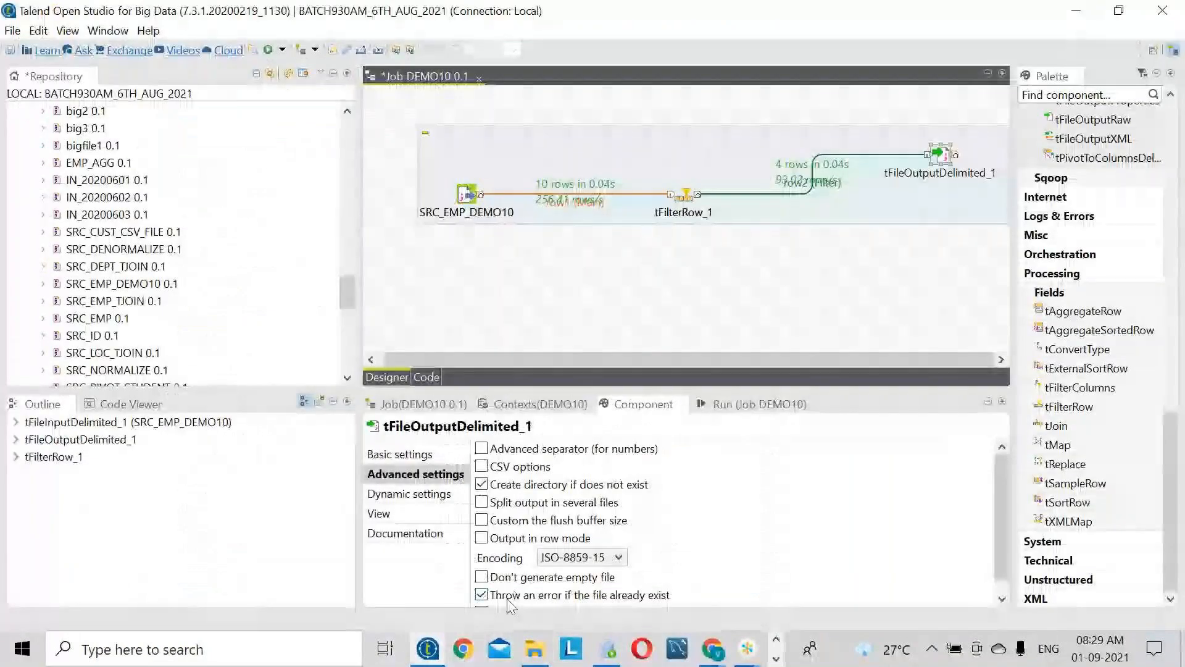
# - Uncheck 'Throw an error if the file already exist' and run Job DEMO10
pyautogui.click(513, 600)
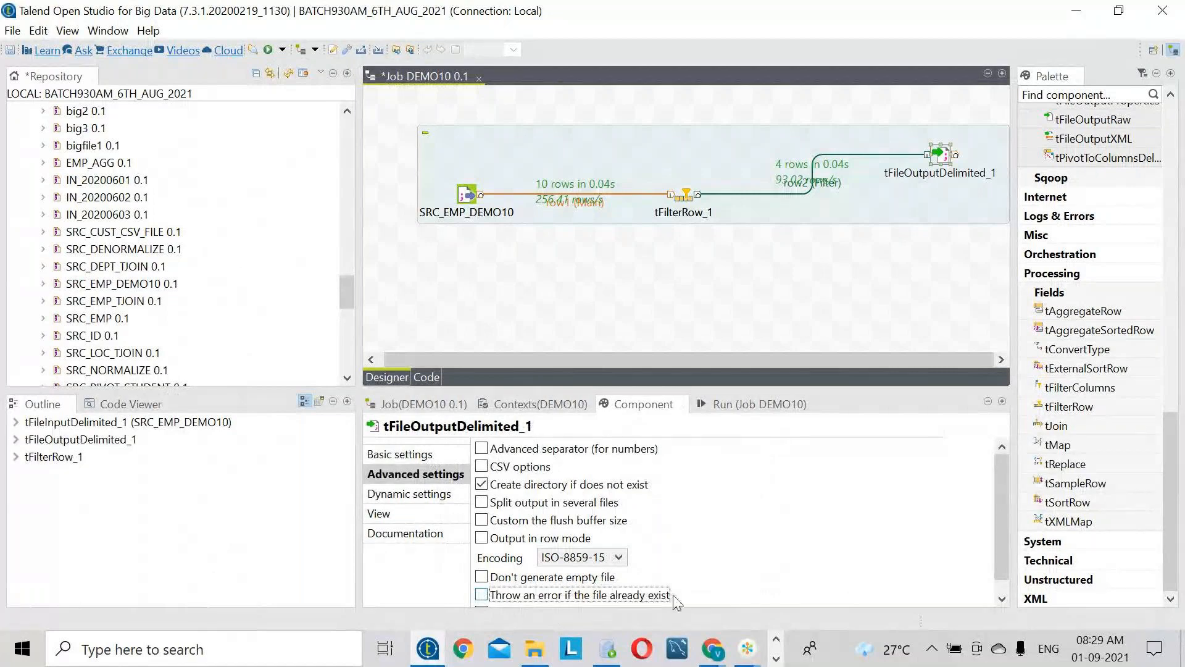
pyautogui.click(741, 404)
pyautogui.click(536, 470)
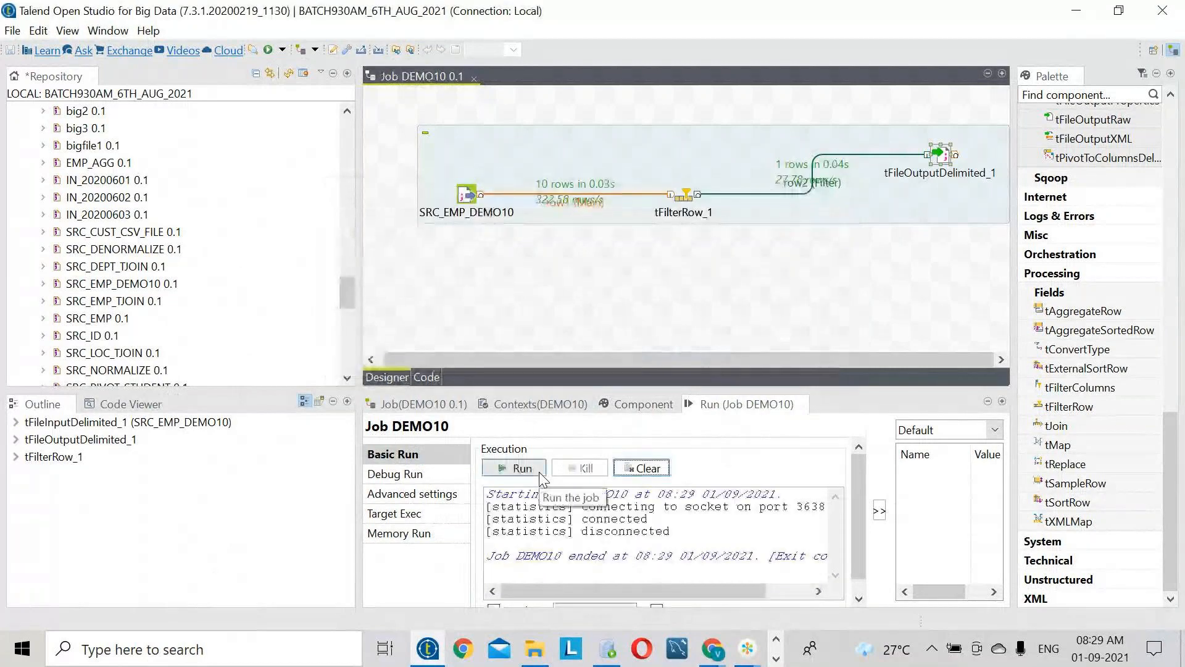
pyautogui.click(777, 659)
# - Reload TARGETDEMO10.txt in Notepad++ to show the single SAL 5000 row
pyautogui.click(524, 648)
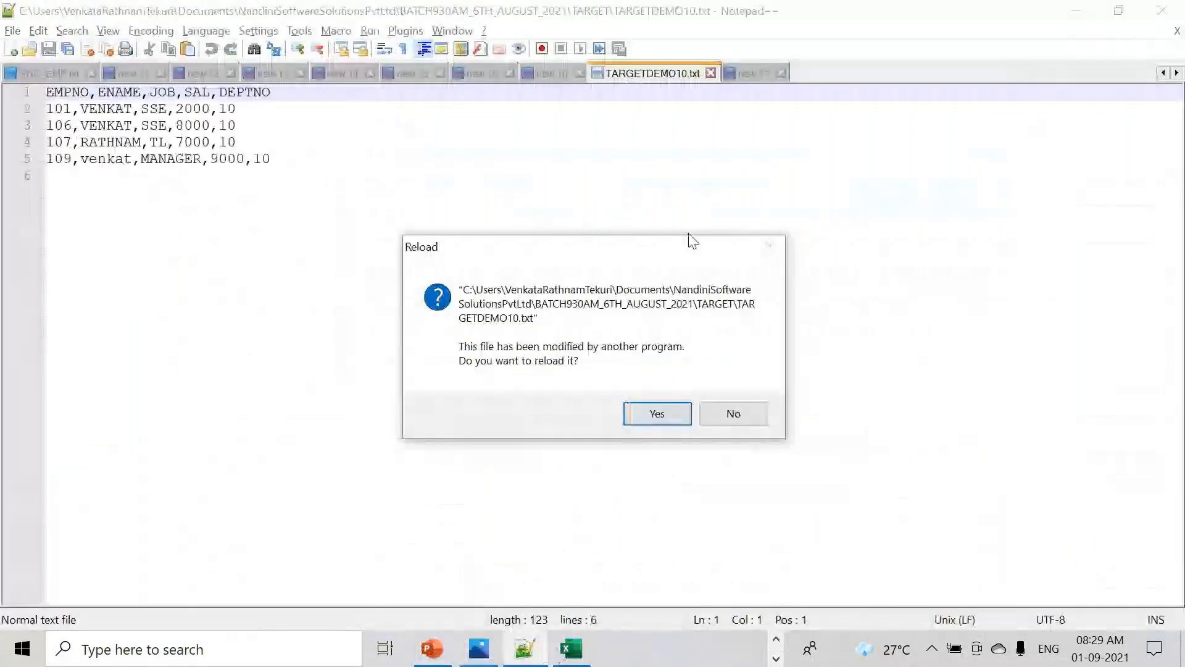
pyautogui.click(668, 411)
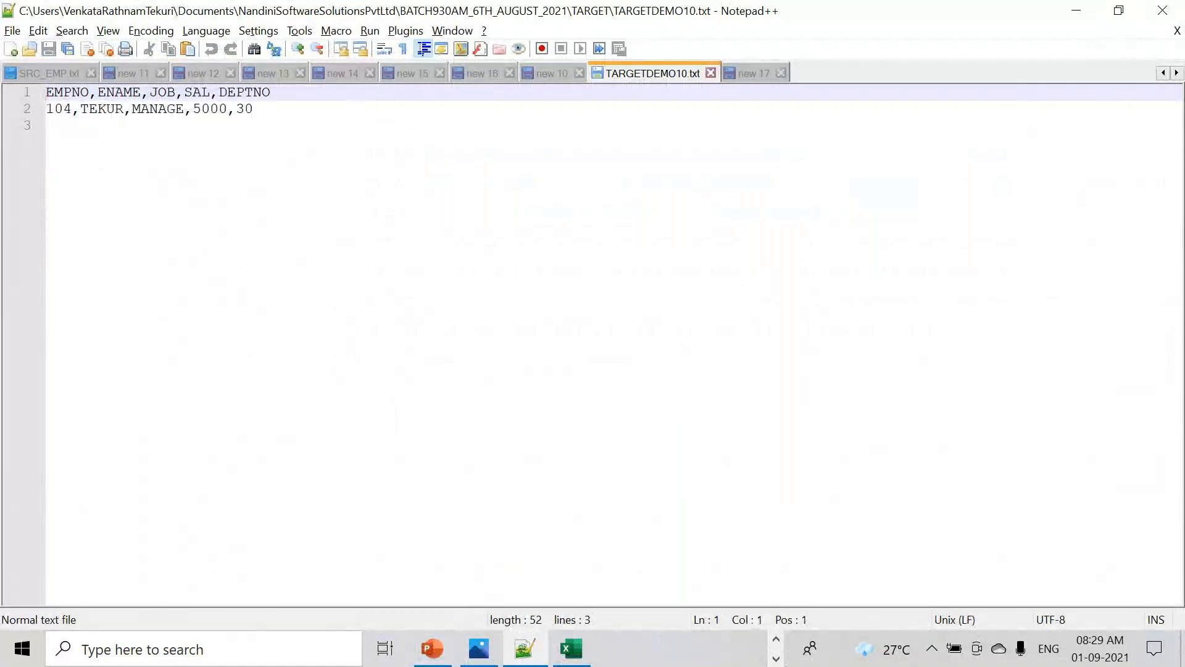
pyautogui.click(777, 657)
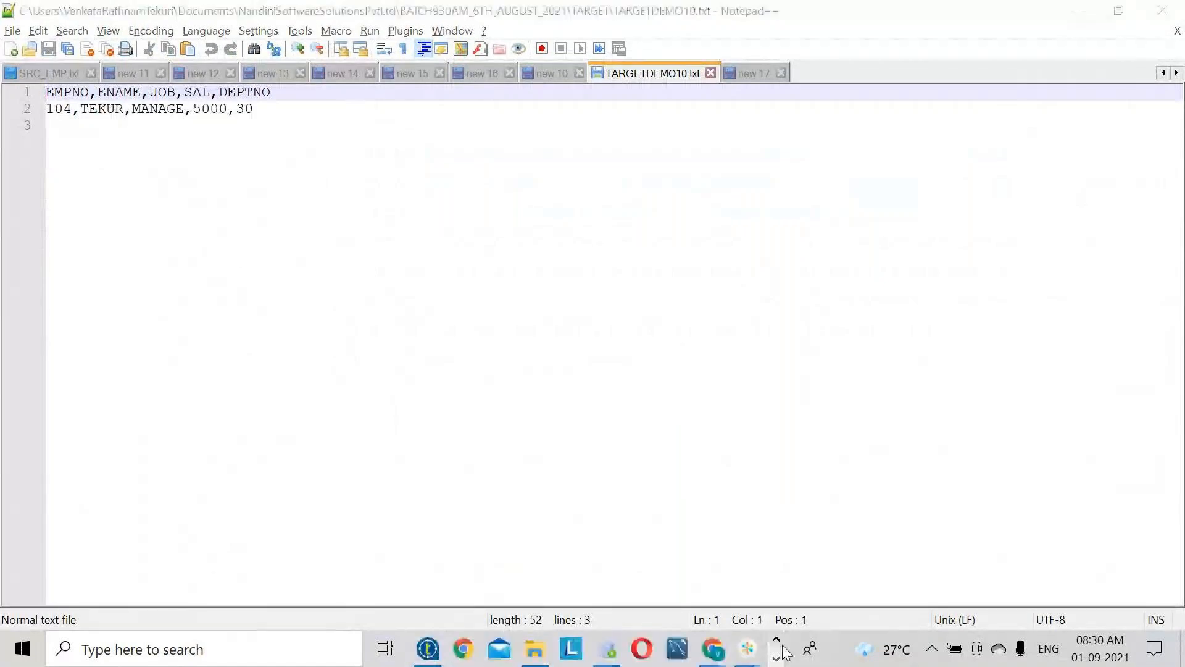
# - Set the SAL condition's operator to Greater than, run the job, and check the 6000 output row
pyautogui.click(426, 649)
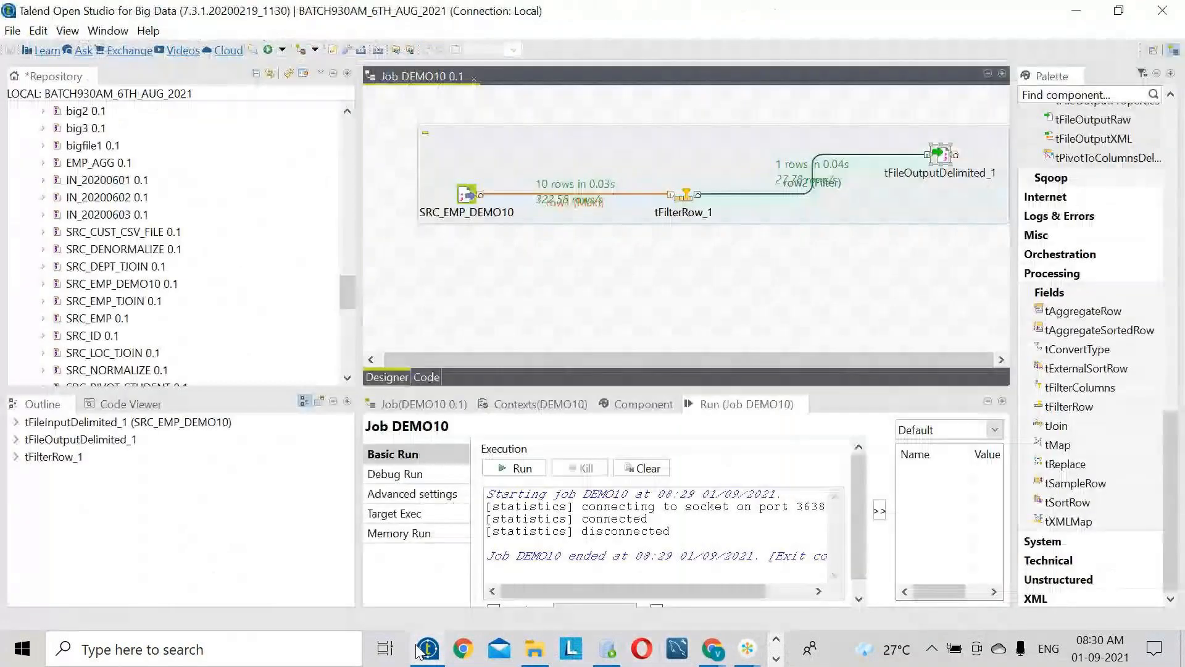
pyautogui.doubleClick(685, 196)
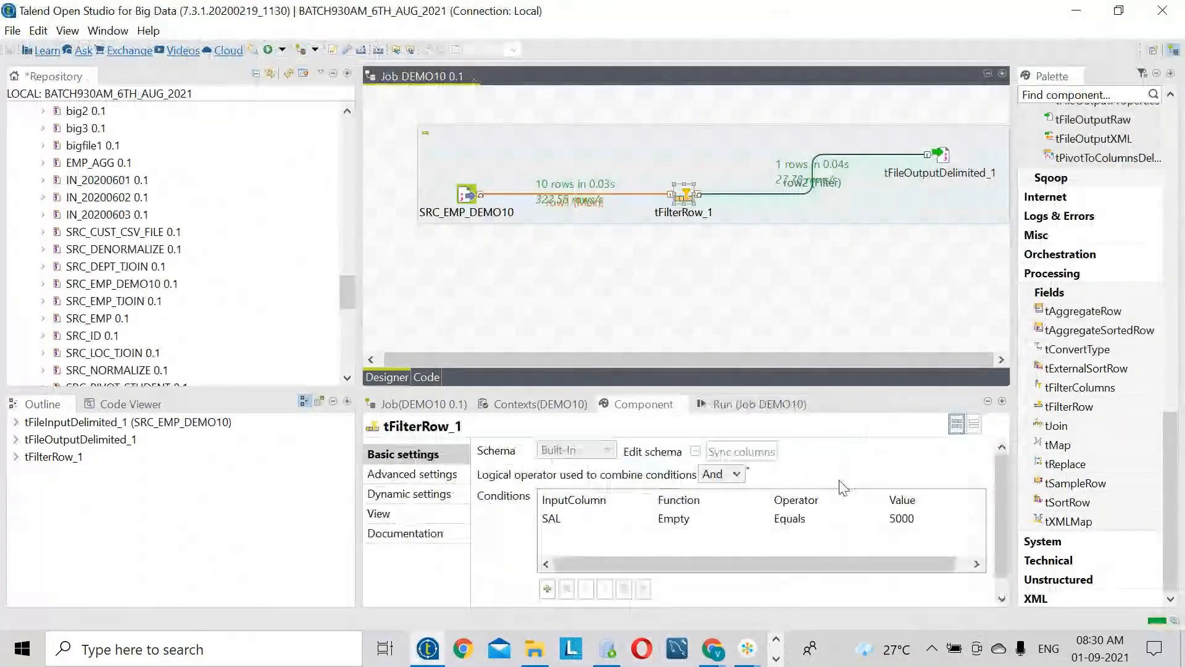
pyautogui.click(833, 518)
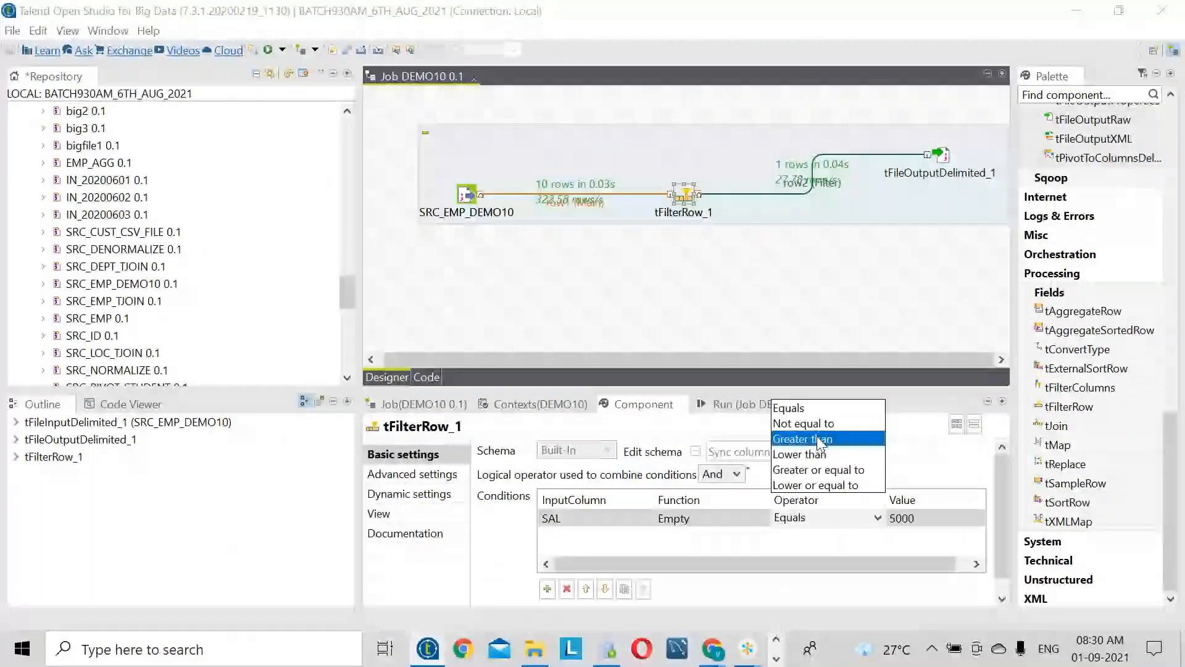
pyautogui.click(820, 438)
pyautogui.press('F6')
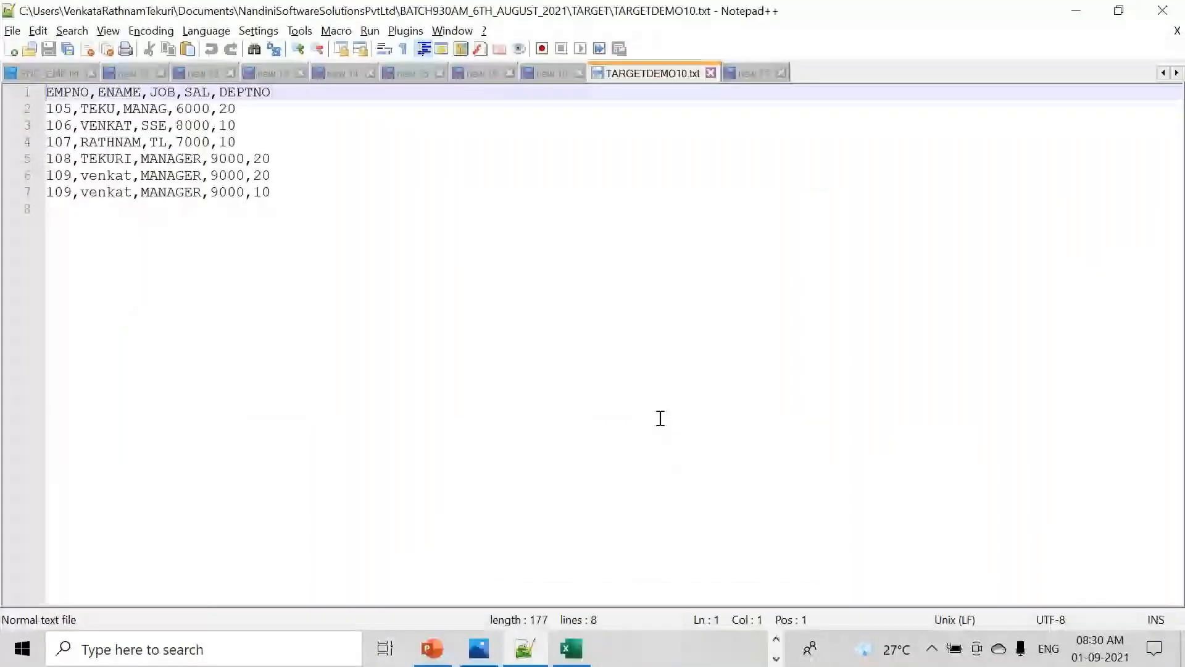
pyautogui.click(190, 109)
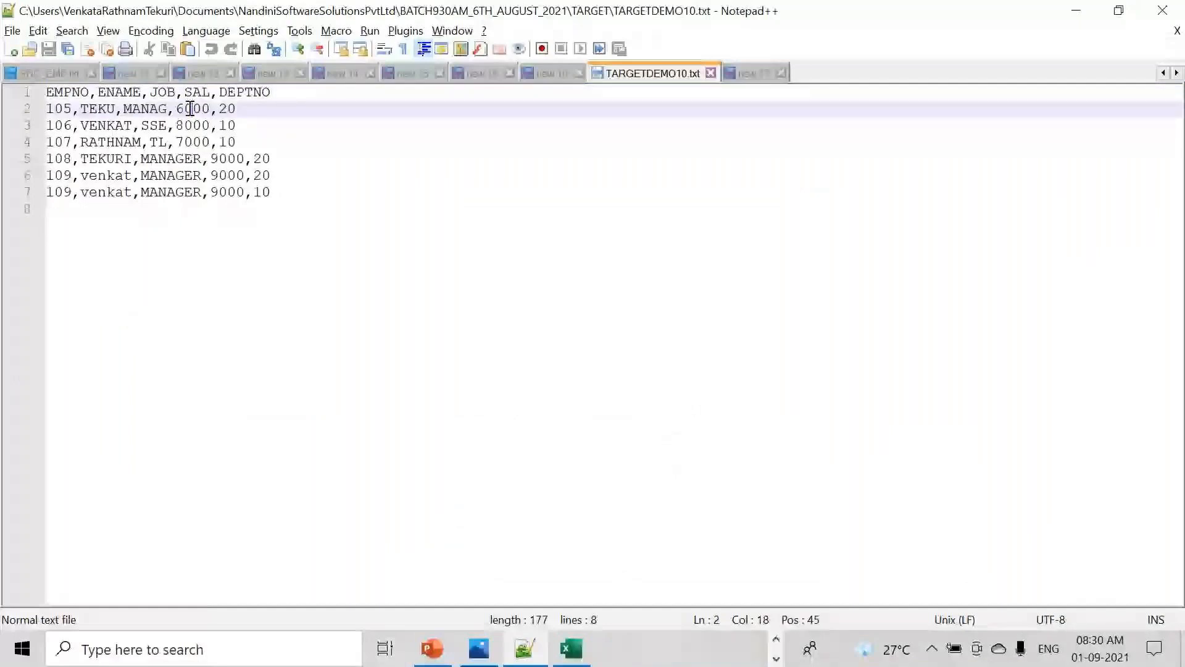
pyautogui.doubleClick(202, 109)
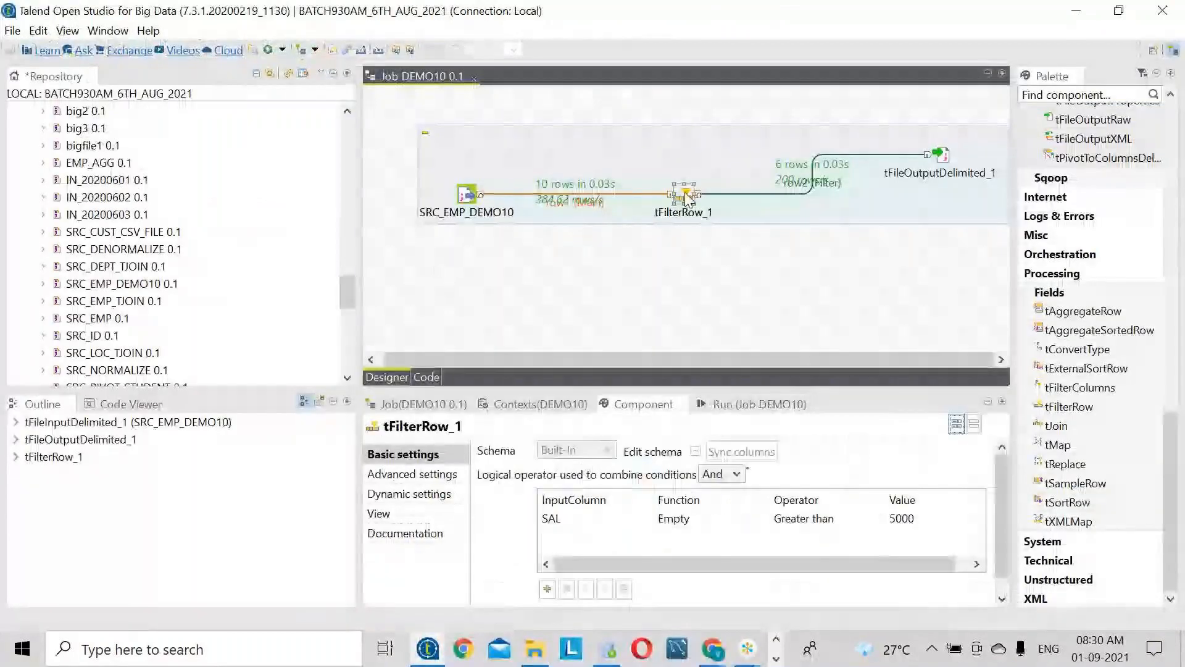
# - Change the operator to Greater or equal to and rerun Job DEMO10
pyautogui.click(902, 521)
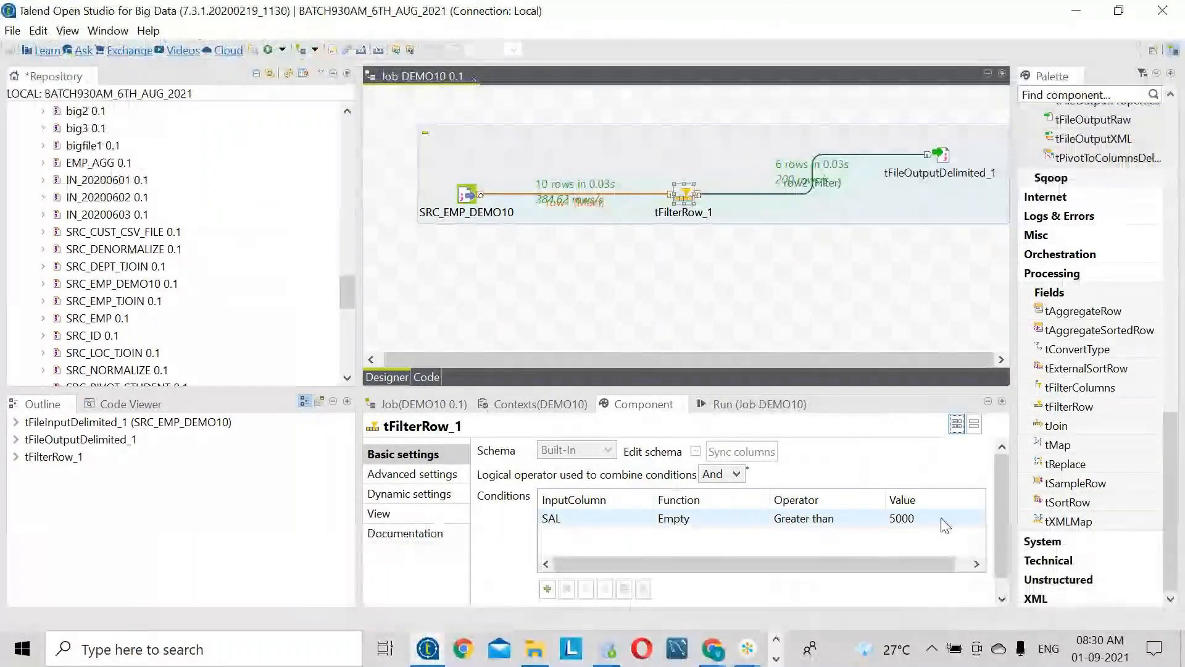
pyautogui.click(864, 518)
pyautogui.press('Down')
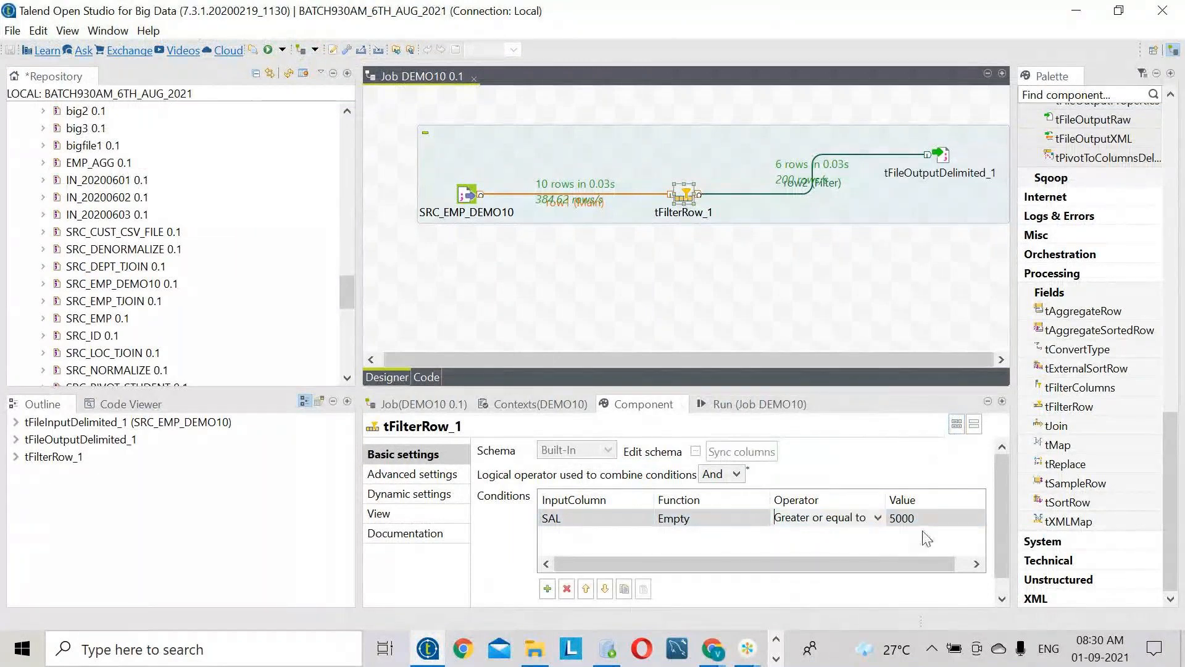
pyautogui.click(746, 403)
pyautogui.click(519, 468)
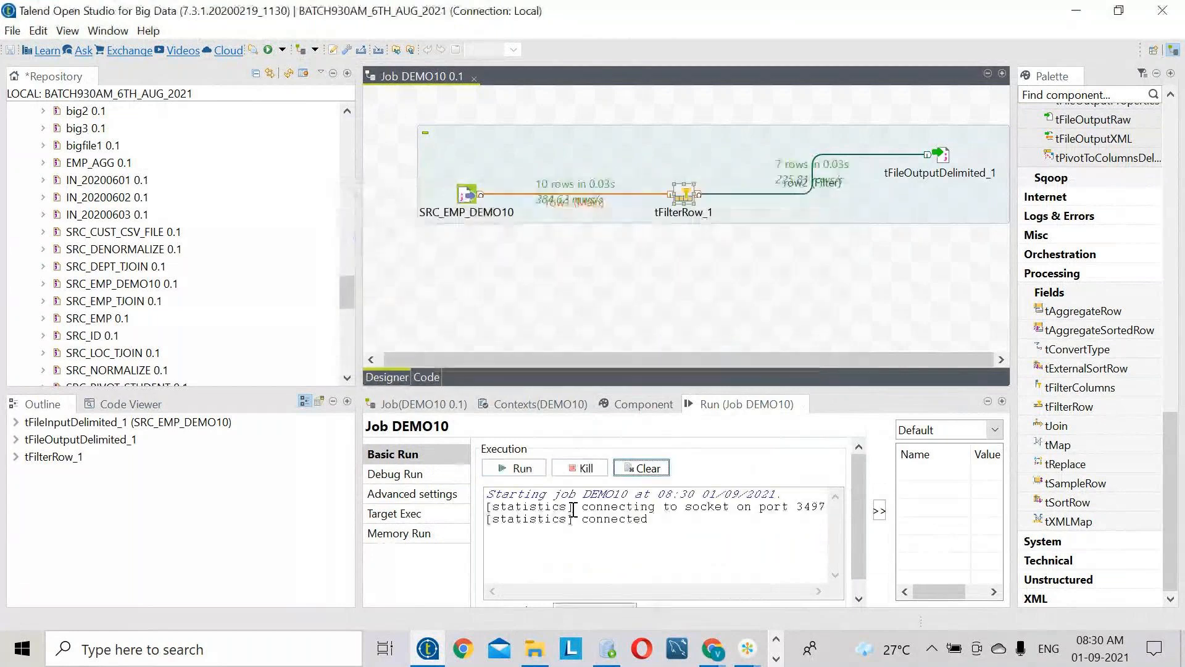
pyautogui.click(776, 657)
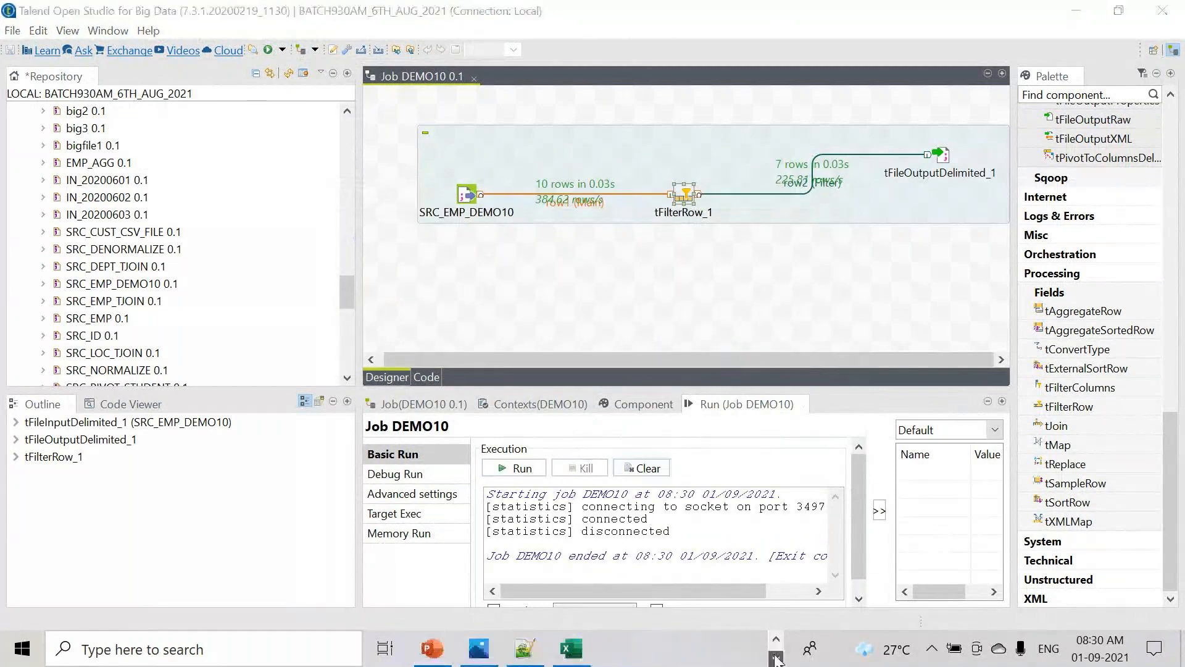
pyautogui.click(524, 648)
# - Reload the seven-row TARGETDEMO10.txt, select its text, and start a new blank document
pyautogui.click(657, 414)
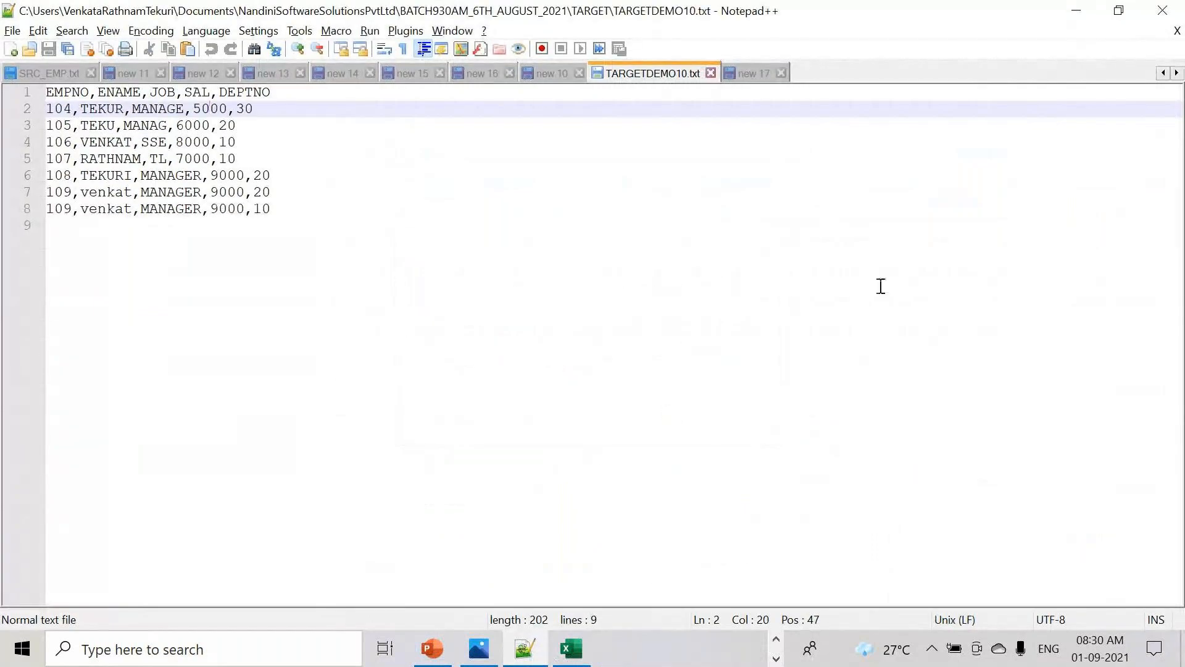
pyautogui.hotkey('ctrl', 'a')
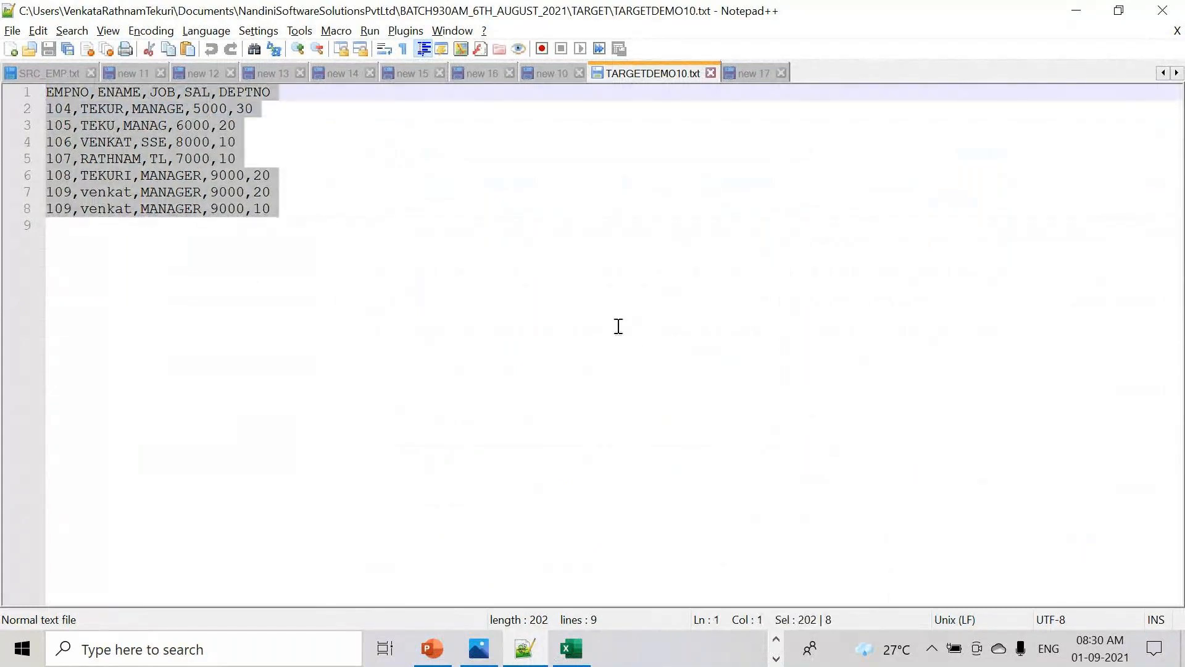
pyautogui.hotkey('ctrl', 'n')
pyautogui.press('Return')
pyautogui.press('Return')
pyautogui.press('Return')
pyautogui.press('Return')
pyautogui.press('Return')
pyautogui.press('Return')
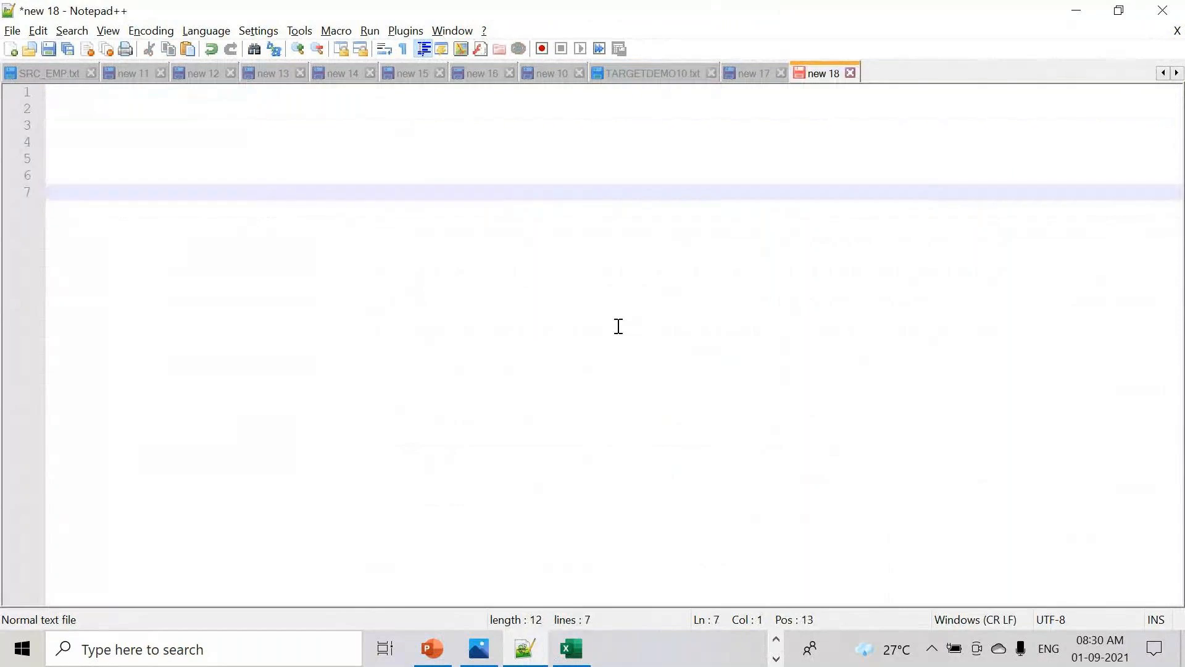
# - Type 'this batch timings daily monday to friday' and 'morning 7.45 AM TO 9.00 AM IST'
pyautogui.write('th')
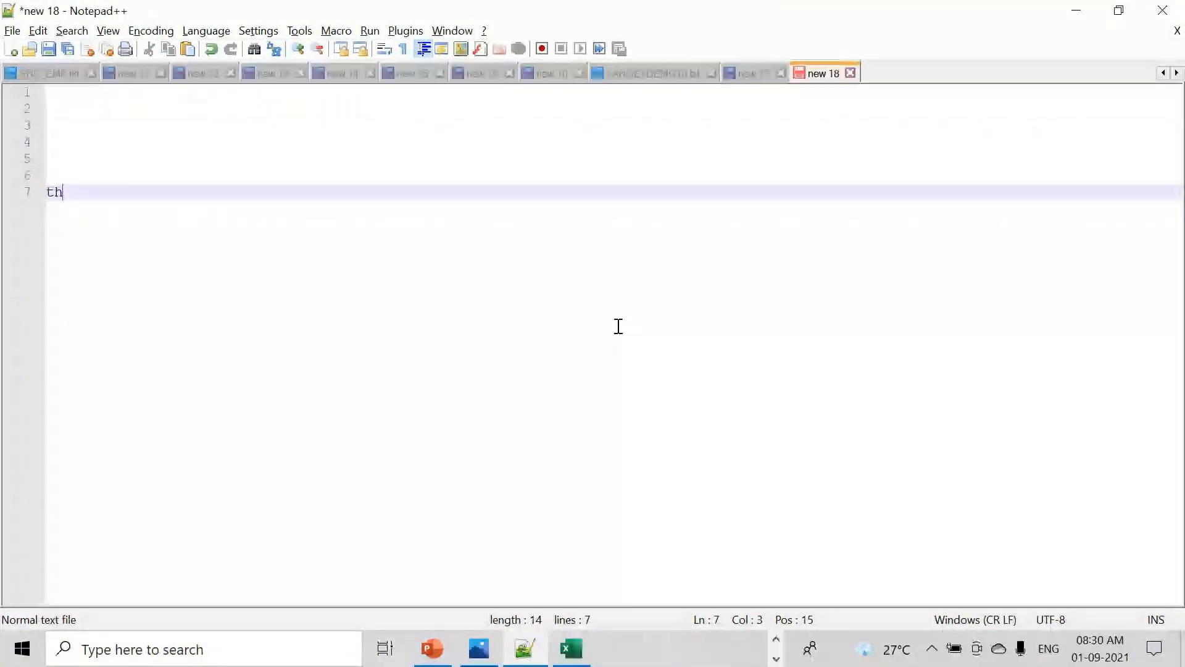
pyautogui.write('e cal')
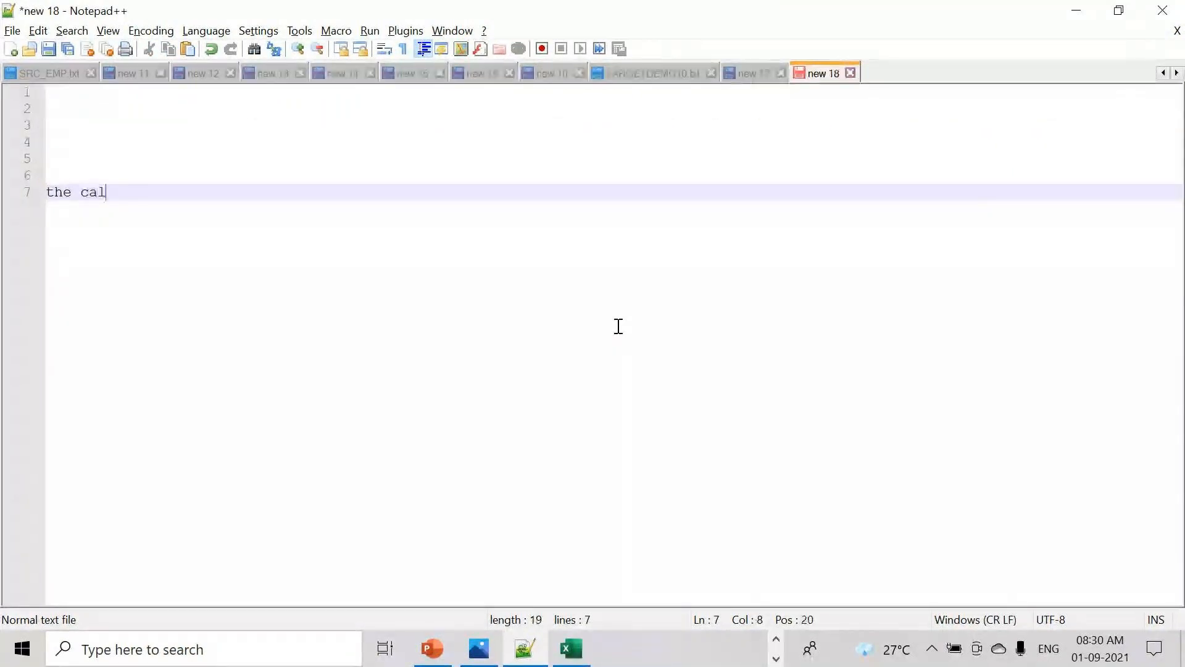
pyautogui.write('ss timing')
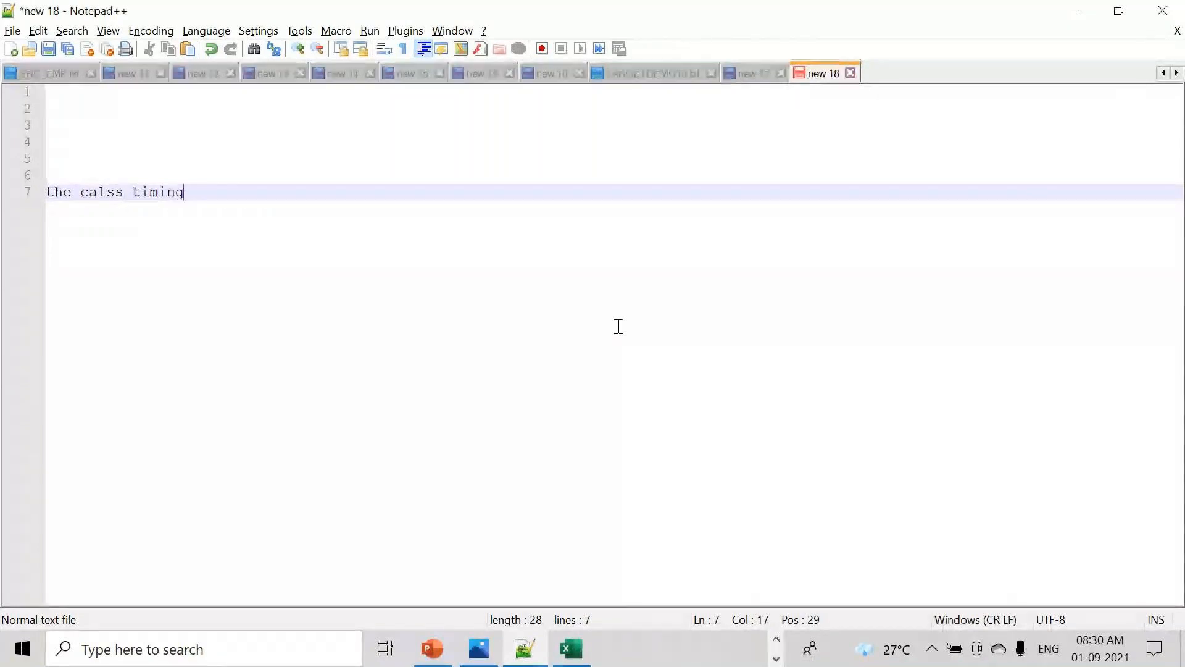
pyautogui.write('s dail')
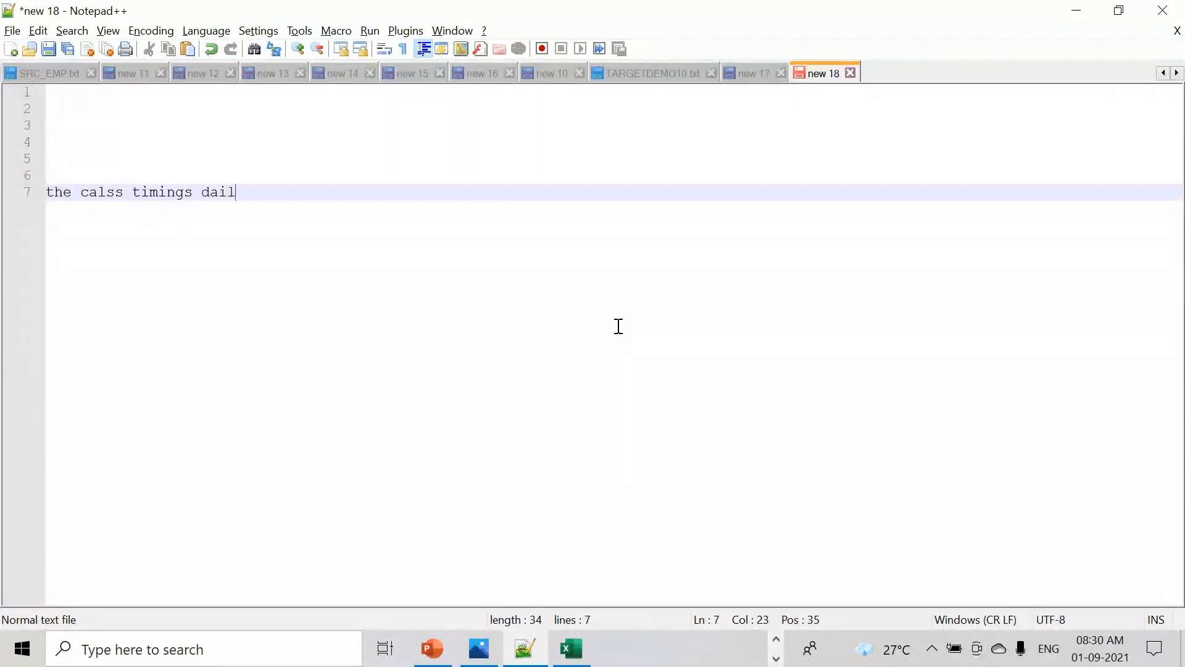
pyautogui.write('y mond')
pyautogui.write('ay to ')
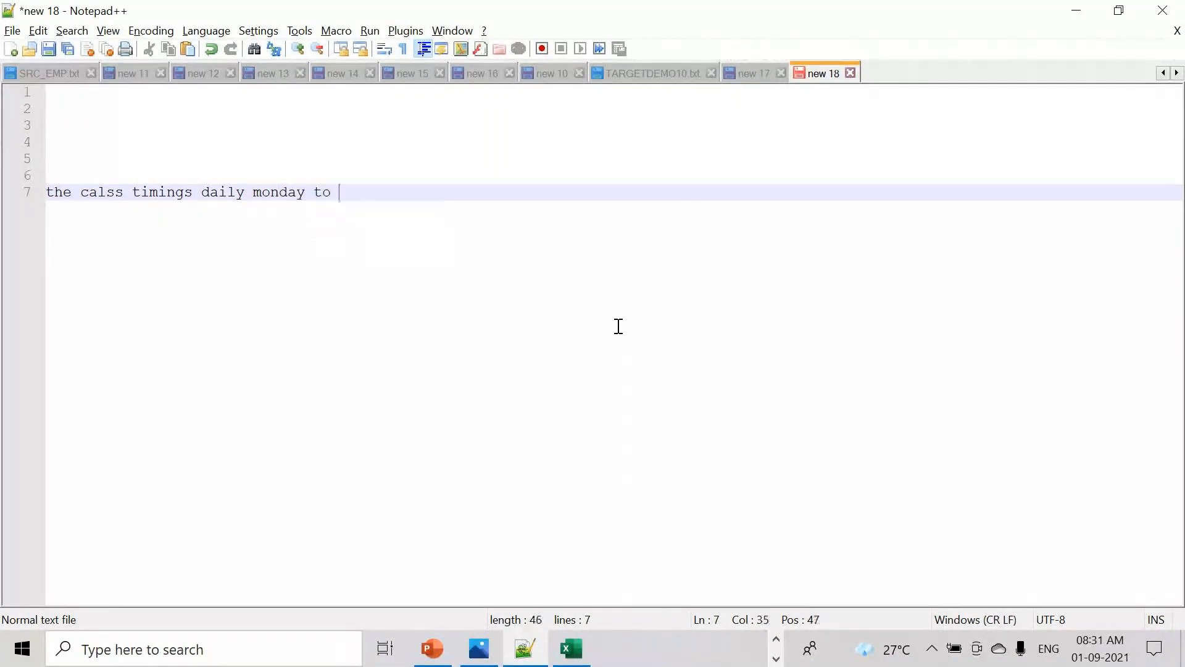
pyautogui.write('friday')
pyautogui.click(71, 193)
pyautogui.press('BackSpace')
pyautogui.write('is ')
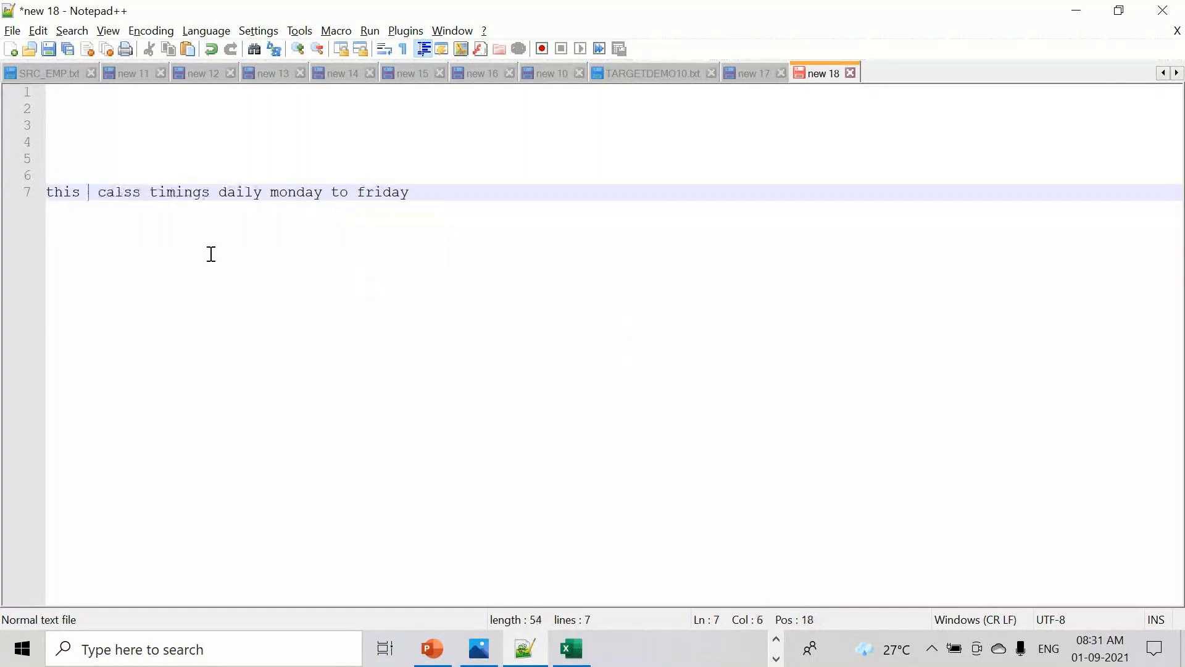
pyautogui.write('batcg')
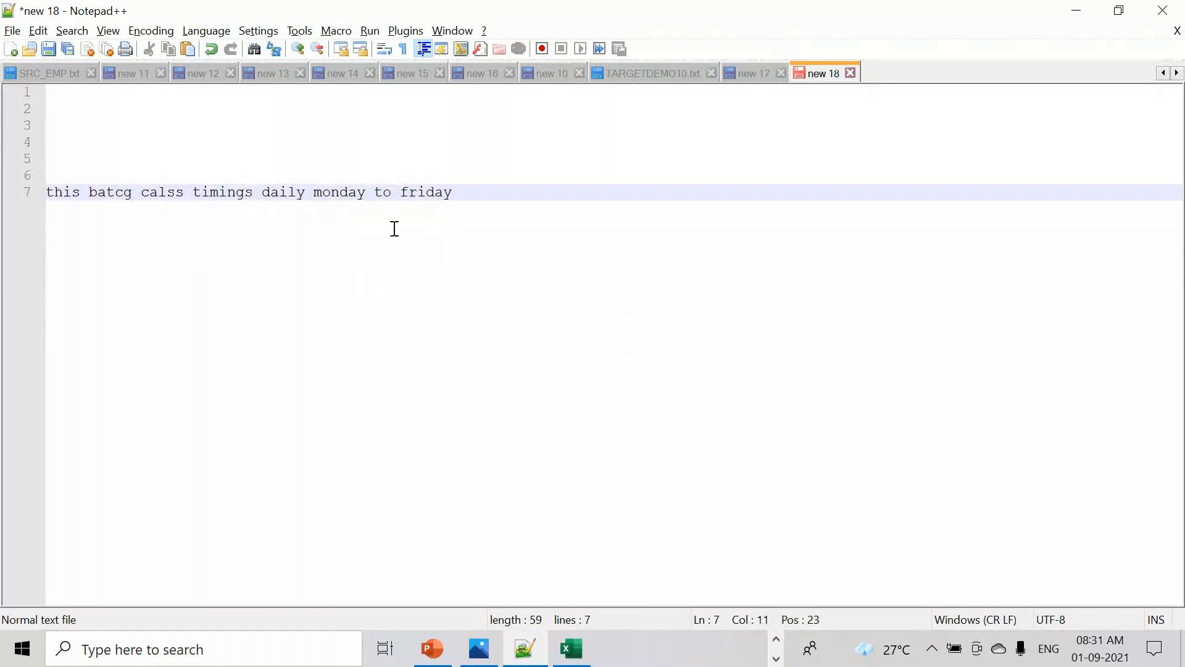
pyautogui.click(479, 197)
pyautogui.press('Return')
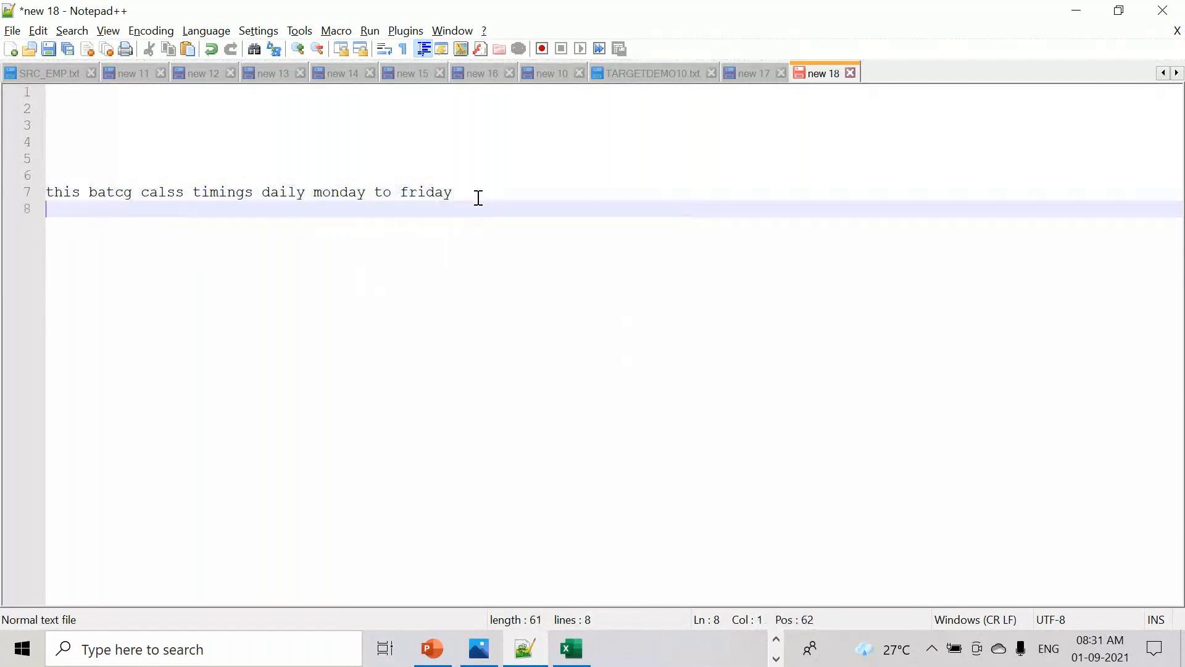
pyautogui.write('morning 7.')
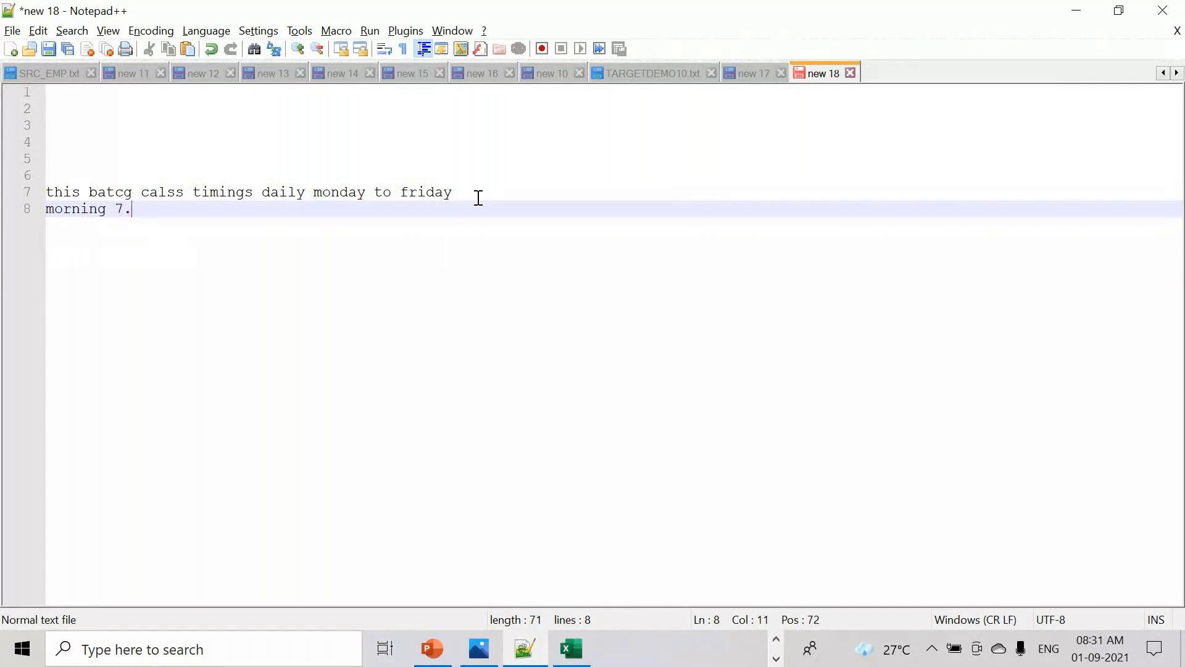
pyautogui.write('45 AM TO 9 .')
pyautogui.press('BackSpace')
pyautogui.write('.00 AM  IST')
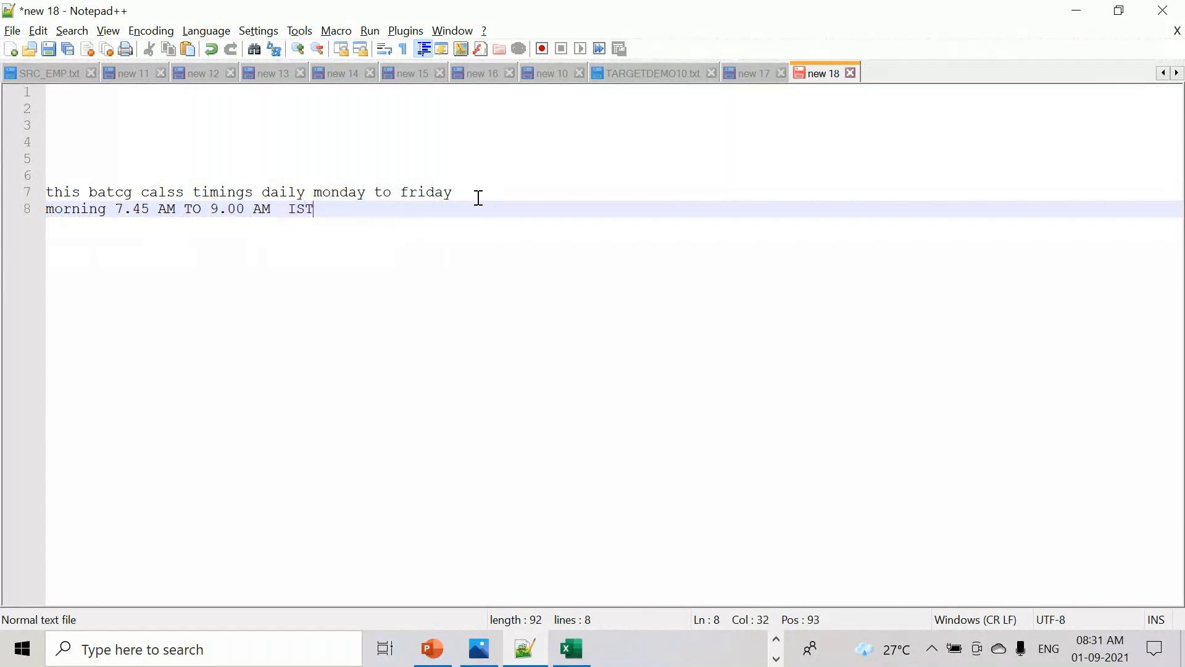
pyautogui.press('Return')
pyautogui.press('Return')
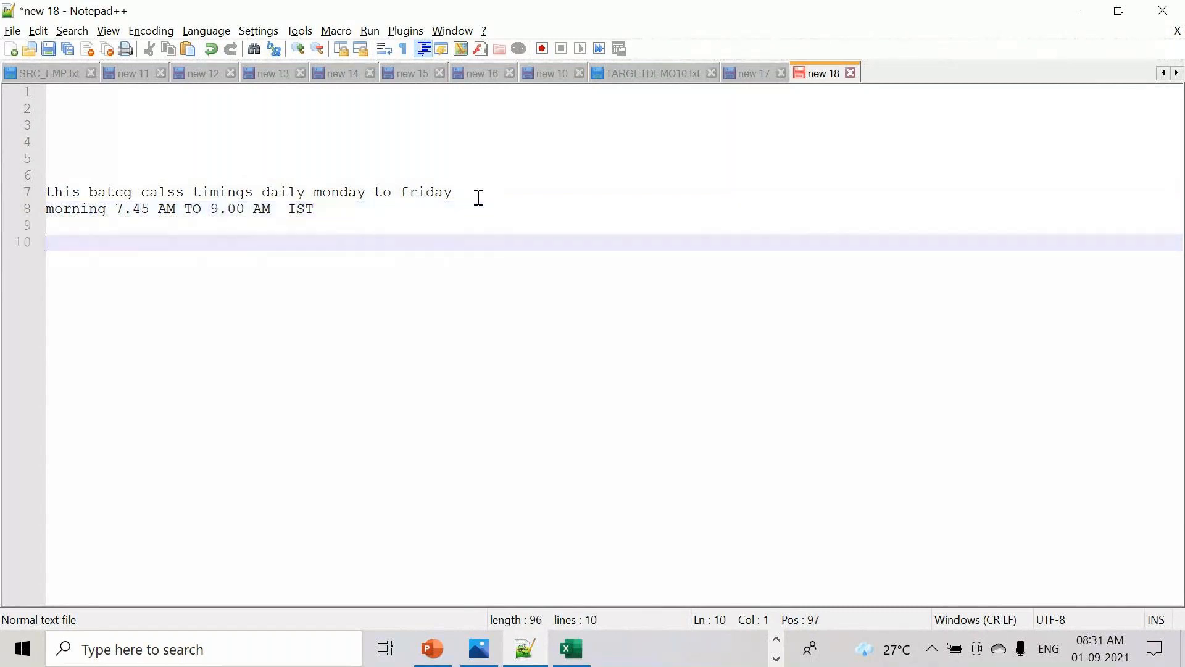
pyautogui.click(329, 209)
pyautogui.moveTo(378, 229); pyautogui.dragTo(8, 176)
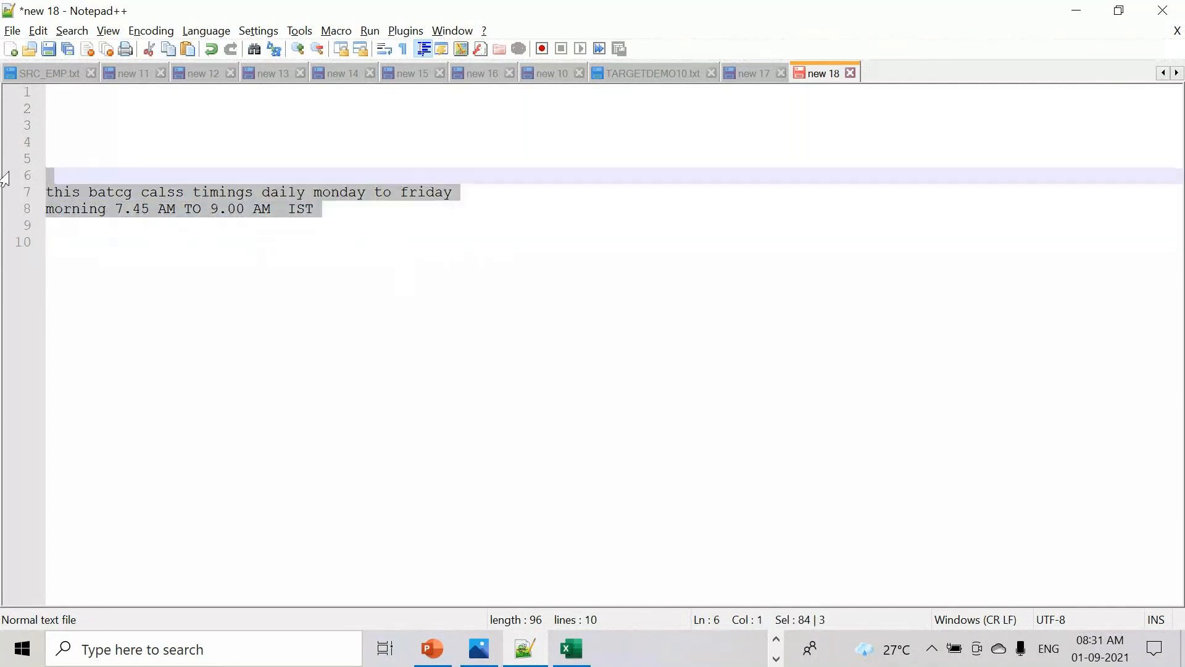
pyautogui.click(339, 213)
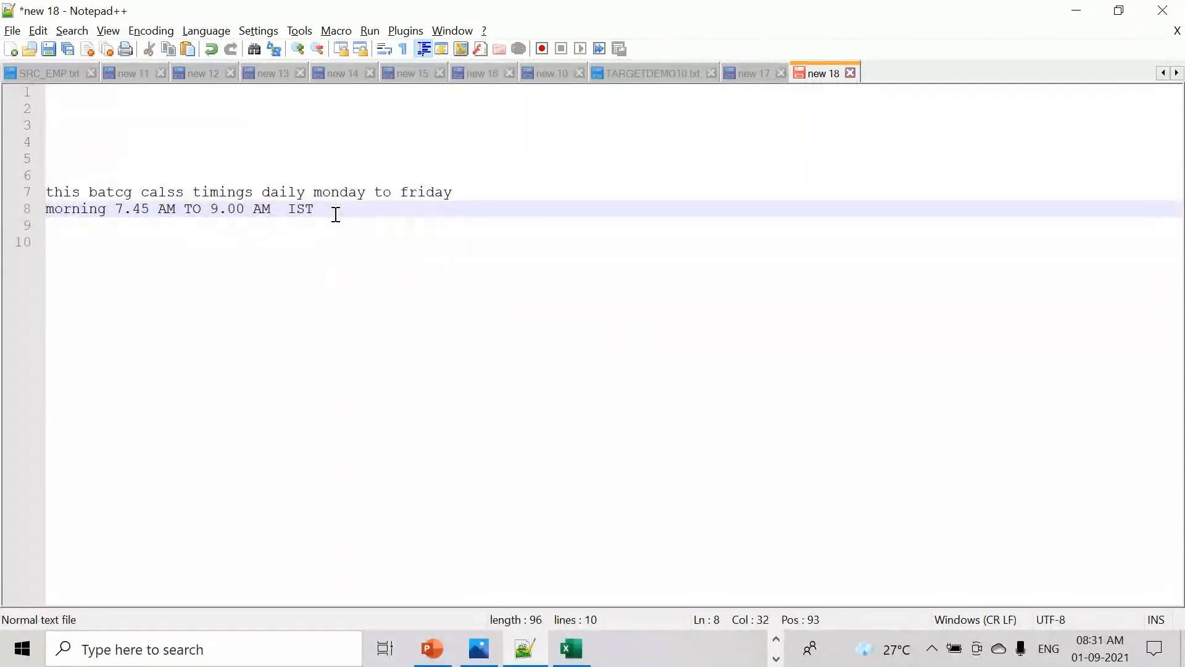
# - Below the timings, type a contact phone number and the fee 10000 on separate lines
pyautogui.press('Return')
pyautogui.press('Return')
pyautogui.press('Return')
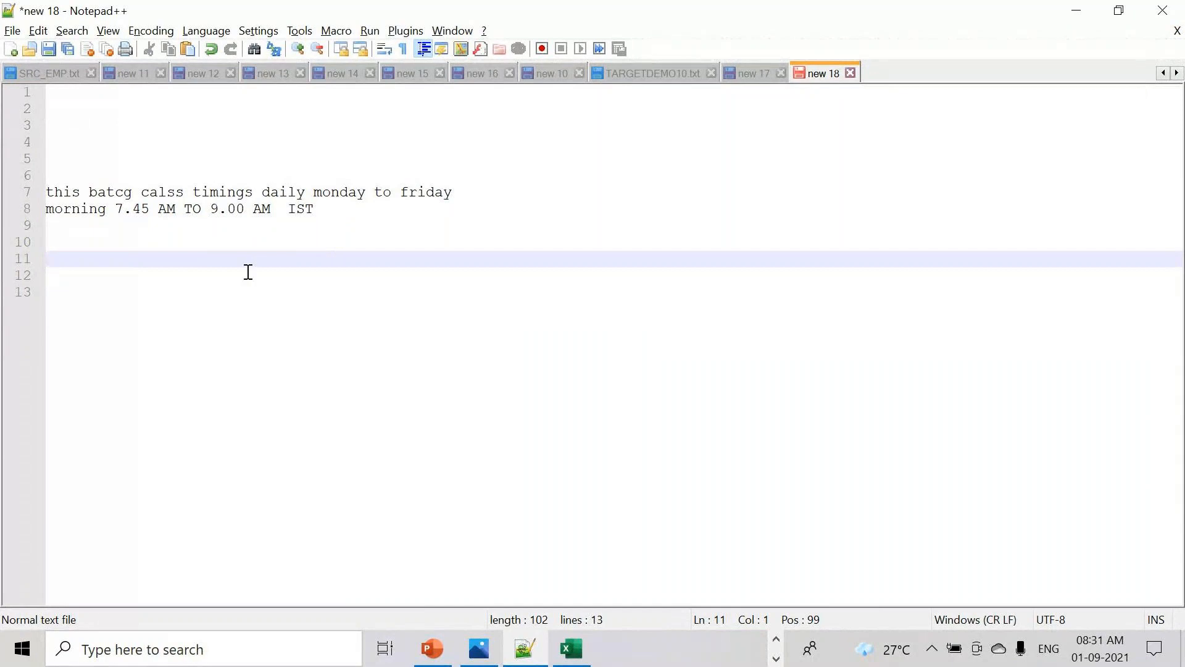
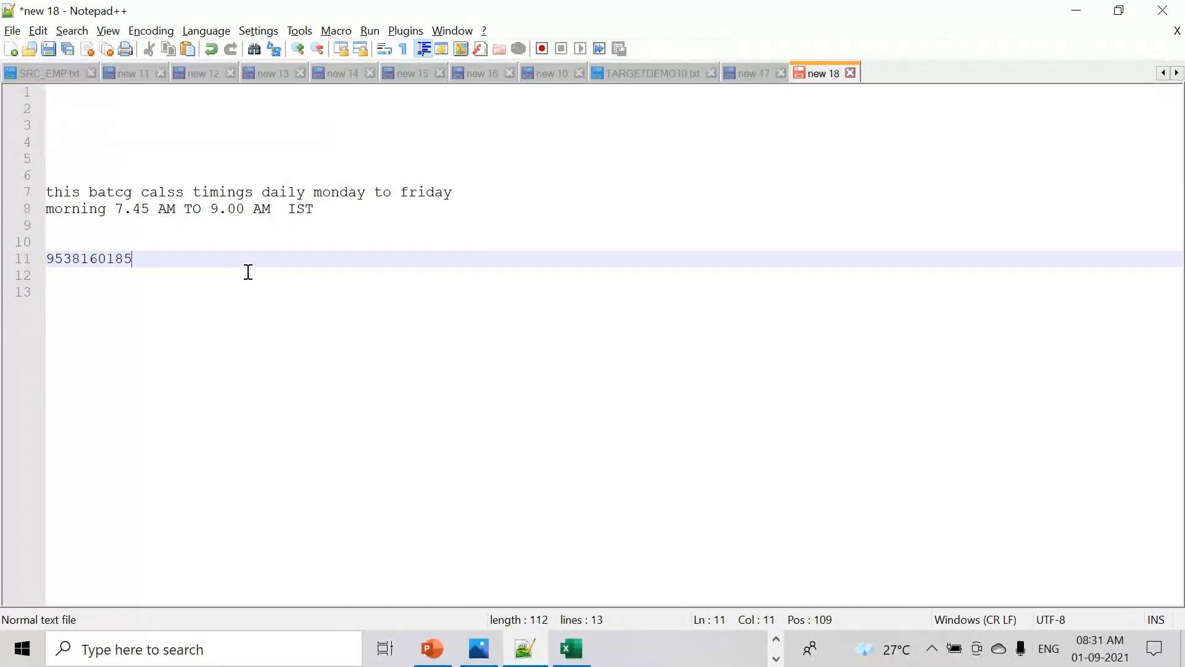
pyautogui.press('Return')
pyautogui.press('Return')
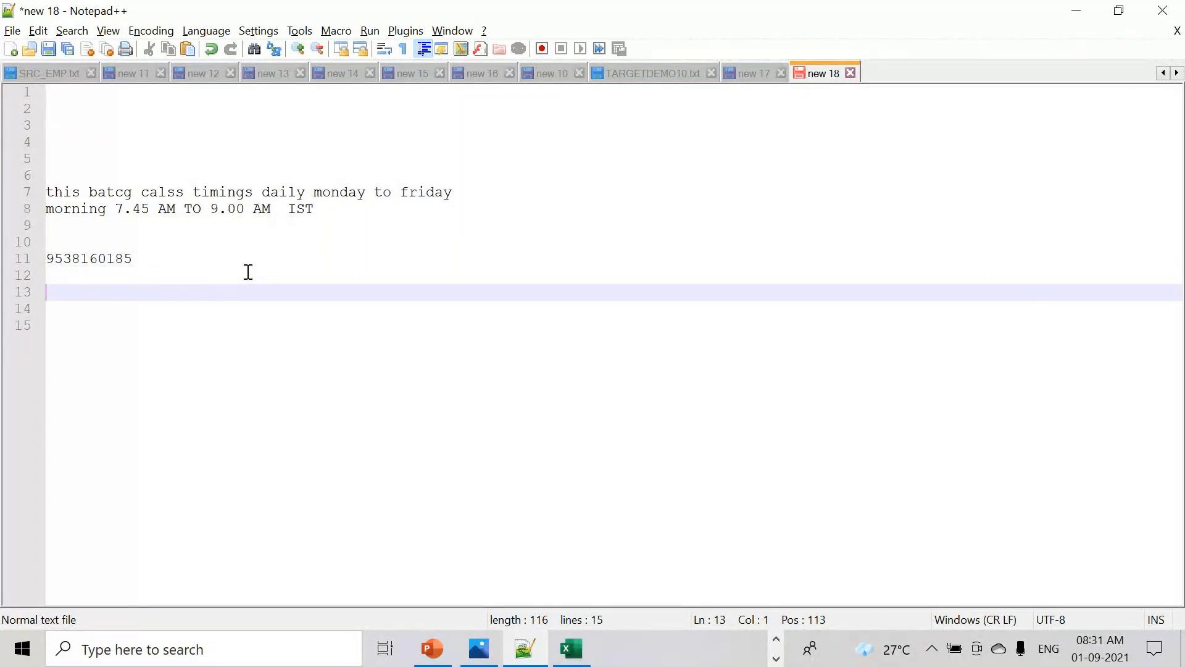
pyautogui.write('10000')
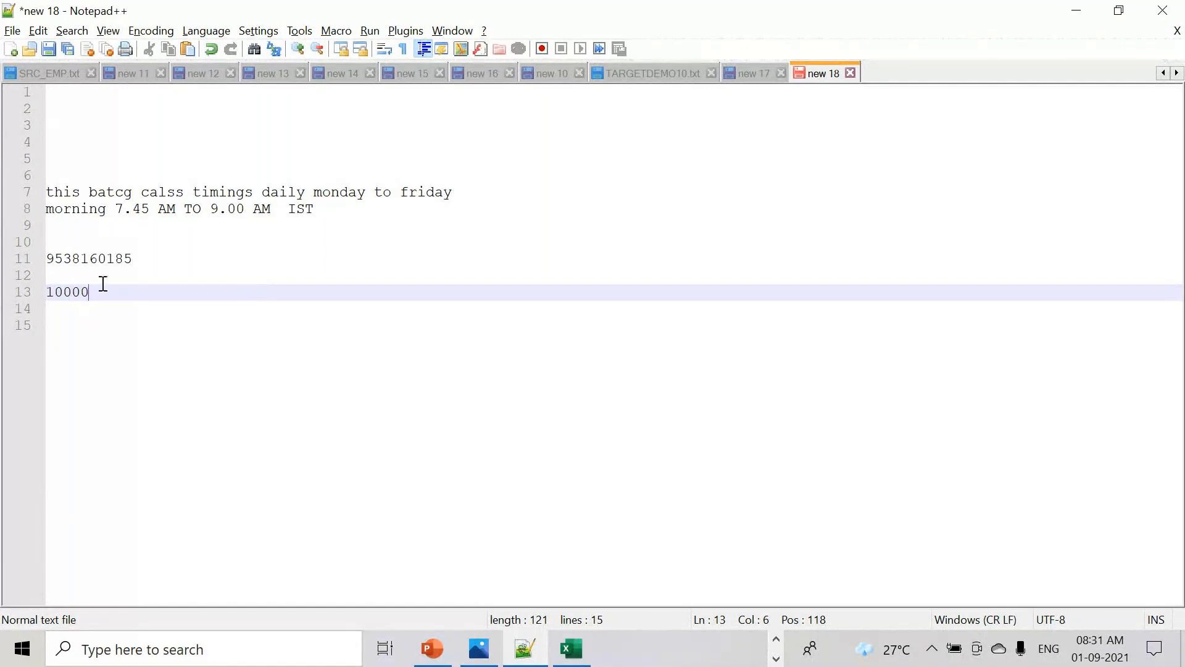
pyautogui.moveTo(103, 285); pyautogui.dragTo(30, 284)
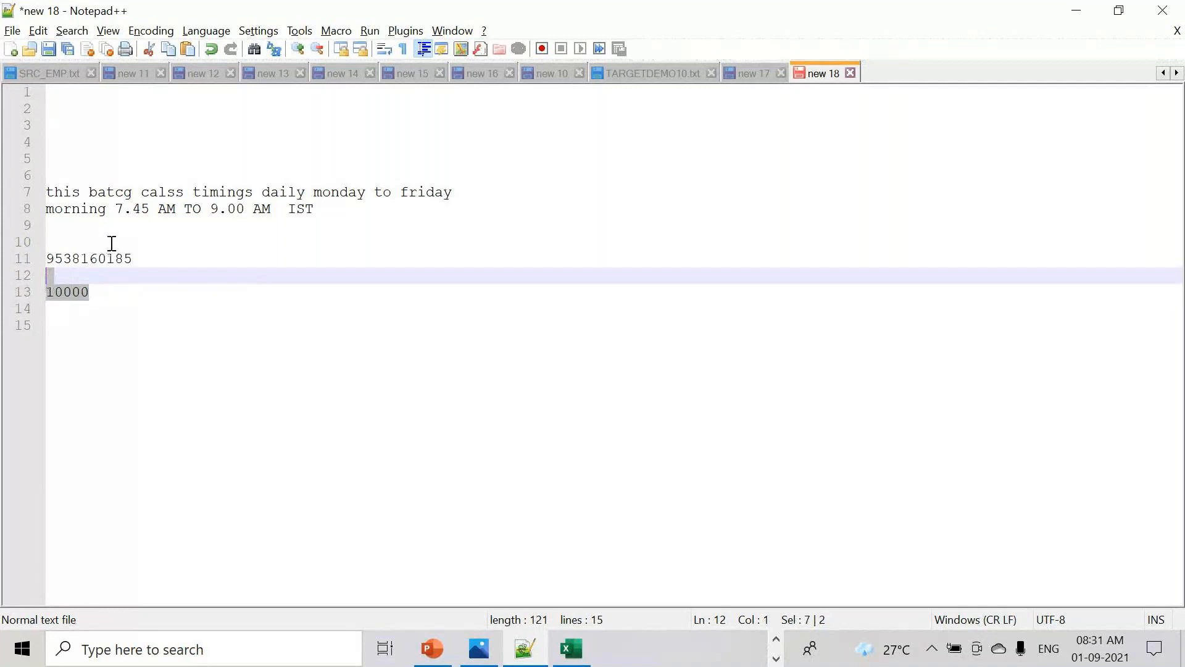
pyautogui.moveTo(132, 258); pyautogui.dragTo(34, 265)
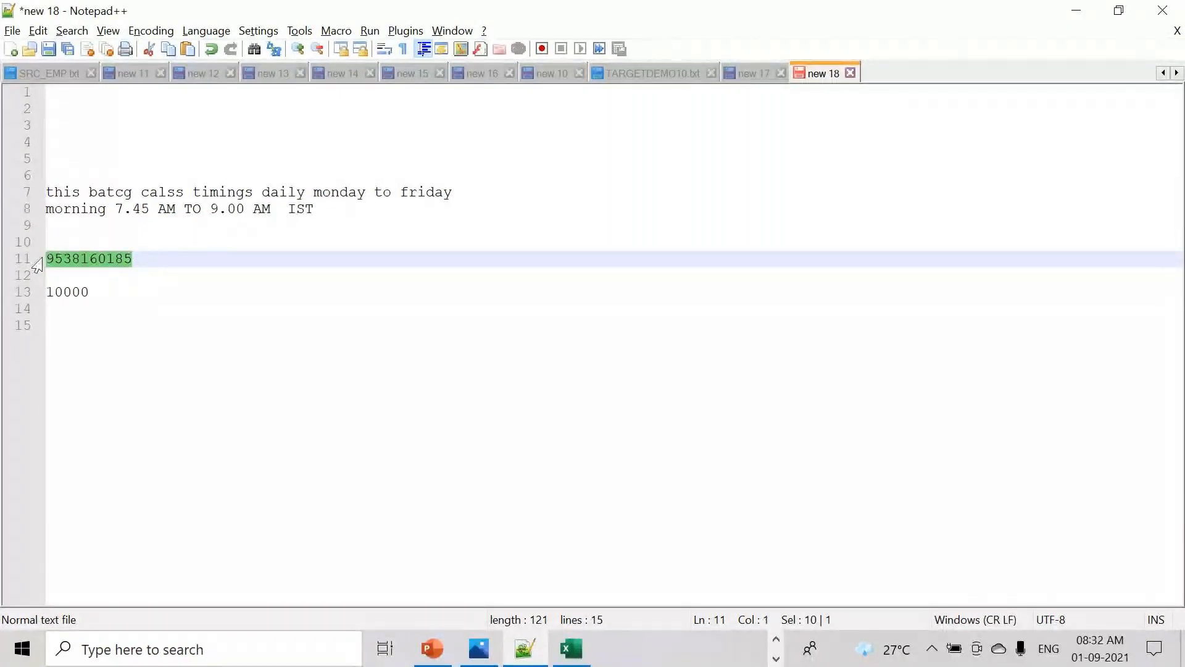
pyautogui.moveTo(162, 267); pyautogui.dragTo(18, 253)
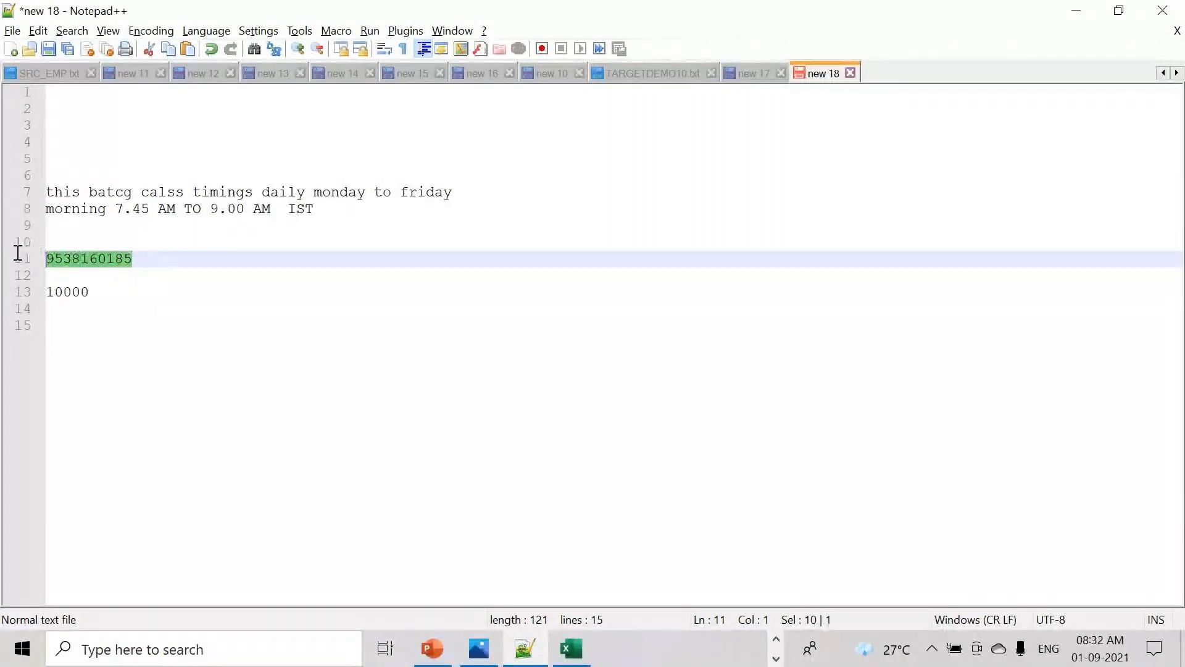
pyautogui.click(93, 292)
# - Under the fee, add lines '2 EMIS' and '1ST 5000'
pyautogui.press('Return')
pyautogui.press('Return')
pyautogui.write('2 ')
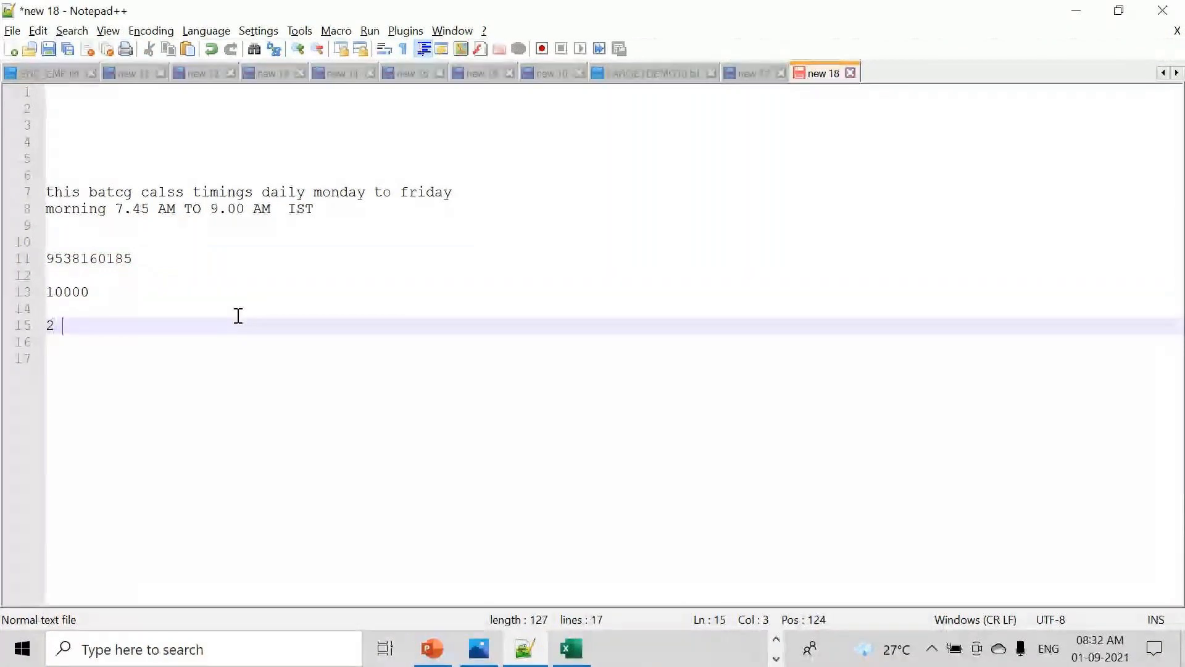
pyautogui.write('EMIS')
pyautogui.press('Return')
pyautogui.press('Return')
pyautogui.write('1ST 500')
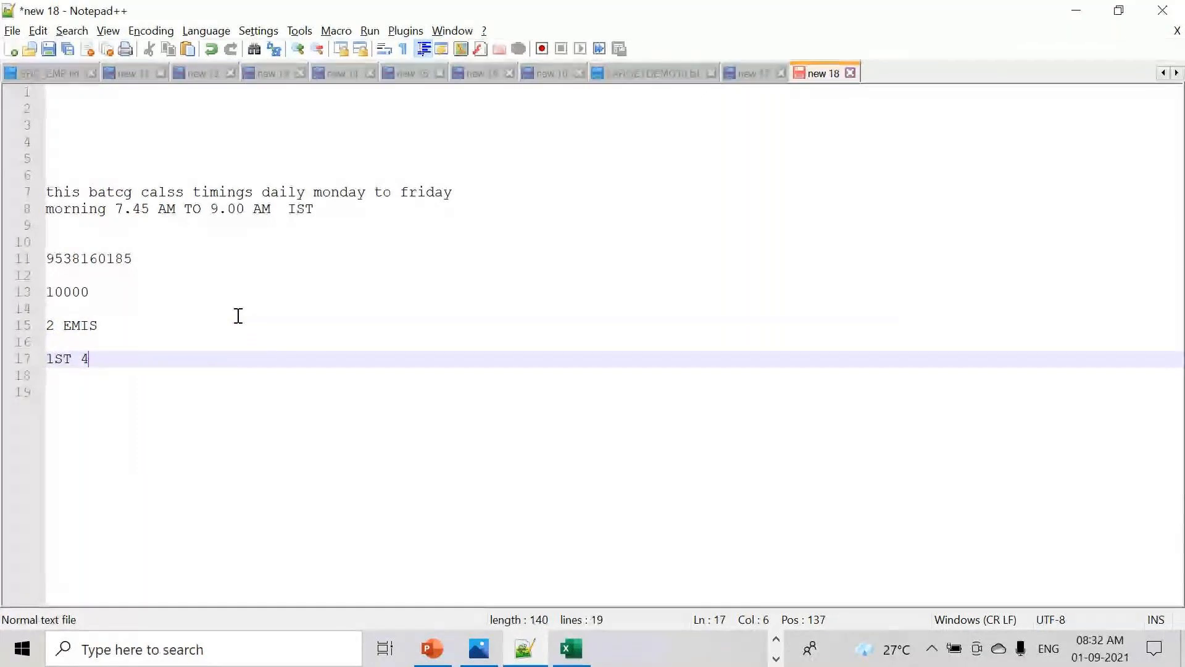
pyautogui.write('000')
pyautogui.press('BackSpace')
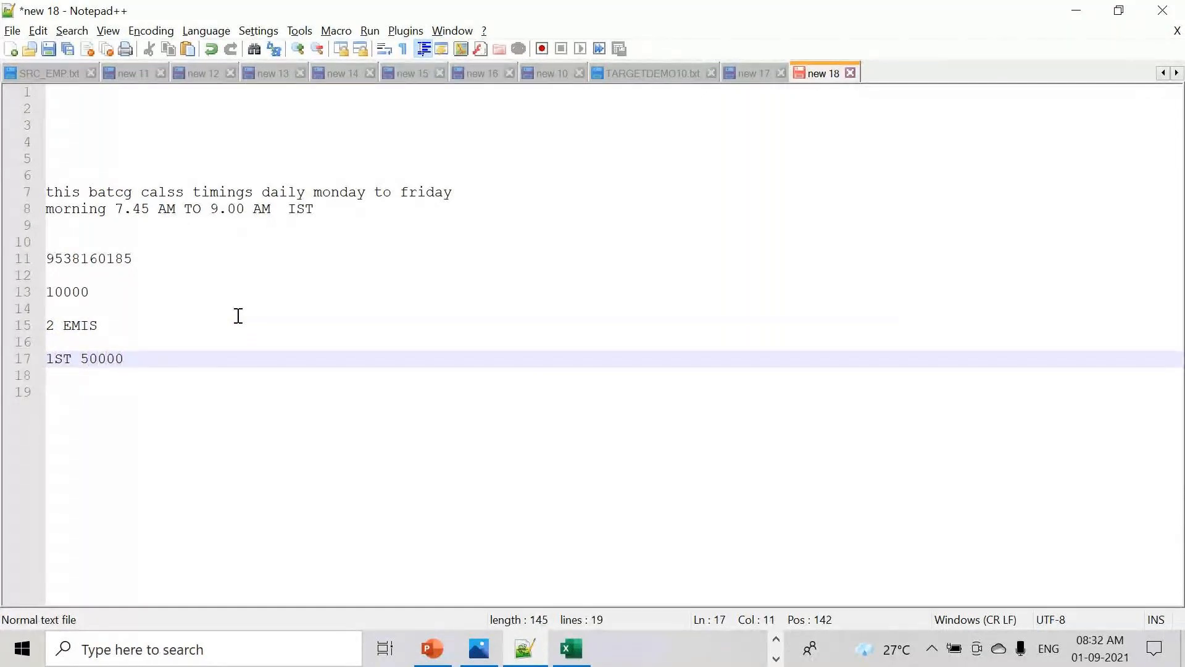
pyautogui.press('BackSpace')
pyautogui.press('Return')
pyautogui.press('Return')
# - Add the second instalment '2ND 5000RS' and append RS to '1ST 5000'
pyautogui.write('2ND')
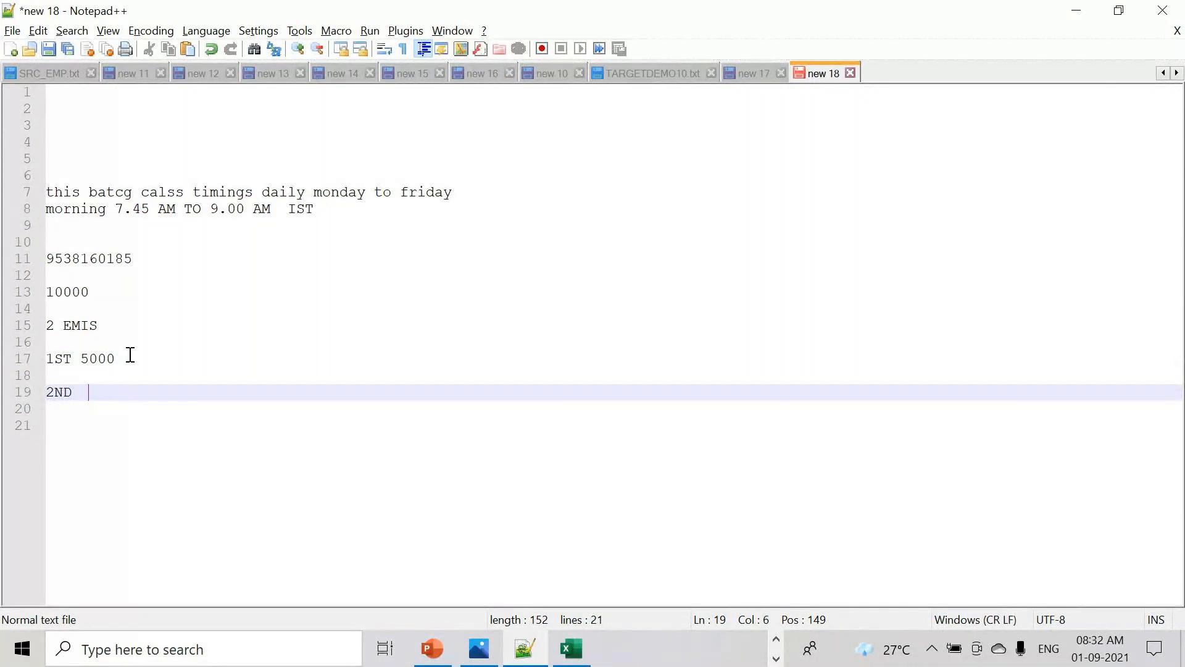
pyautogui.moveTo(129, 358); pyautogui.dragTo(46, 358)
pyautogui.moveTo(128, 359); pyautogui.dragTo(18, 363)
pyautogui.click(82, 392)
pyautogui.write('5000RS')
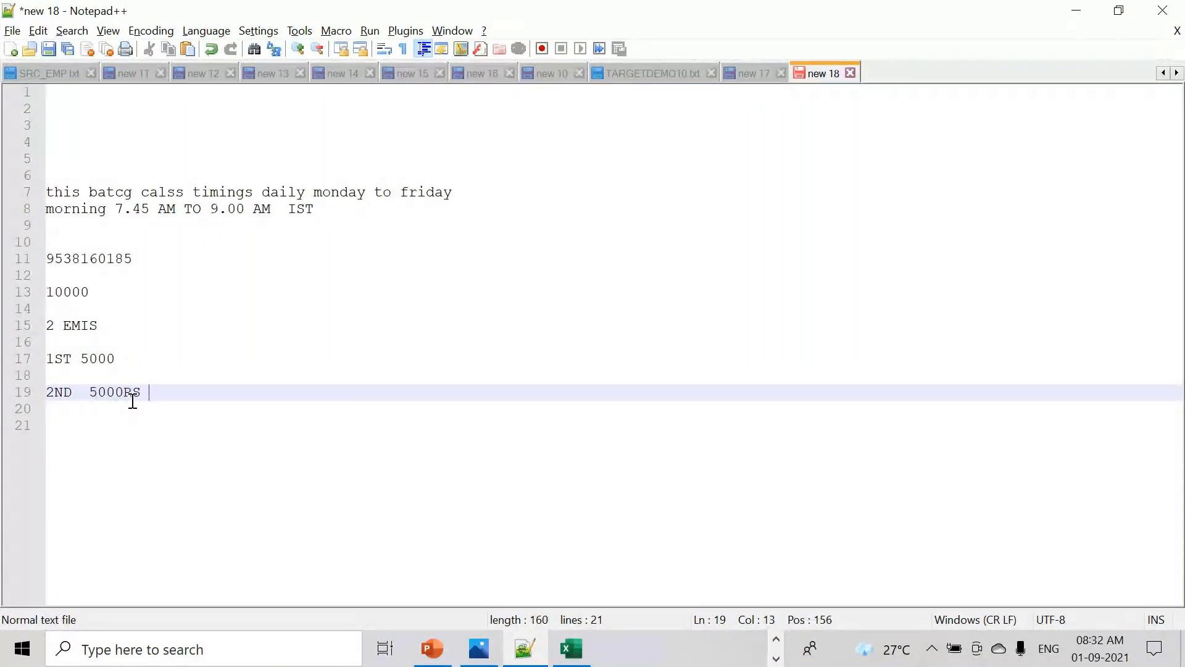
pyautogui.click(140, 363)
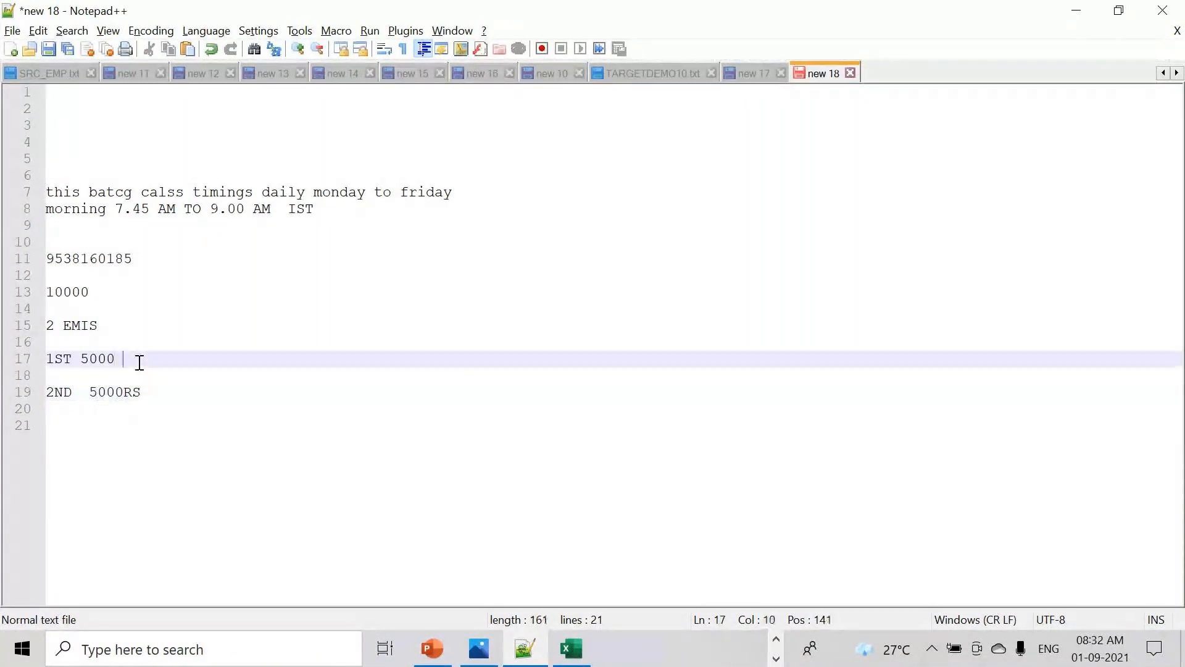
pyautogui.write('RS')
pyautogui.moveTo(192, 402); pyautogui.dragTo(13, 354)
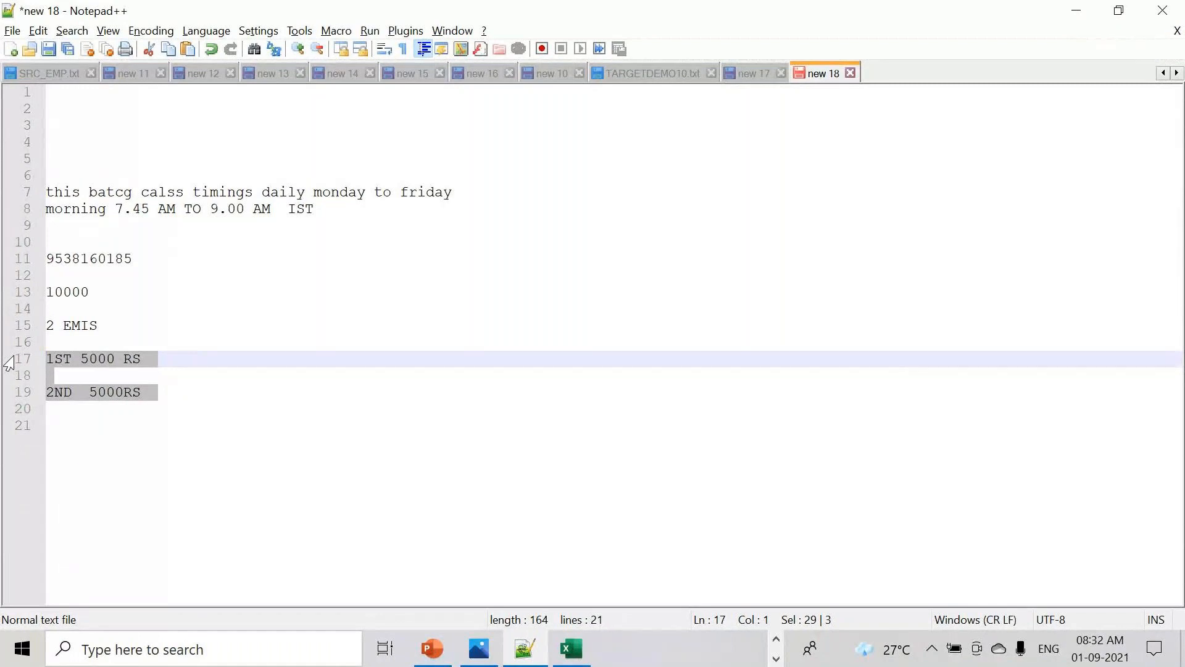
pyautogui.click(153, 360)
pyautogui.moveTo(153, 360); pyautogui.dragTo(13, 365)
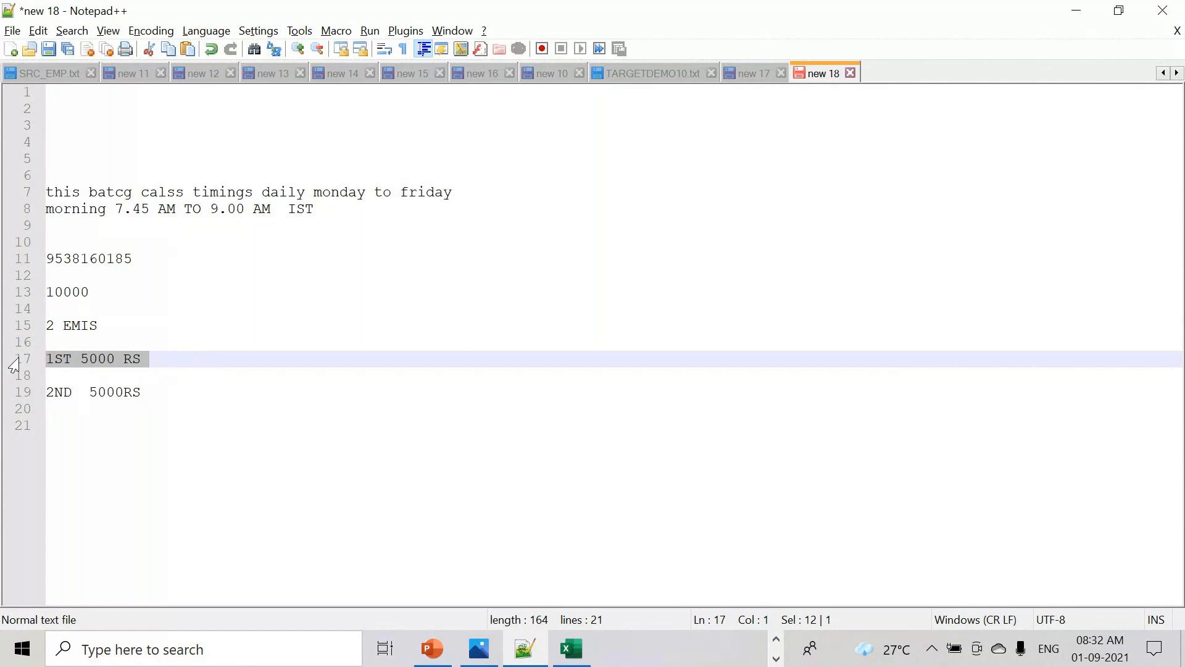
pyautogui.moveTo(90, 294); pyautogui.dragTo(34, 295)
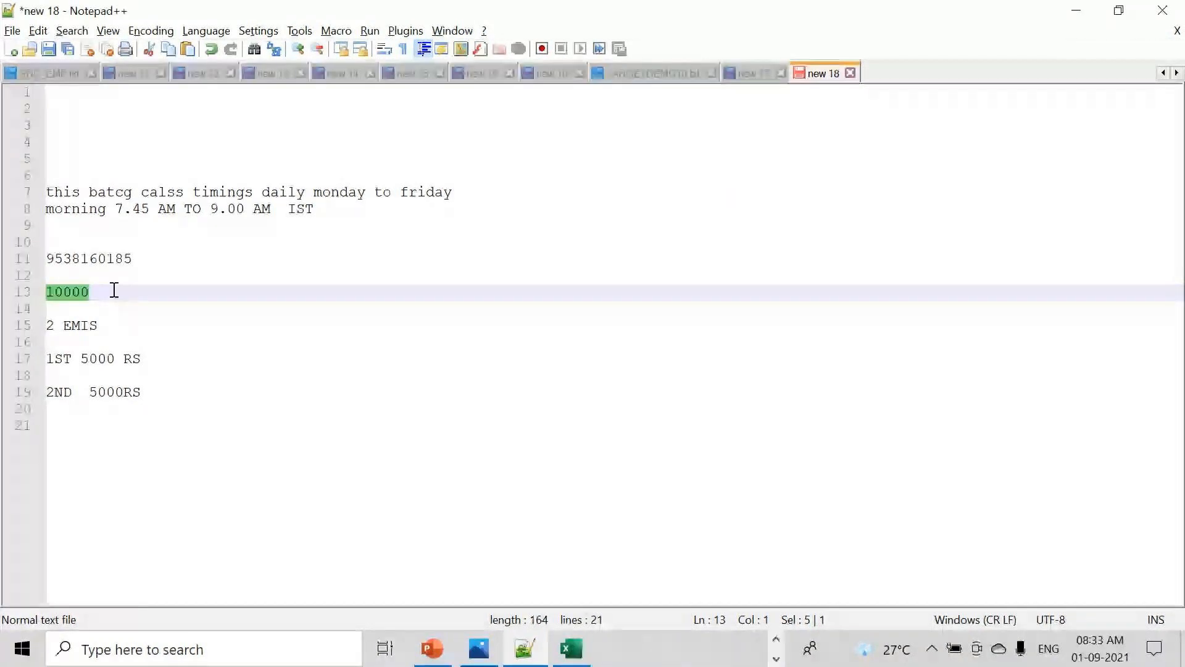
# - Below '2ND 5000RS', insert blank lines, type 9000, and add more blank lines after it
pyautogui.click(777, 642)
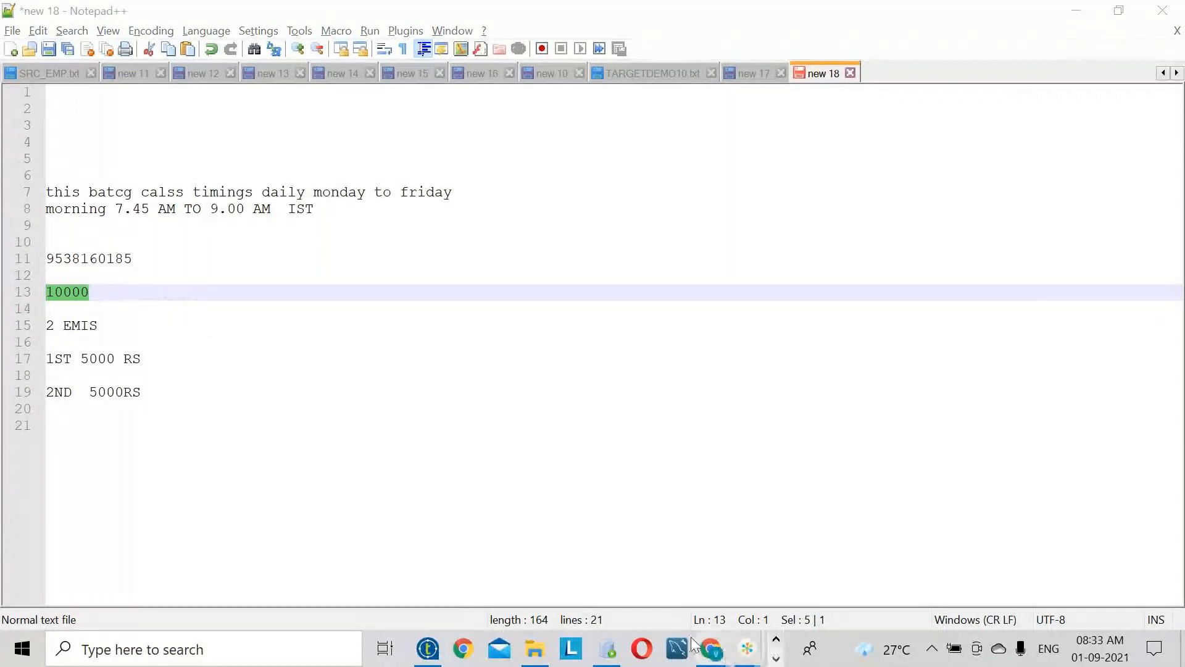
pyautogui.click(156, 394)
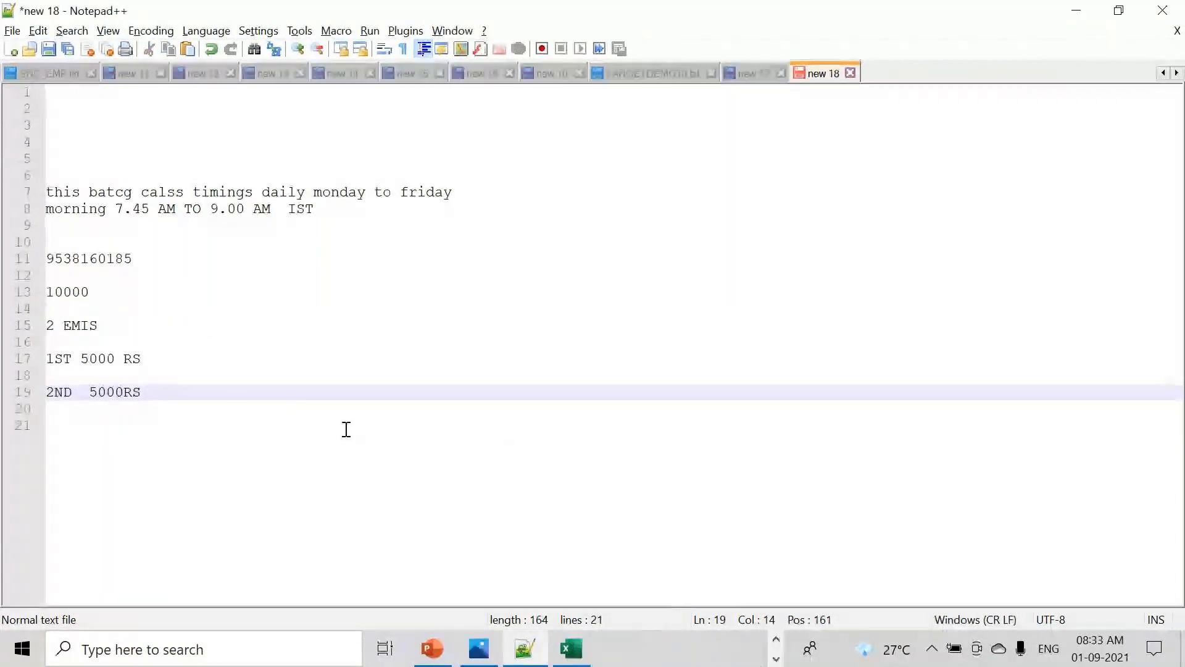
pyautogui.press('Return')
pyautogui.press('Return')
pyautogui.press('Return')
pyautogui.press('Return')
pyautogui.press('Return')
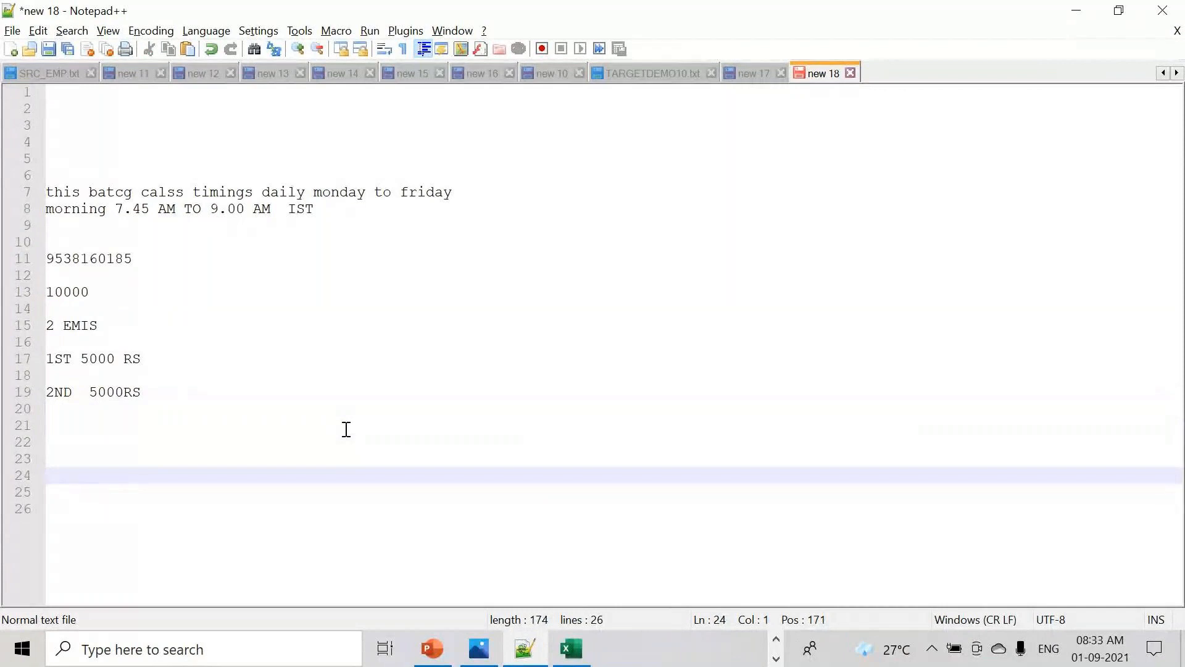
pyautogui.write('9000')
pyautogui.press('Return')
pyautogui.press('Return')
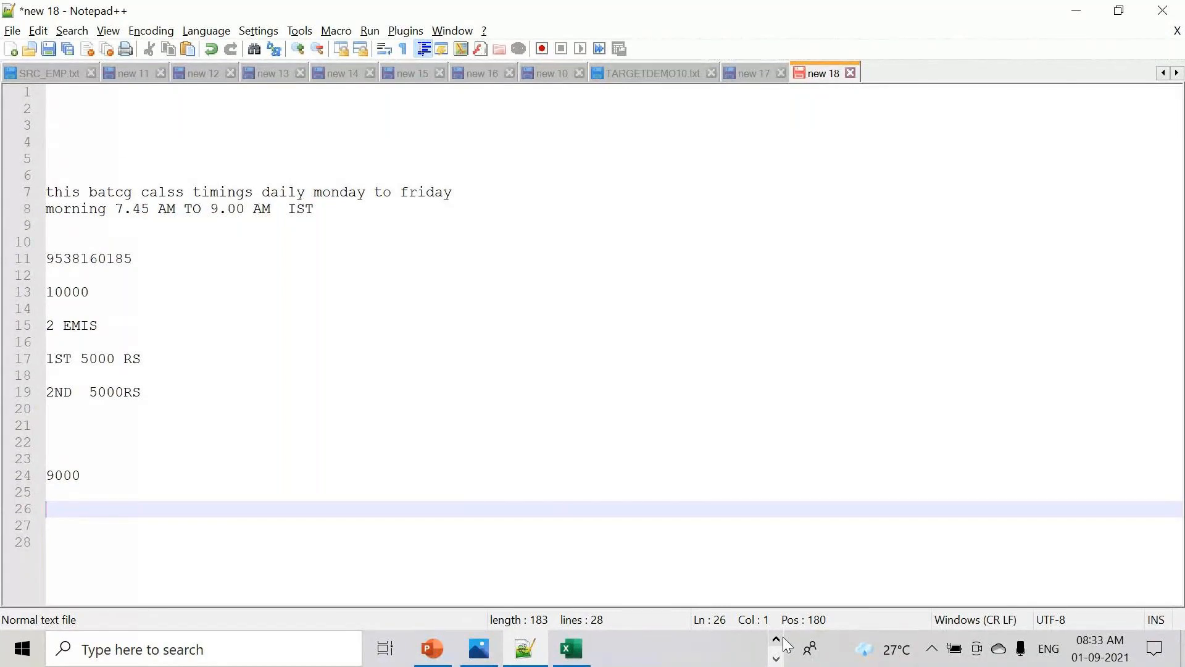
pyautogui.press('Return')
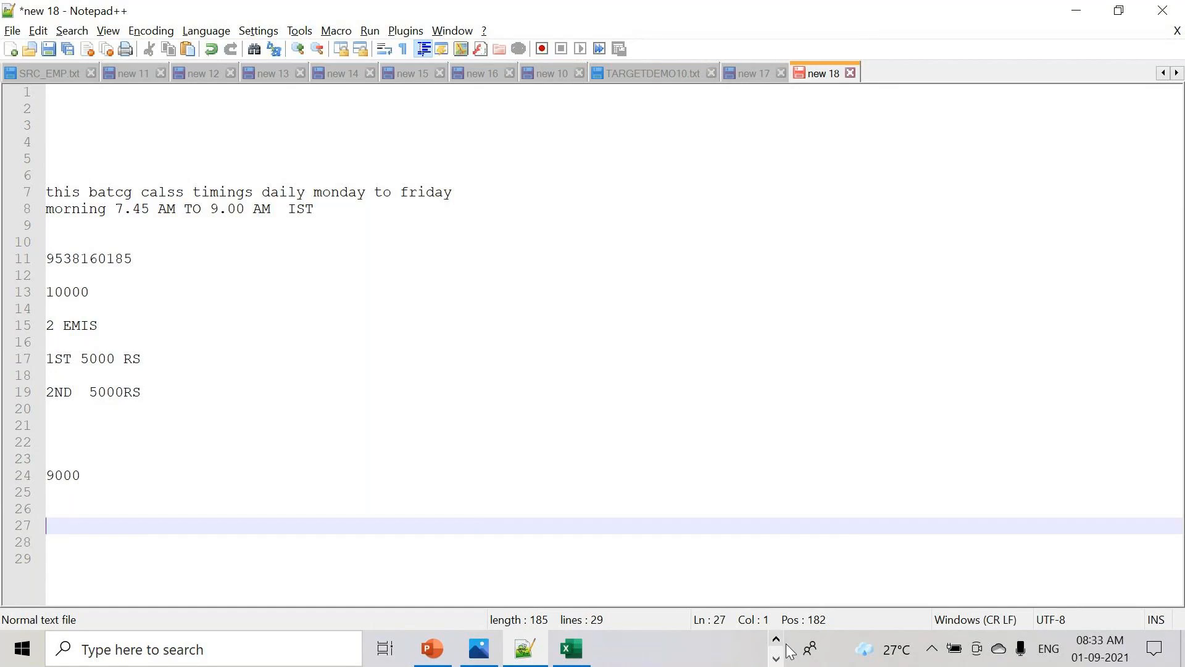
pyautogui.click(778, 640)
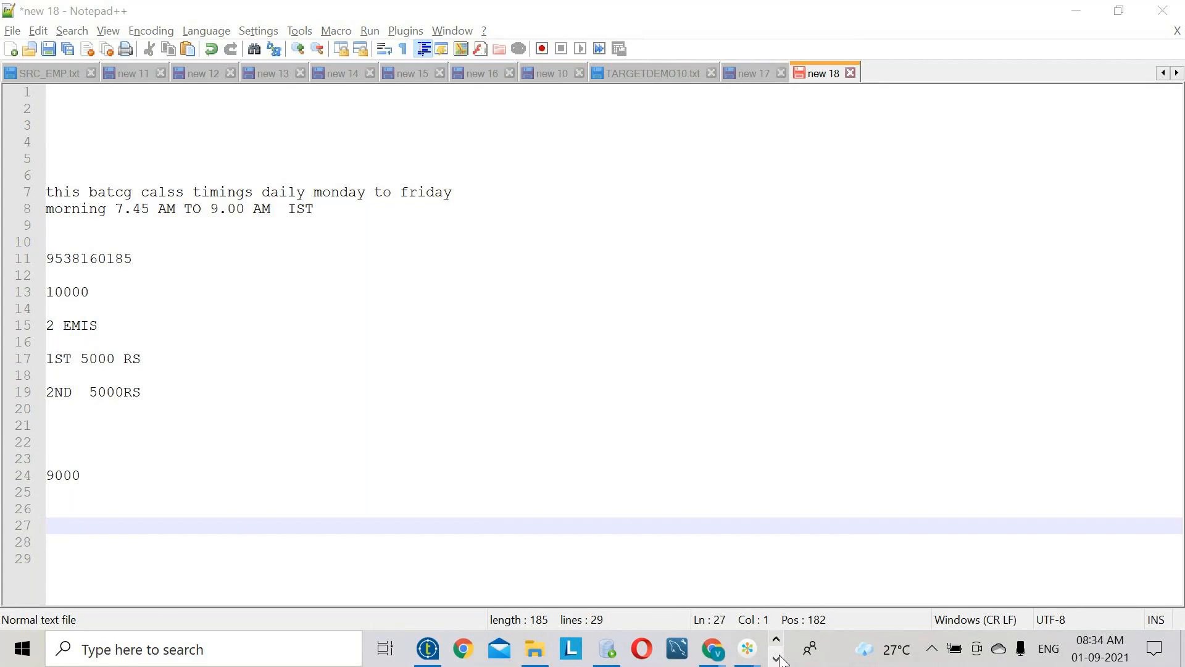
pyautogui.click(777, 657)
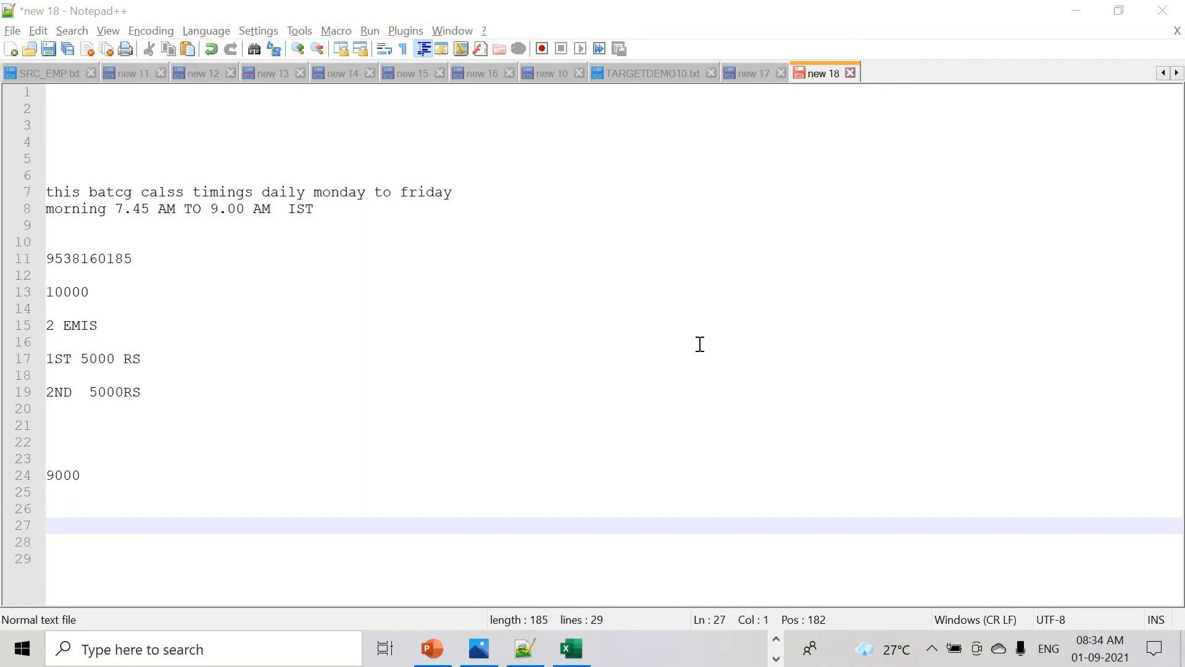
# - Type 'TALEND TALEND' on line 27, then delete it again
pyautogui.click(94, 524)
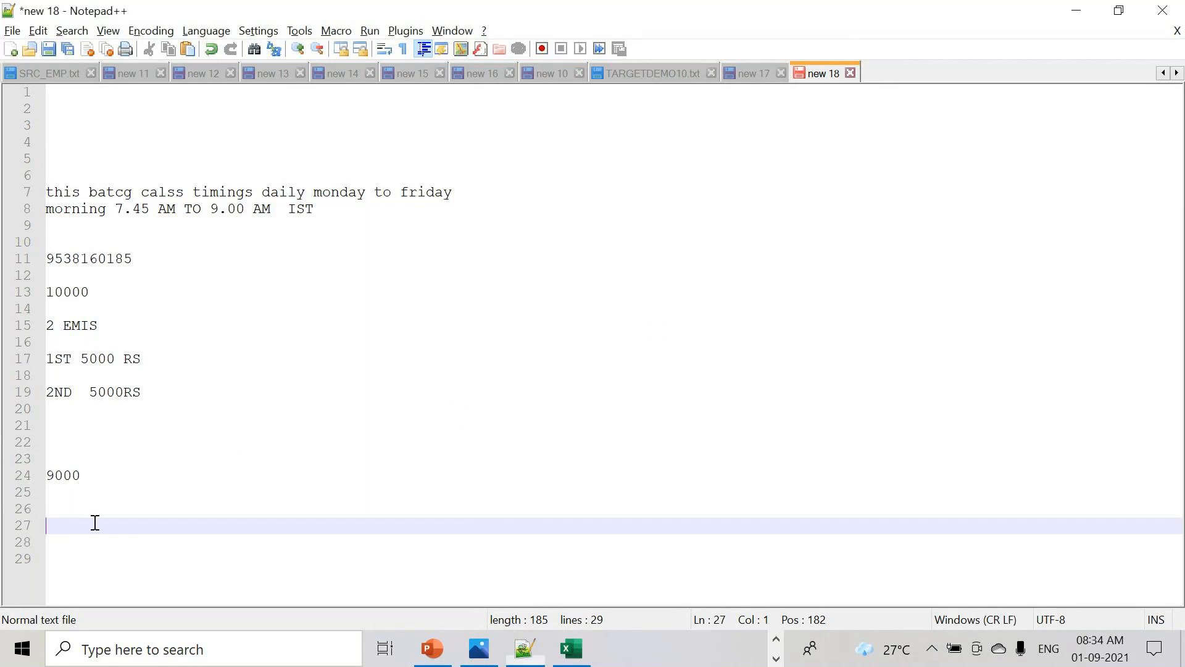
pyautogui.write('TALEND ')
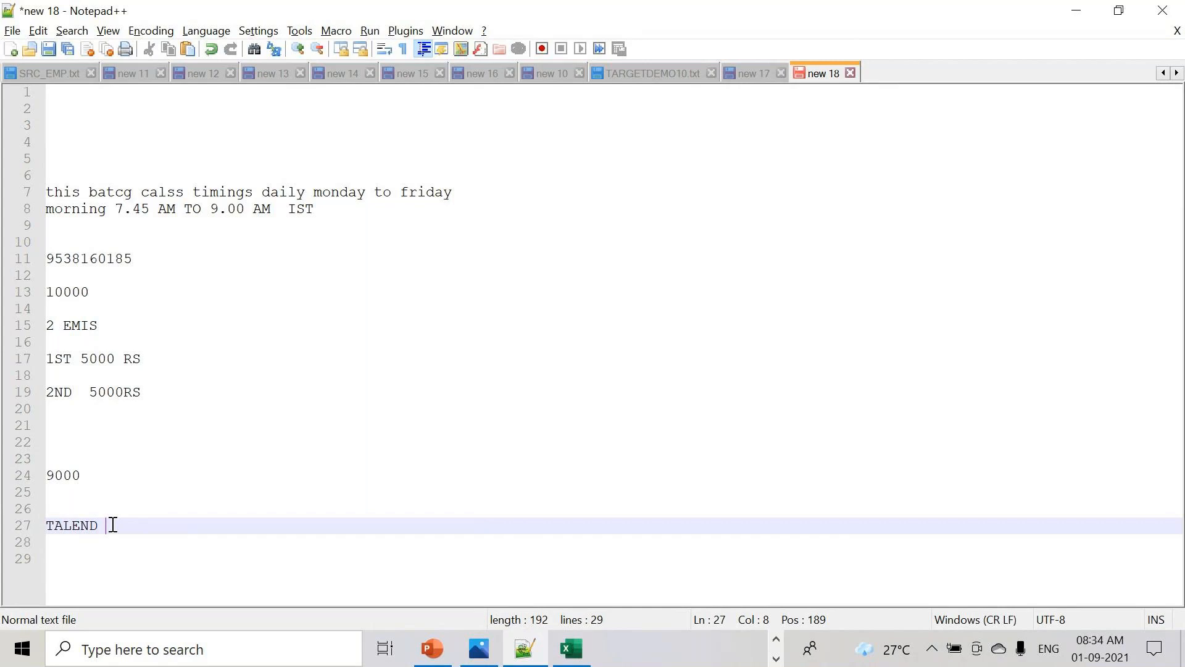
pyautogui.write('TALL')
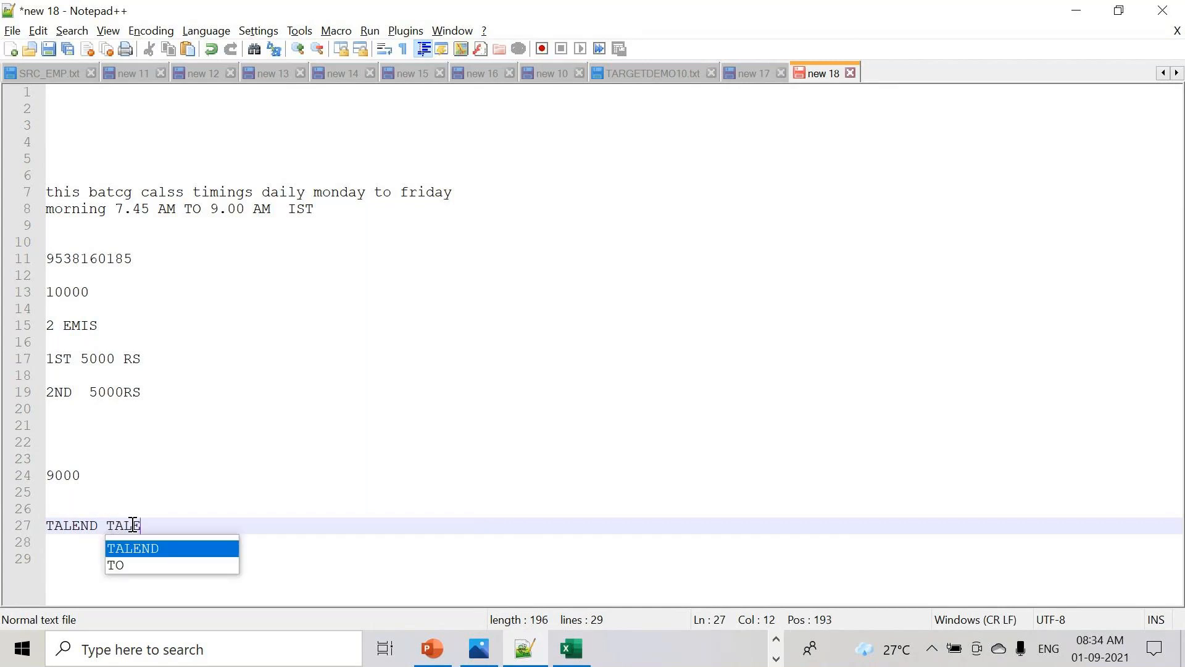
pyautogui.press('BackSpace')
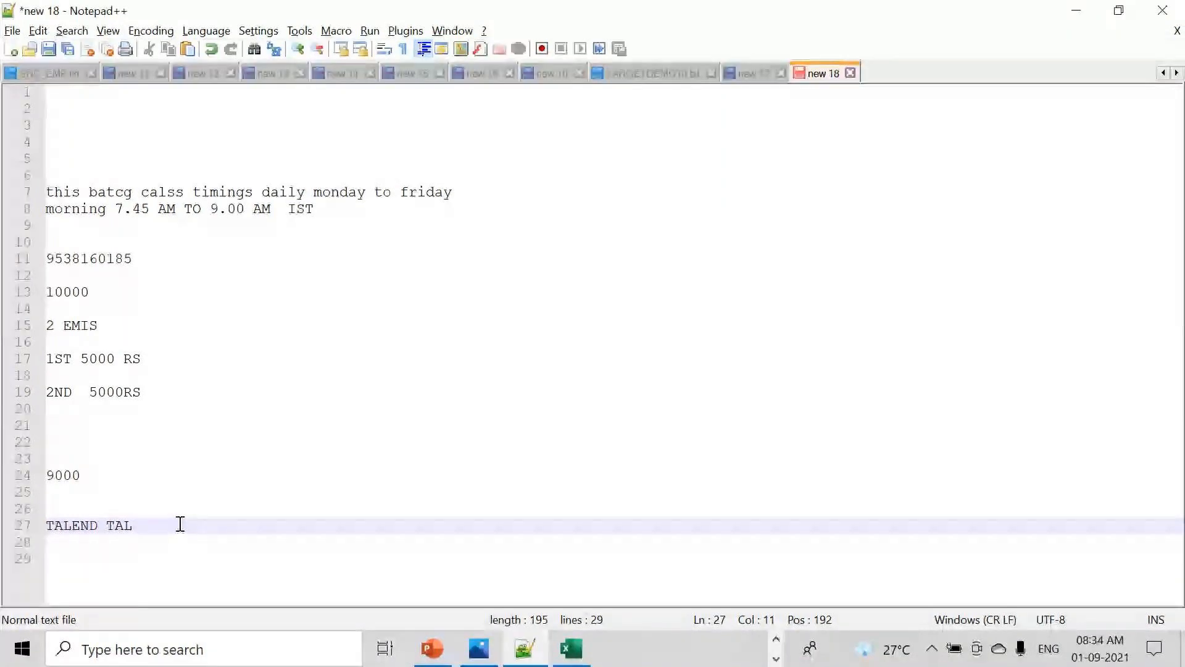
pyautogui.write('END')
pyautogui.press('Escape')
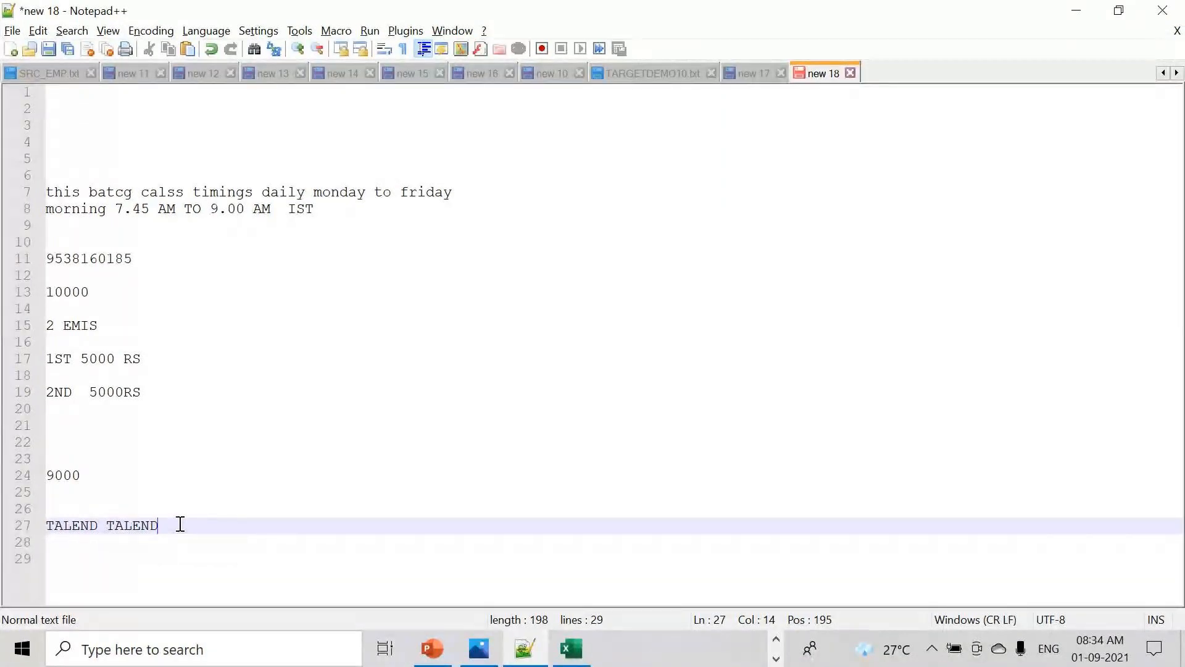
pyautogui.press('Return')
pyautogui.press('Return')
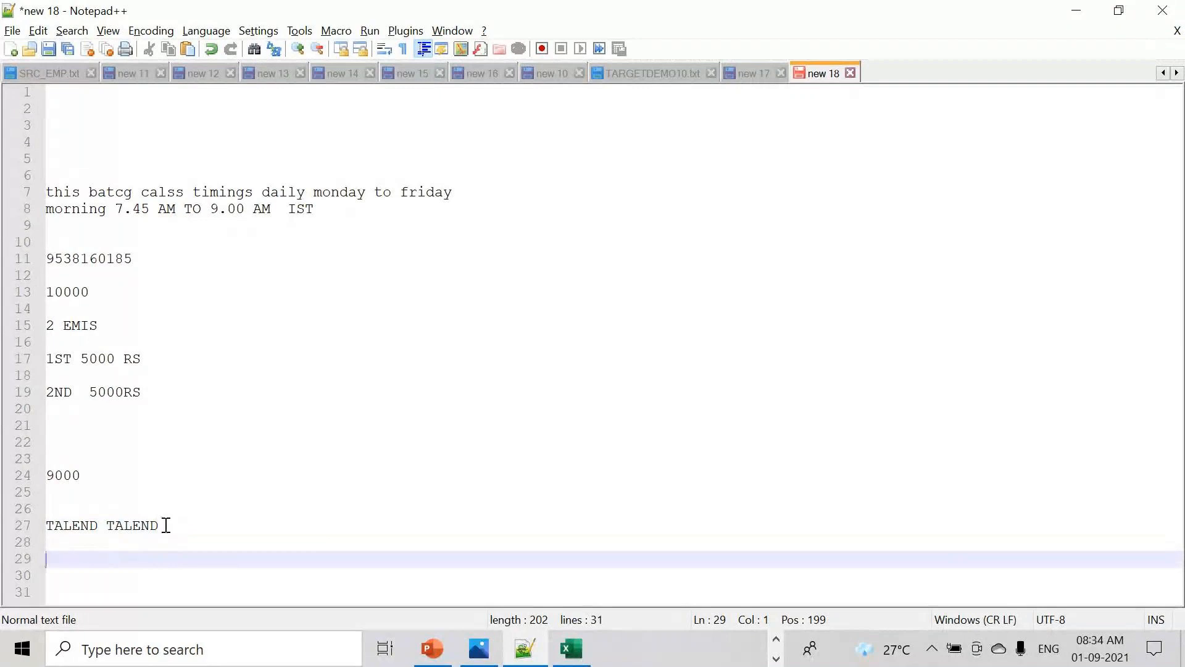
pyautogui.moveTo(163, 525); pyautogui.dragTo(42, 524)
pyautogui.press('Delete')
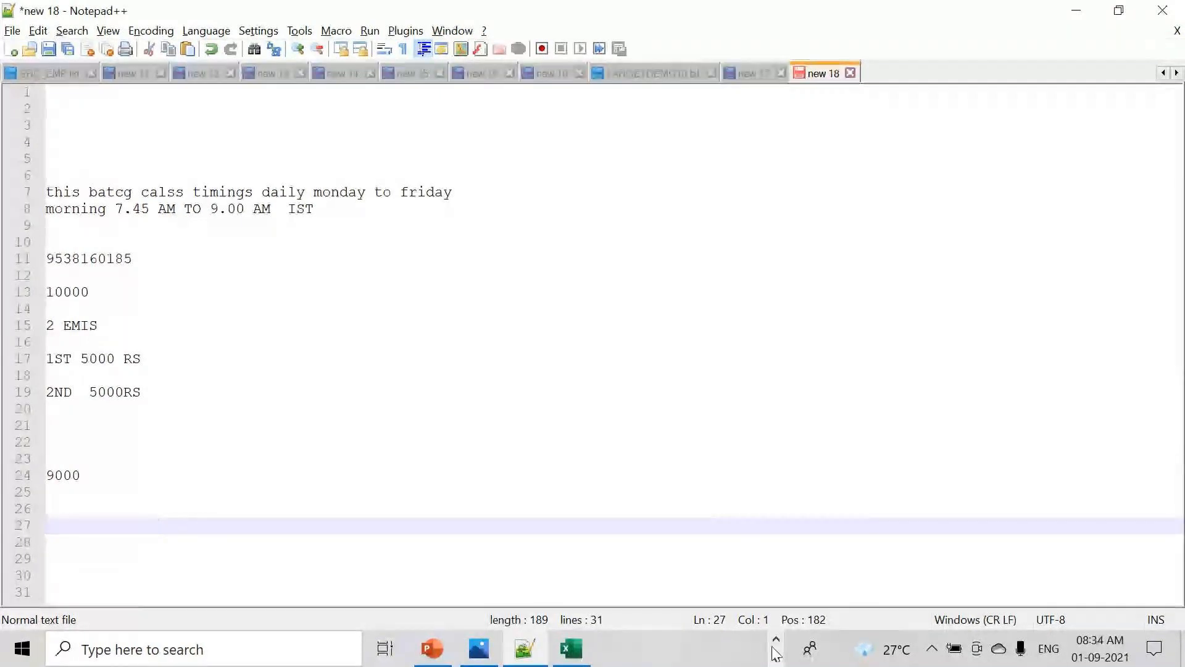
# - Type 5000 on line 22, 100 beneath 9000, and '15DAYS TO 3 MONTHS' further down
pyautogui.moveTo(107, 301); pyautogui.dragTo(25, 305)
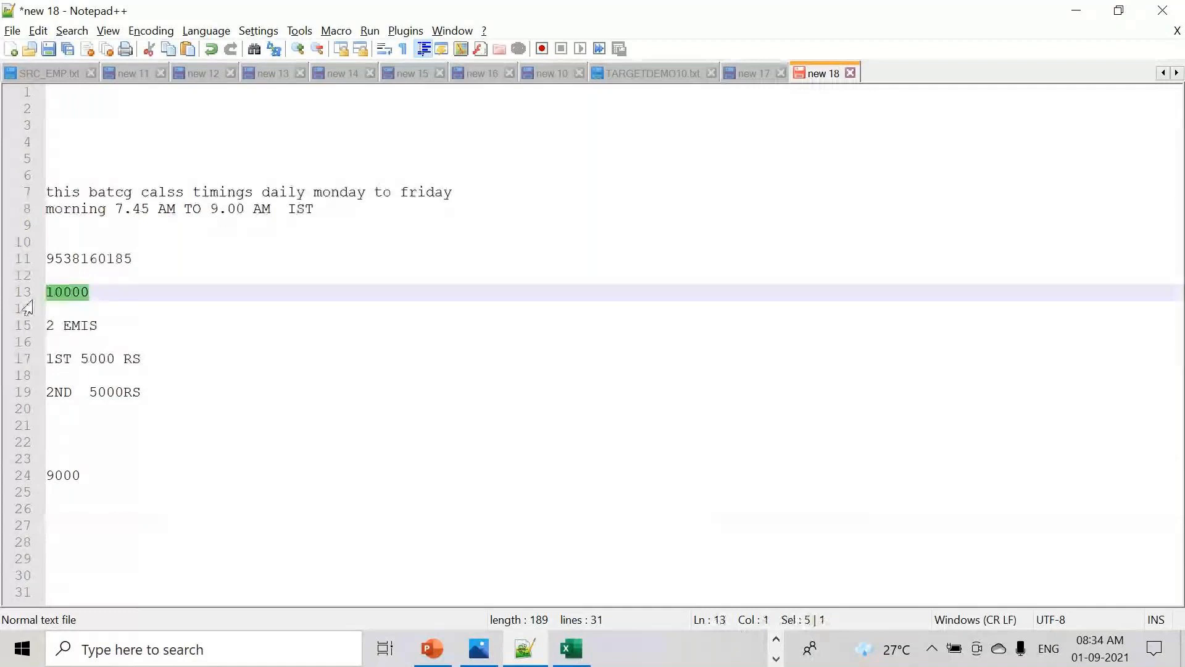
pyautogui.click(68, 442)
pyautogui.write('5000')
pyautogui.click(92, 475)
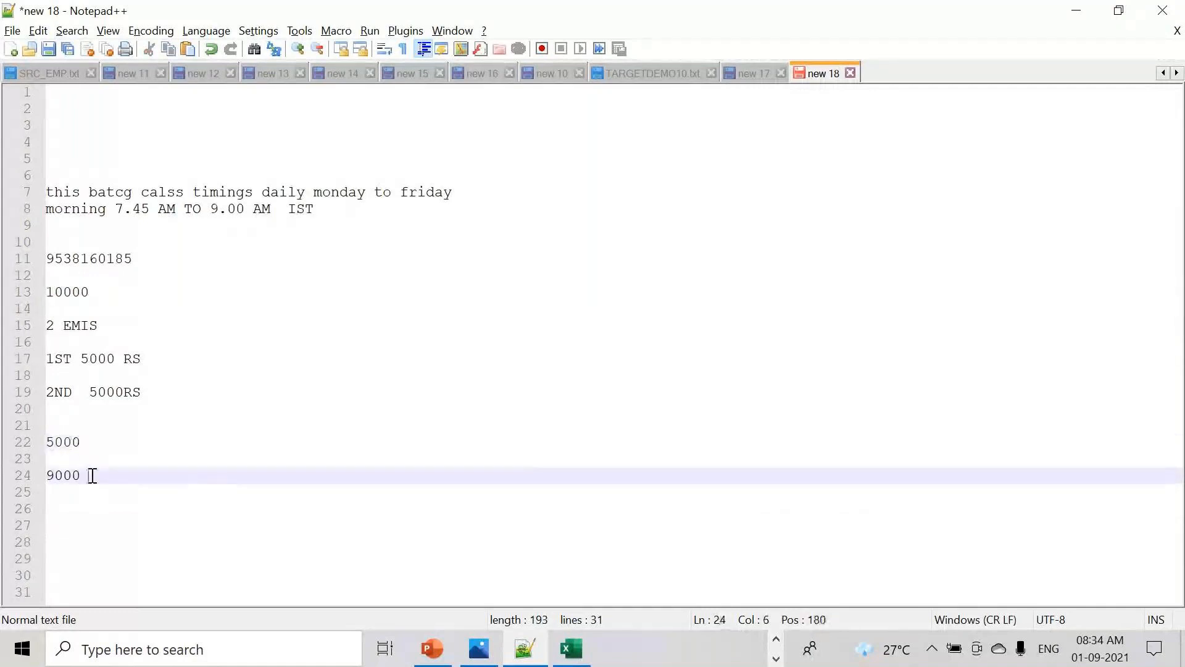
pyautogui.moveTo(92, 475); pyautogui.dragTo(32, 447)
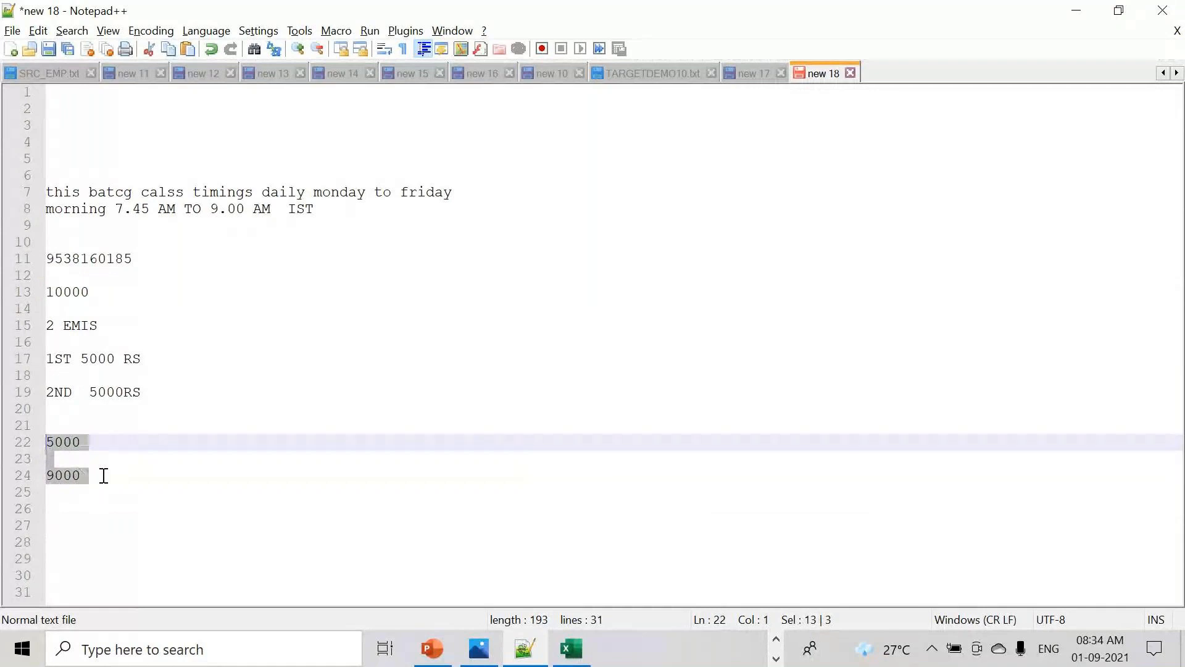
pyautogui.click(159, 482)
pyautogui.press('Return')
pyautogui.write('100')
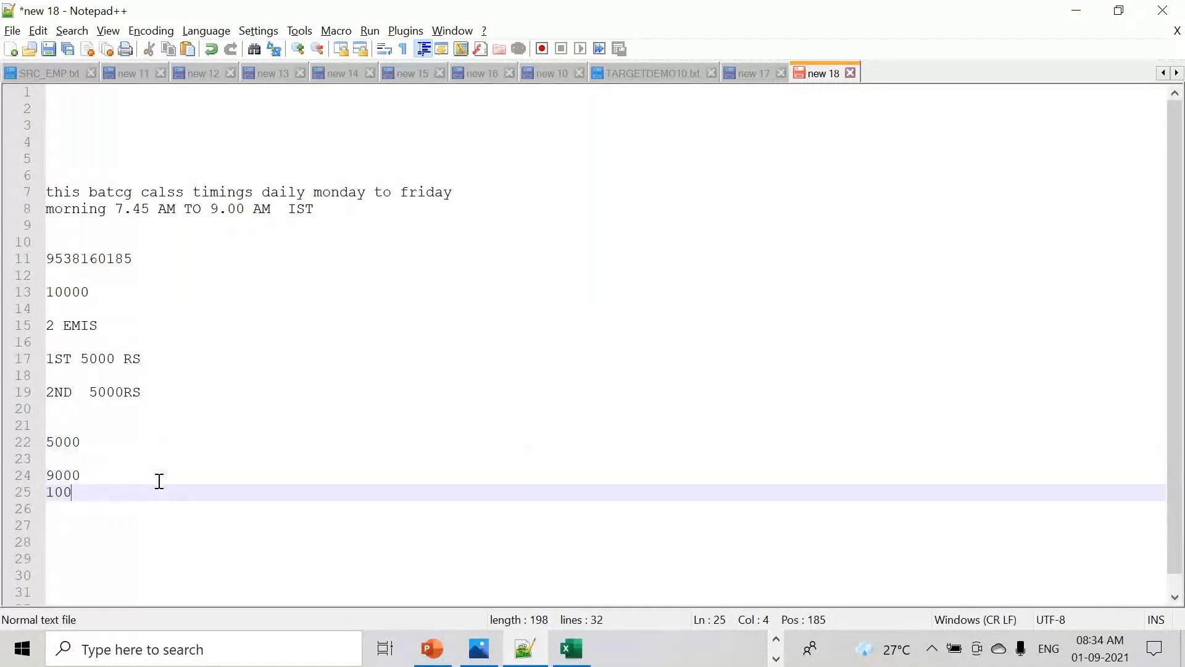
pyautogui.press('Return')
pyautogui.press('Return')
pyautogui.press('Return')
pyautogui.write('15')
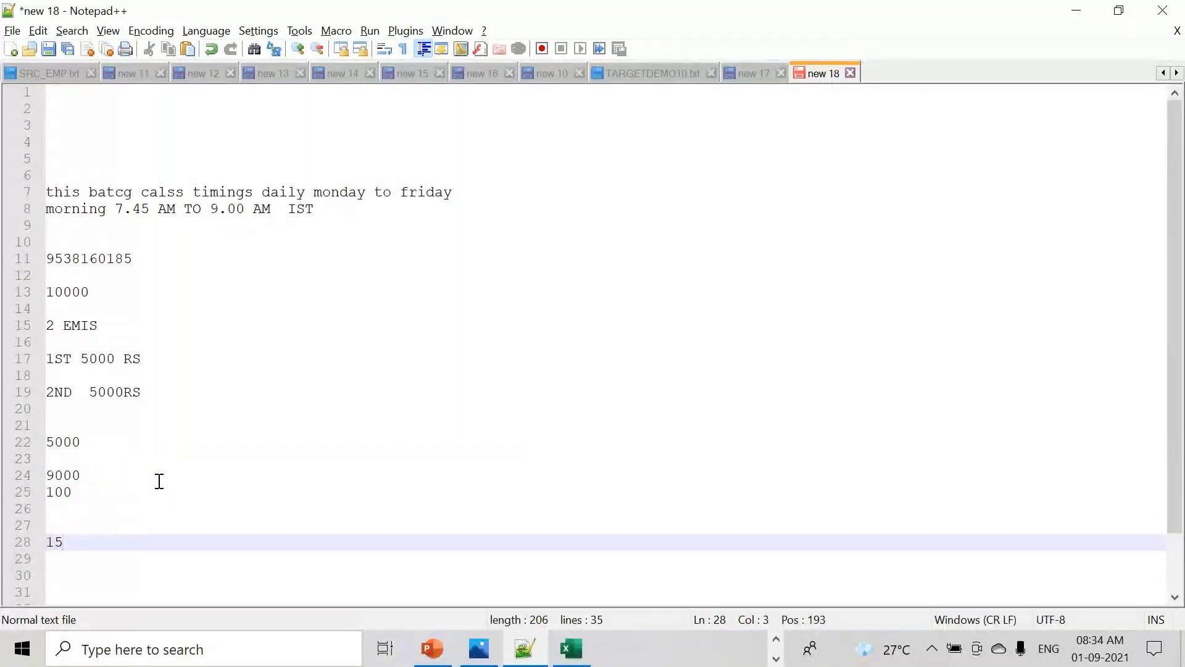
pyautogui.write('DAYS TO ')
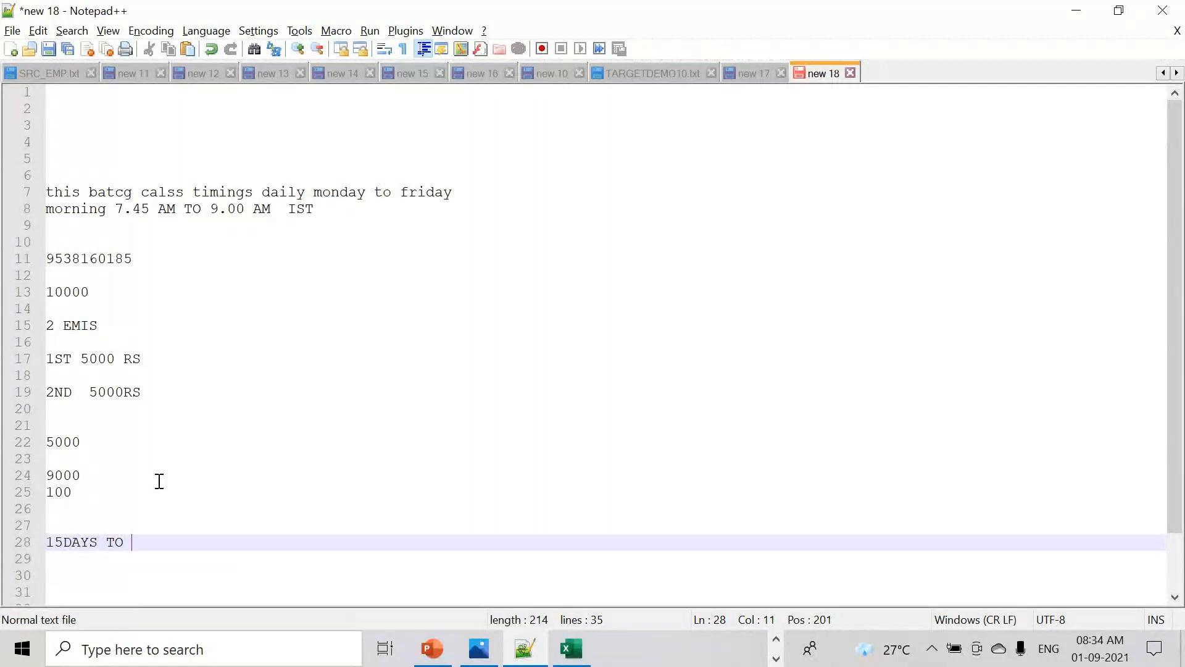
pyautogui.write('3 MONTHS')
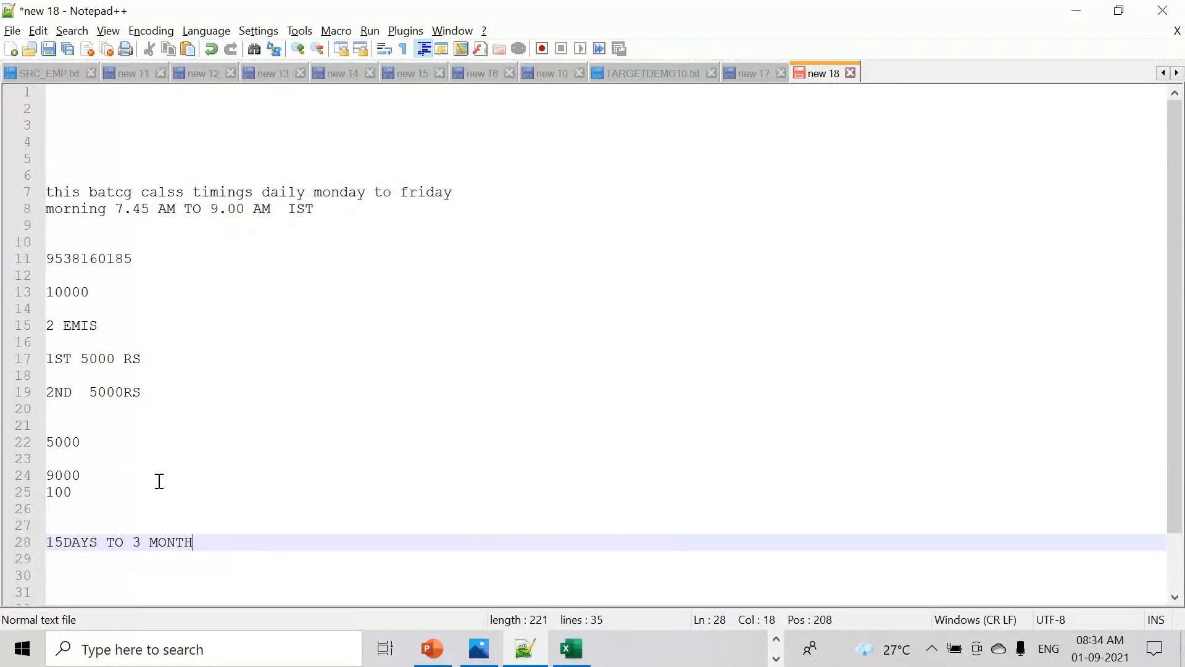
pyautogui.press('Return')
pyautogui.press('Return')
pyautogui.press('Return')
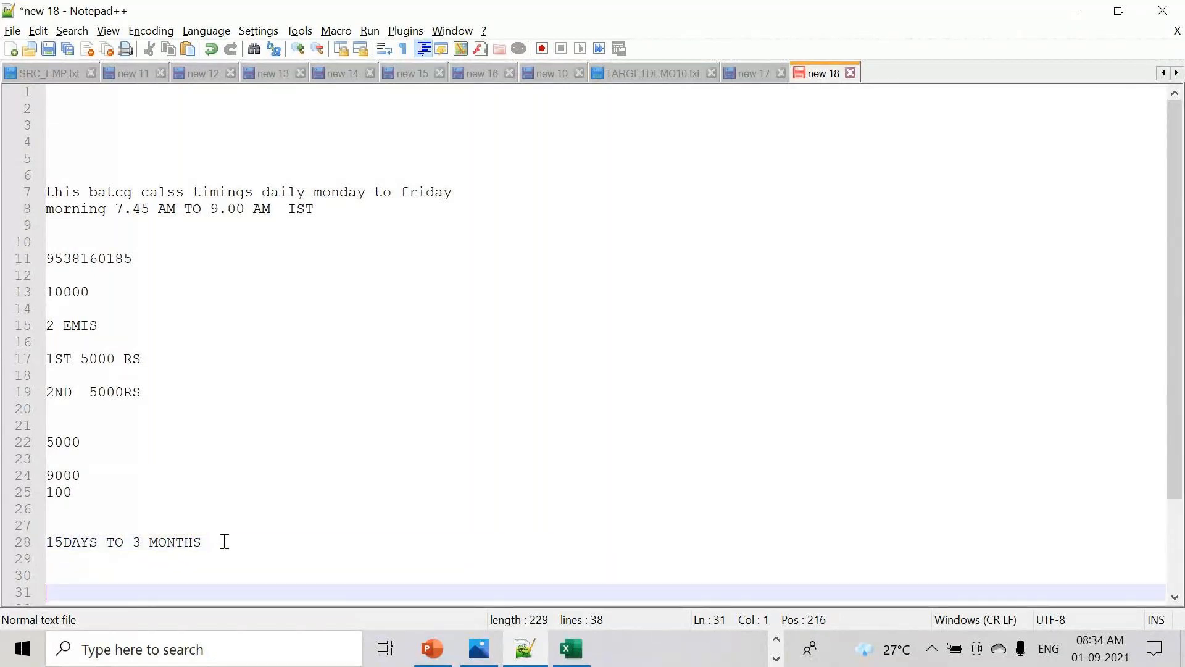
pyautogui.moveTo(225, 540); pyautogui.dragTo(4, 546)
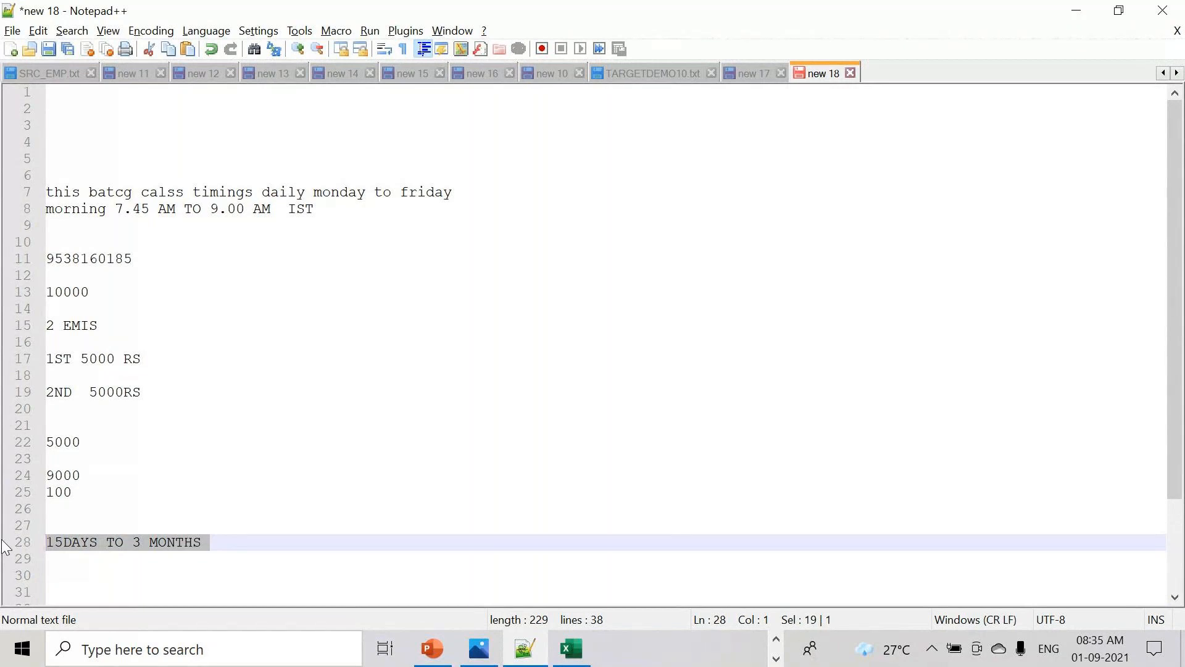
# - After '15DAYS TO 3 MONTHS' on line 28, add line 29 reading 1
pyautogui.click(254, 548)
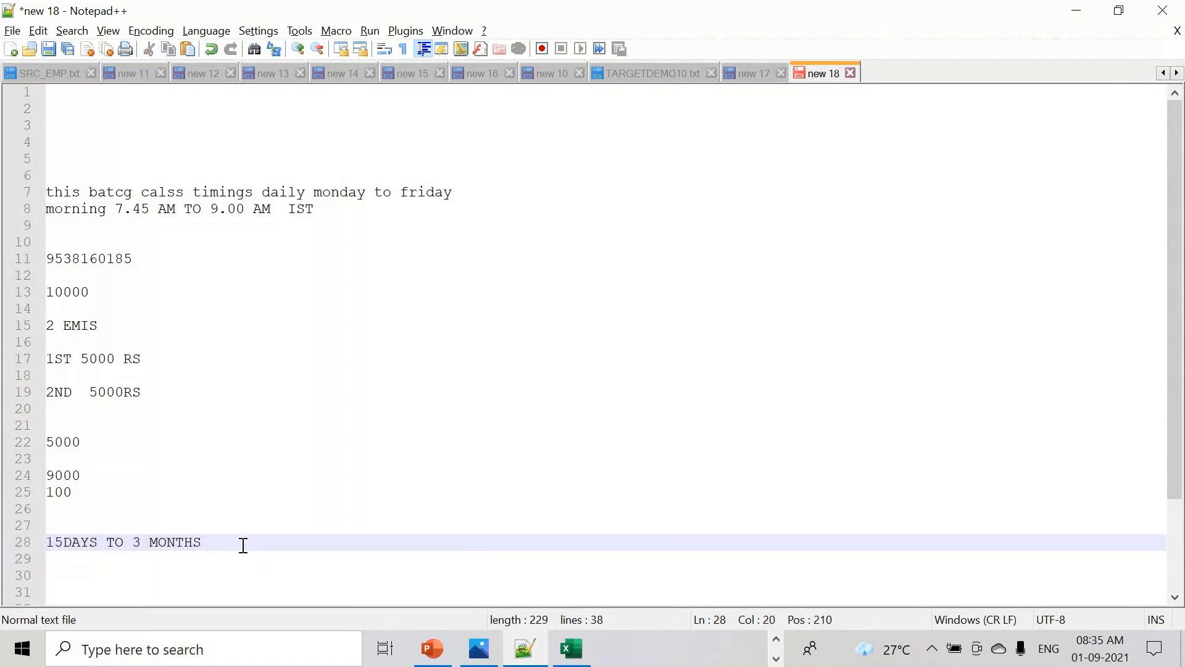
pyautogui.click(64, 542)
pyautogui.moveTo(208, 545); pyautogui.dragTo(46, 543)
pyautogui.click(146, 541)
pyautogui.moveTo(212, 543); pyautogui.dragTo(45, 545)
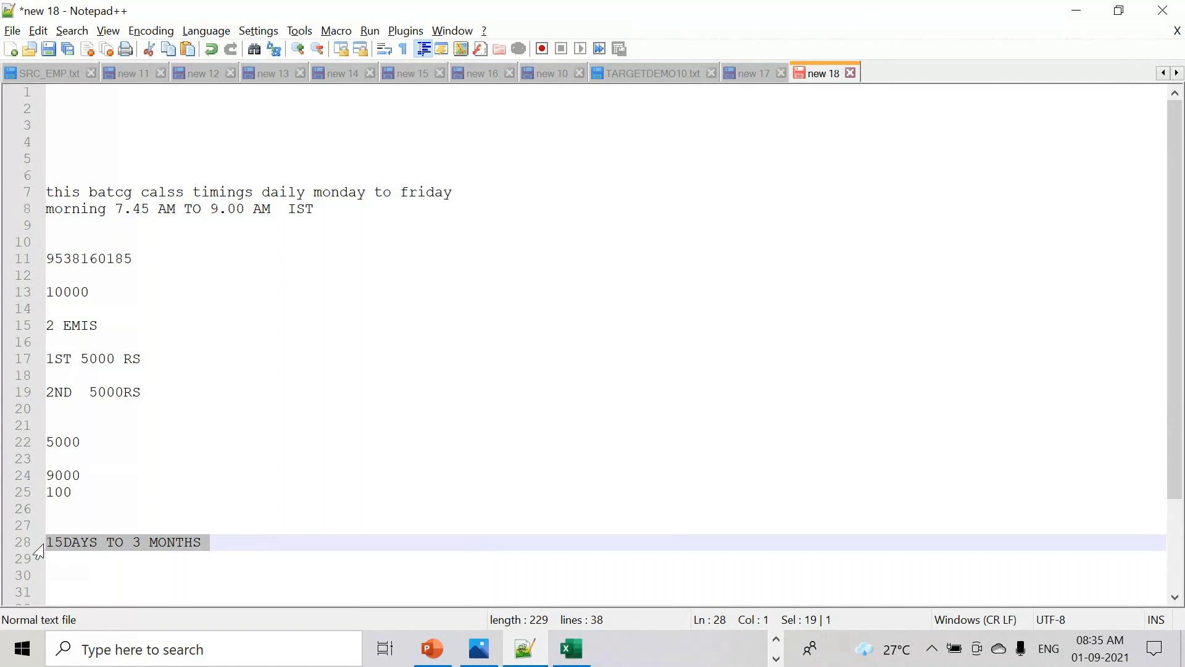
pyautogui.click(228, 544)
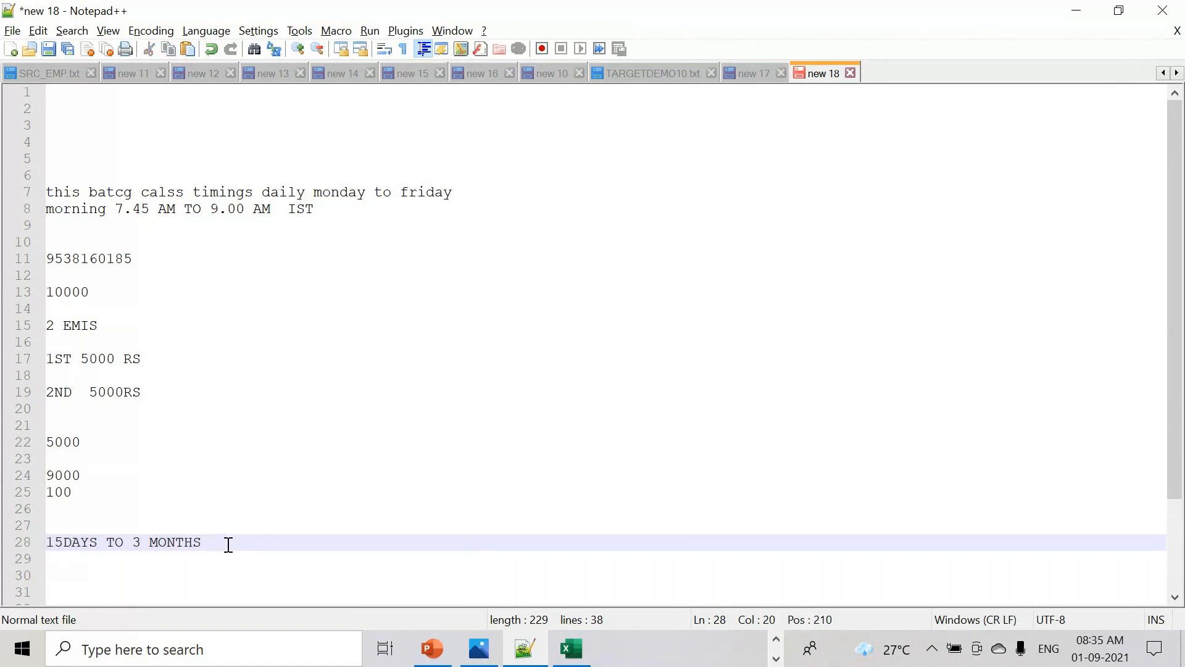
pyautogui.press('Return')
pyautogui.write('1')
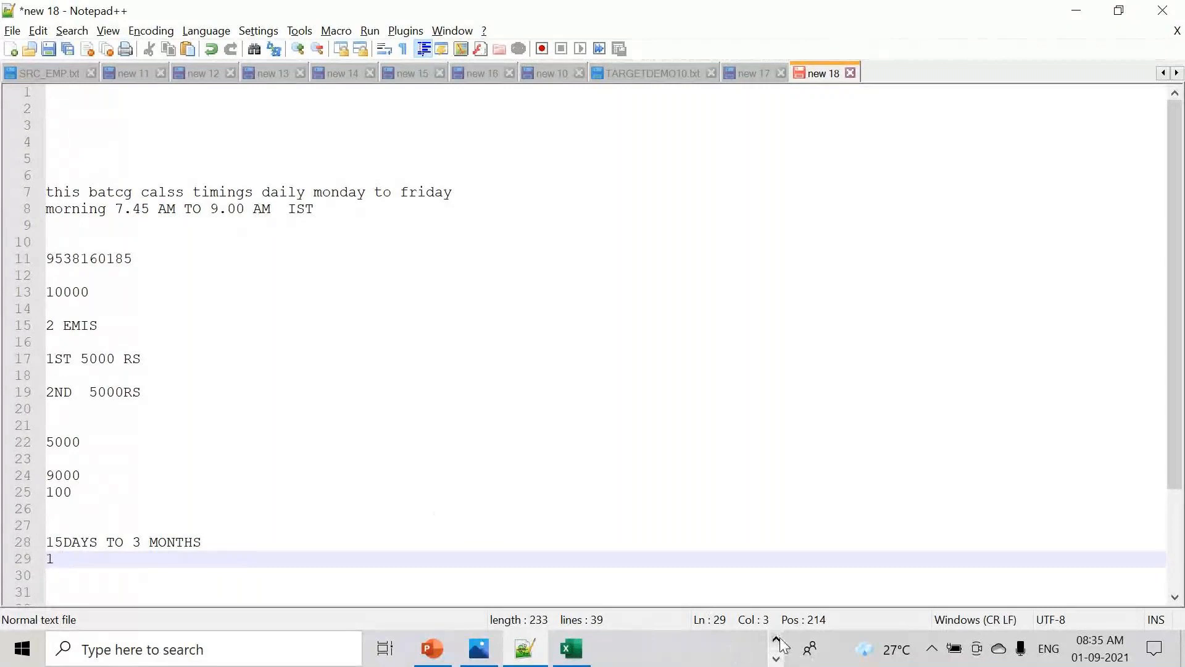
pyautogui.click(775, 658)
pyautogui.click(775, 659)
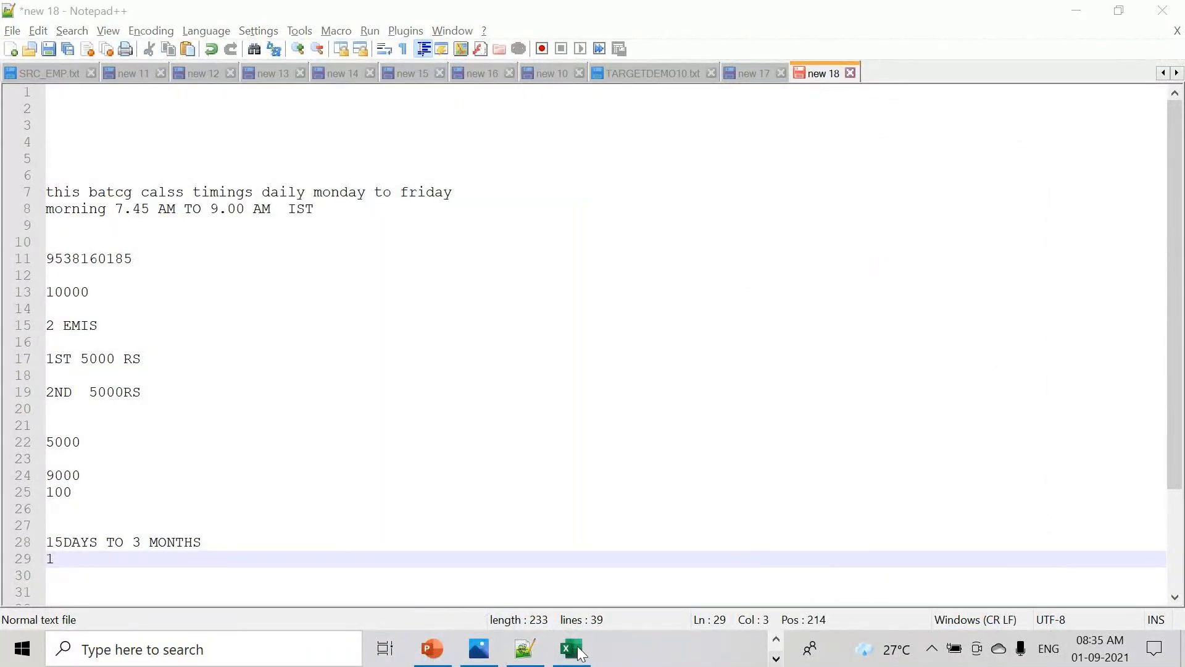
pyautogui.click(776, 642)
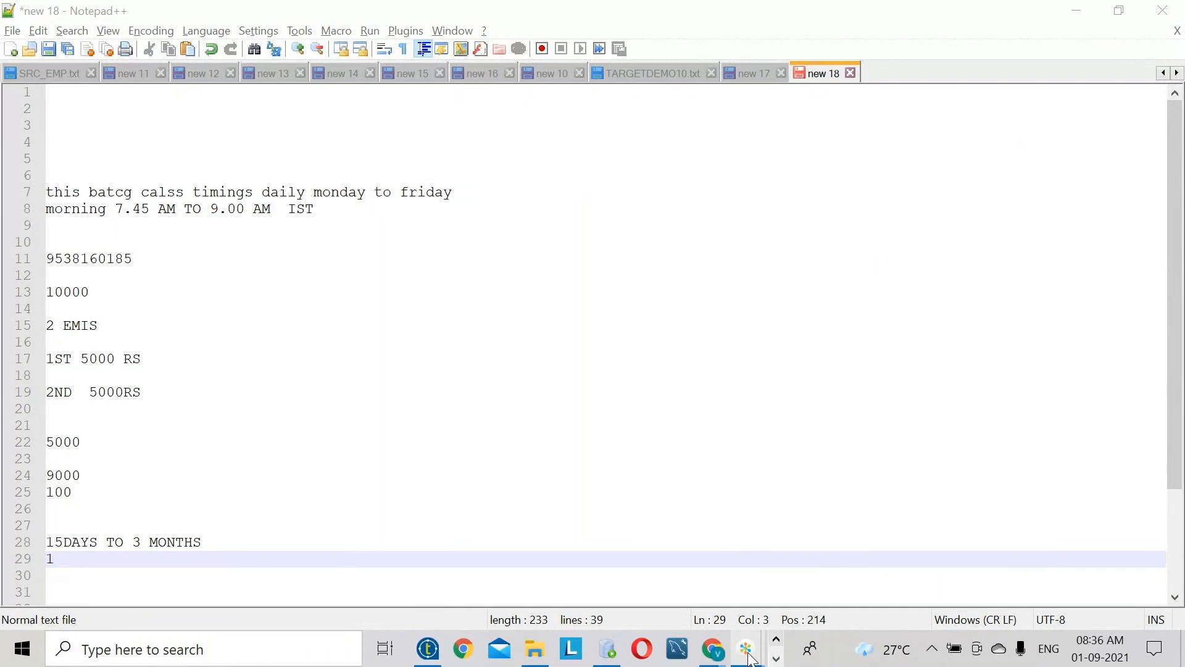